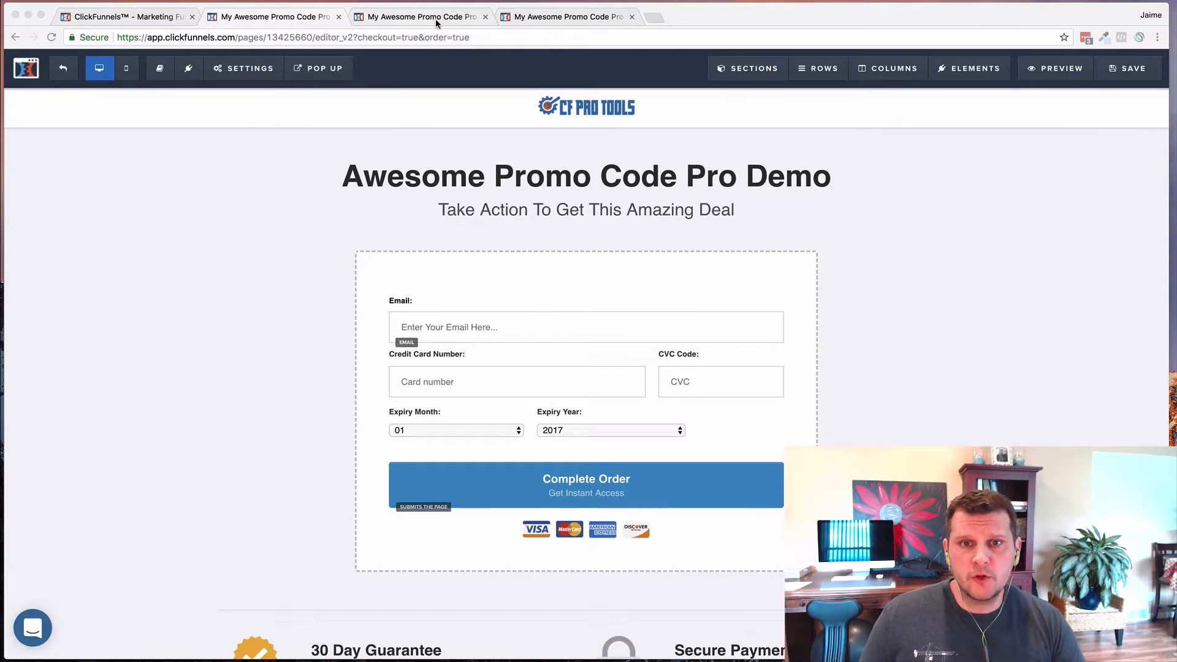
- Bring up the order-form preview showing the 'No such code!' rejection and close the developer console
{"action": "left_click", "coordinate": [528, 19]}
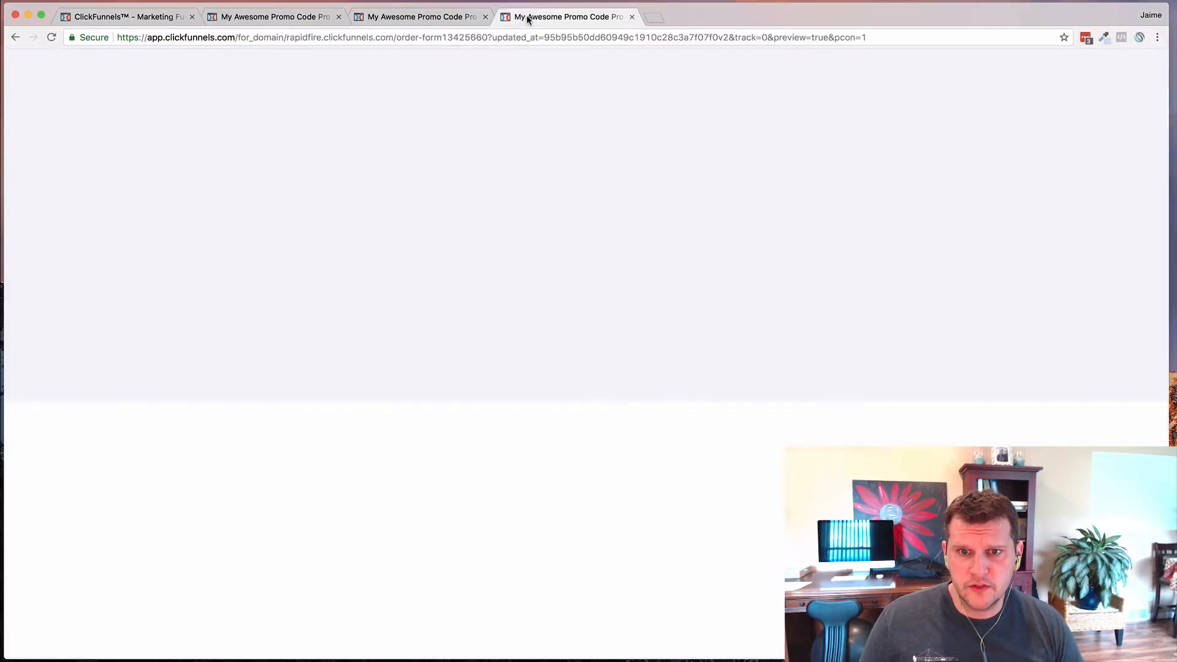
{"action": "scroll", "coordinate": [260, 193], "scroll_direction": "down", "scroll_amount": 3}
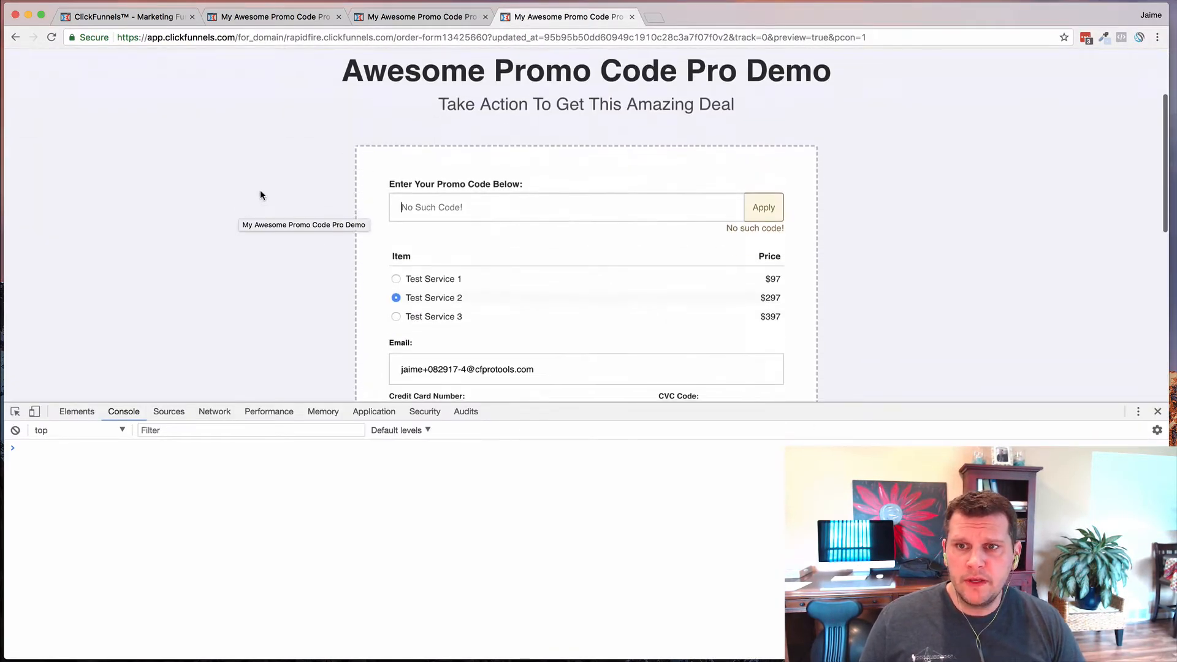
{"action": "left_click", "coordinate": [1157, 411]}
{"action": "scroll", "coordinate": [286, 366], "scroll_direction": "up", "scroll_amount": 2}
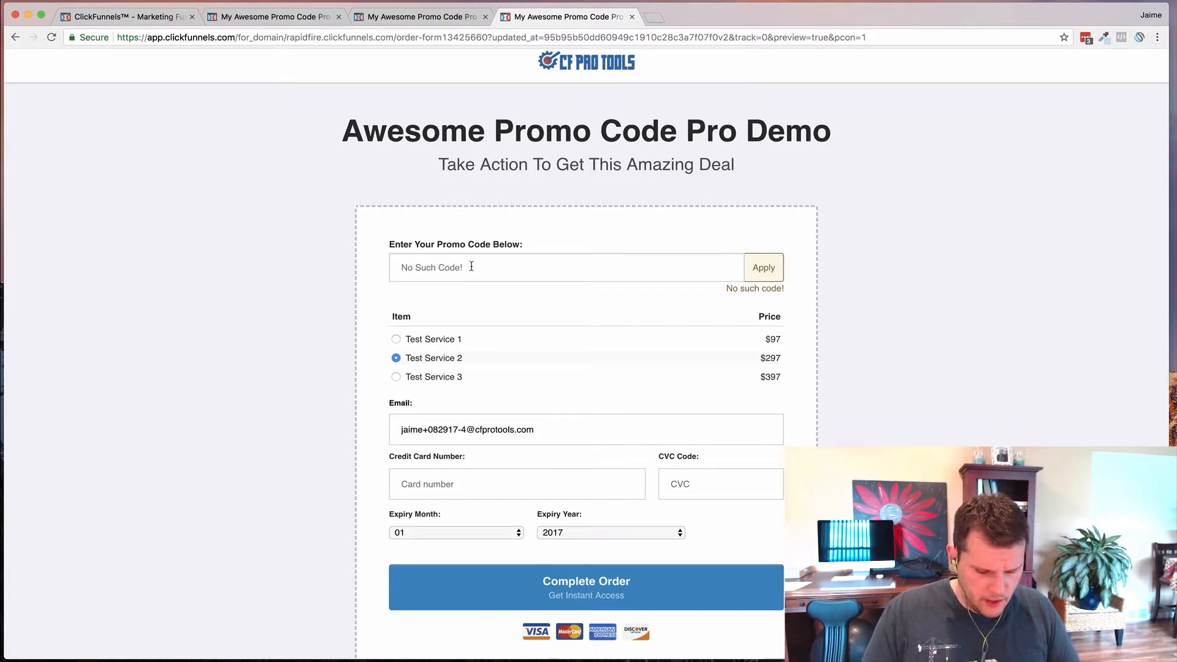
- Apply promo code 50off and highlight the resulting 'Sweet! You Saved 50%!' message
{"action": "type", "text": "50off"}
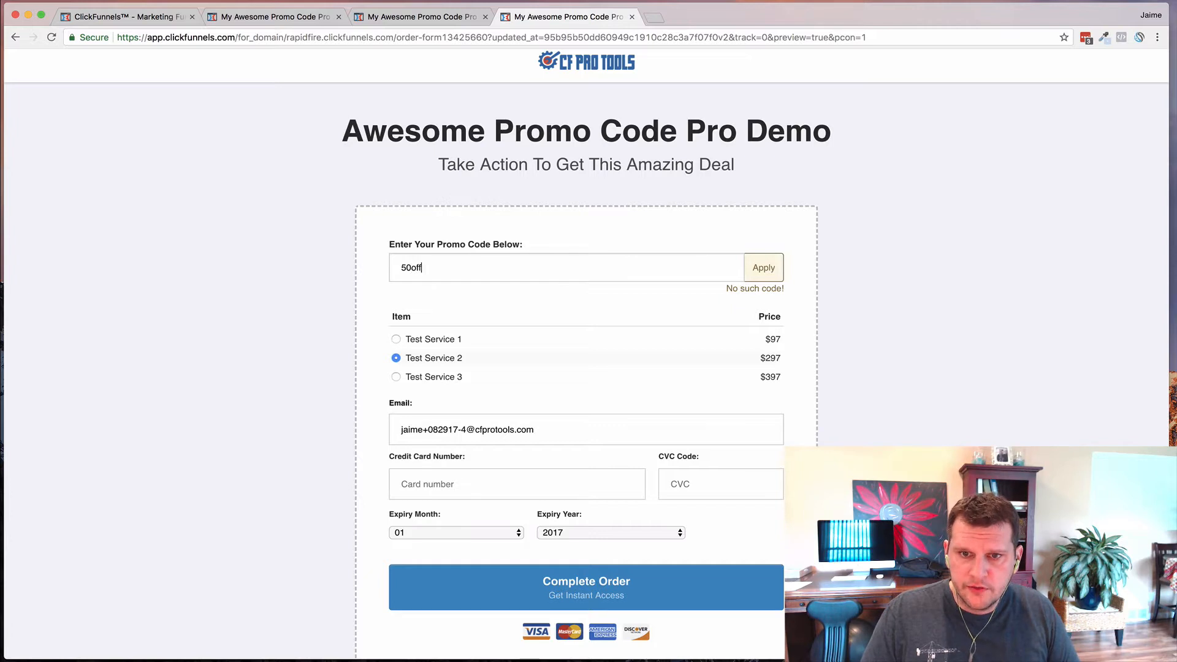
{"action": "left_click", "coordinate": [762, 269]}
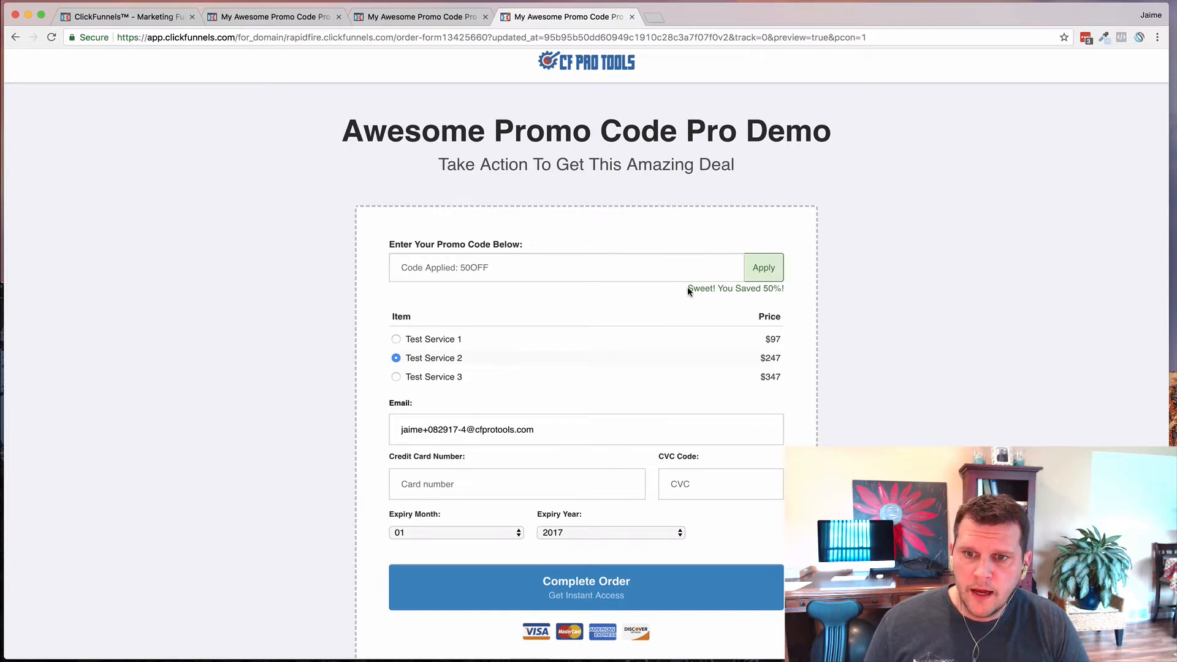
{"action": "left_click_drag", "start_coordinate": [687, 290], "coordinate": [781, 293]}
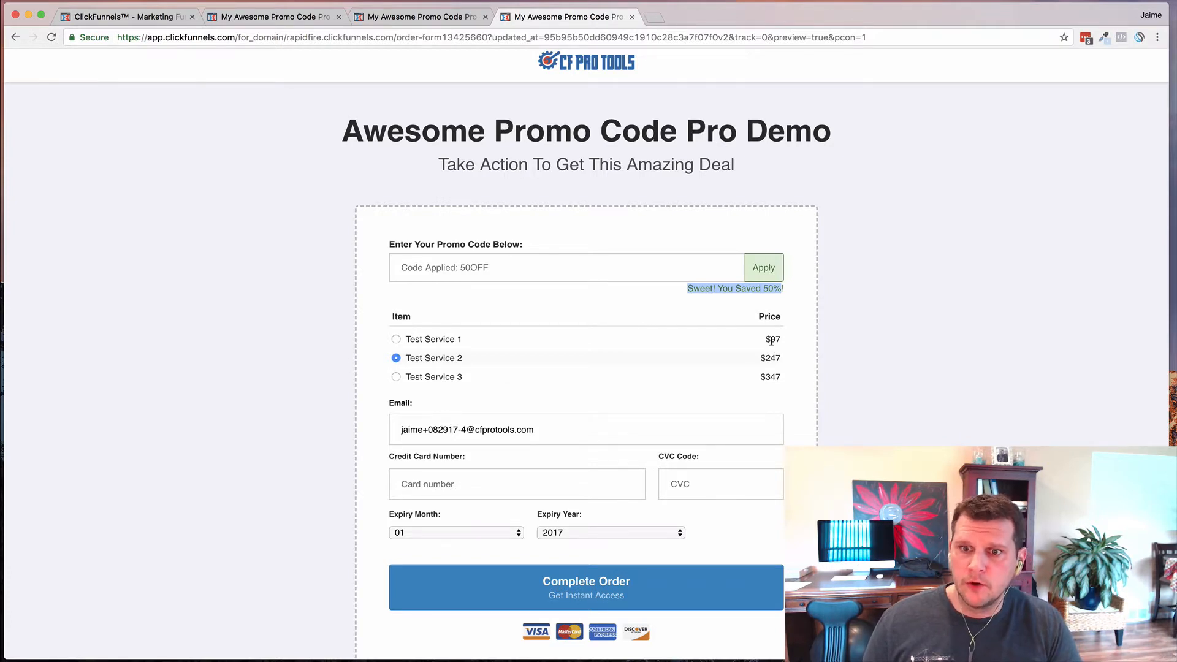
{"action": "left_click", "coordinate": [513, 272]}
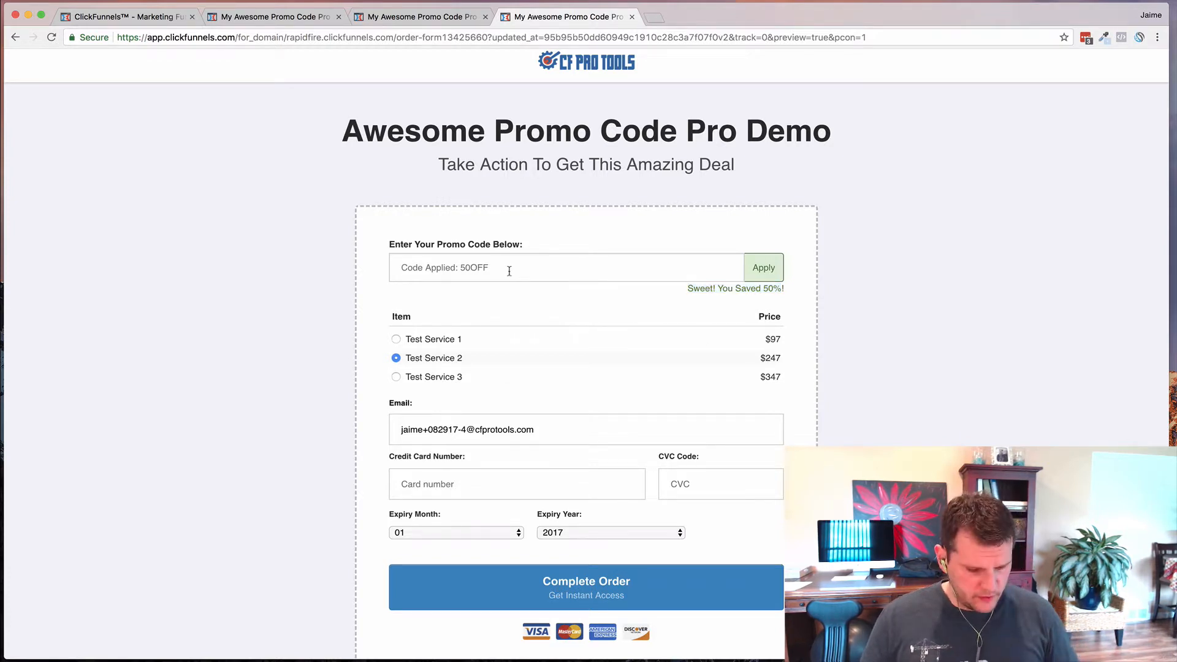
- Apply promo code 20off, dropping Test Service 2 to $277 and Service 3 to $377
{"action": "type", "text": "20"}
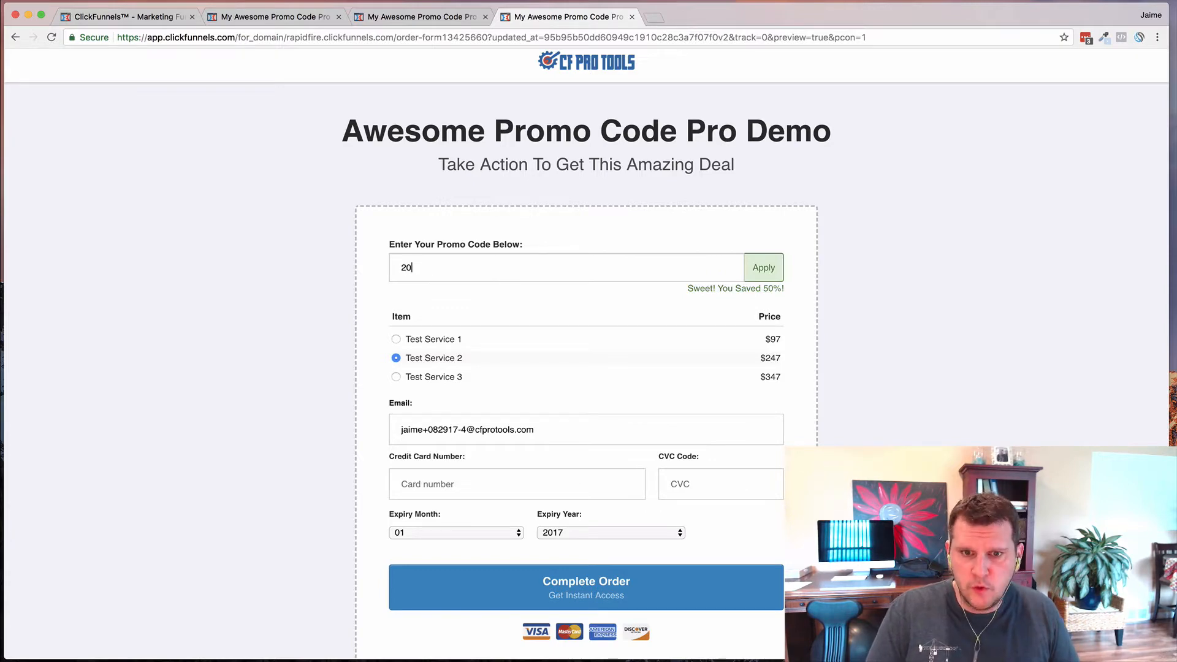
{"action": "type", "text": "off"}
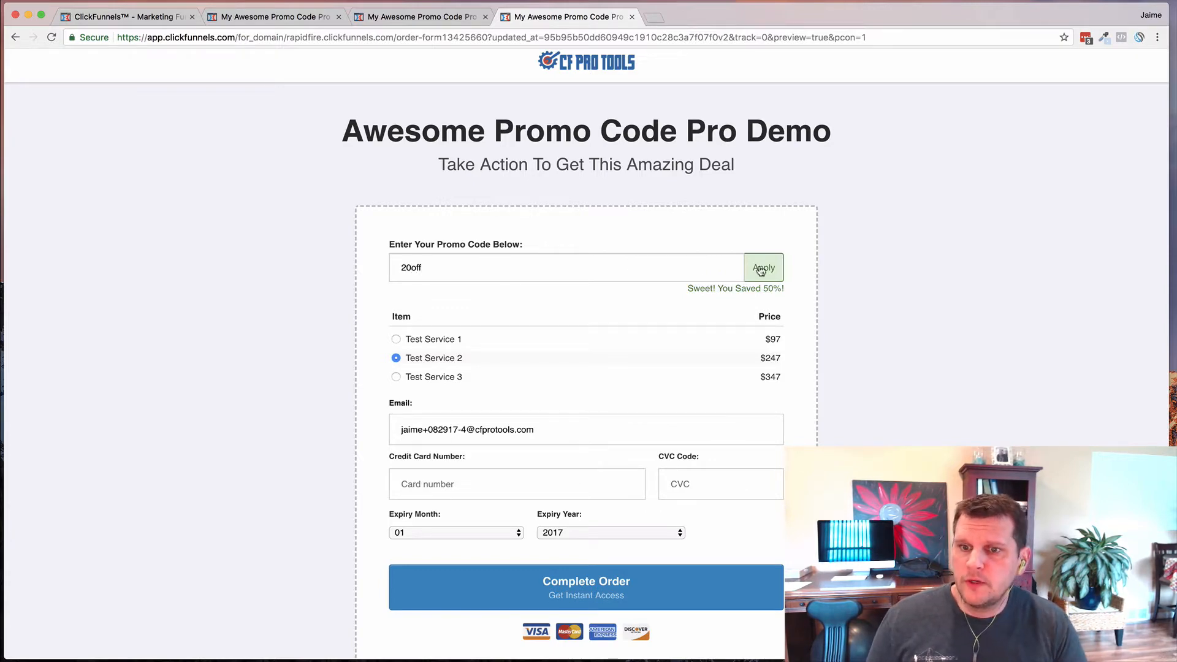
{"action": "left_click", "coordinate": [764, 267]}
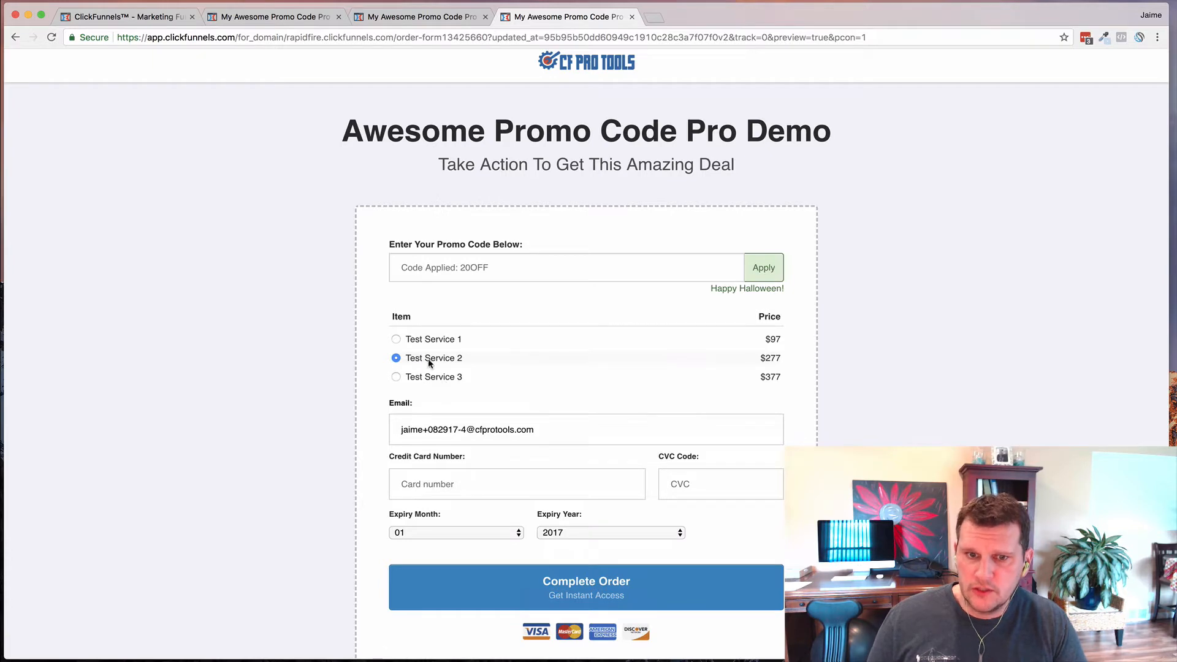
{"action": "triple_click", "coordinate": [762, 339]}
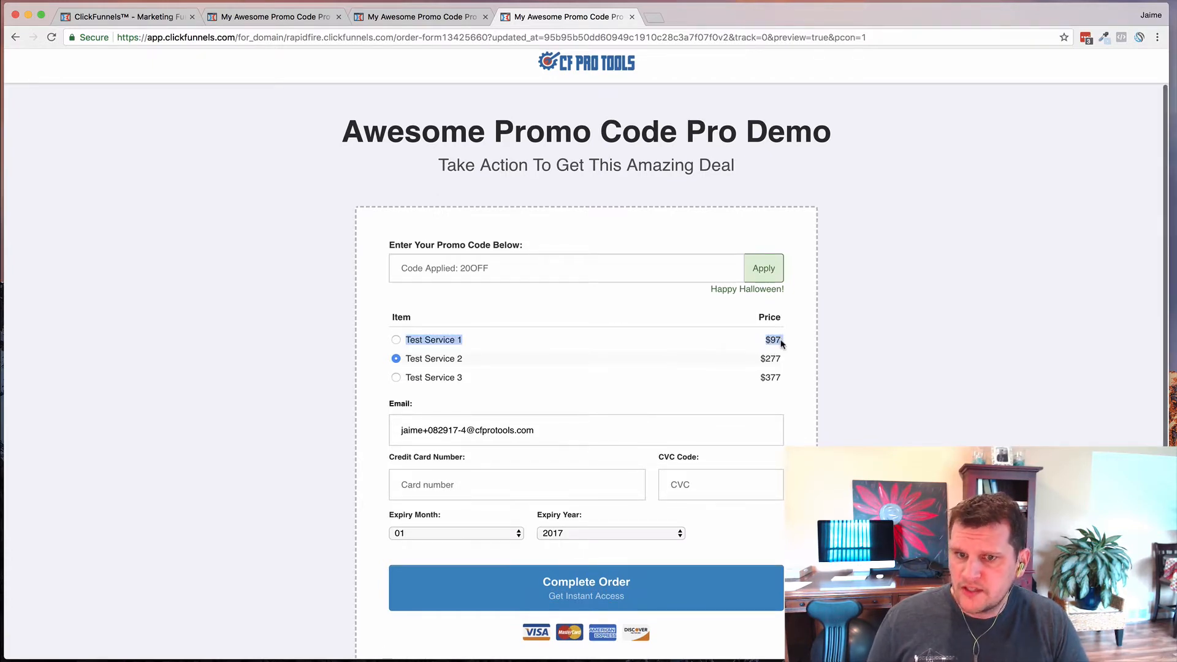
{"action": "left_click", "coordinate": [766, 337]}
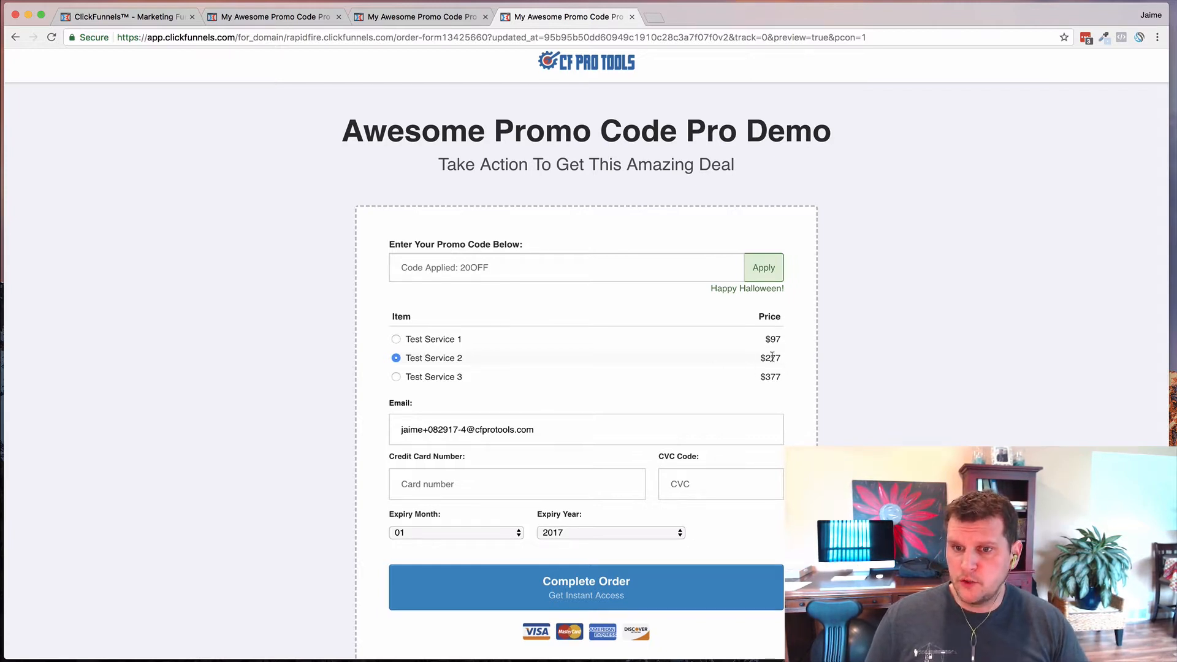
- Highlight Test Service 1's unchanged $97 price and the 'Happy Halloween!' message
{"action": "scroll", "coordinate": [762, 368], "scroll_direction": "down", "scroll_amount": 1}
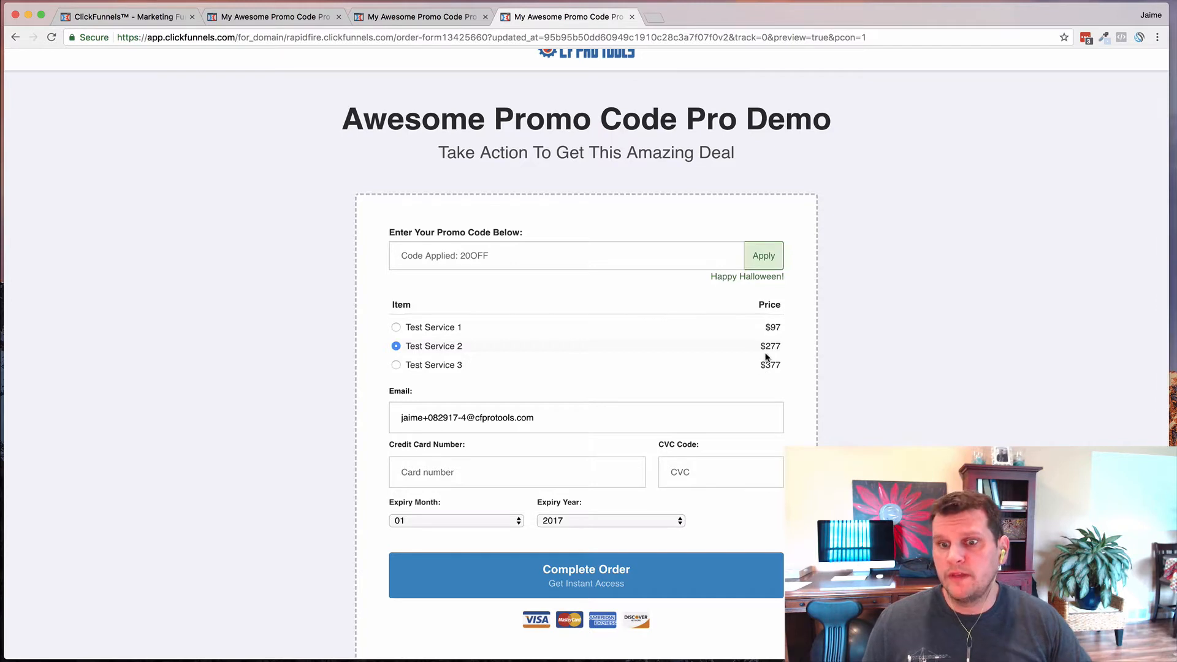
{"action": "triple_click", "coordinate": [771, 327]}
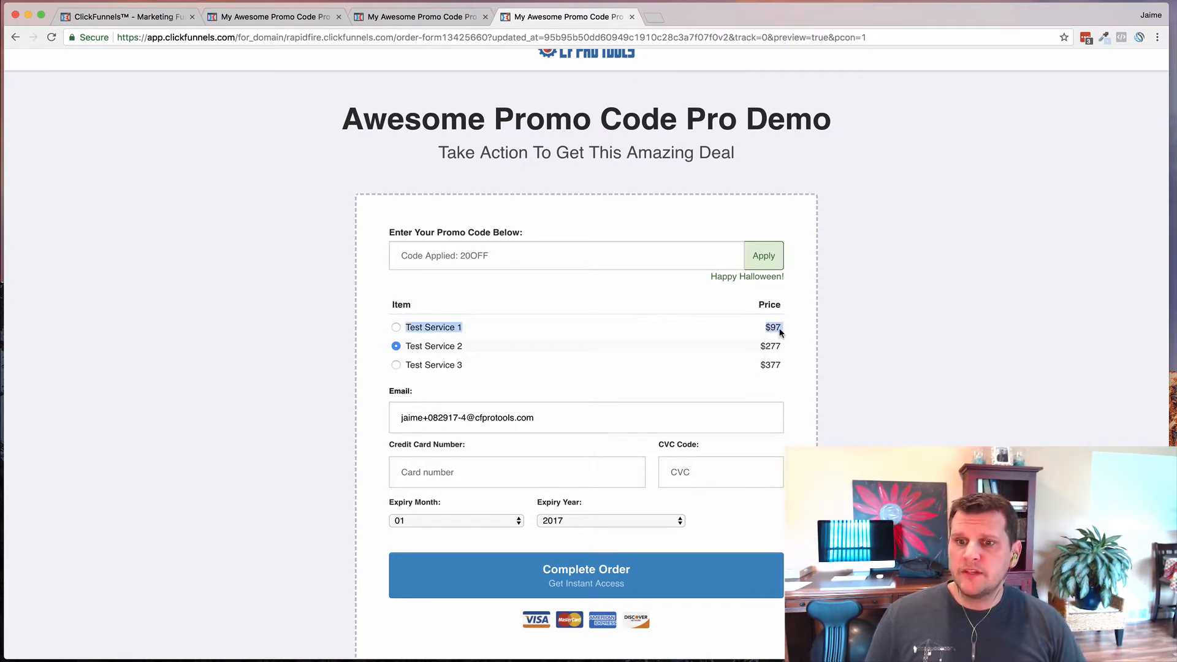
{"action": "left_click", "coordinate": [765, 329]}
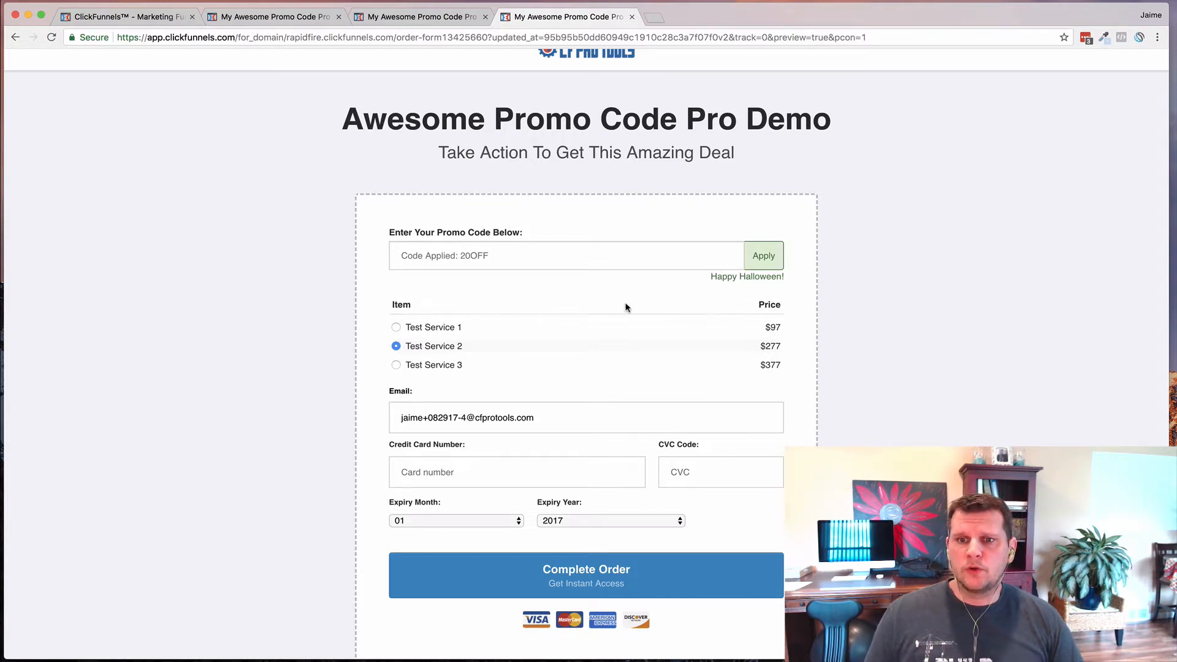
{"action": "scroll", "coordinate": [552, 276], "scroll_direction": "up", "scroll_amount": 1}
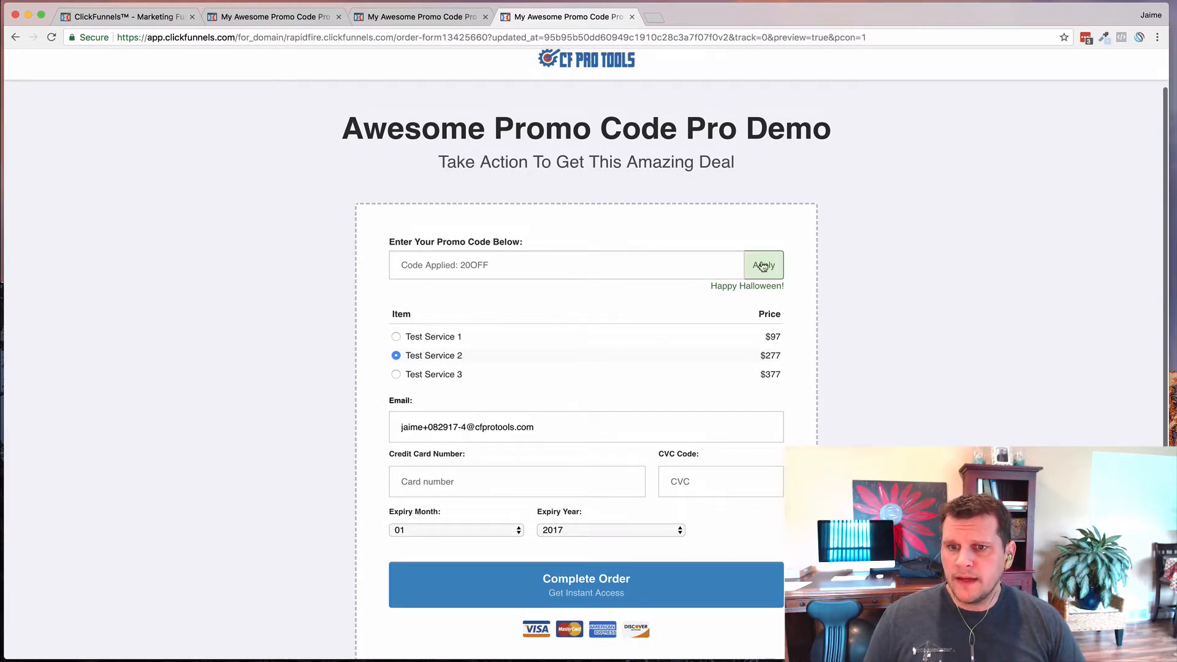
{"action": "left_click_drag", "start_coordinate": [711, 287], "coordinate": [764, 287]}
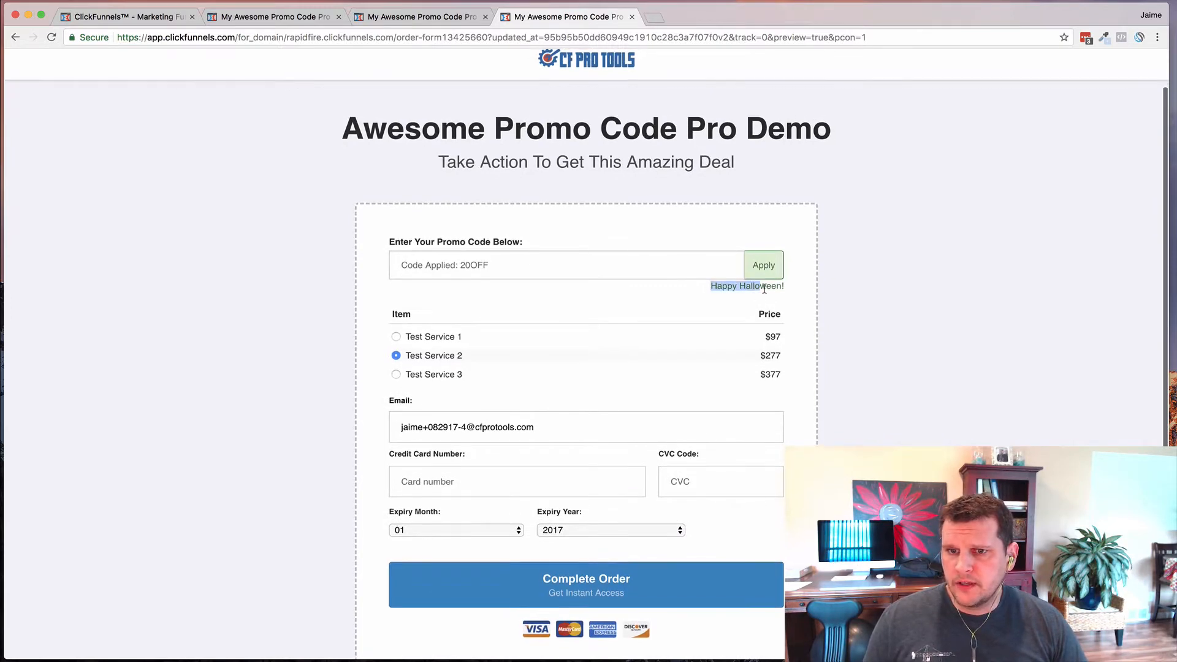
{"action": "left_click", "coordinate": [779, 287]}
{"action": "triple_click", "coordinate": [755, 290]}
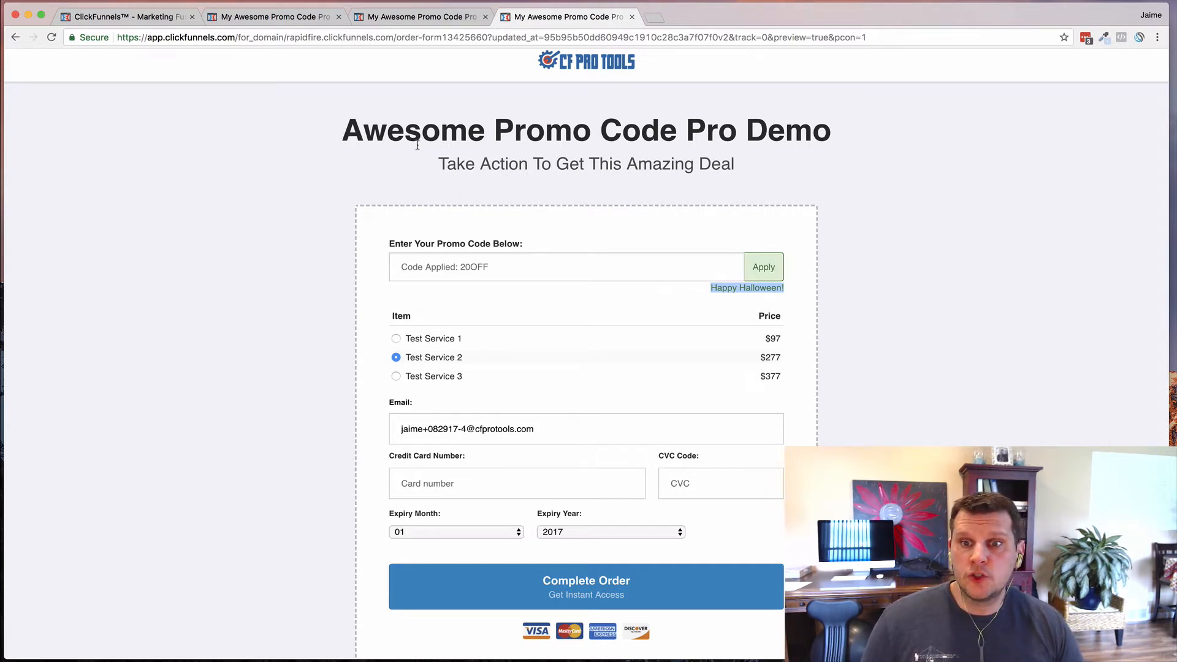
- Close the preview tab and return to the Awesome Promo Code Pro Demo editor page
{"action": "left_click", "coordinate": [411, 18]}
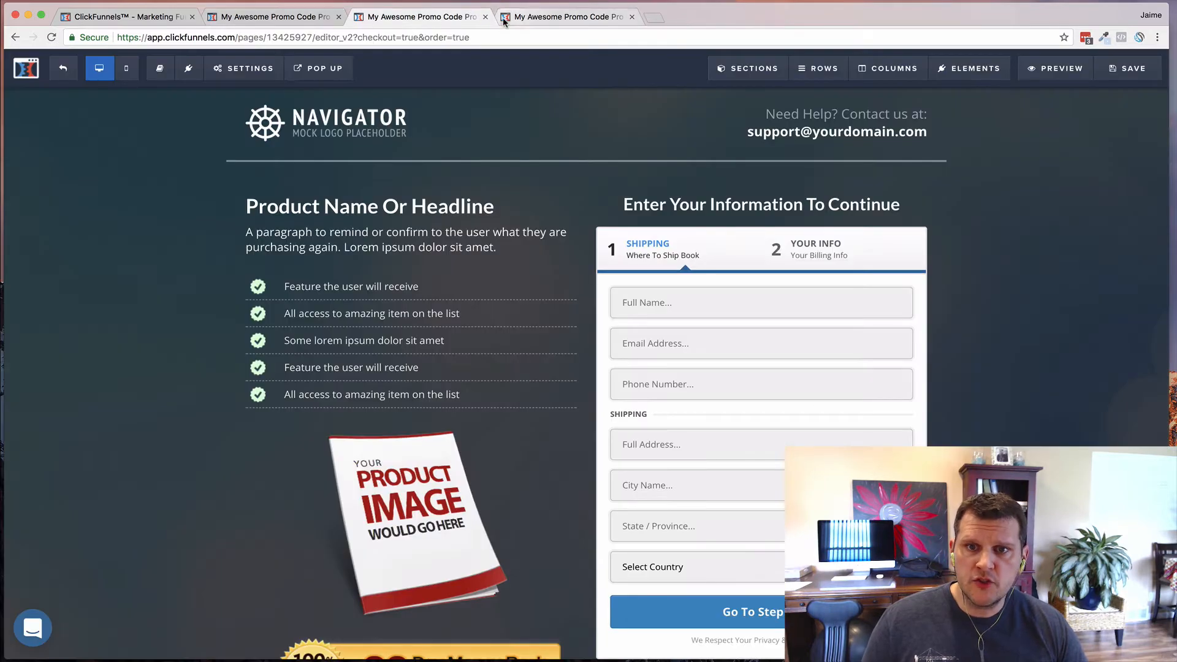
{"action": "left_click", "coordinate": [503, 18]}
{"action": "left_click", "coordinate": [631, 16]}
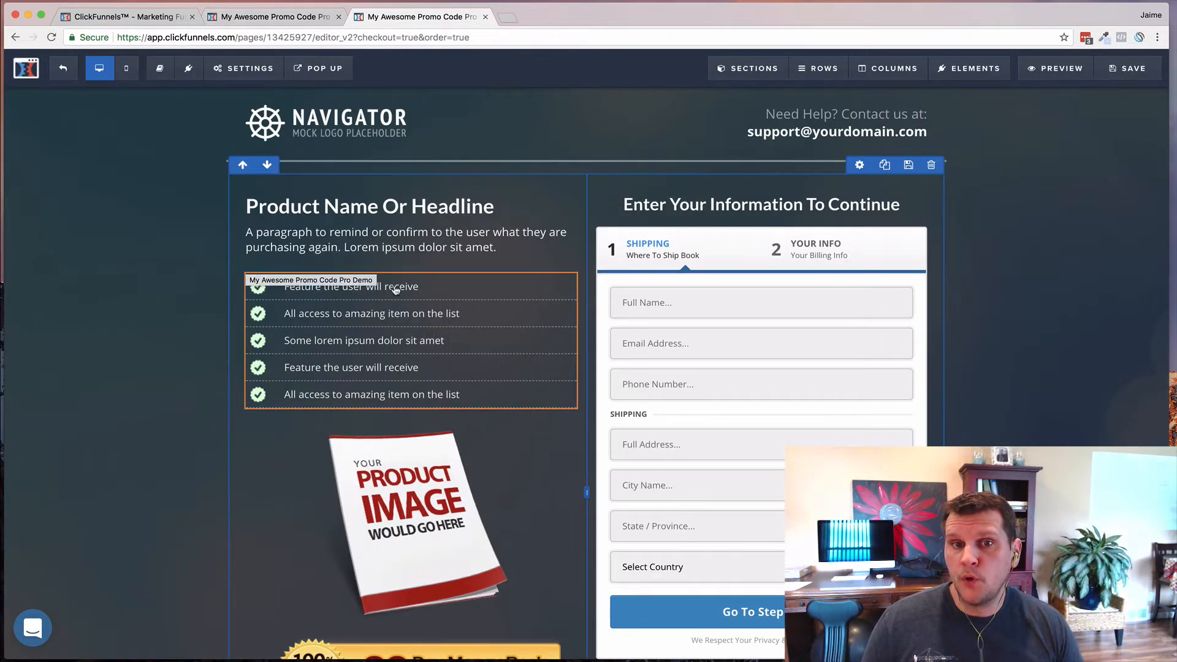
{"action": "left_click", "coordinate": [258, 19]}
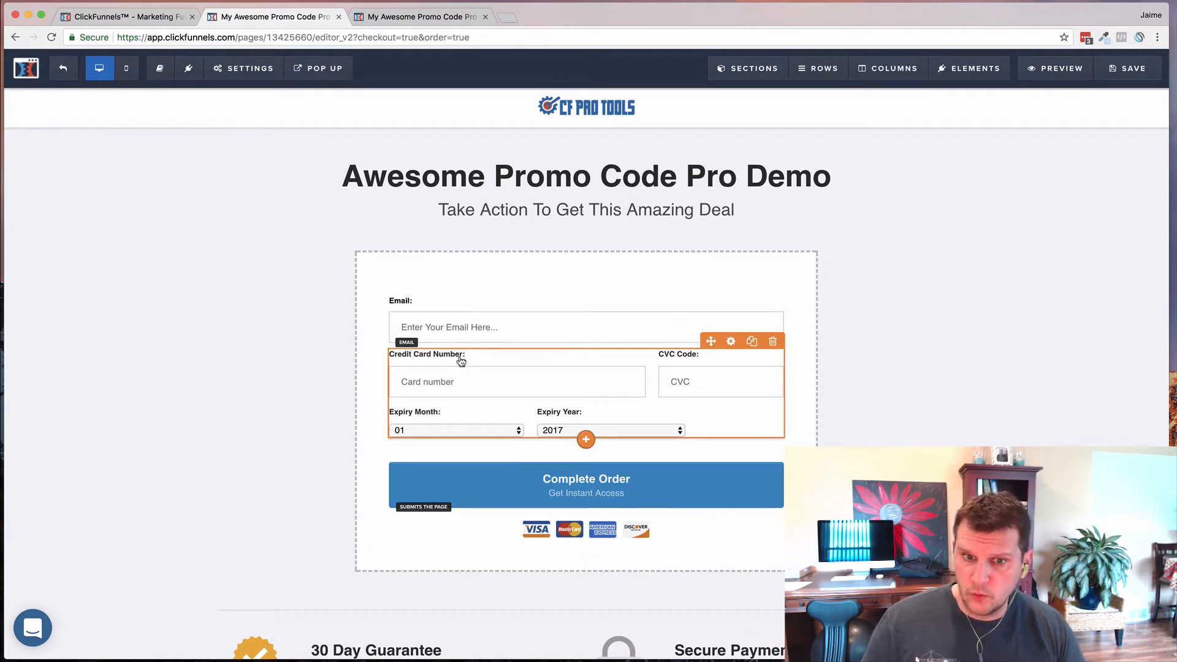
{"action": "left_click", "coordinate": [406, 18]}
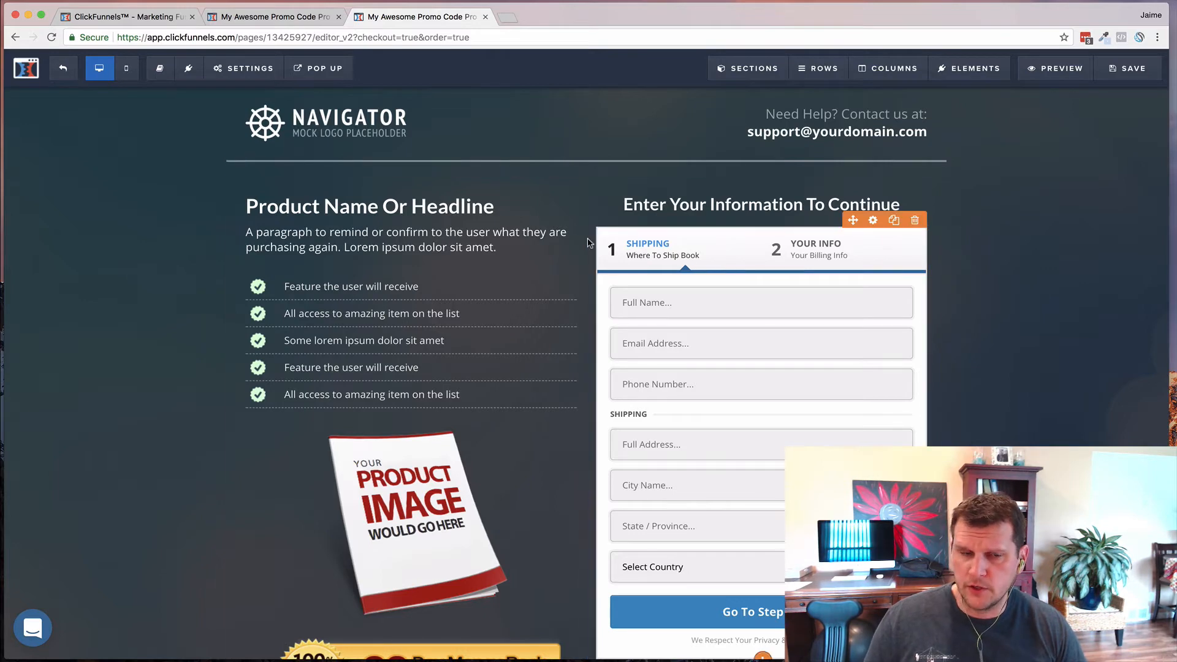
{"action": "left_click", "coordinate": [251, 22]}
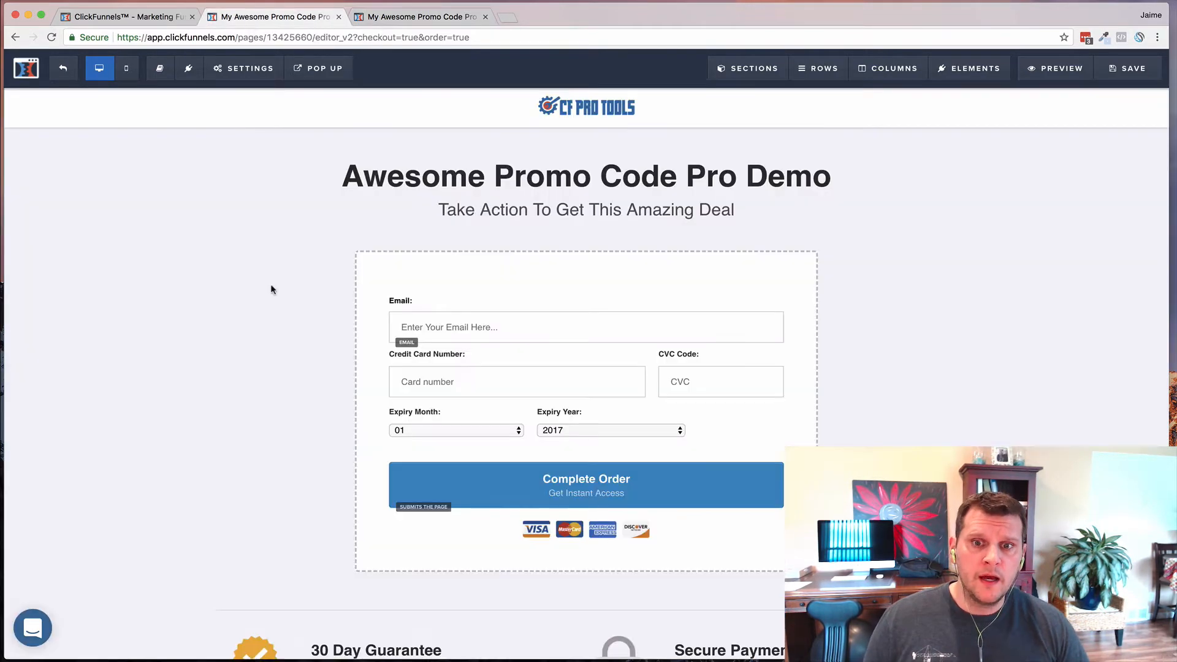
{"action": "scroll", "coordinate": [584, 411], "scroll_direction": "down", "scroll_amount": 1}
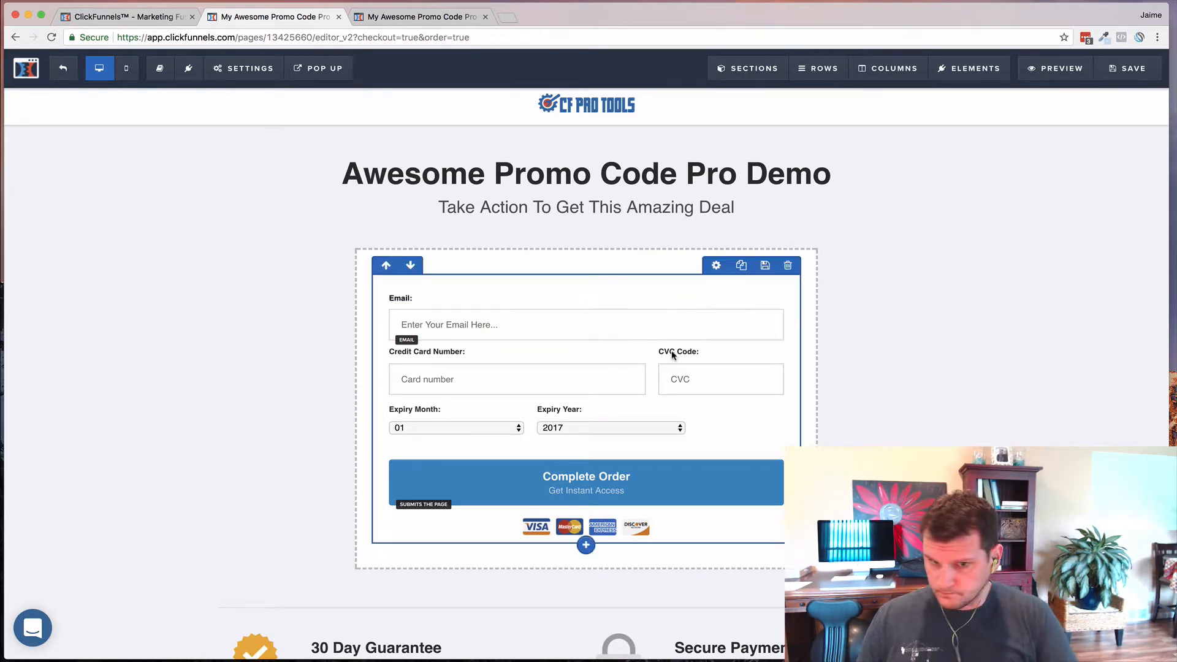
- Unhide CF-PROMO-HEADLINE, CF-PROMO-INPUT and Select Product 2.0 via Elements > Manage, then open the promo input's settings
{"action": "mouse_move", "coordinate": [972, 80]}
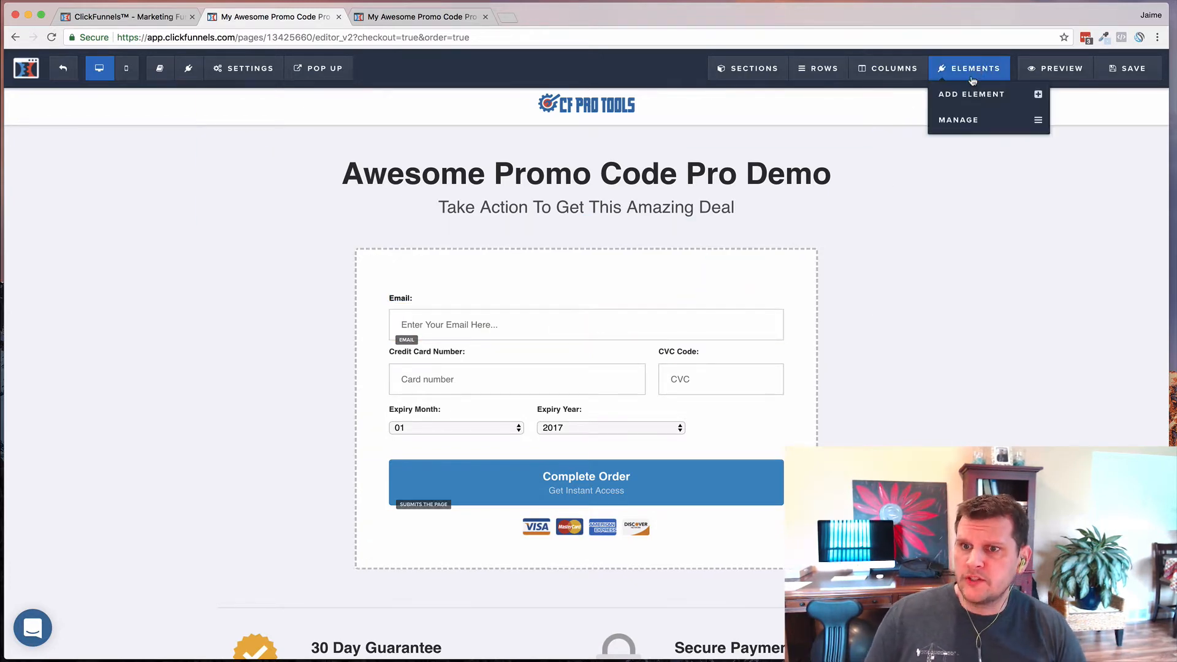
{"action": "left_click", "coordinate": [959, 120]}
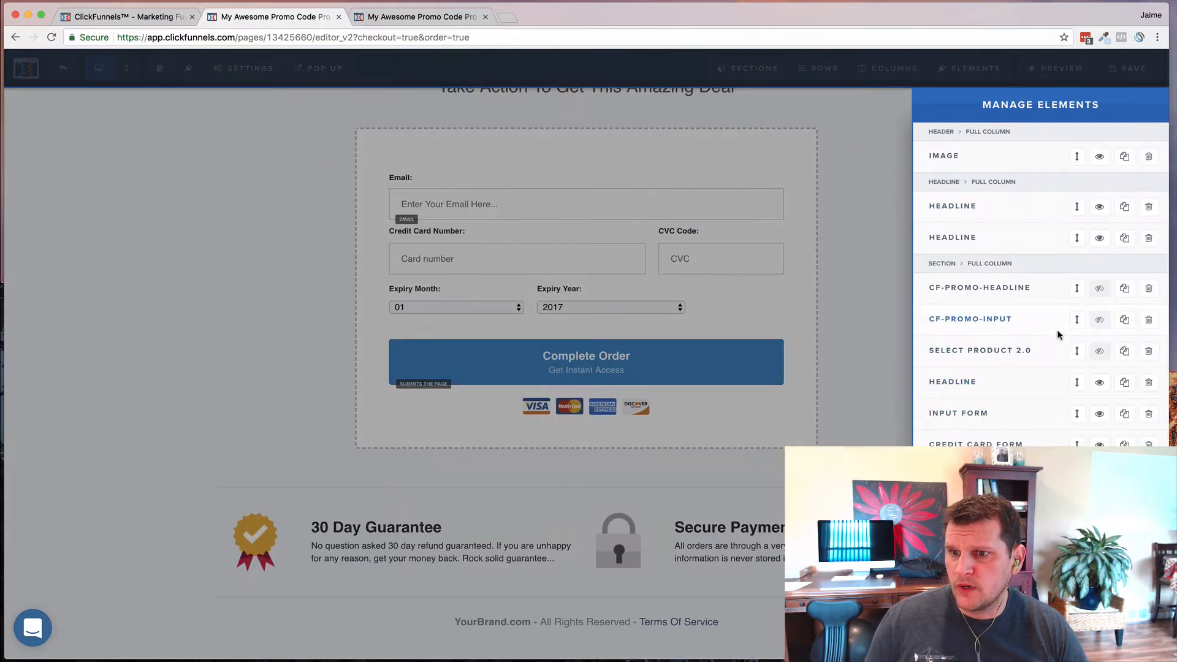
{"action": "left_click", "coordinate": [1099, 288]}
{"action": "left_click", "coordinate": [1097, 322]}
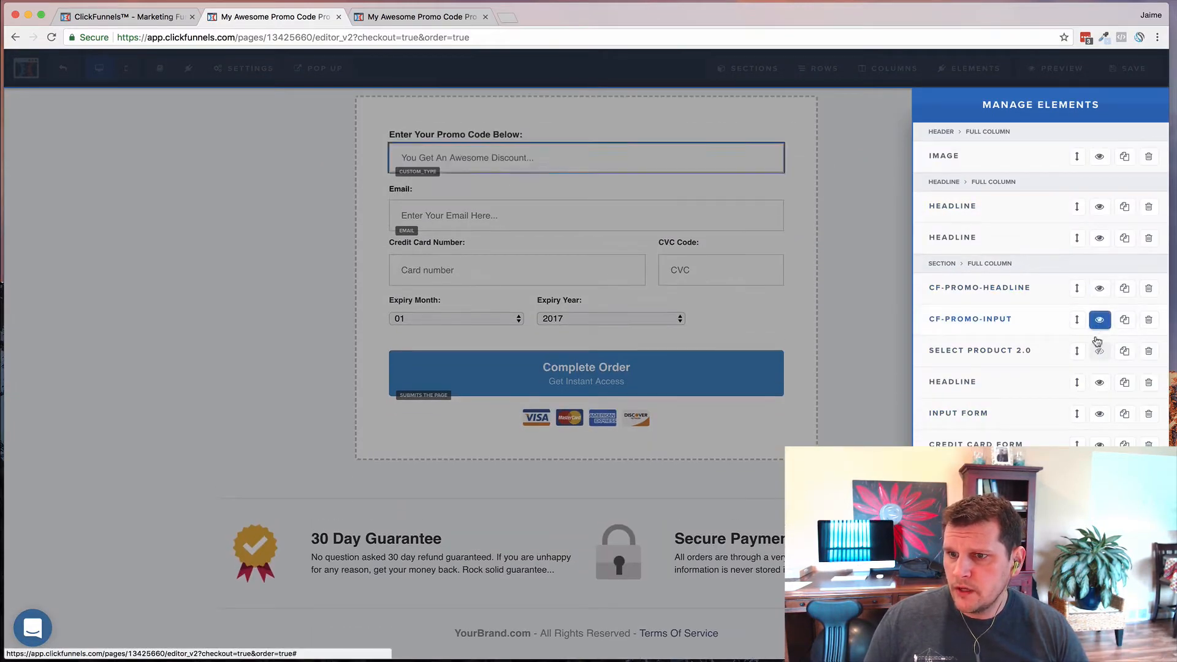
{"action": "left_click", "coordinate": [1099, 351]}
{"action": "left_click", "coordinate": [836, 317]}
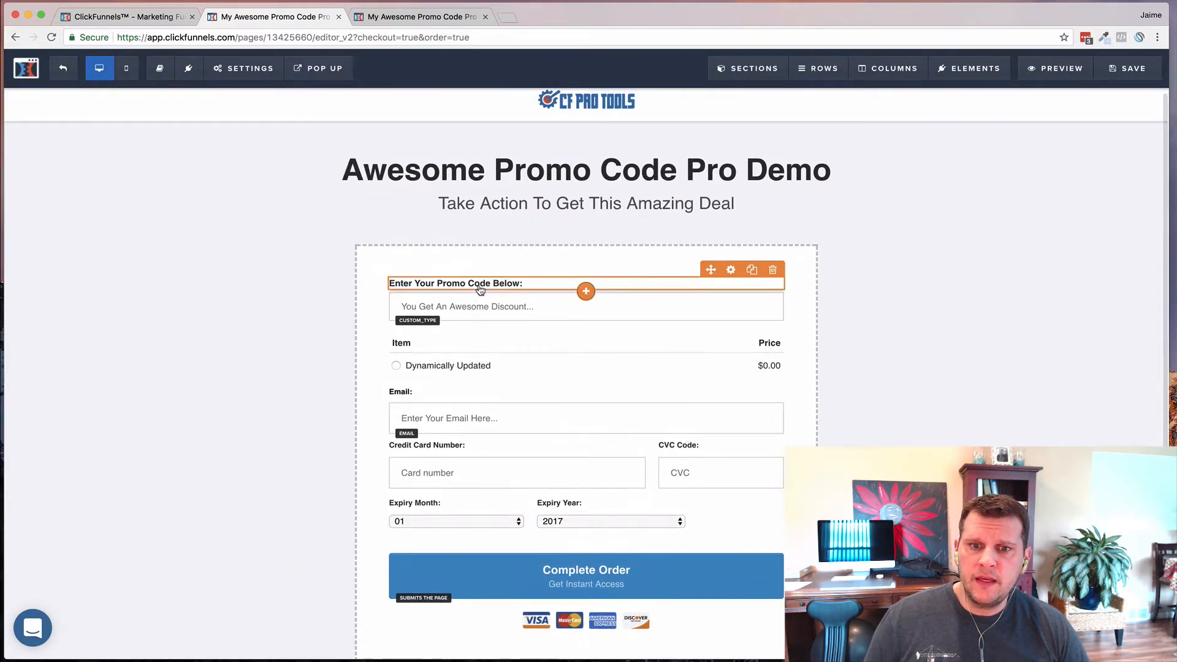
{"action": "left_click", "coordinate": [513, 308]}
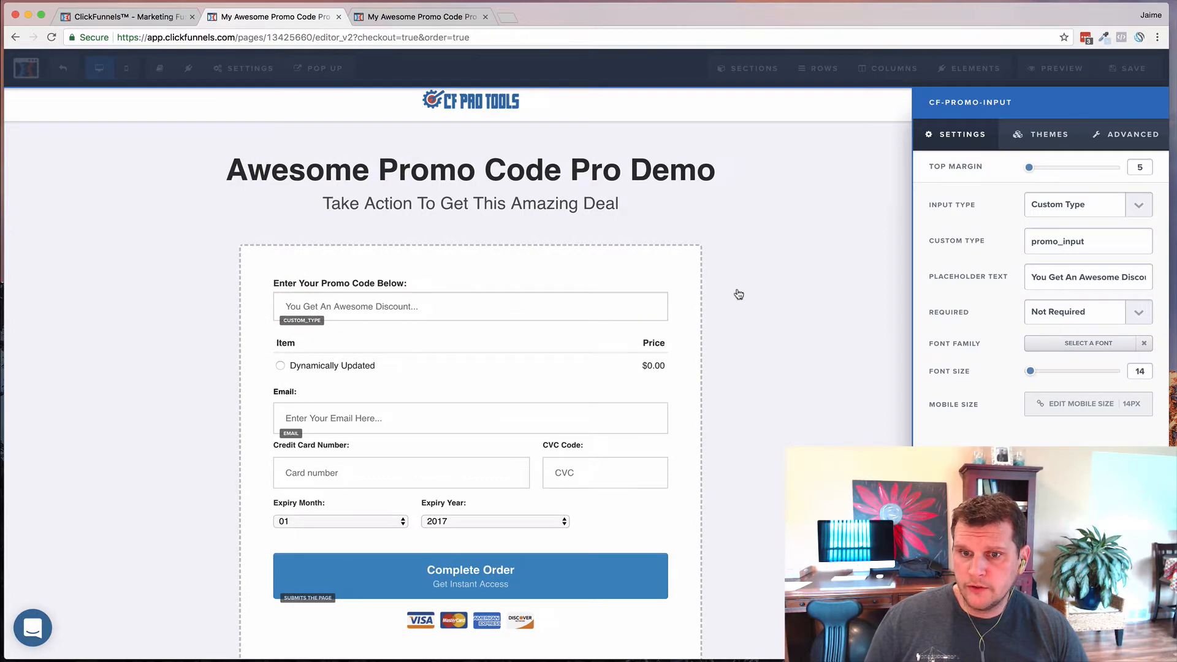
- Close the CF-PROMO-INPUT settings panel
{"action": "left_click", "coordinate": [783, 307]}
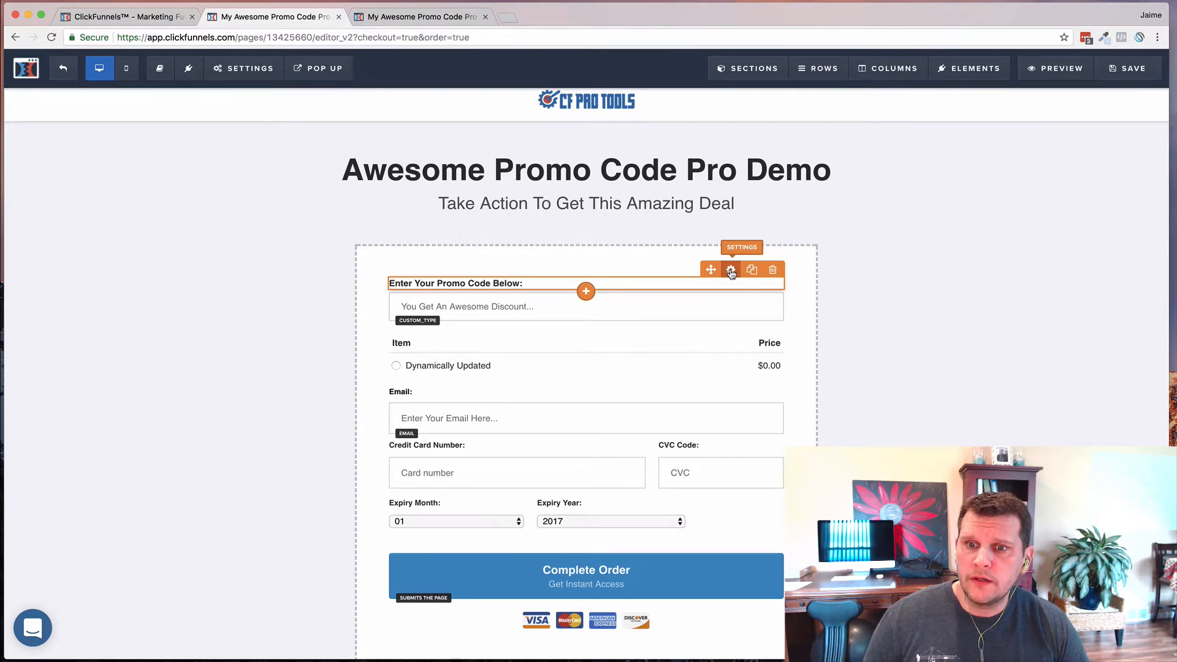
- Confirm the headline's CSS Info title is cf-promo-headline and save it with UPDATE
{"action": "left_click", "coordinate": [731, 272]}
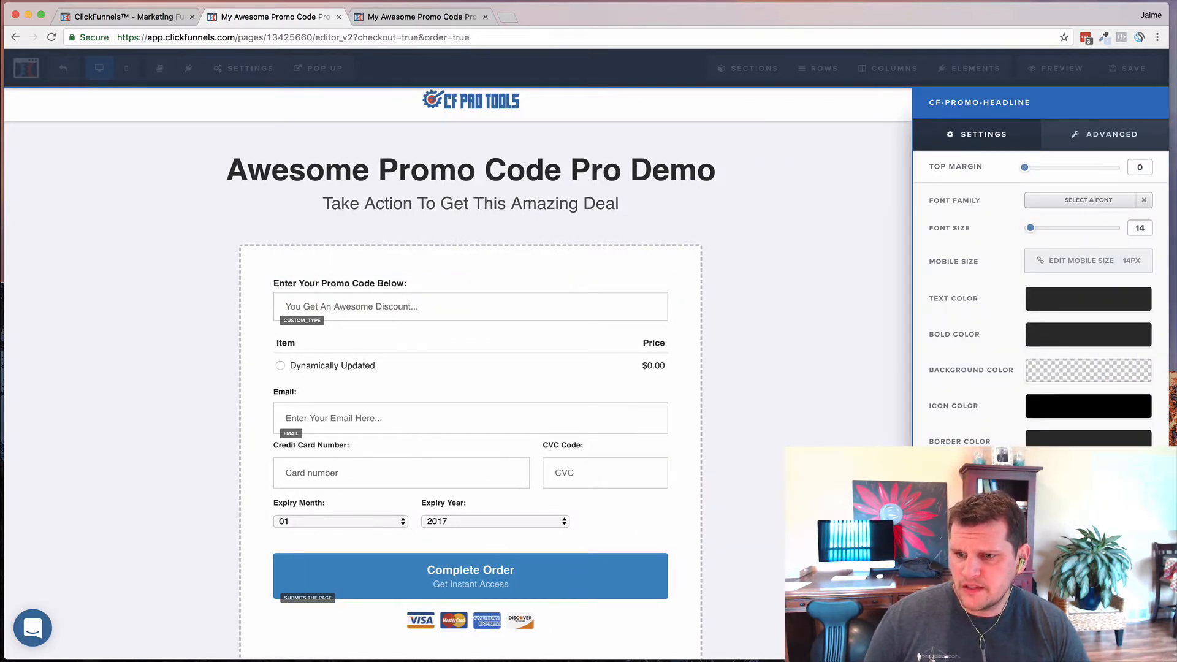
{"action": "left_click", "coordinate": [976, 642]}
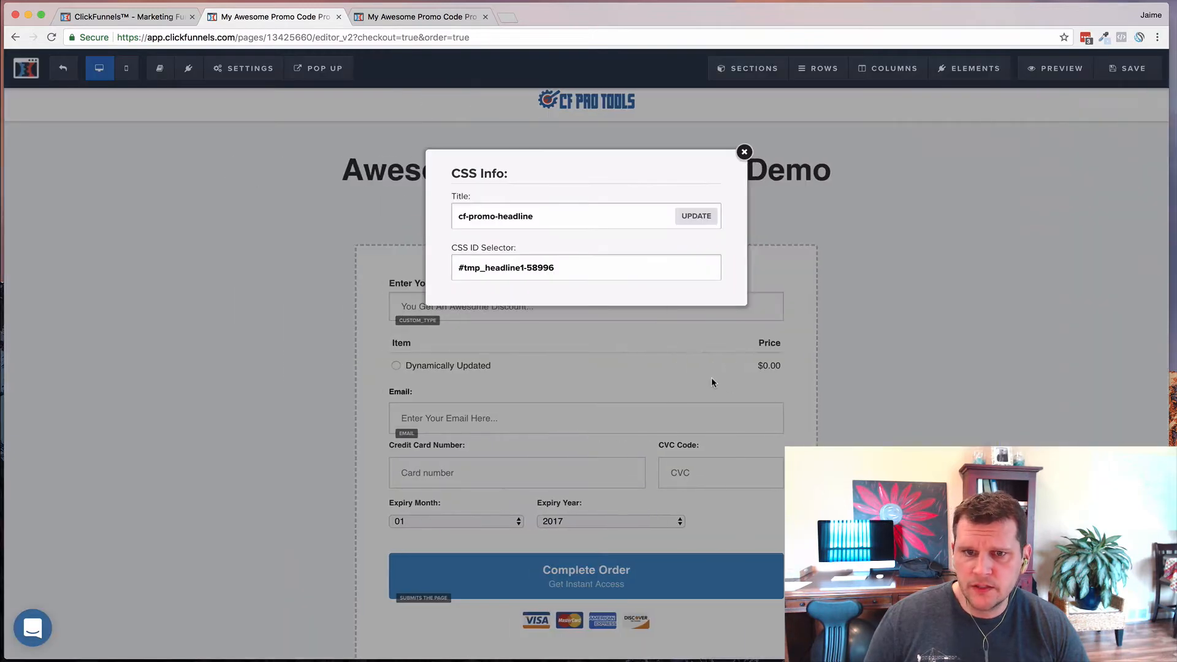
{"action": "left_click", "coordinate": [556, 217]}
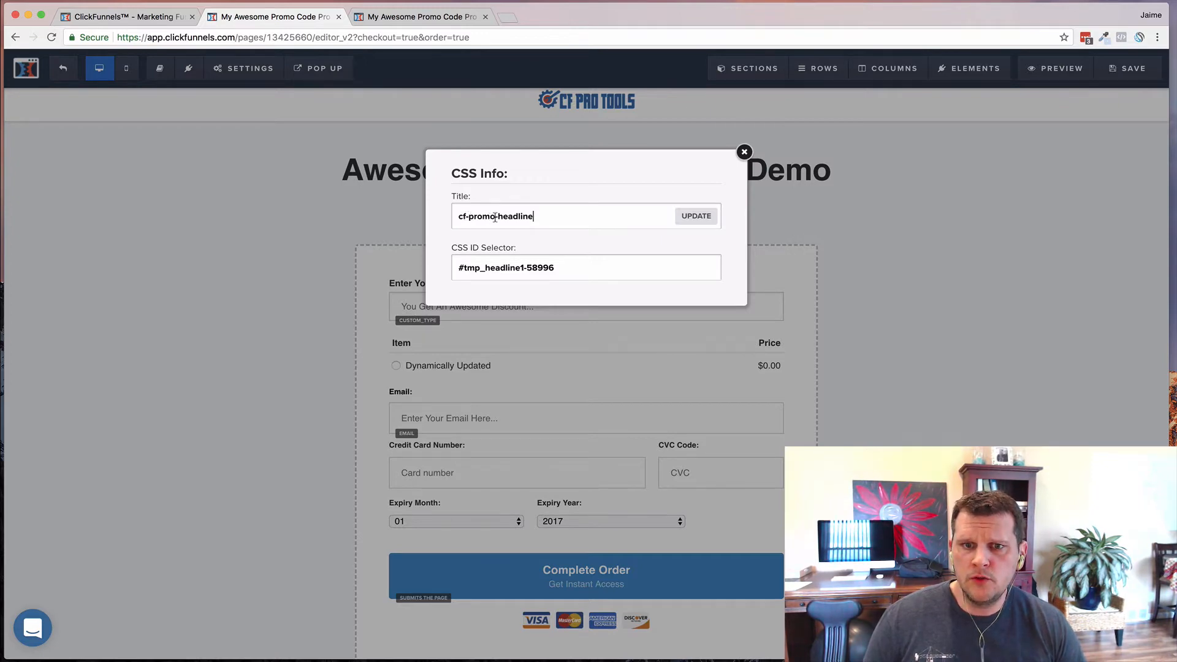
{"action": "left_click", "coordinate": [701, 221]}
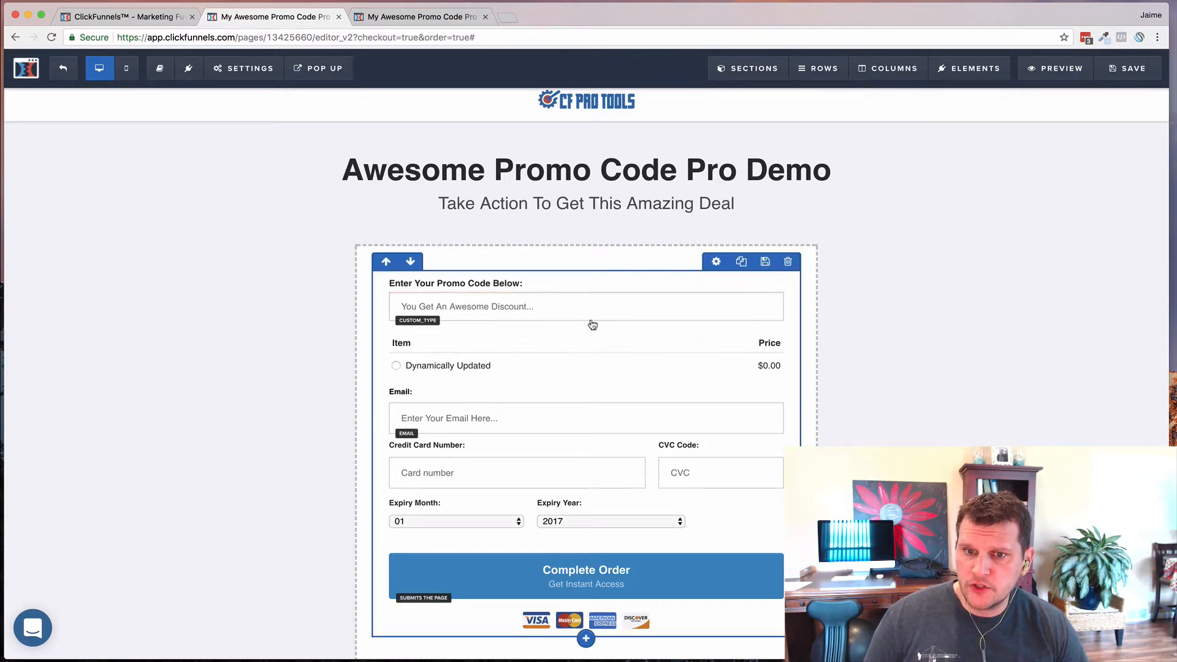
- Add a new Input element below the promo code field and open its settings
{"action": "mouse_move", "coordinate": [587, 324]}
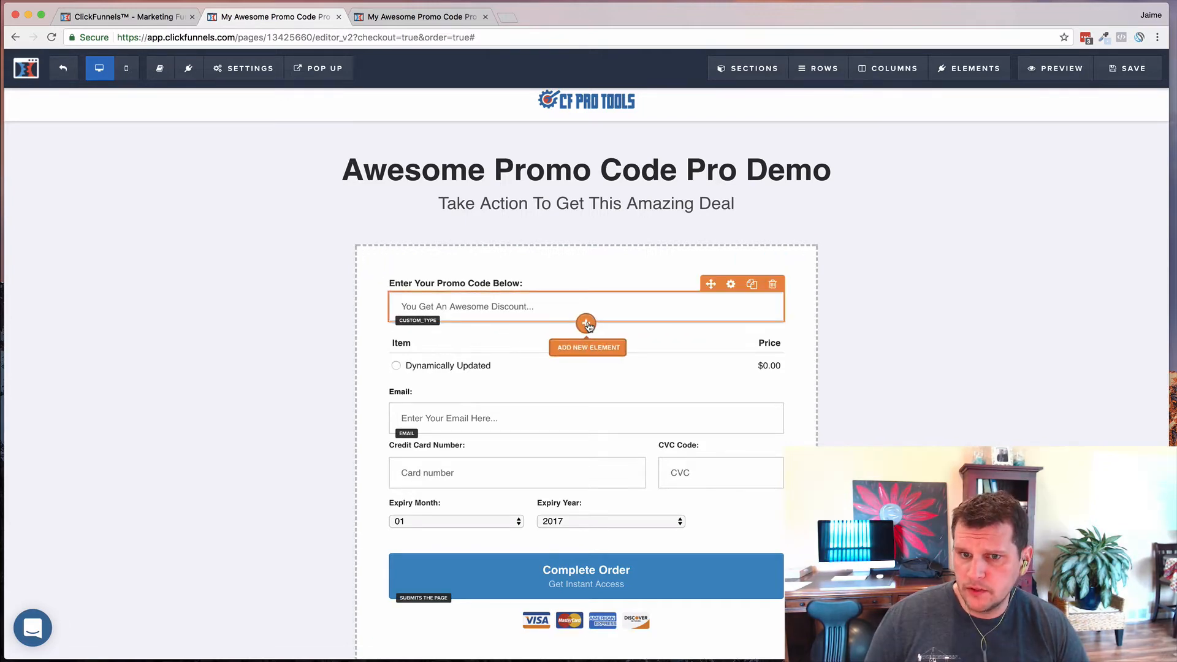
{"action": "left_click", "coordinate": [586, 324]}
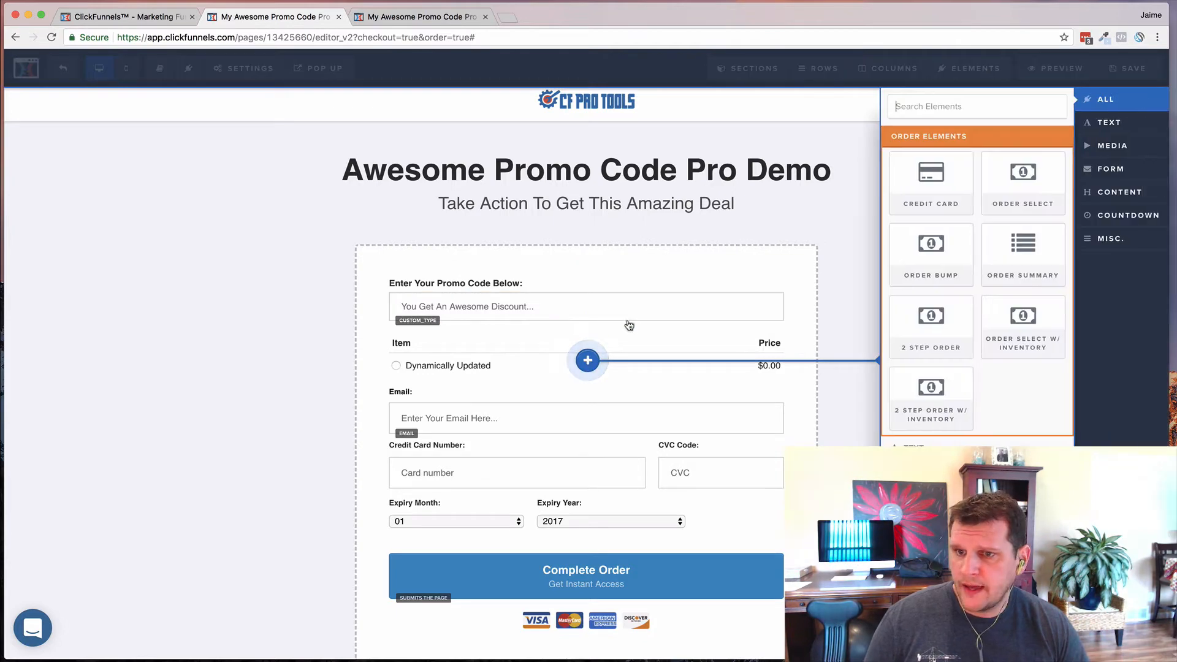
{"action": "scroll", "coordinate": [995, 404], "scroll_direction": "down", "scroll_amount": 3}
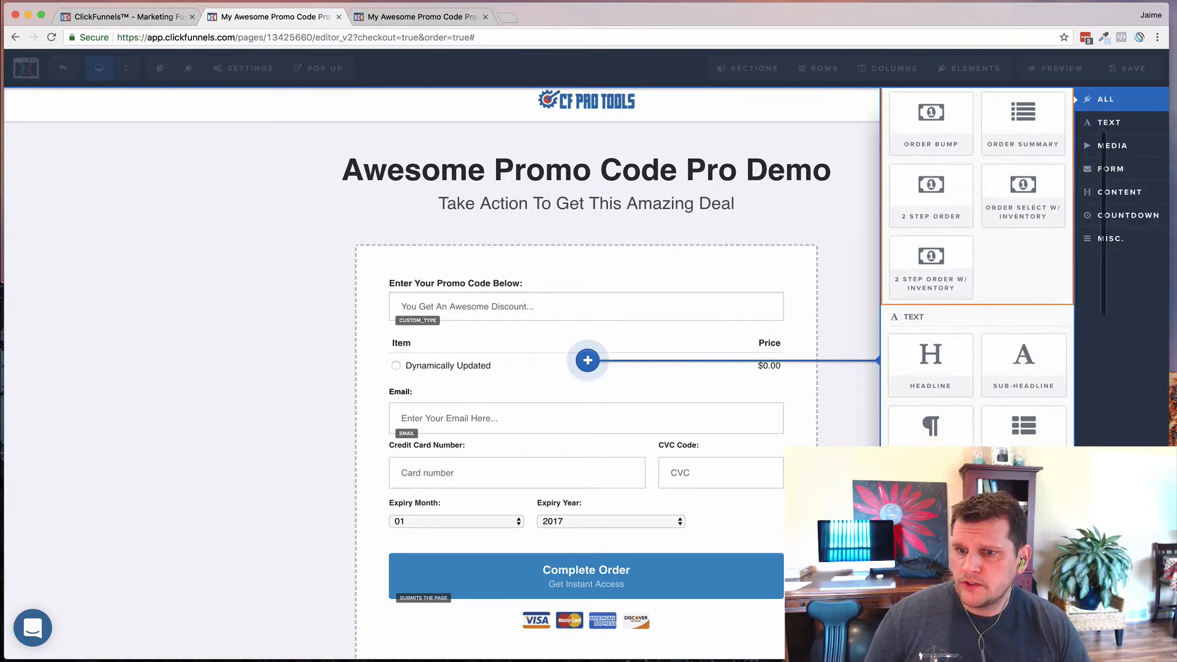
{"action": "scroll", "coordinate": [977, 270], "scroll_direction": "down", "scroll_amount": 5}
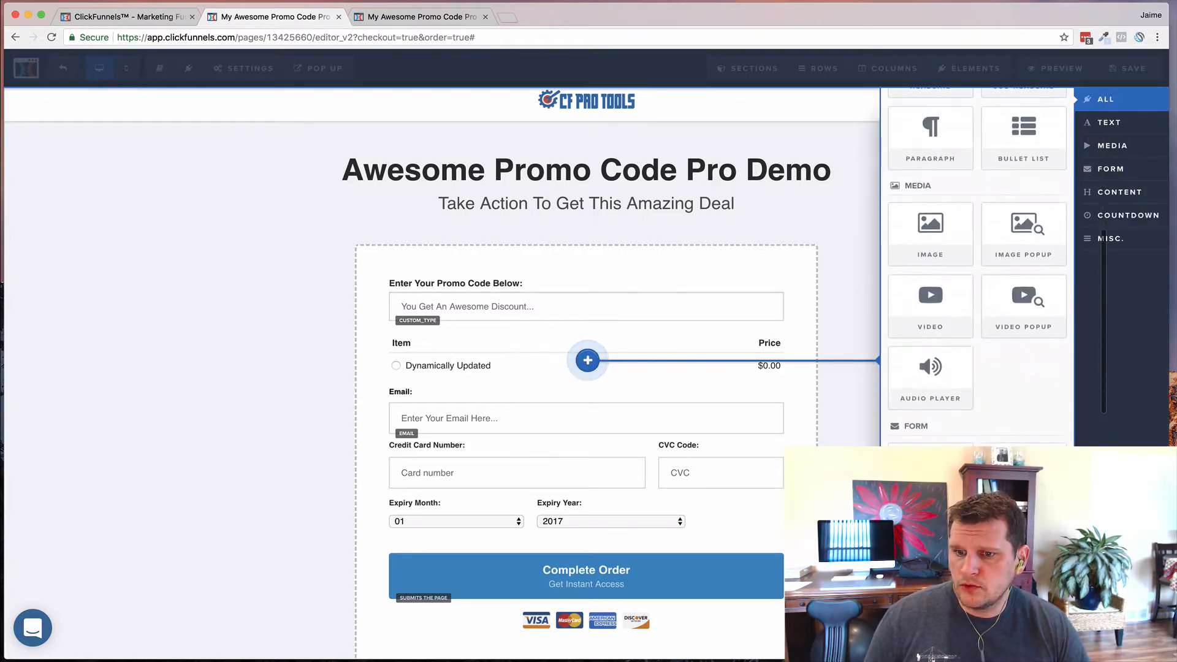
{"action": "scroll", "coordinate": [981, 319], "scroll_direction": "down", "scroll_amount": 2}
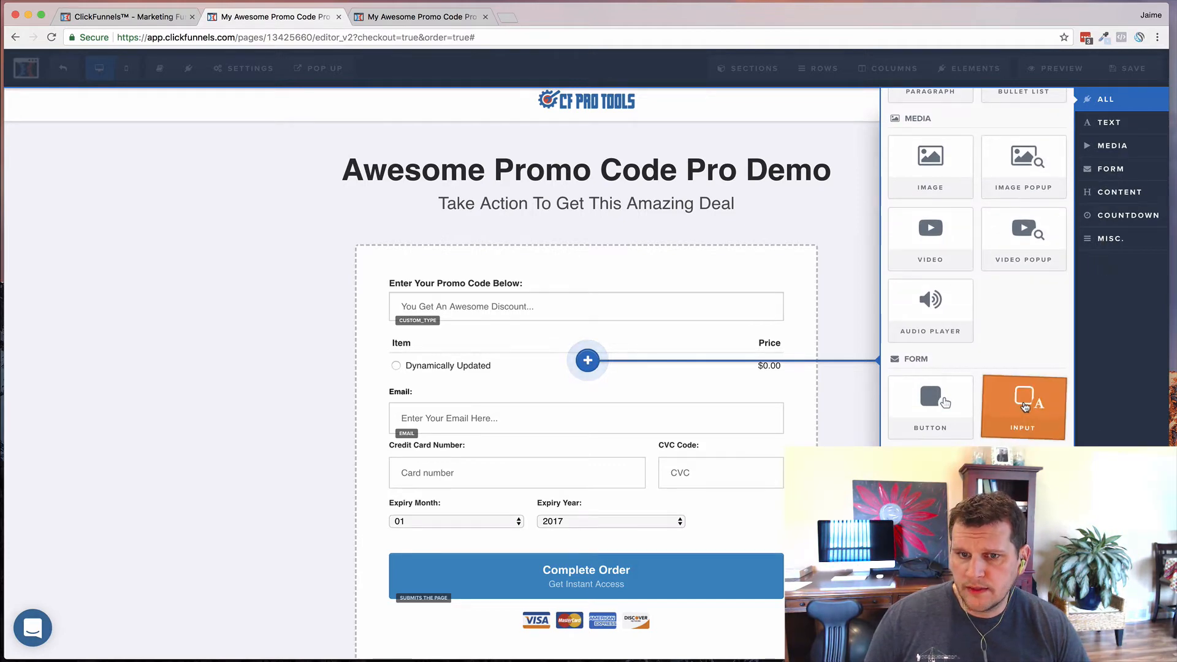
{"action": "left_click_drag", "start_coordinate": [1025, 406], "coordinate": [1024, 402]}
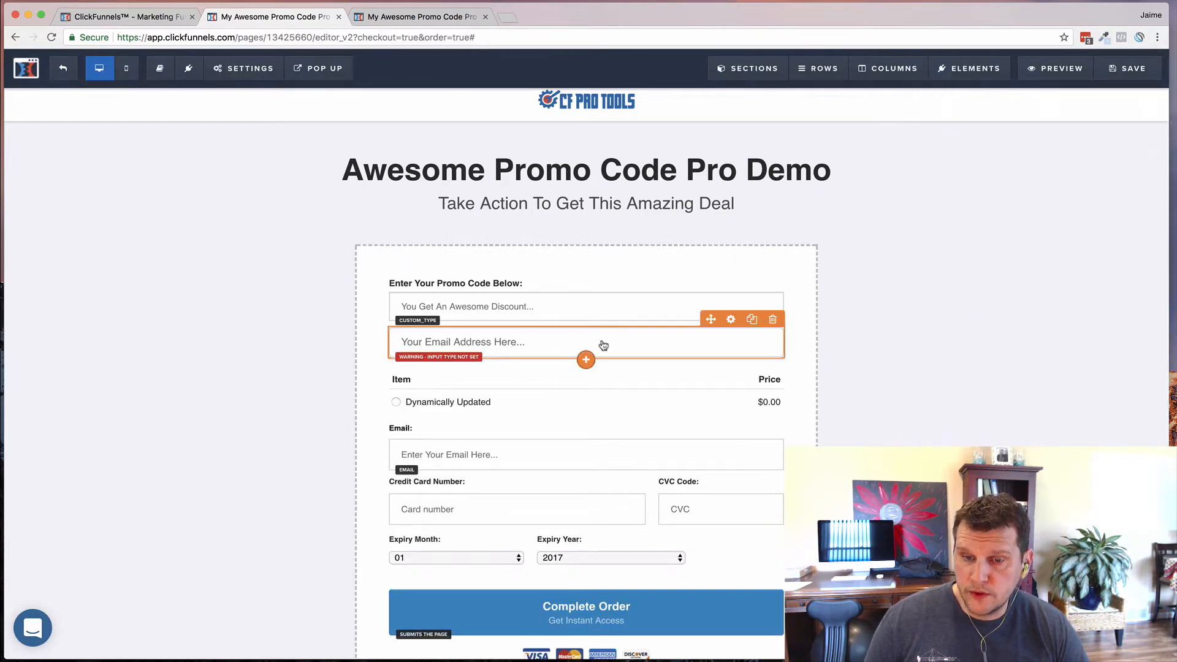
{"action": "left_click", "coordinate": [603, 345]}
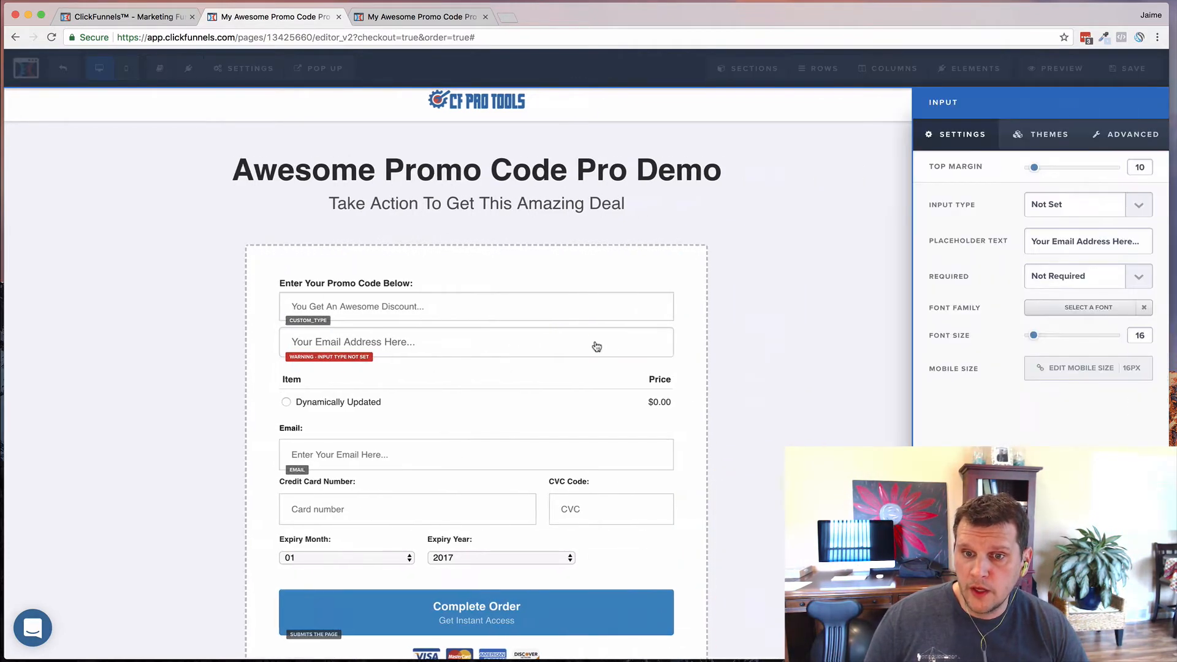
- Set the new input's type to Custom Type named promo_input
{"action": "left_click", "coordinate": [1075, 209]}
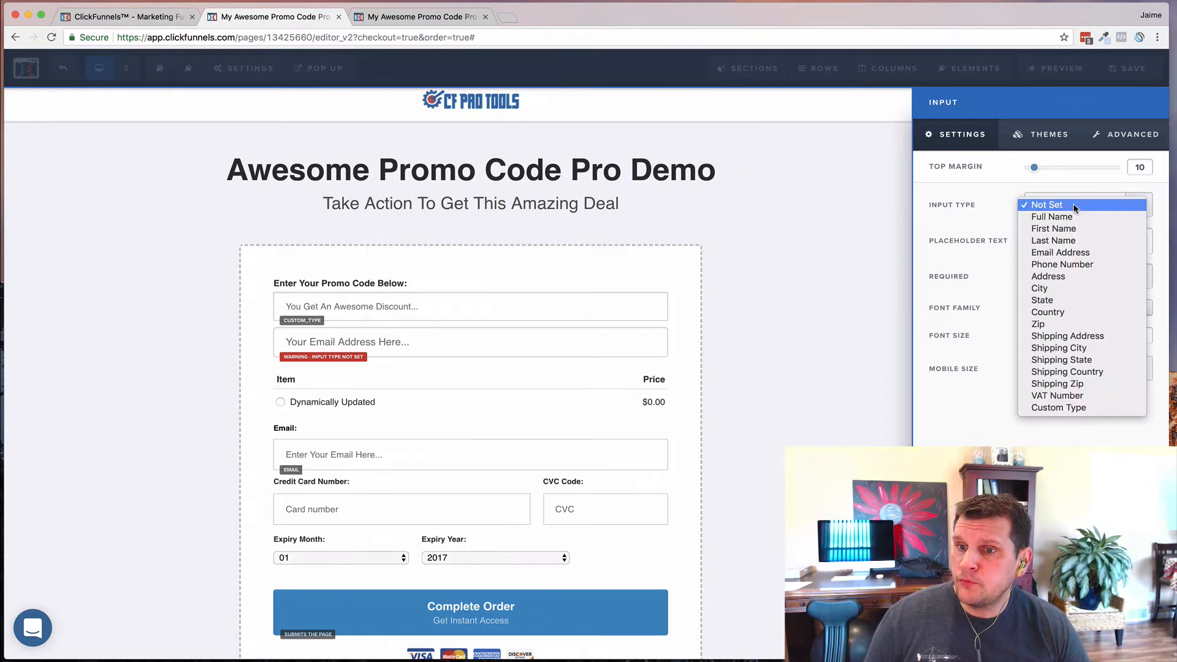
{"action": "left_click", "coordinate": [1046, 409]}
{"action": "left_click", "coordinate": [1065, 240]}
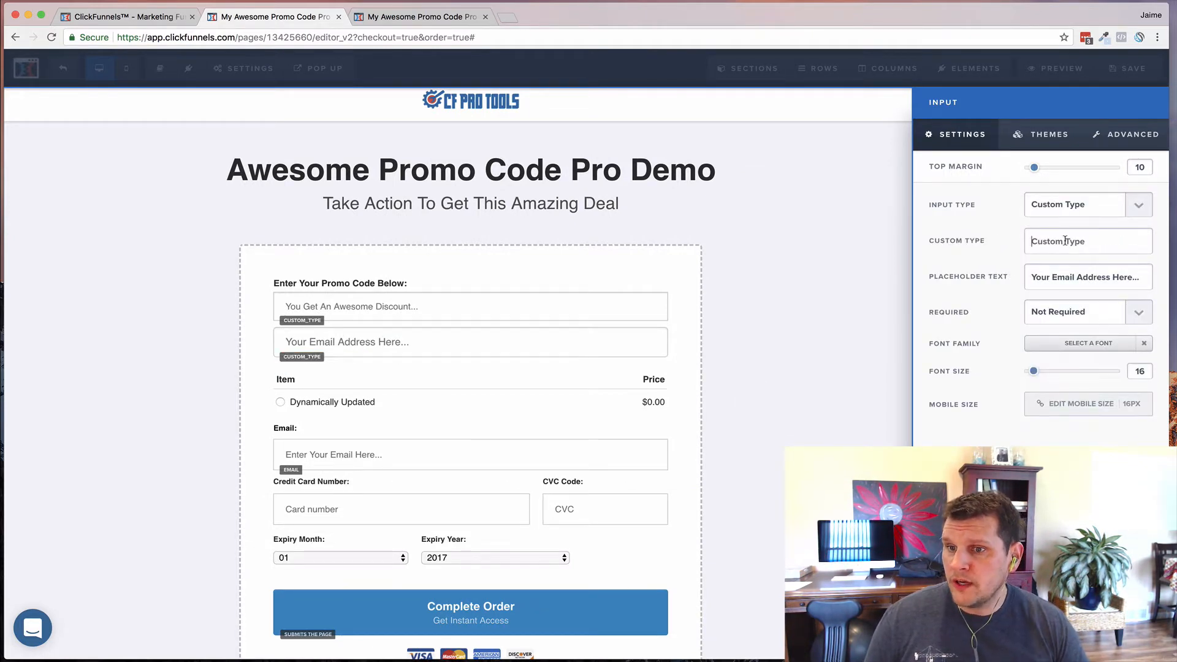
{"action": "type", "text": "prmo"}
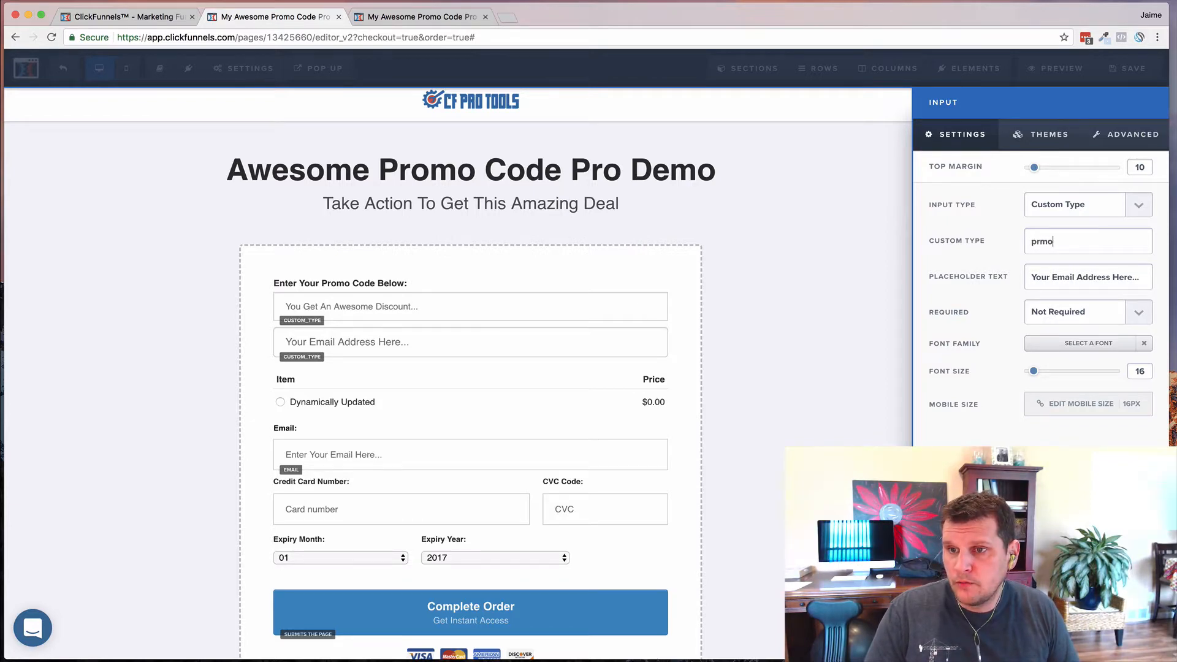
{"action": "key", "text": "BackSpace"}
{"action": "type", "text": "omo"}
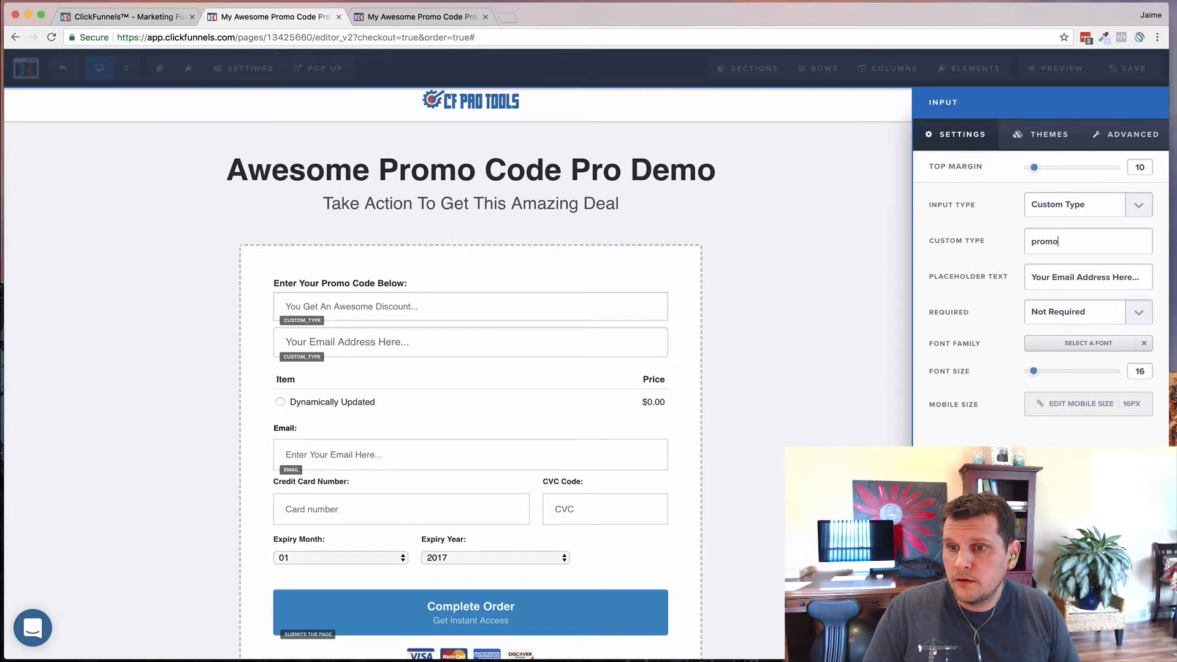
{"action": "type", "text": "_input"}
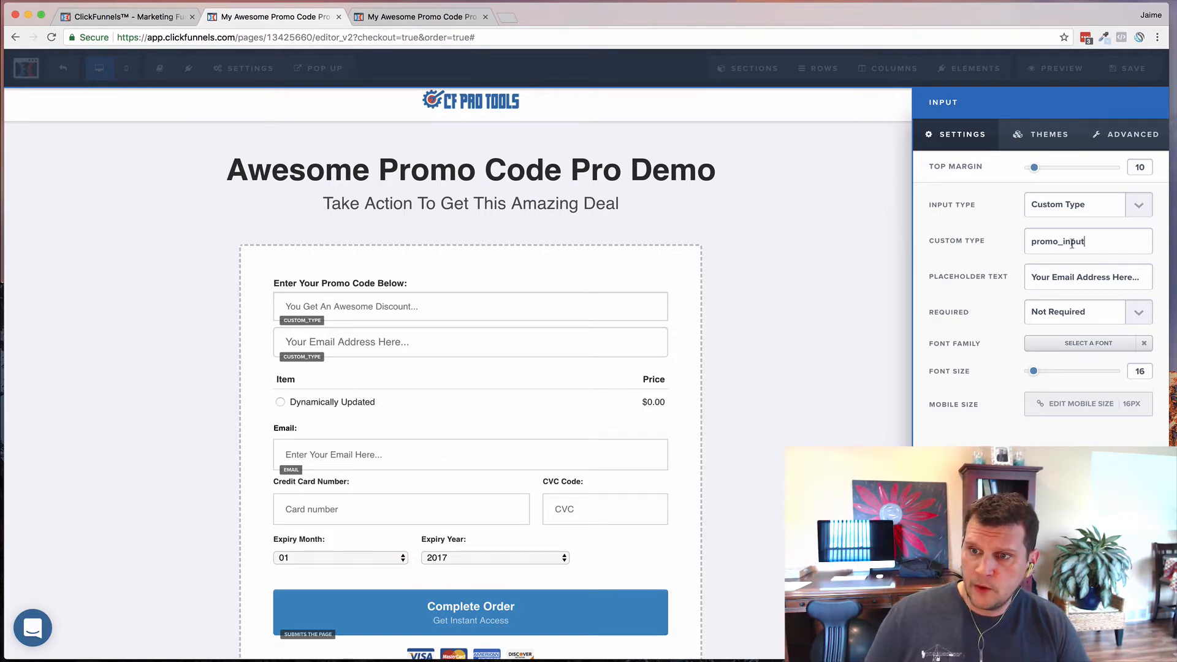
- Change the new input's placeholder to 'Enter Your Promo Code'
{"action": "triple_click", "coordinate": [1094, 277]}
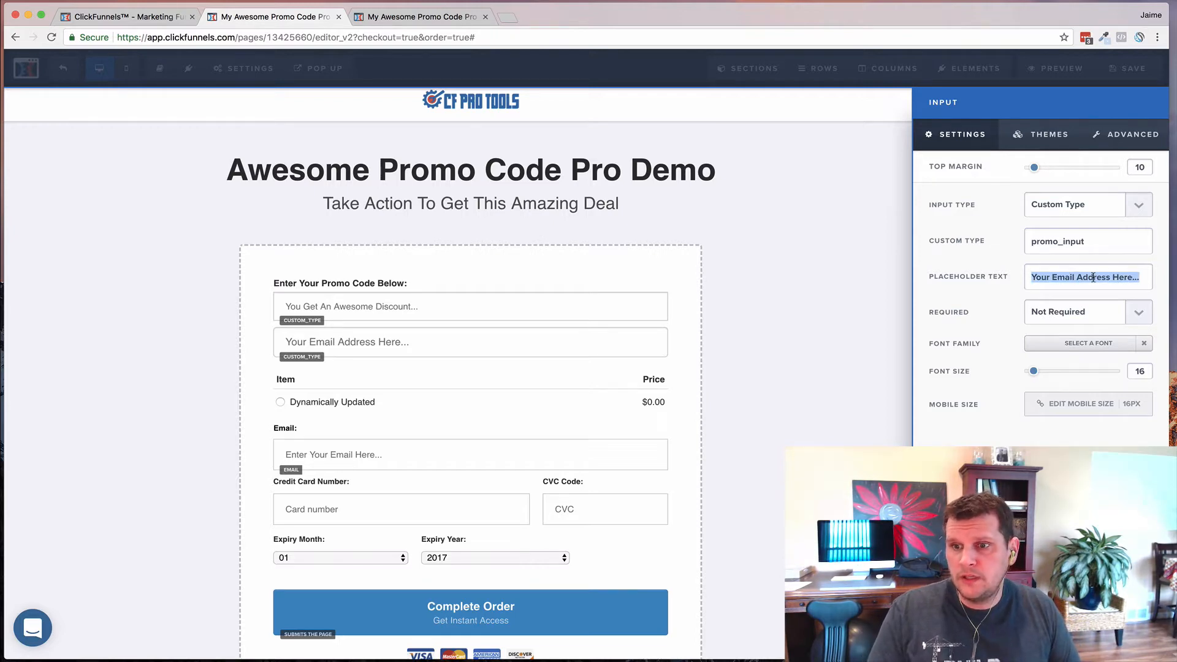
{"action": "type", "text": "ent"}
{"action": "key", "text": "BackSpace"}
{"action": "key", "text": "BackSpace"}
{"action": "key", "text": "BackSpace"}
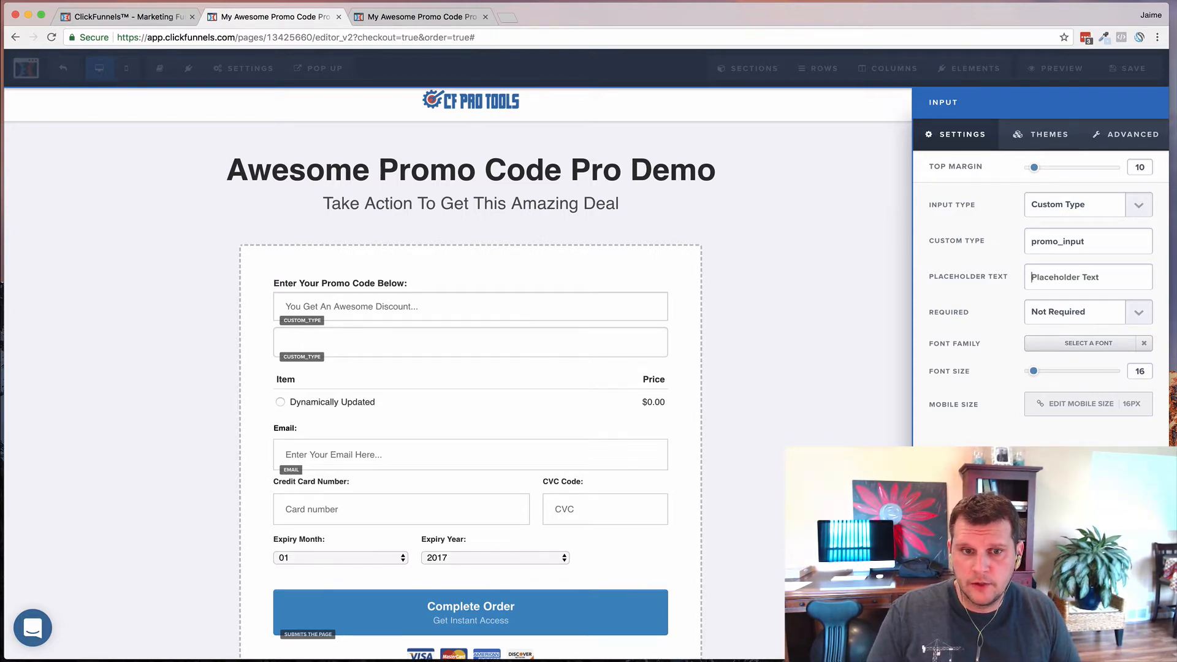
{"action": "type", "text": "Enter Your Promo Coe"}
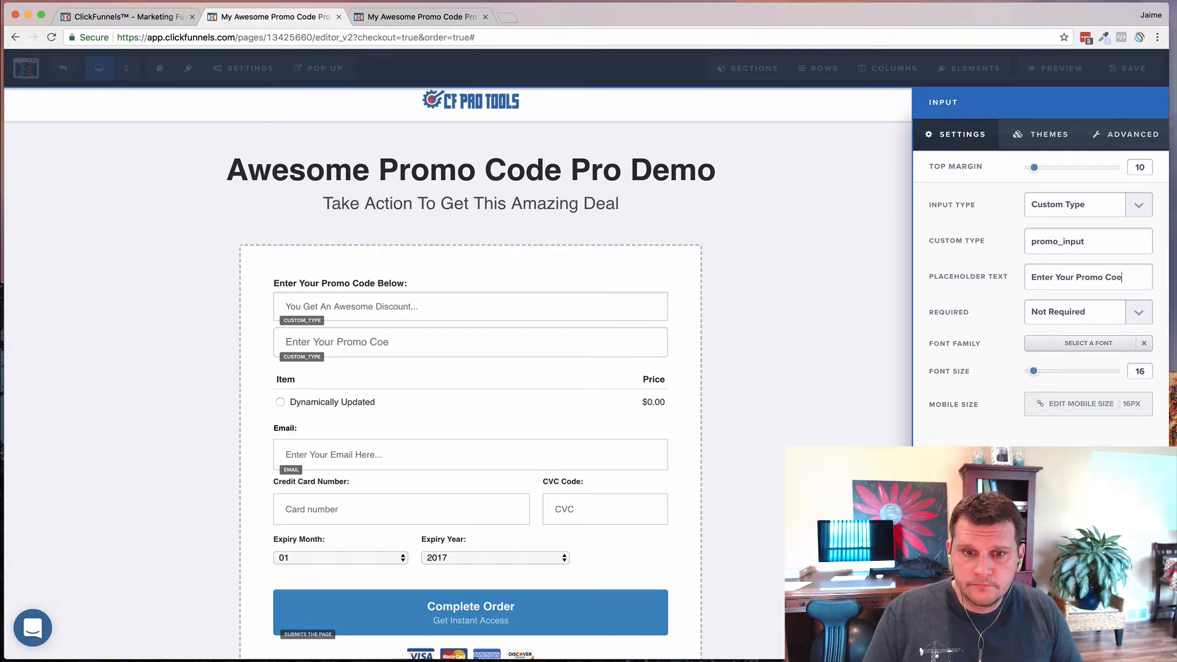
{"action": "key", "text": "BackSpace"}
{"action": "type", "text": "de"}
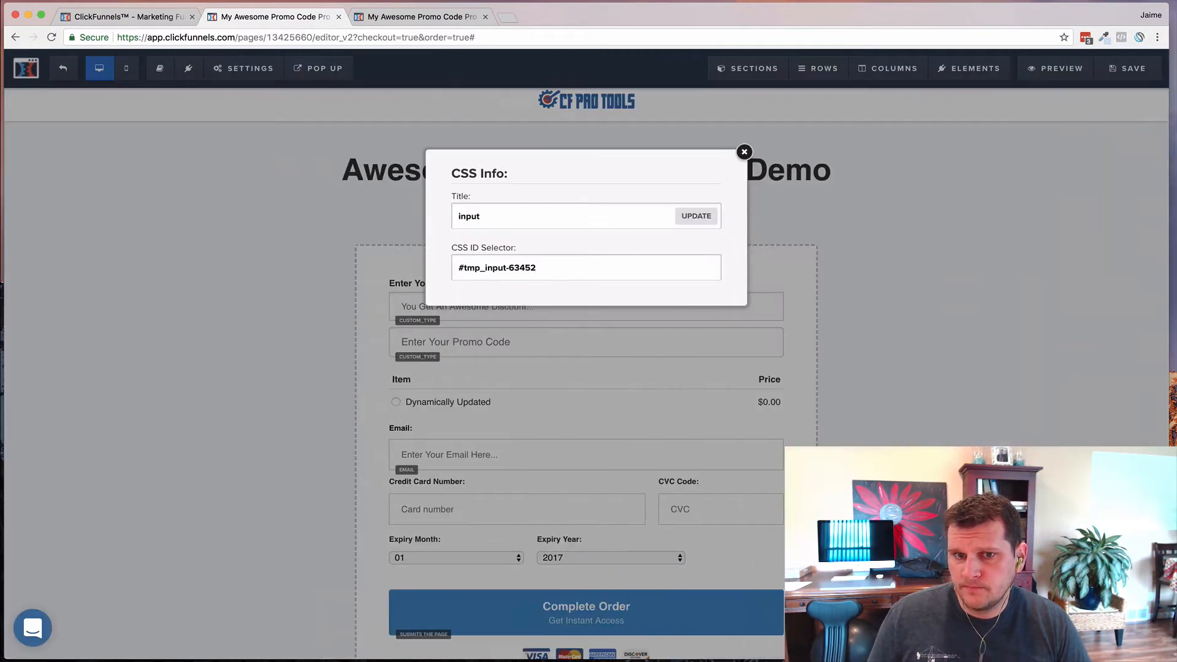
- Close the CSS Info and delete the newly added promo input
{"action": "double_click", "coordinate": [500, 215]}
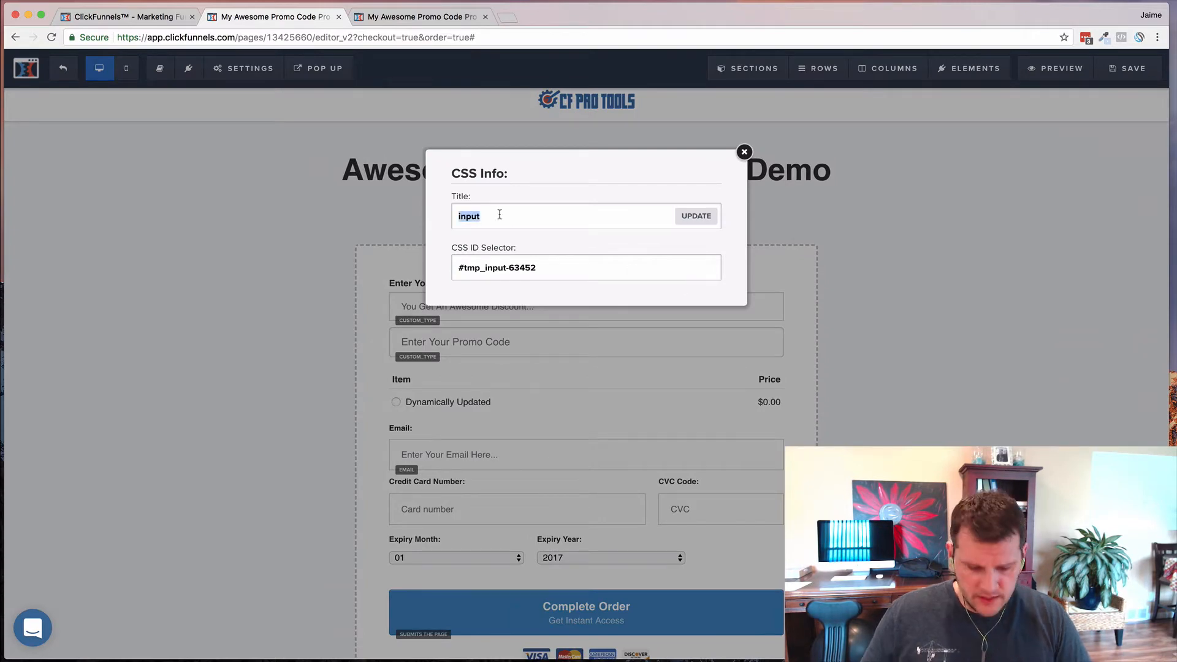
{"action": "left_click", "coordinate": [744, 151]}
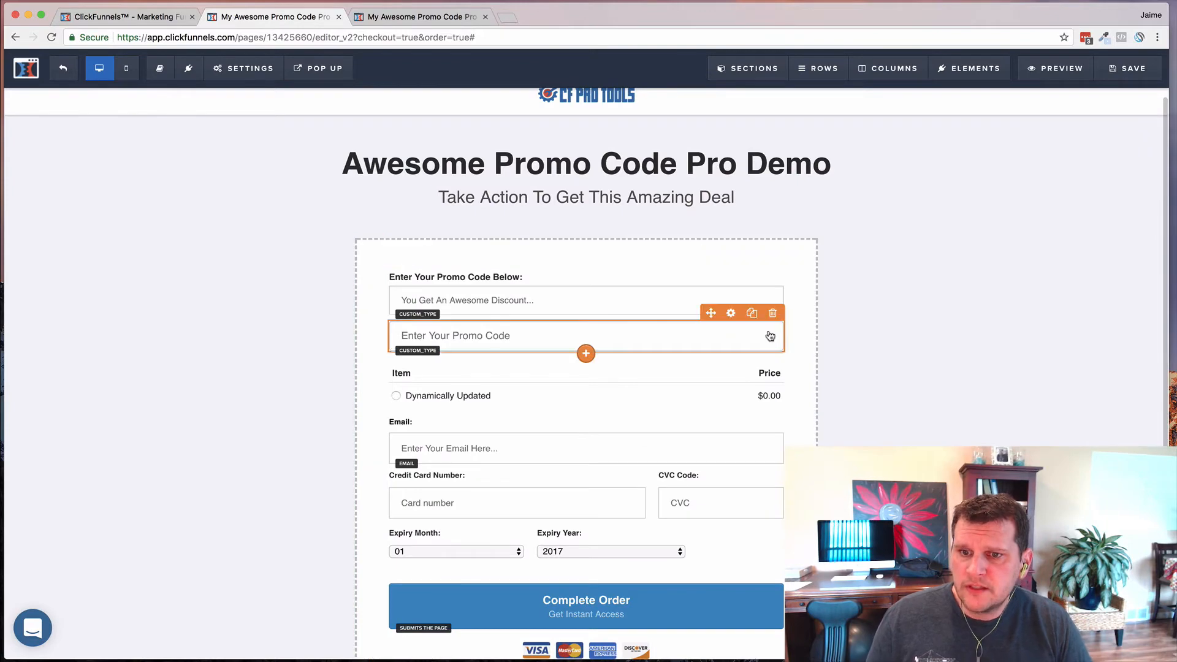
{"action": "left_click", "coordinate": [772, 313]}
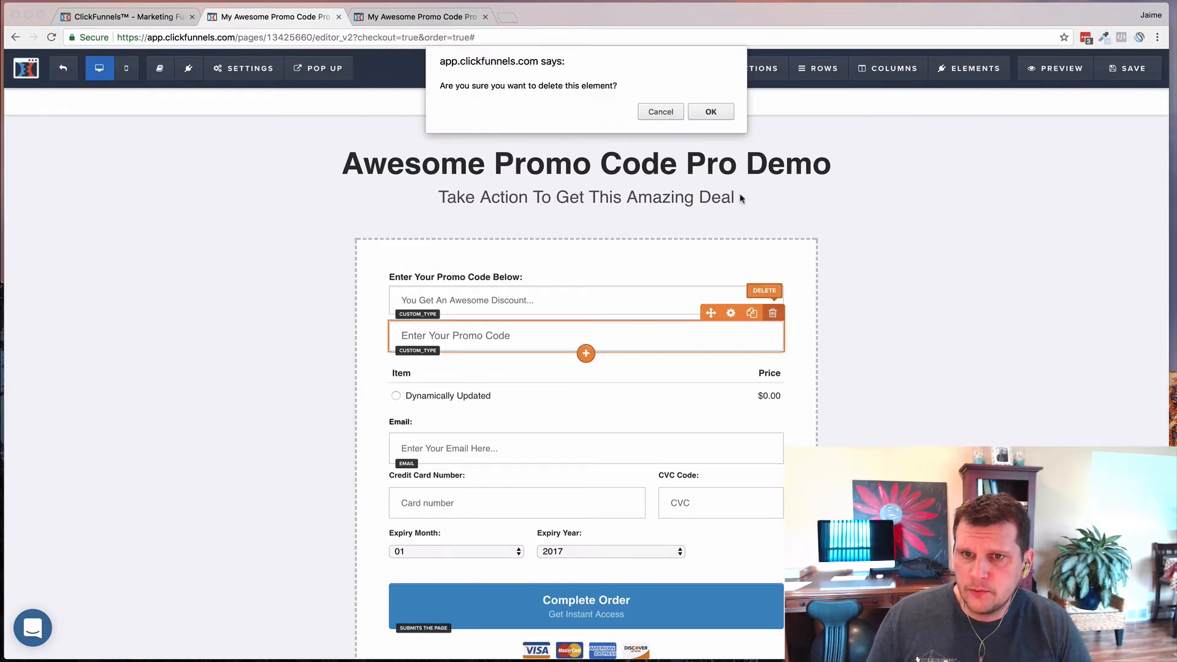
{"action": "left_click", "coordinate": [709, 112]}
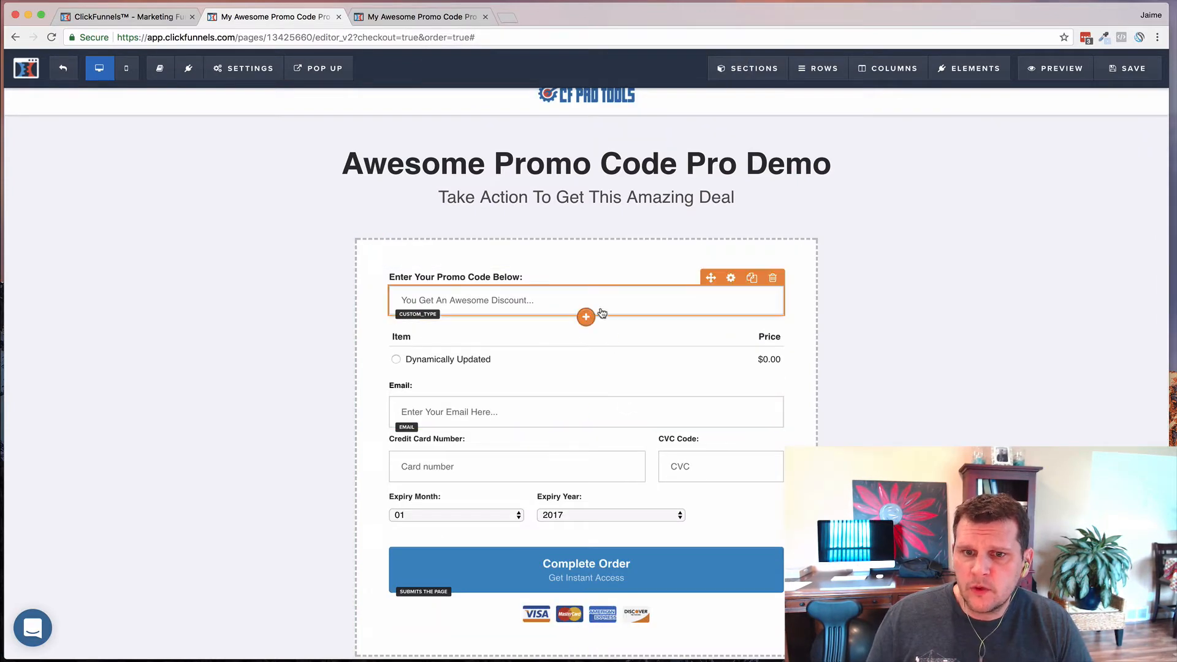
- Confirm the original promo input's CSS title is cf-promo-input and save with UPDATE
{"action": "left_click", "coordinate": [612, 305]}
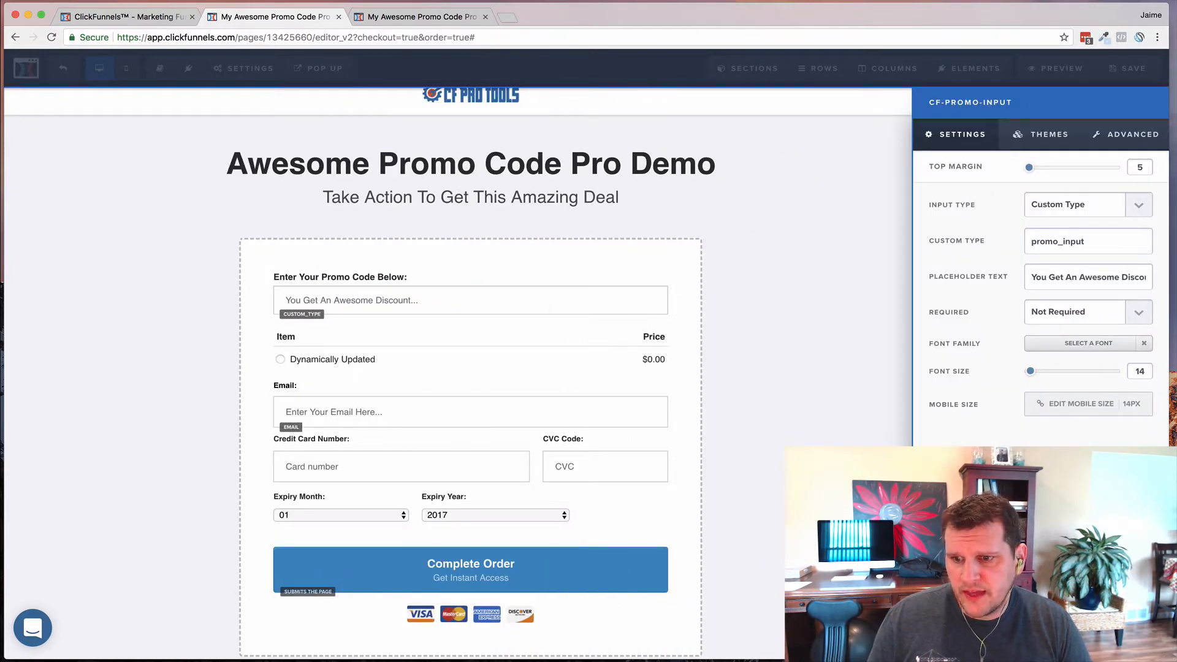
{"action": "left_click", "coordinate": [957, 643]}
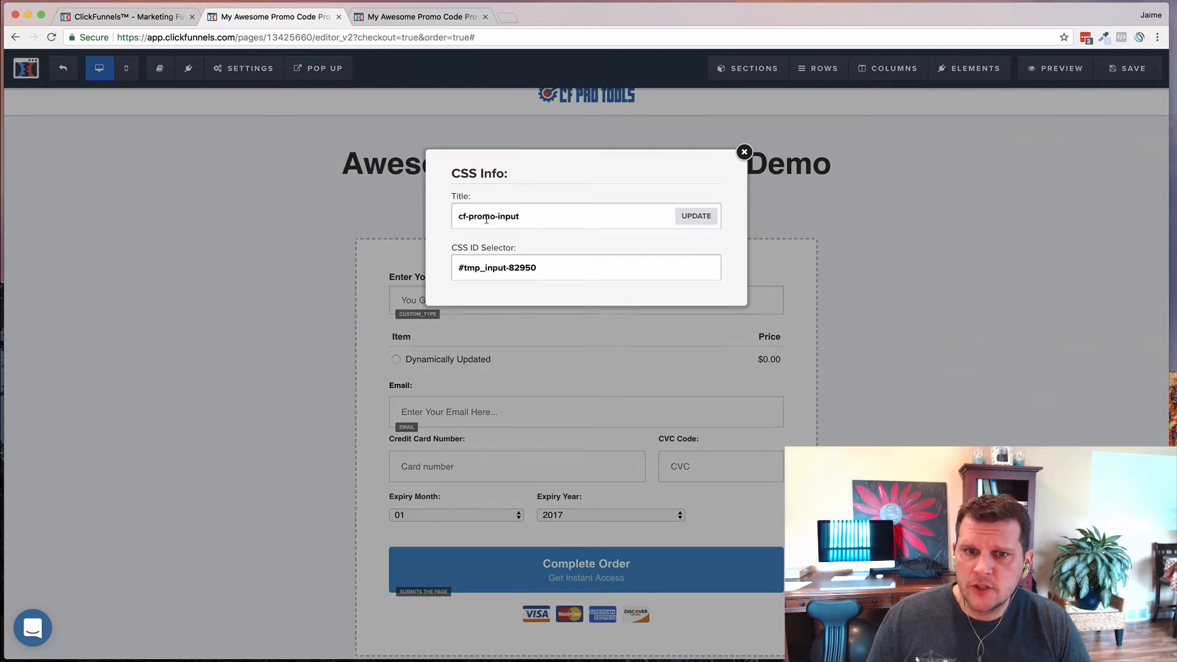
{"action": "left_click", "coordinate": [536, 216]}
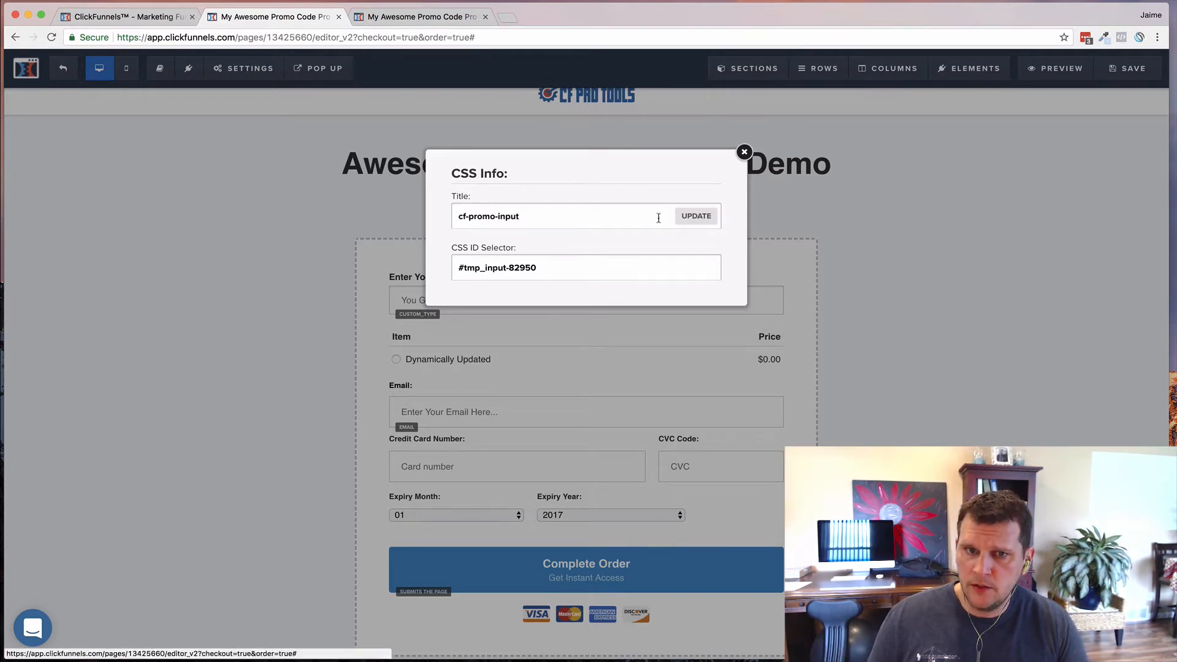
{"action": "left_click", "coordinate": [694, 215]}
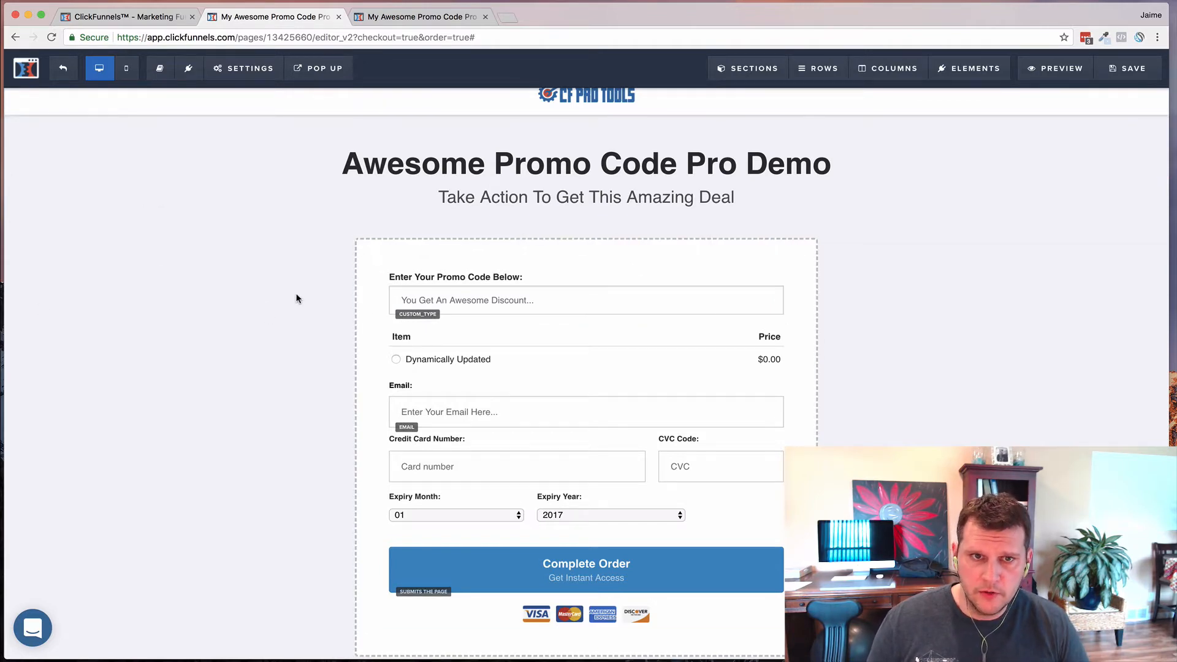
- Paste the promo-code script with codes 50OFF and FIFTYOFF into the page's Tracking Code header
{"action": "left_click", "coordinate": [243, 68]}
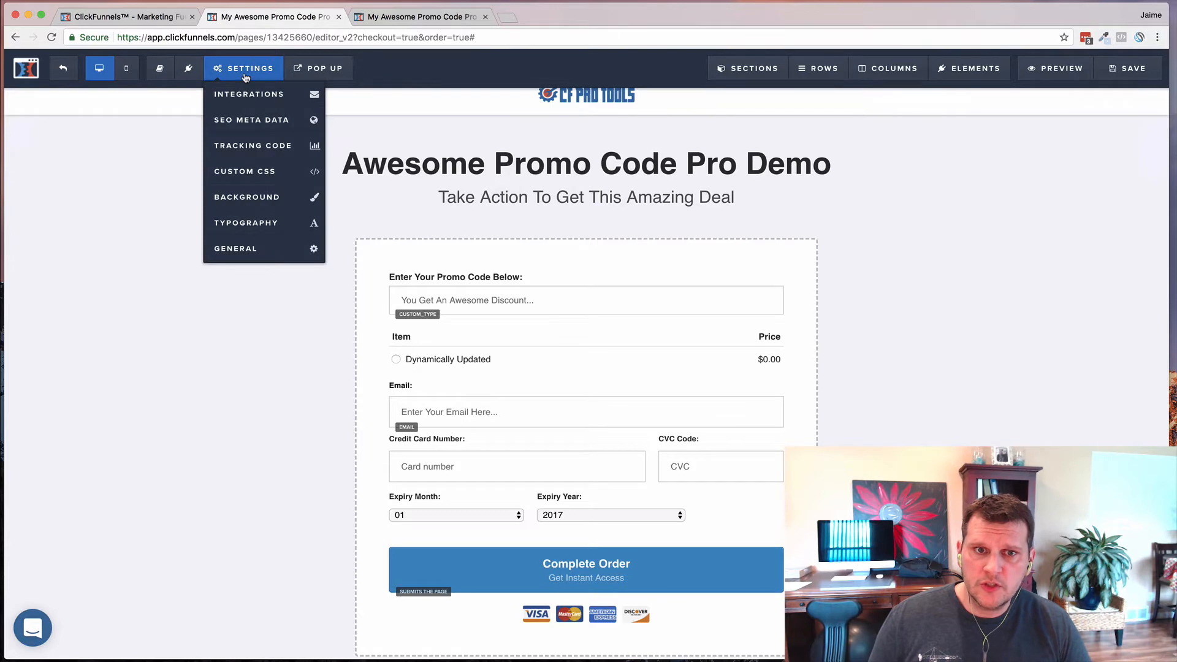
{"action": "left_click", "coordinate": [241, 150]}
{"action": "key", "text": "super+v"}
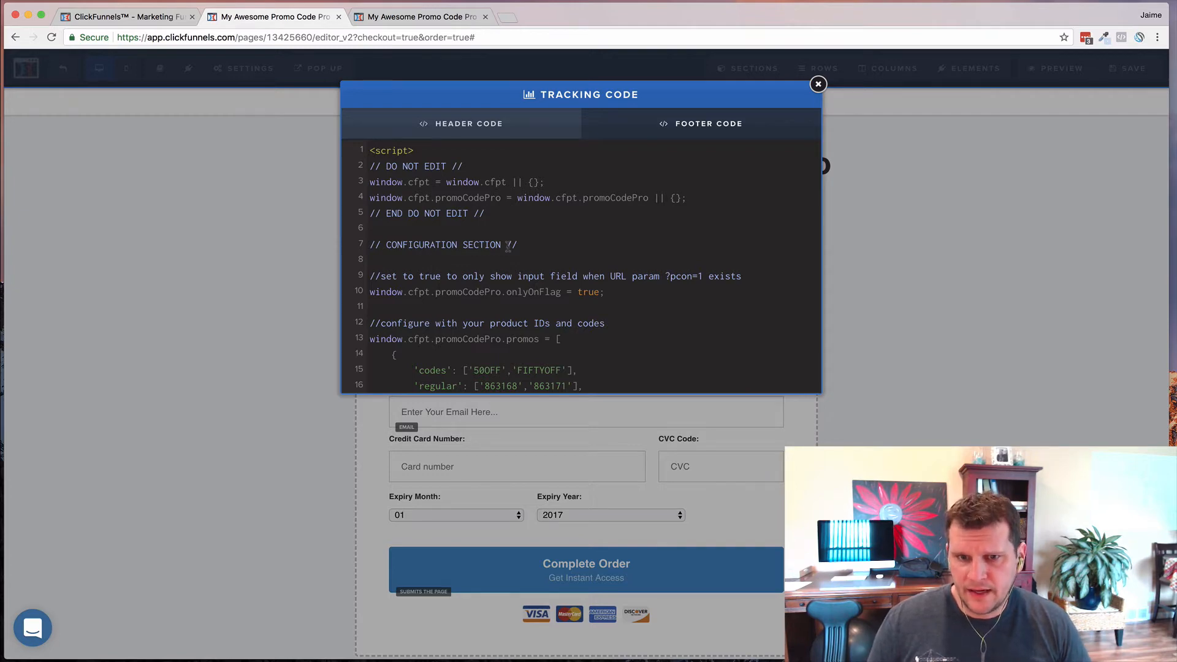
{"action": "left_click", "coordinate": [896, 266]}
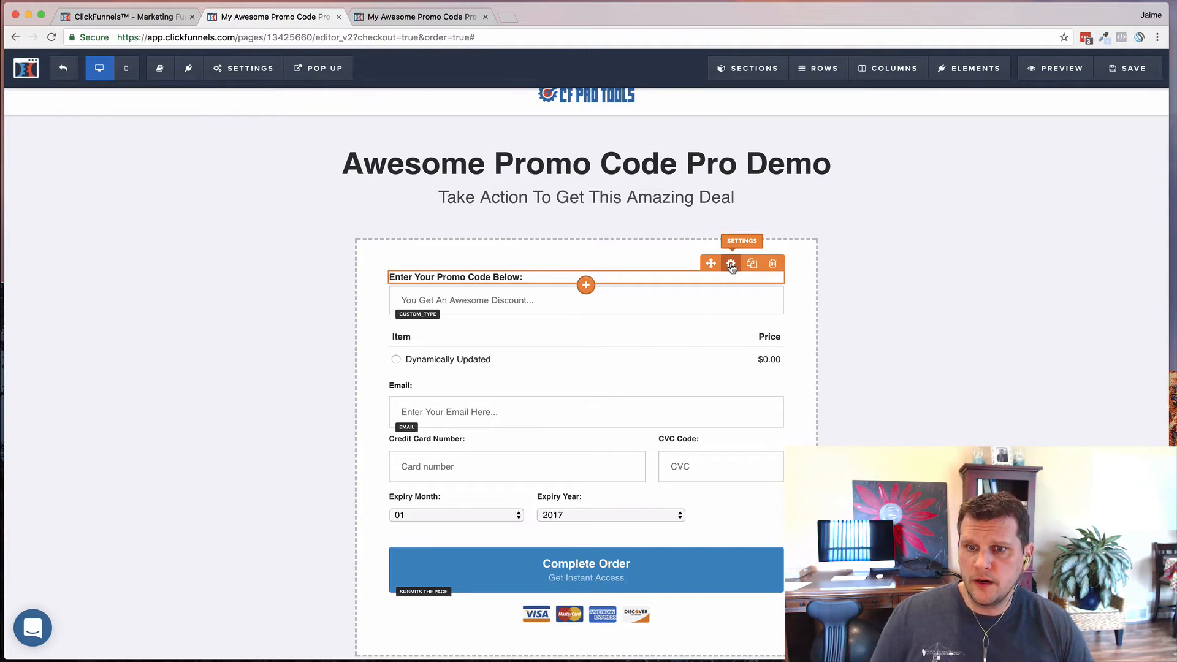
- Hide the promo headline, the promo code input and the Item/Price product table from the order form
{"action": "left_click", "coordinate": [732, 265]}
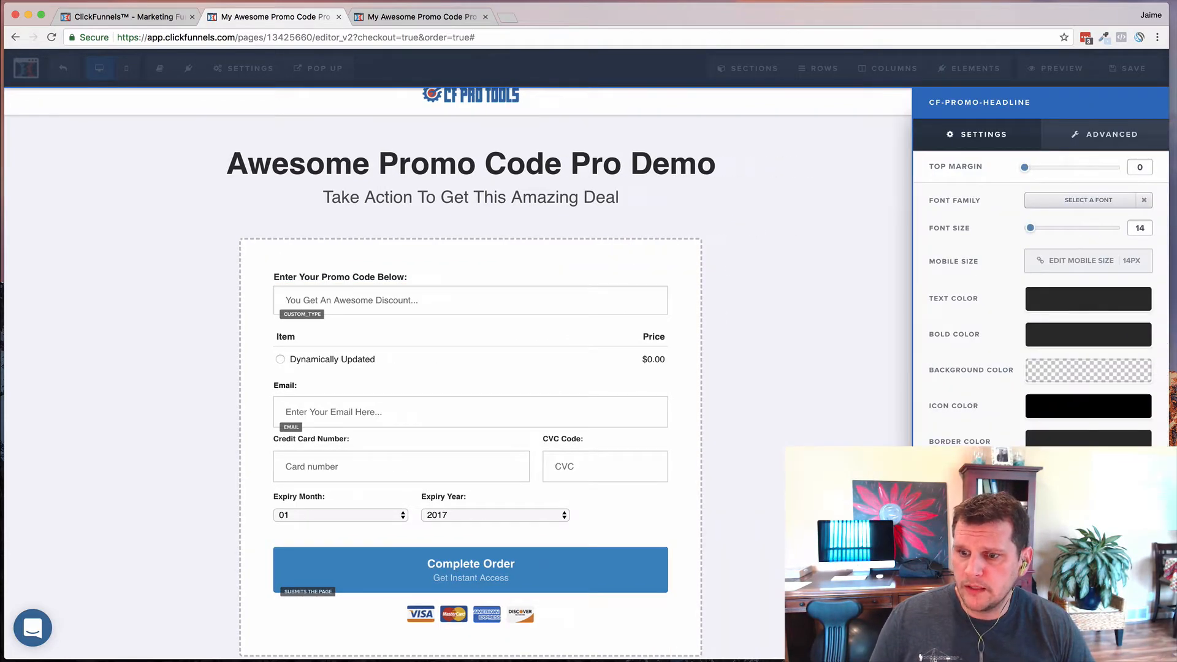
{"action": "left_click", "coordinate": [1041, 643]}
{"action": "mouse_move", "coordinate": [752, 294]}
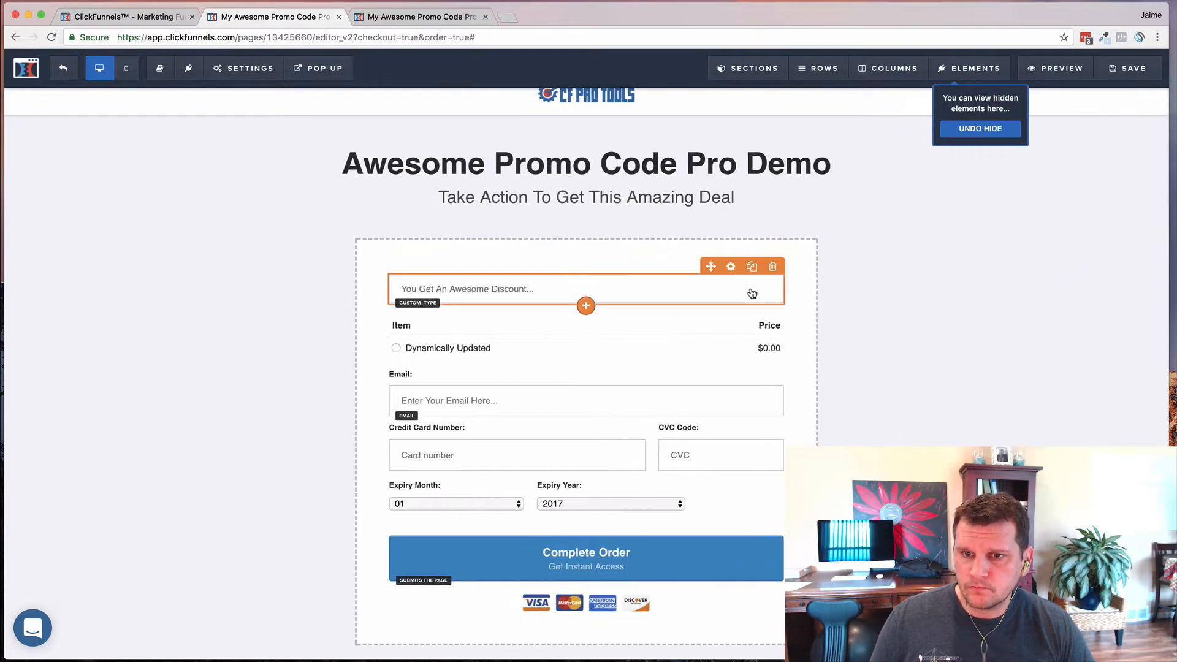
{"action": "left_click", "coordinate": [730, 267]}
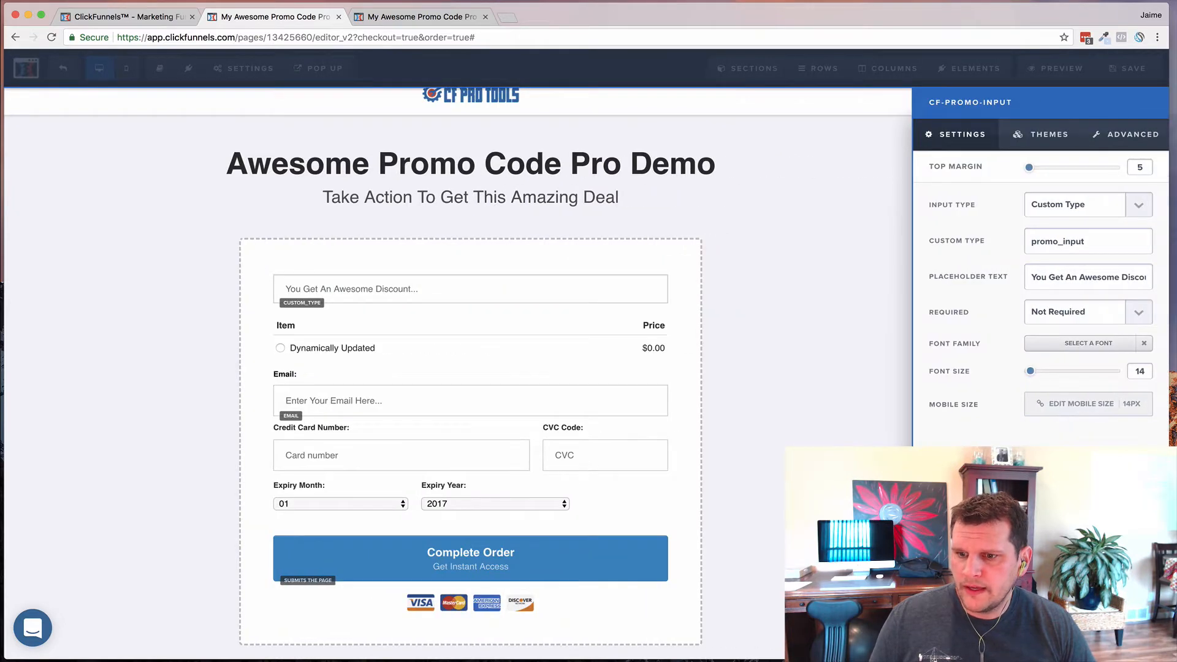
{"action": "left_click", "coordinate": [1040, 642]}
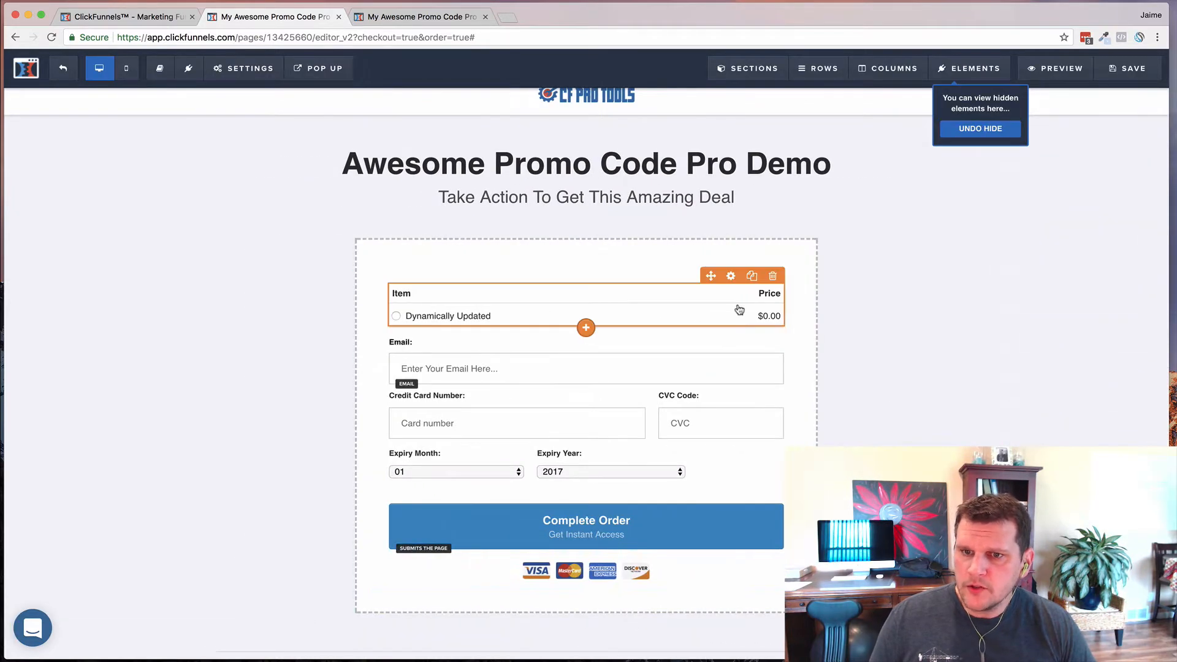
{"action": "left_click", "coordinate": [731, 276]}
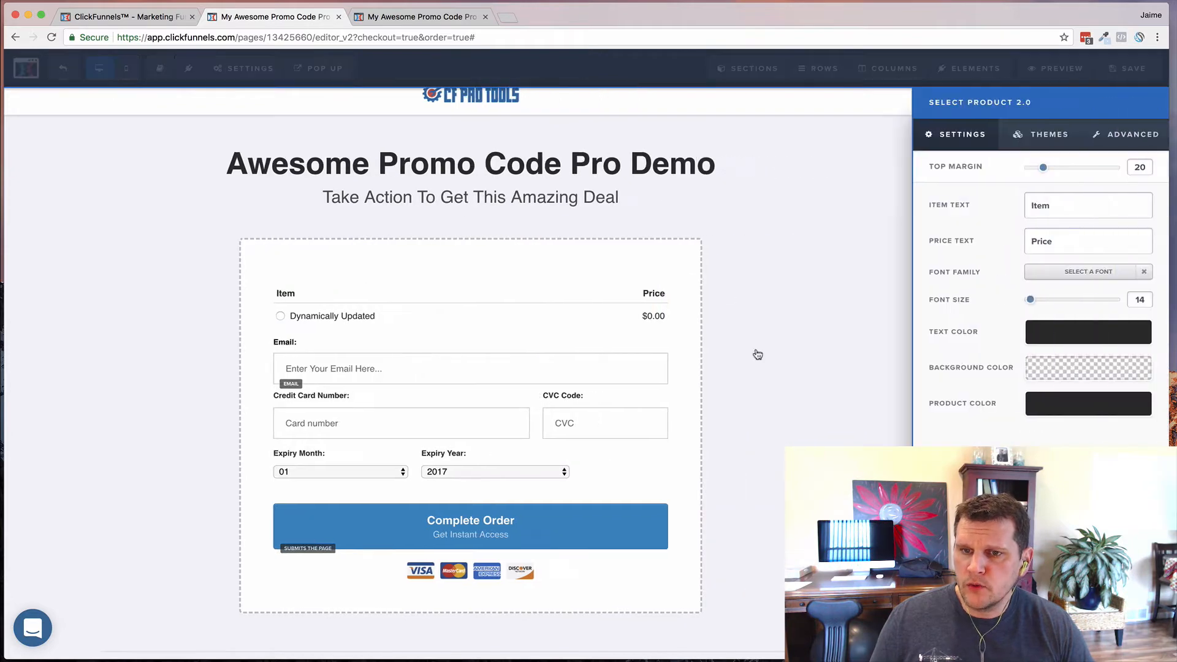
{"action": "left_click", "coordinate": [1040, 642]}
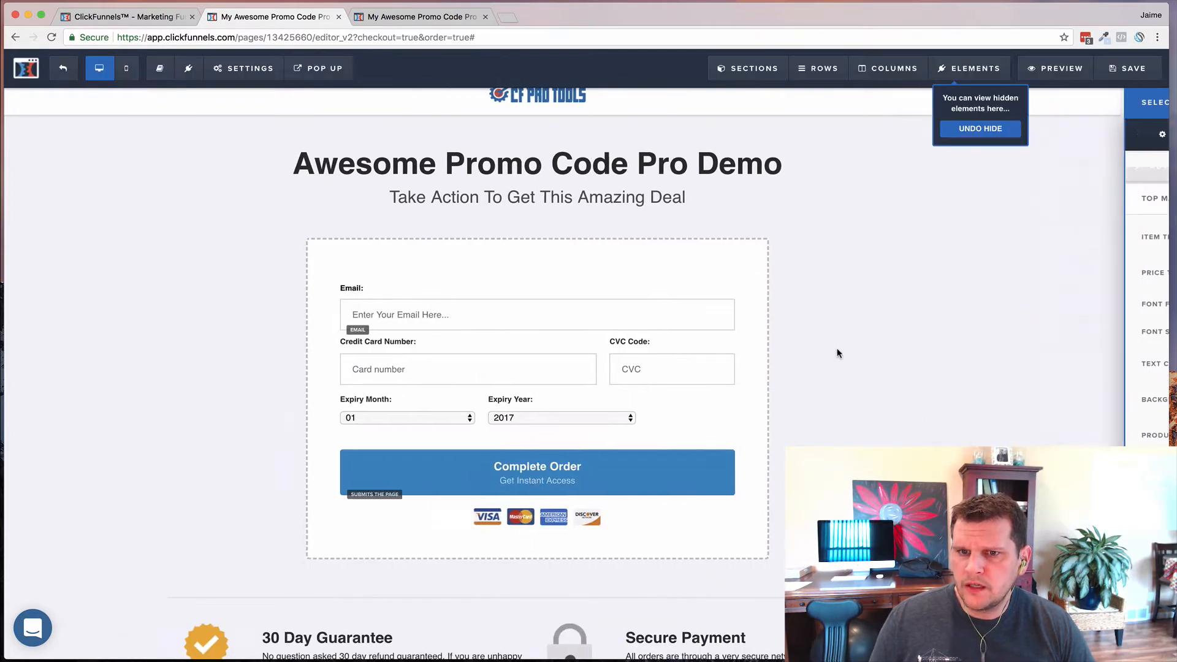
{"action": "mouse_move", "coordinate": [805, 289]}
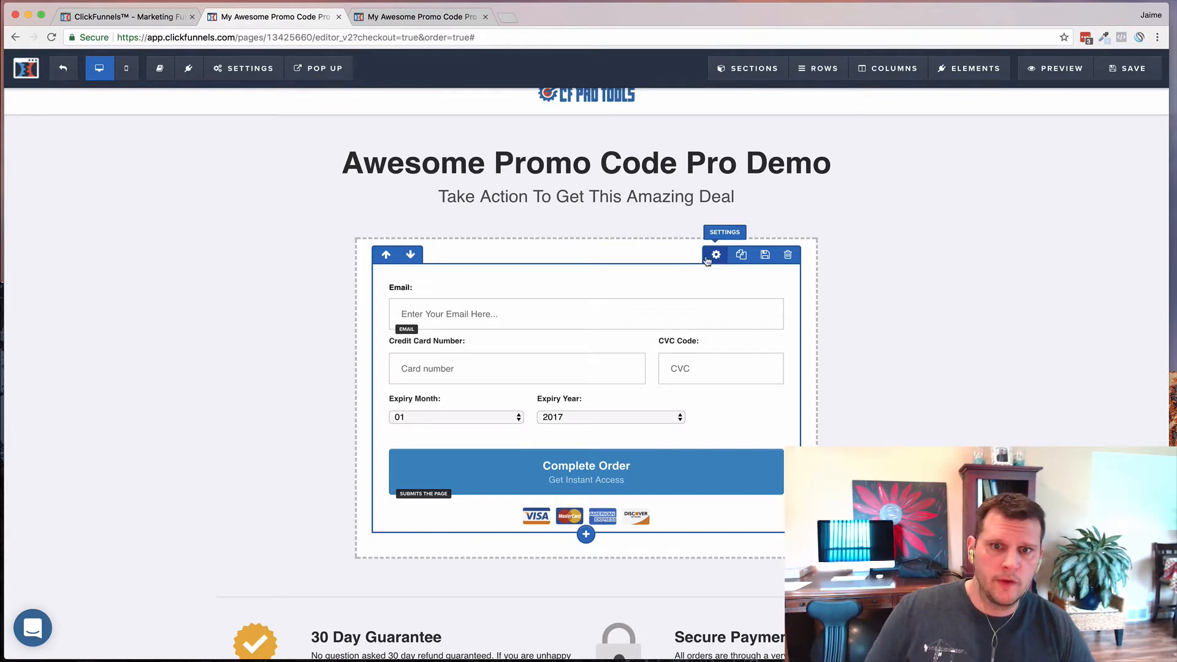
{"action": "left_click", "coordinate": [243, 69]}
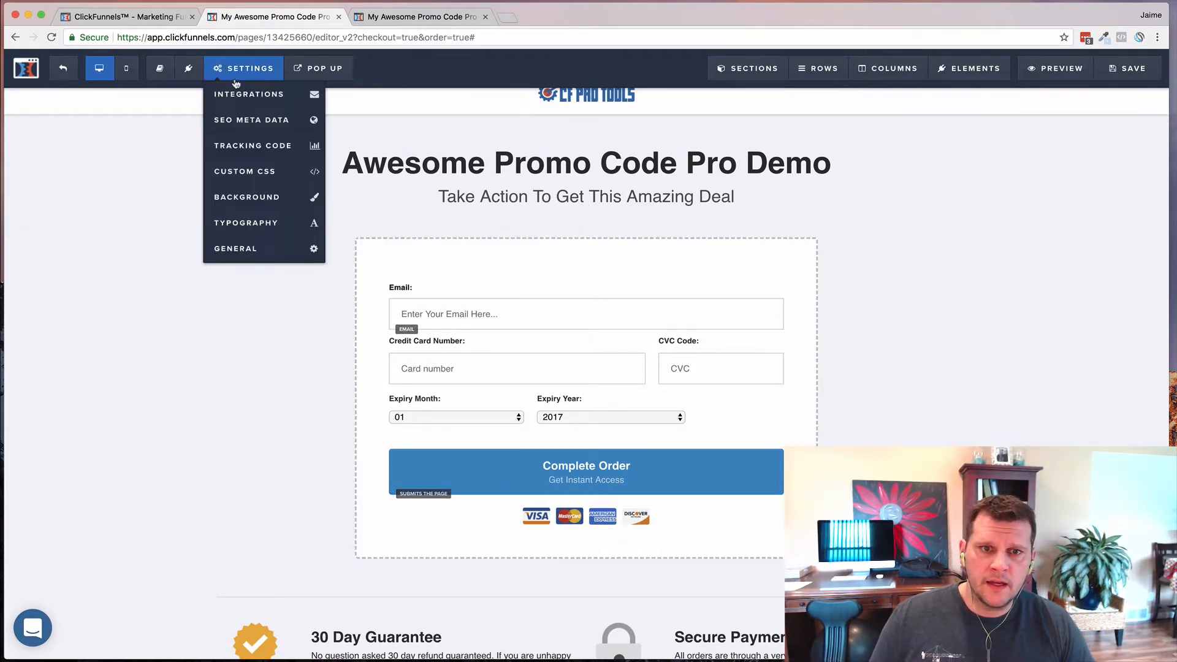
{"action": "left_click", "coordinate": [260, 153]}
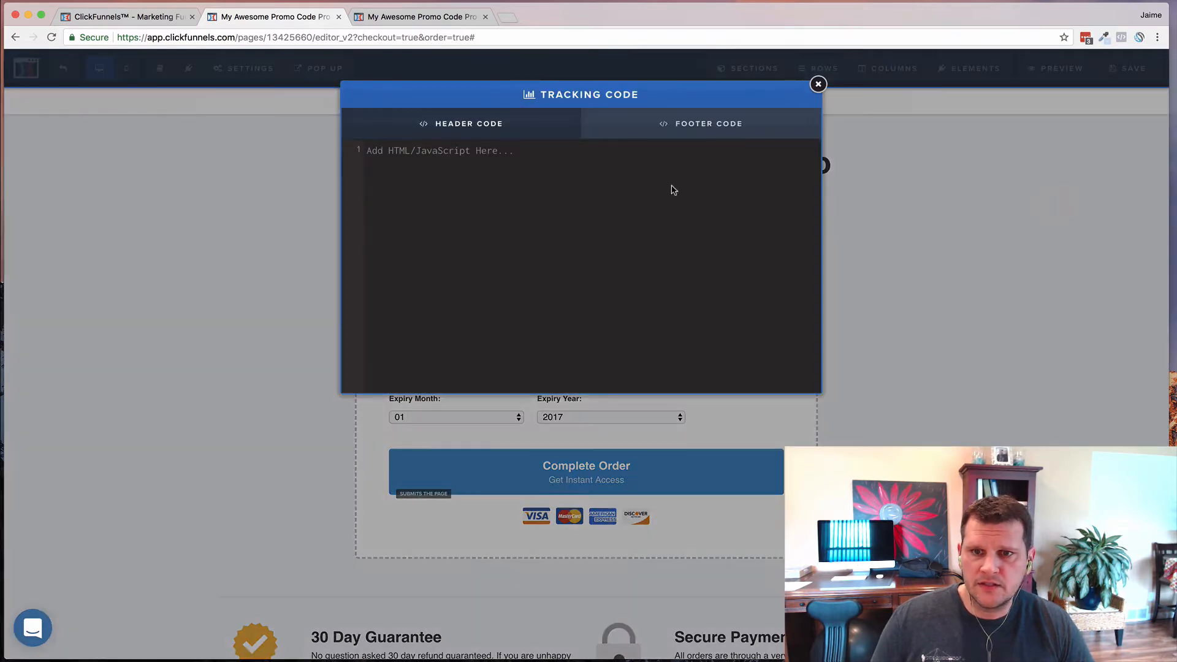
{"action": "left_click", "coordinate": [698, 128]}
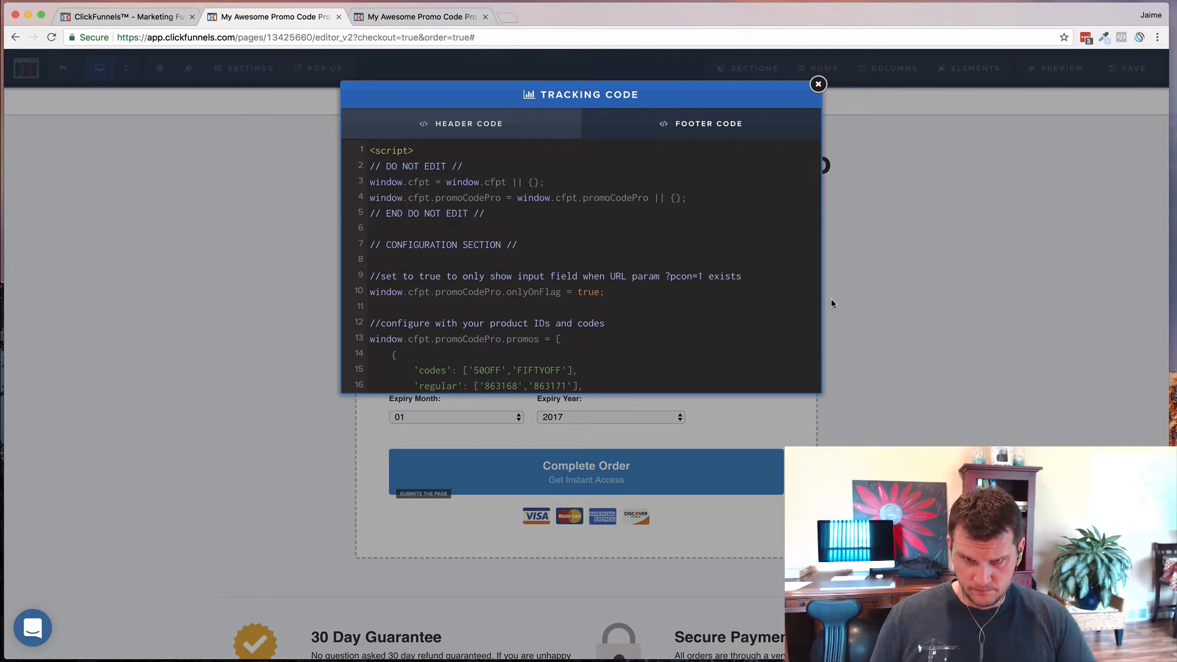
{"action": "left_click", "coordinate": [878, 288]}
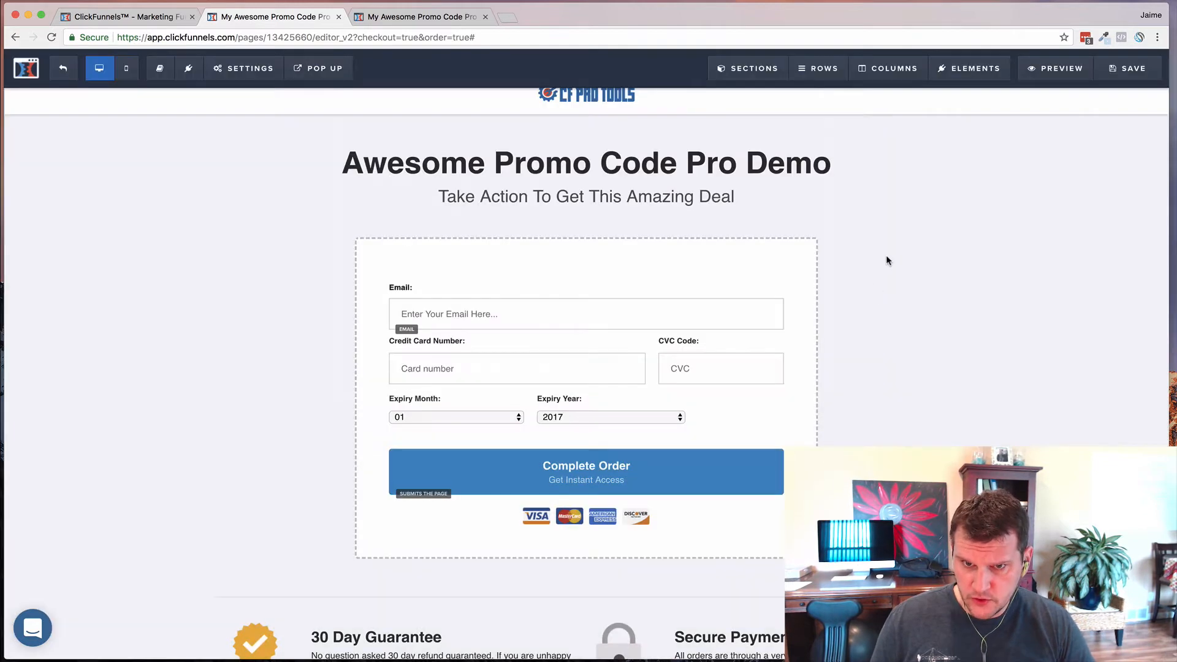
- Save the order page and preview it: Test Service 1–3 at $97, $297, $397, no promo field
{"action": "left_click", "coordinate": [1121, 80]}
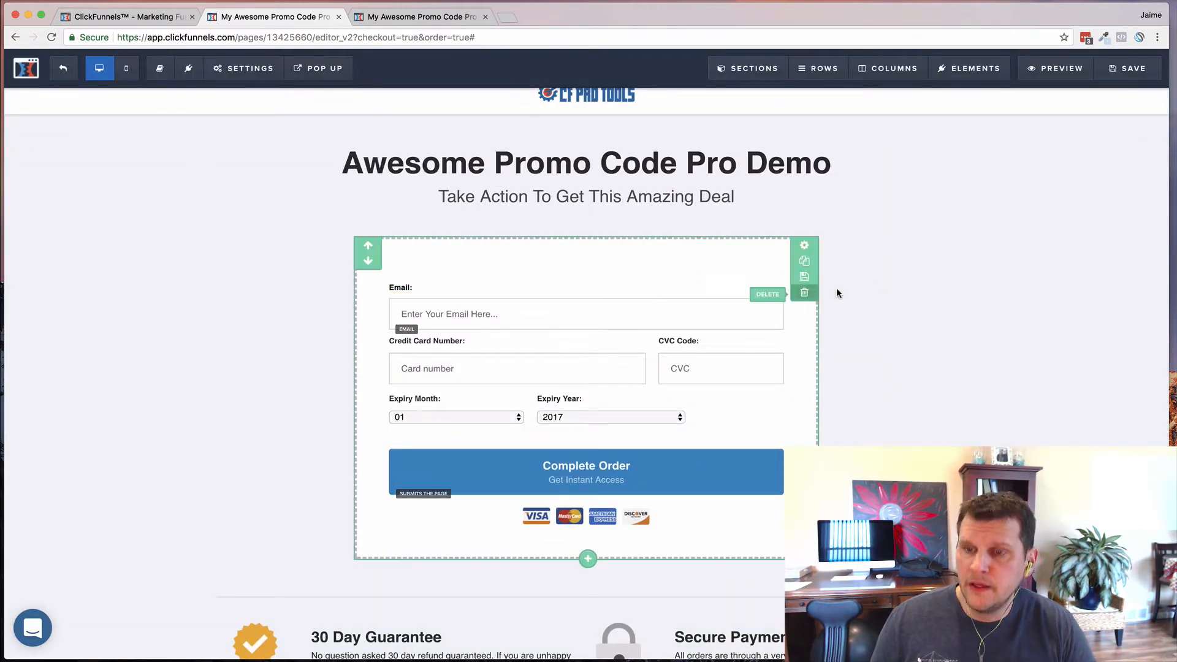
{"action": "left_click", "coordinate": [1135, 74]}
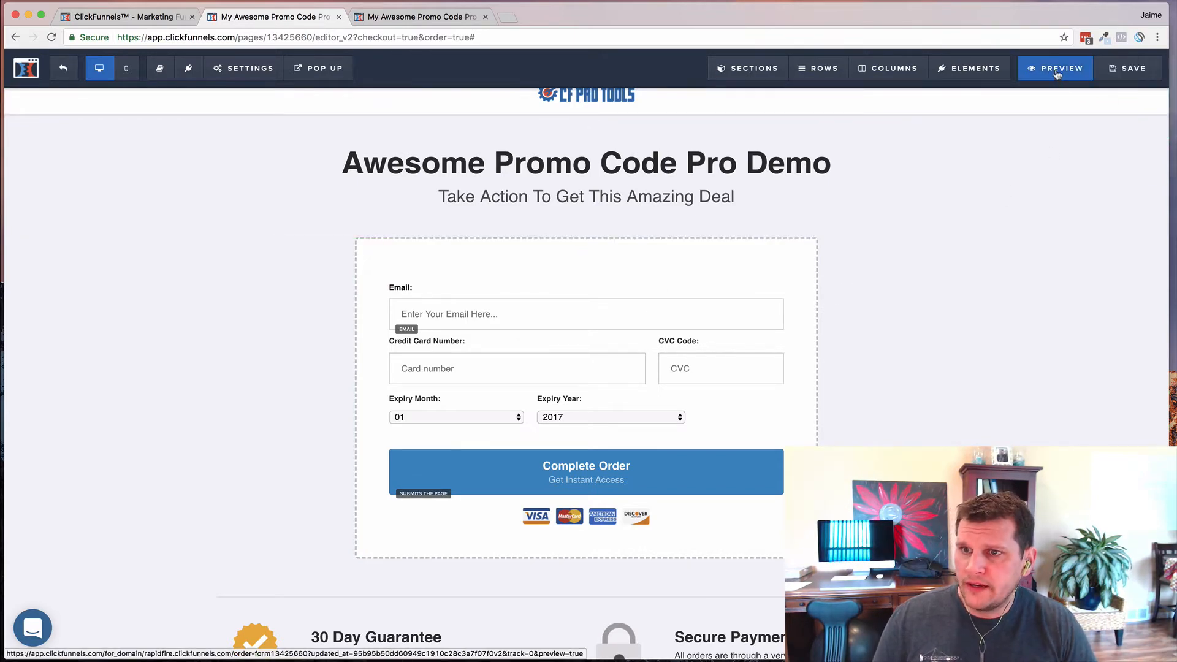
{"action": "left_click", "coordinate": [1057, 70]}
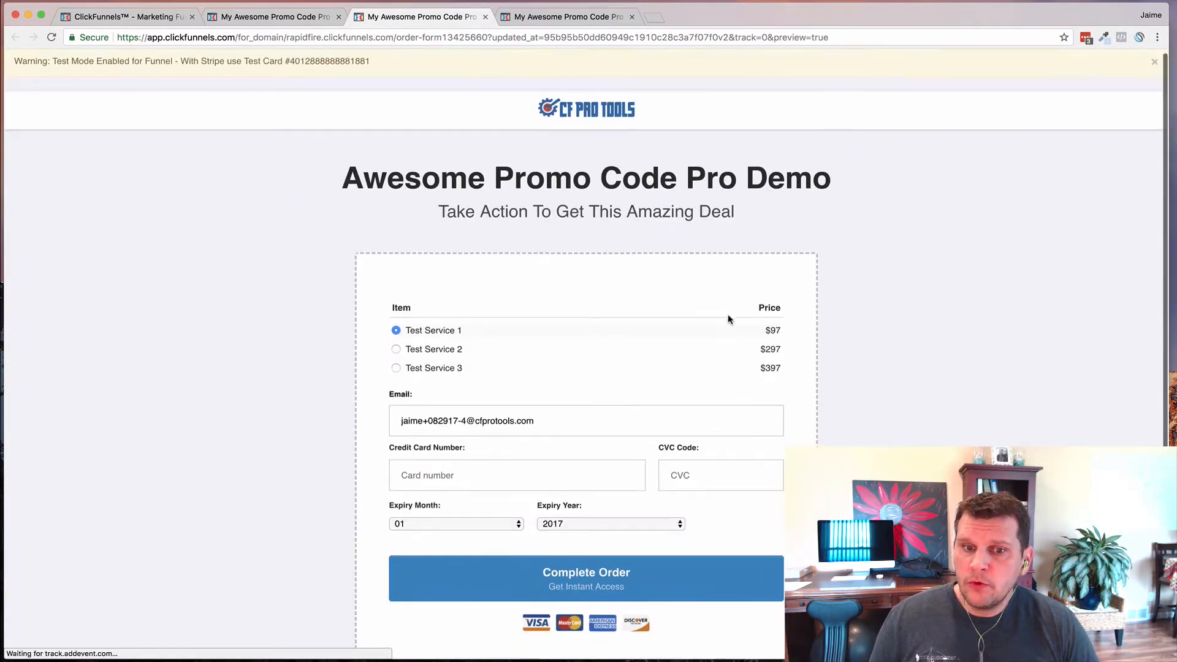
{"action": "scroll", "coordinate": [691, 271], "scroll_direction": "down", "scroll_amount": 4}
{"action": "scroll", "coordinate": [583, 224], "scroll_direction": "up", "scroll_amount": 4}
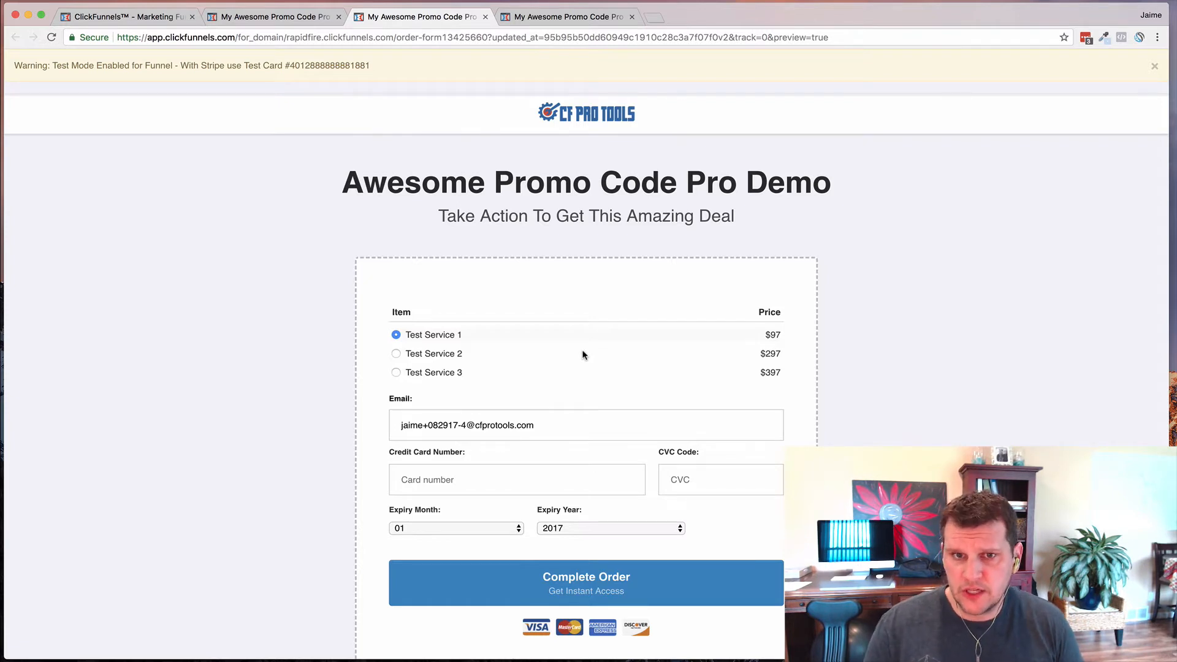
{"action": "scroll", "coordinate": [569, 364], "scroll_direction": "down", "scroll_amount": 1}
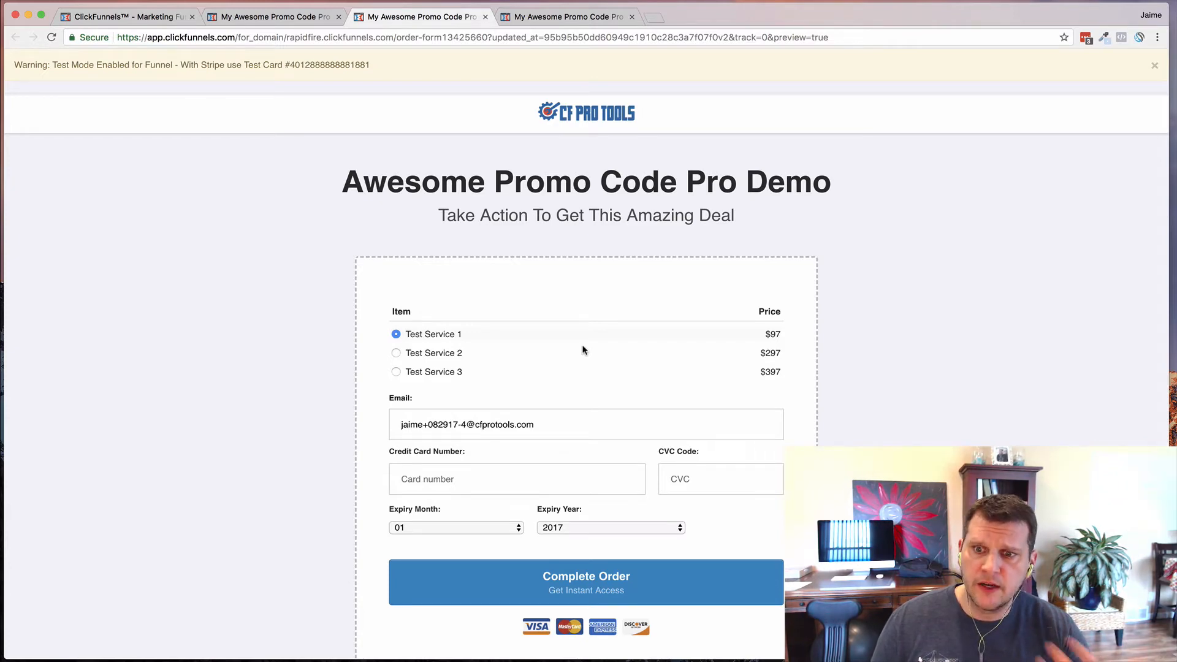
{"action": "scroll", "coordinate": [585, 347], "scroll_direction": "right", "scroll_amount": 1}
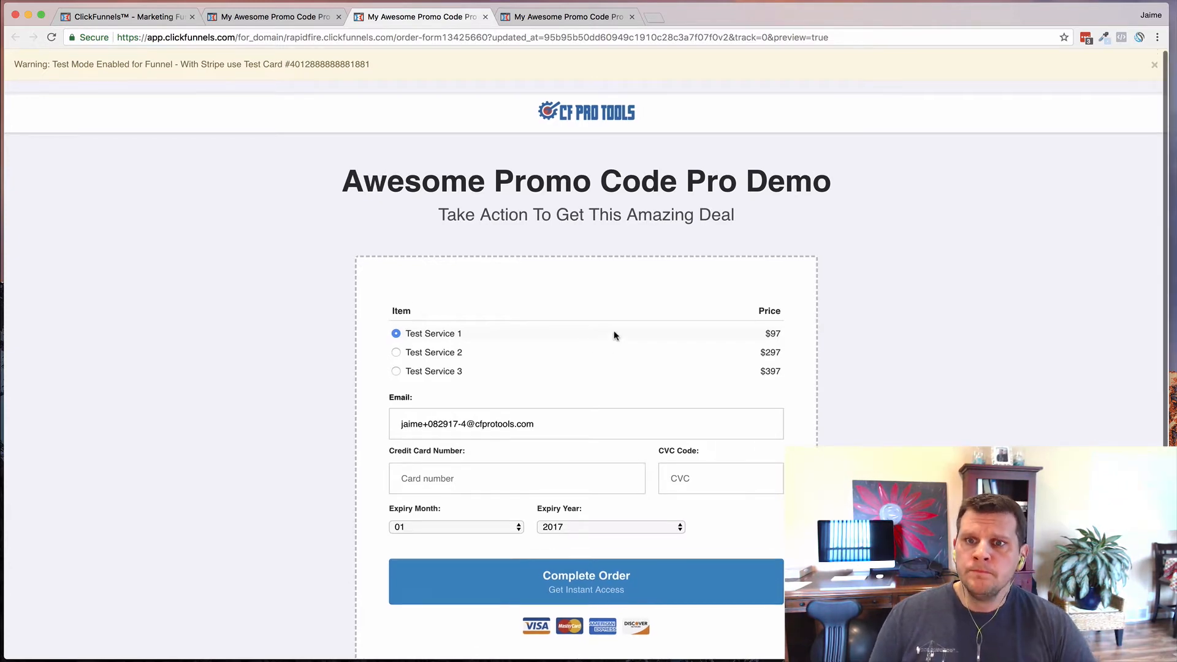
{"action": "scroll", "coordinate": [615, 335], "scroll_direction": "down", "scroll_amount": 1}
{"action": "left_click", "coordinate": [842, 38]}
- Reload the preview with &pcon=1 appended to reveal the promo code field
{"action": "left_click", "coordinate": [842, 38]}
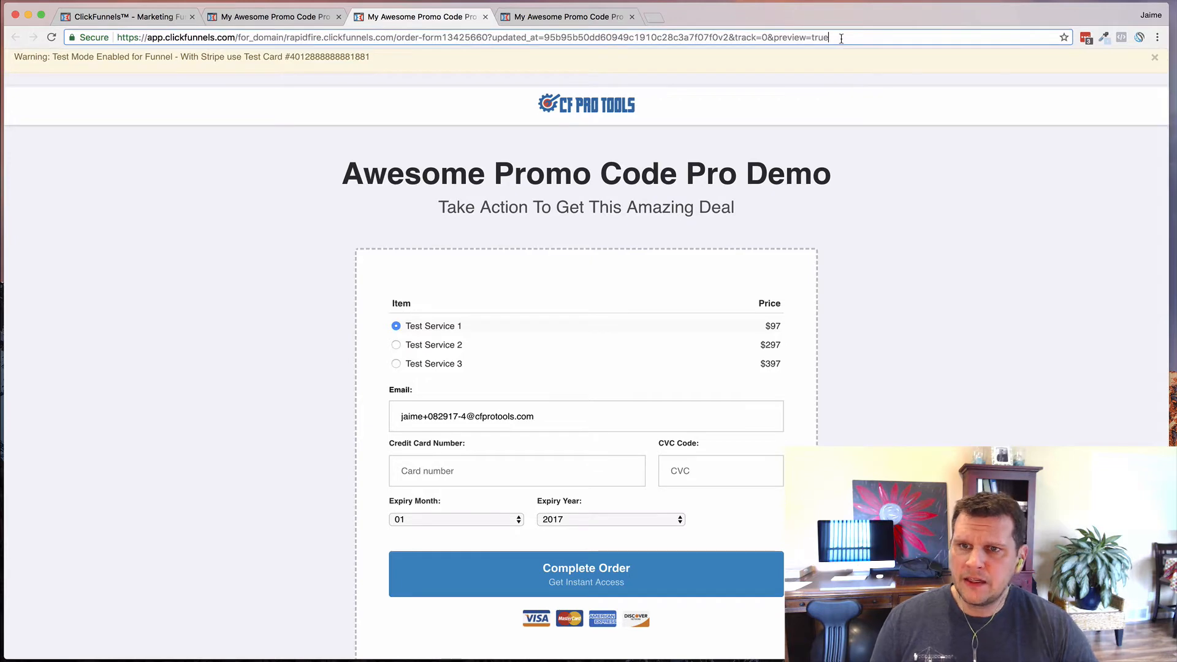
{"action": "type", "text": "&"}
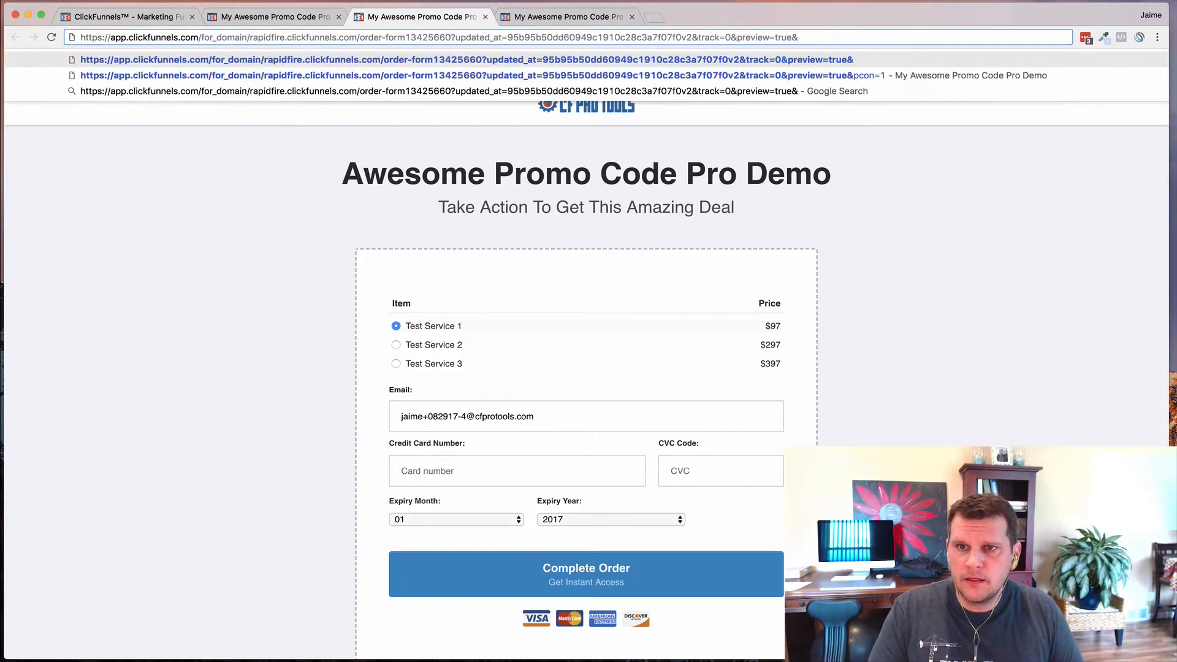
{"action": "type", "text": "pcon="}
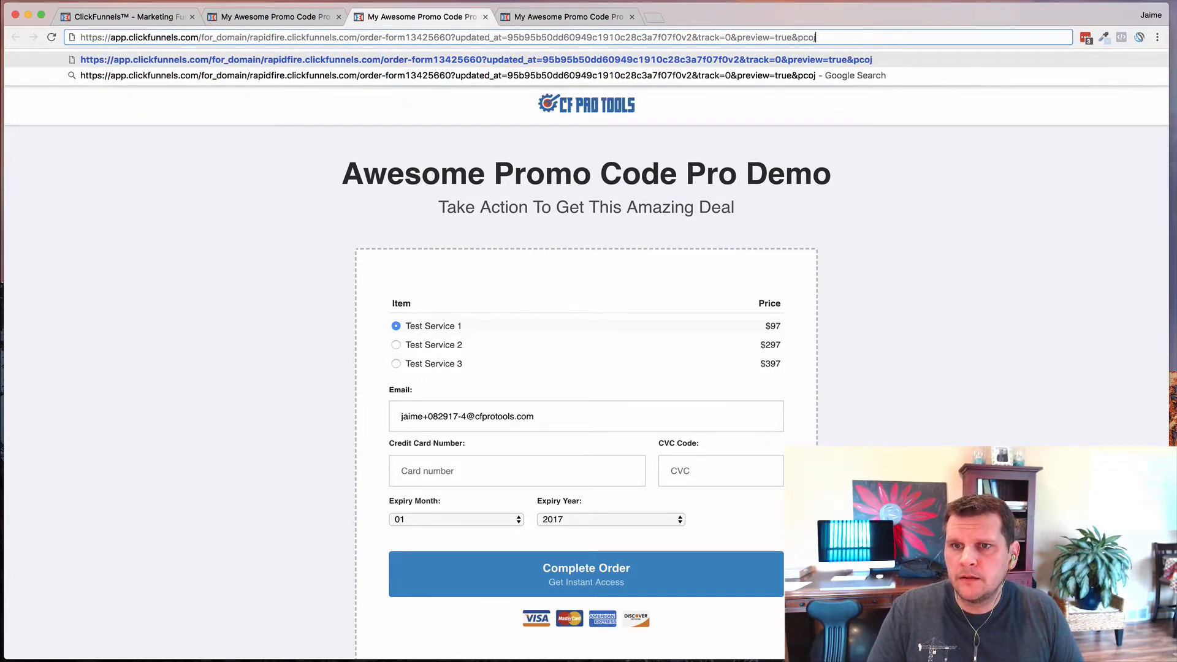
{"action": "type", "text": "1"}
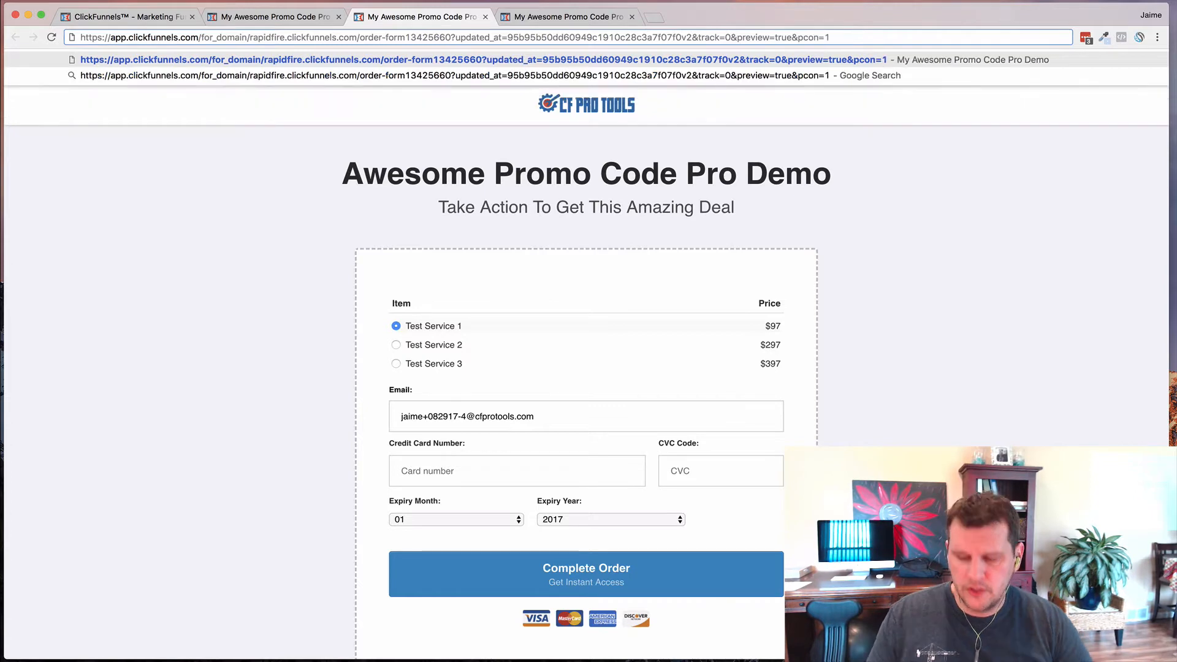
{"action": "key", "text": "Return"}
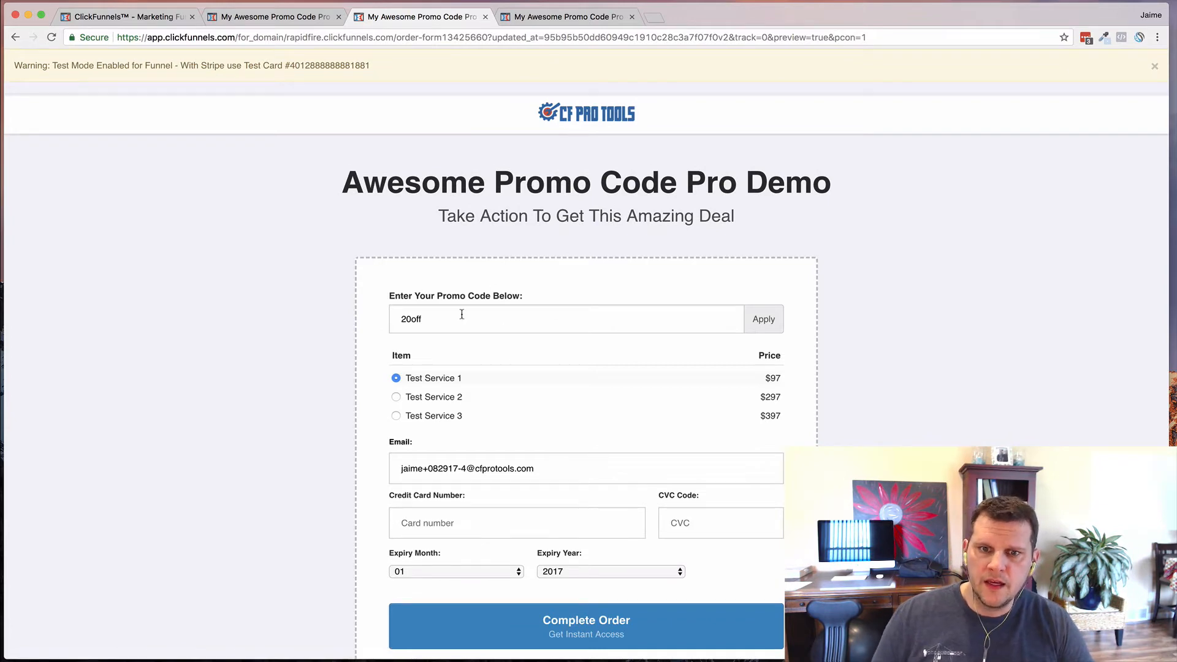
- Apply promo code 20OFF, select Test Service 2 at $277, and close the preview tab
{"action": "left_click", "coordinate": [428, 322]}
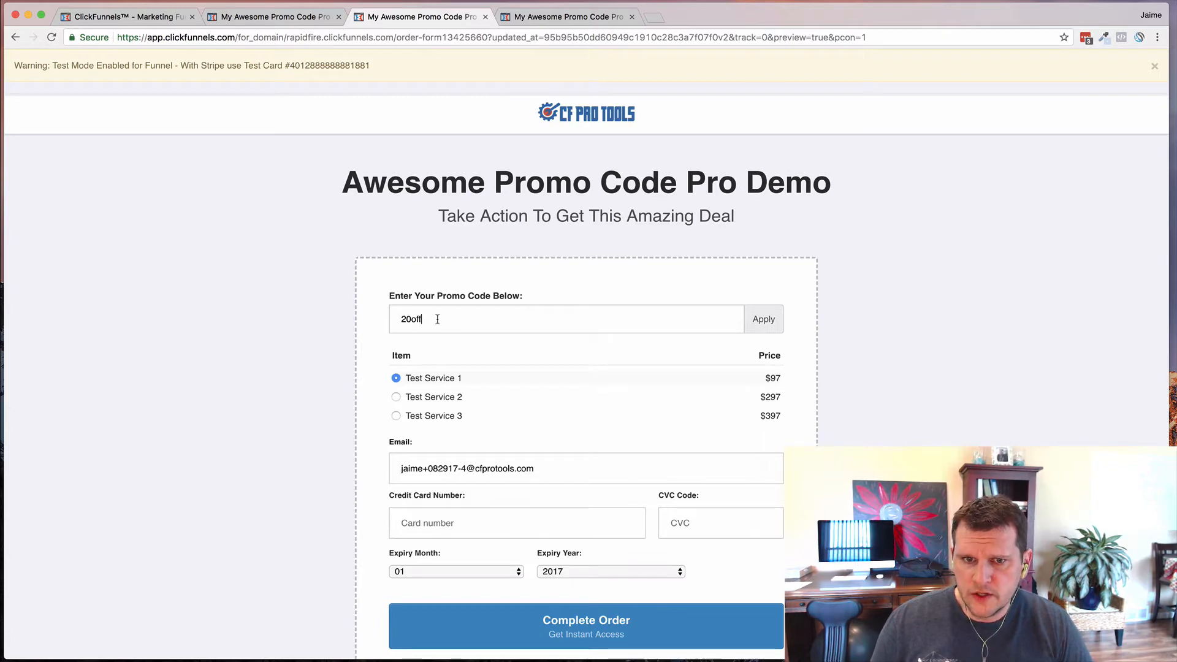
{"action": "left_click", "coordinate": [764, 319]}
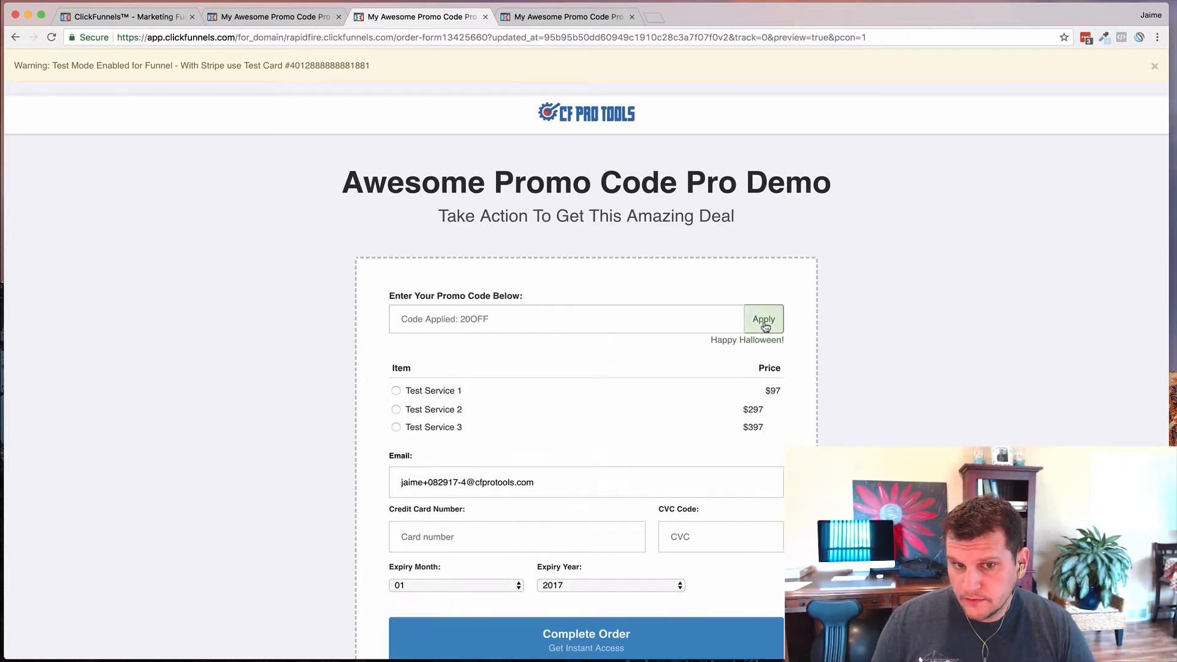
{"action": "left_click", "coordinate": [429, 409]}
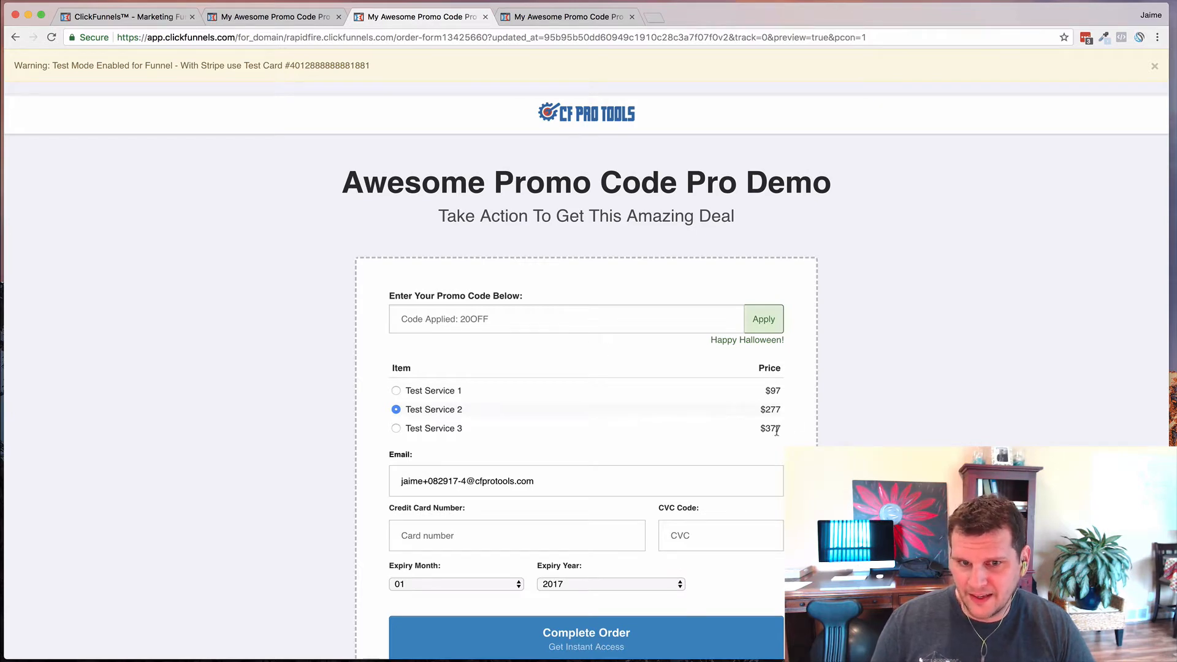
{"action": "scroll", "coordinate": [693, 417], "scroll_direction": "down", "scroll_amount": 1}
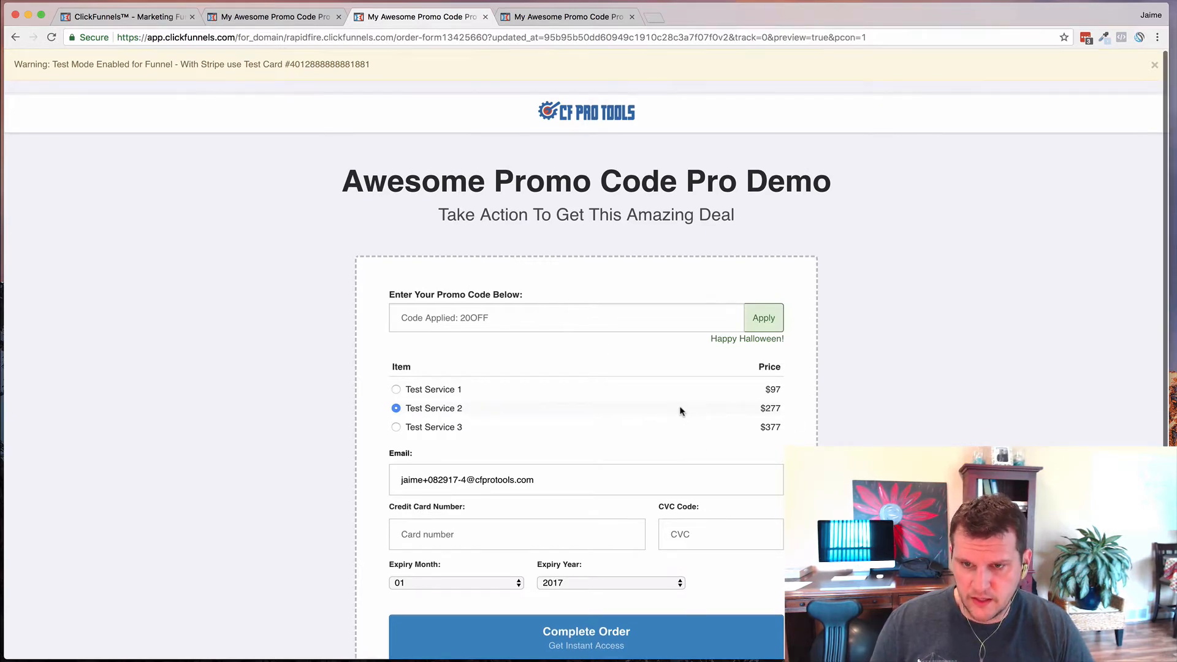
{"action": "left_click", "coordinate": [485, 16]}
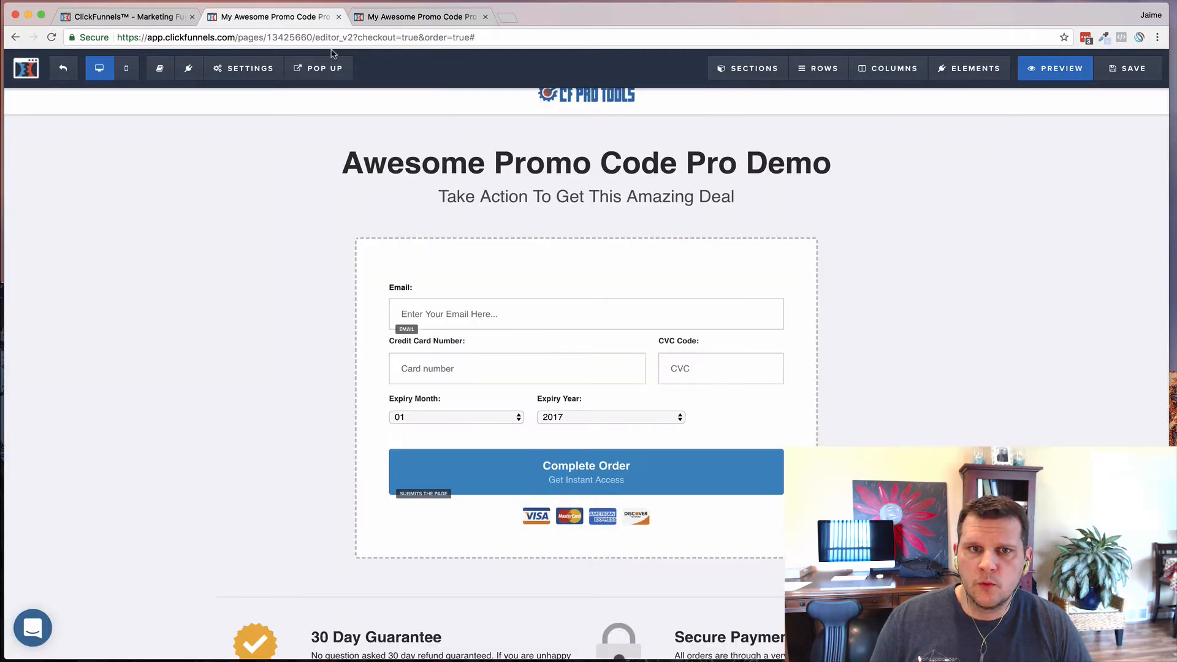
- Open the page preview in a maximized incognito window
{"action": "left_click", "coordinate": [270, 17]}
{"action": "right_click", "coordinate": [1050, 68]}
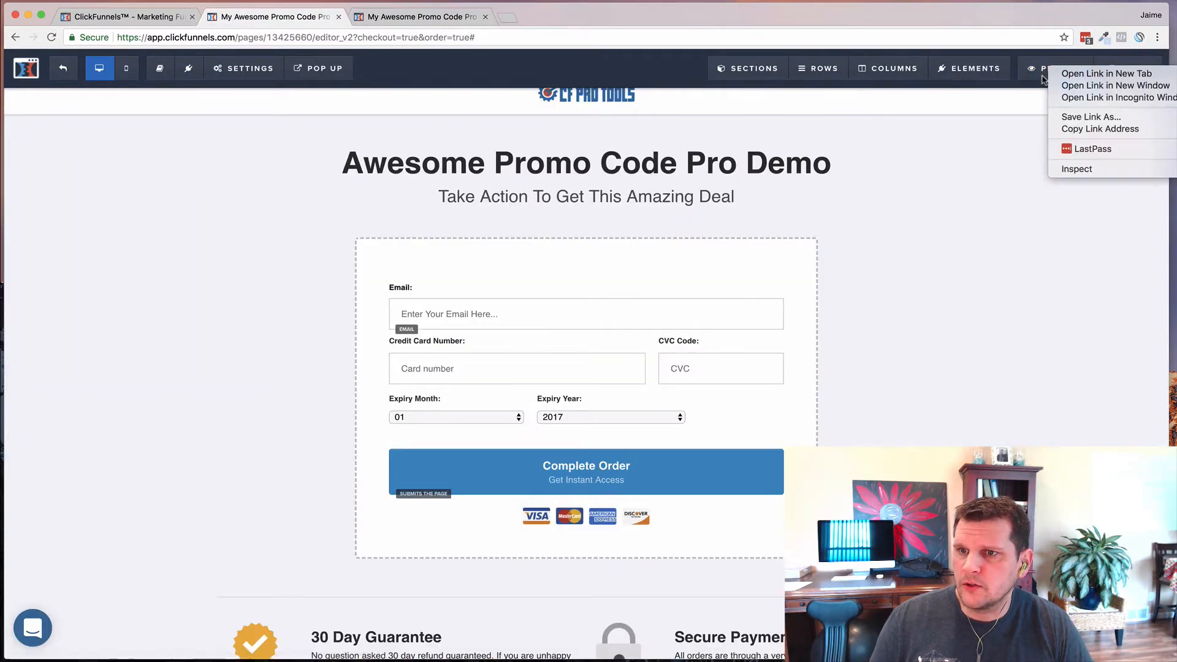
{"action": "left_click", "coordinate": [1075, 98]}
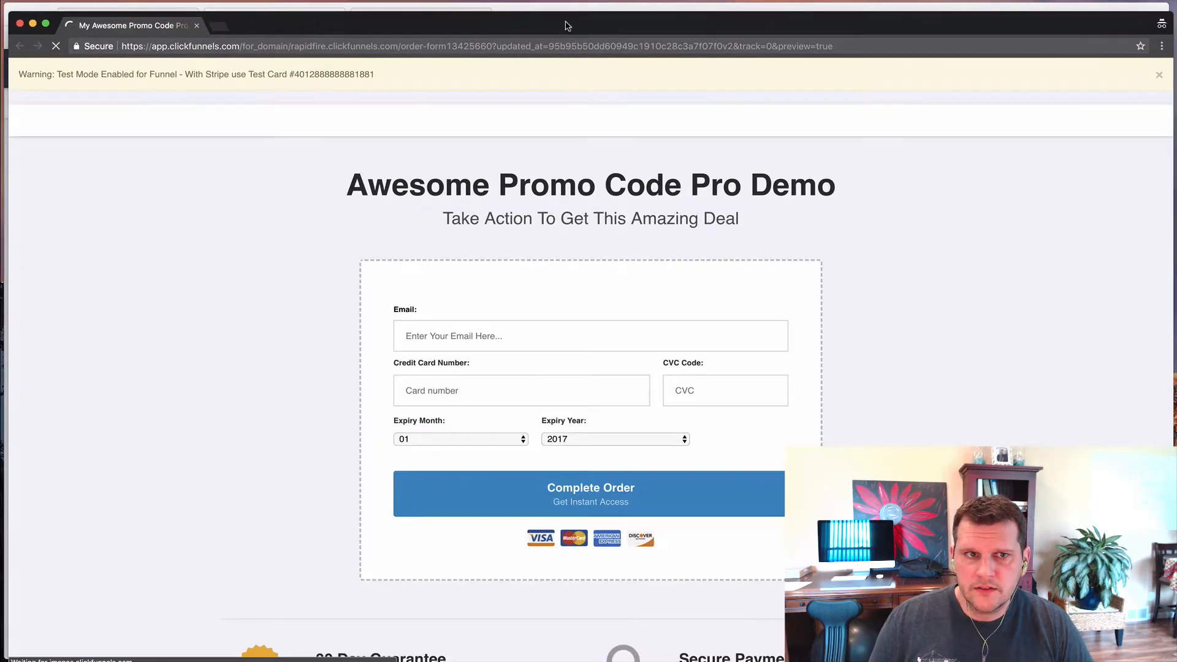
{"action": "double_click", "coordinate": [560, 29]}
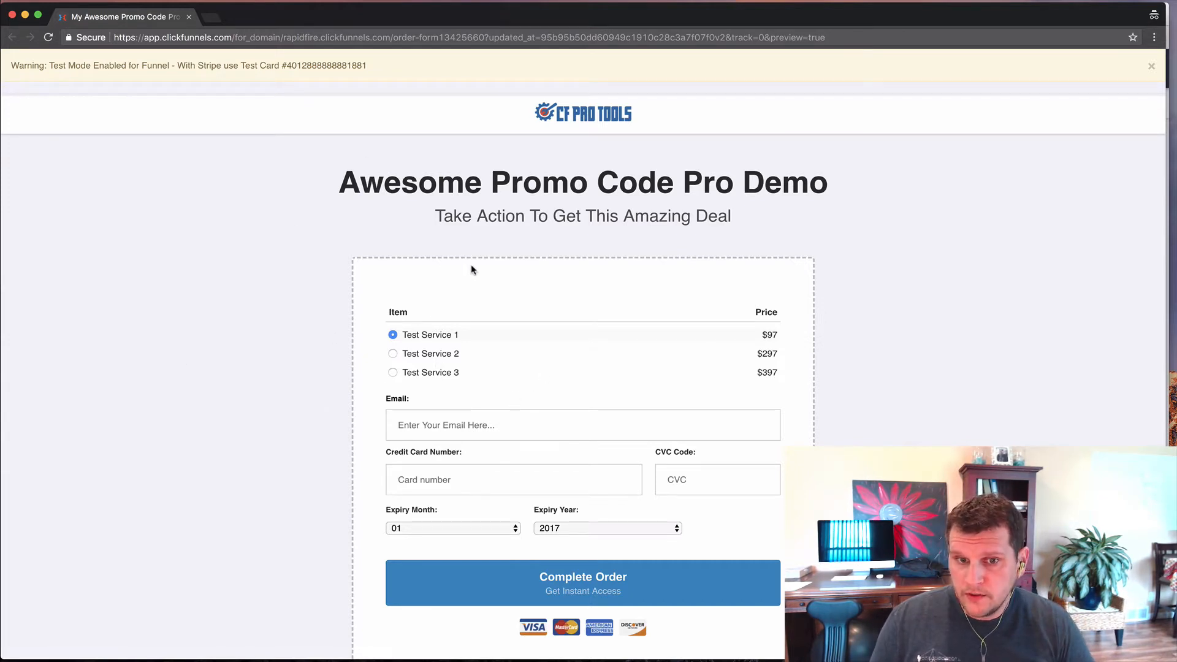
- Append &pcon=1 to the incognito preview address and reload it
{"action": "left_click", "coordinate": [845, 38]}
{"action": "left_click", "coordinate": [845, 39]}
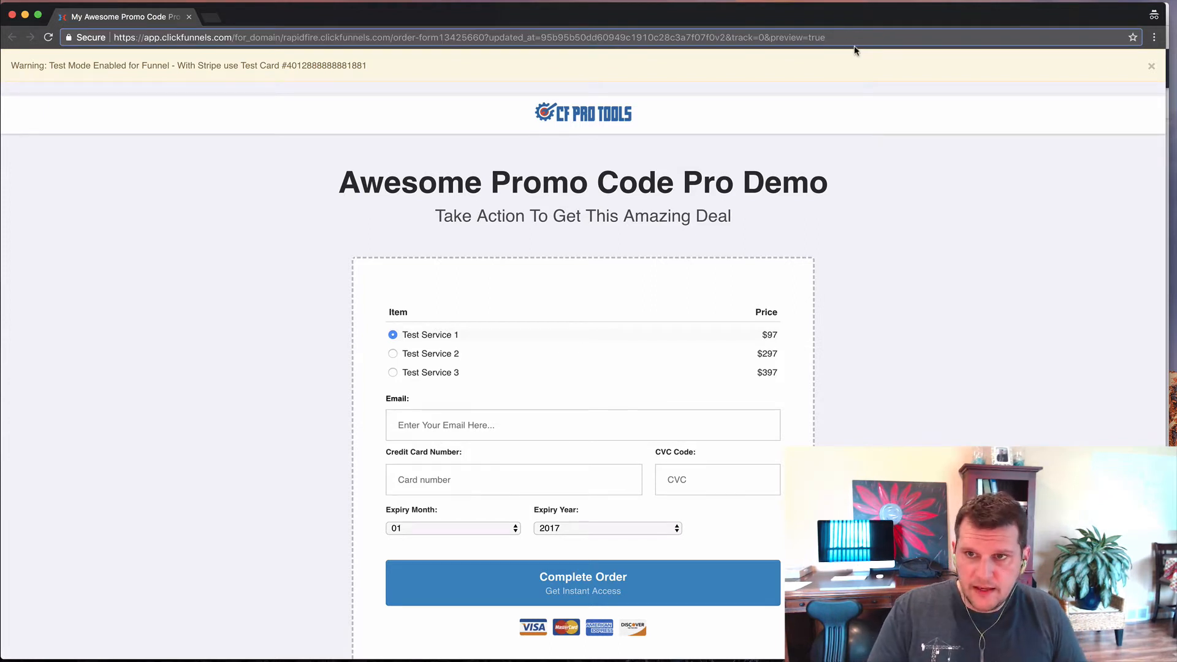
{"action": "type", "text": "&p"}
{"action": "type", "text": "con=1"}
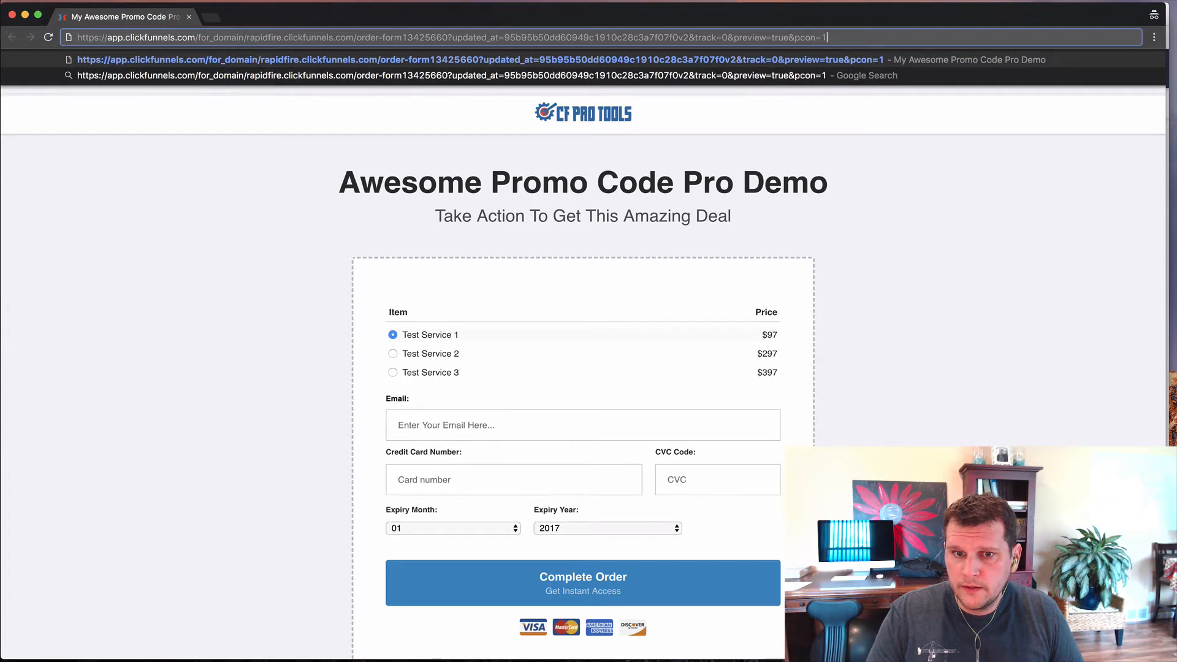
{"action": "key", "text": "Return"}
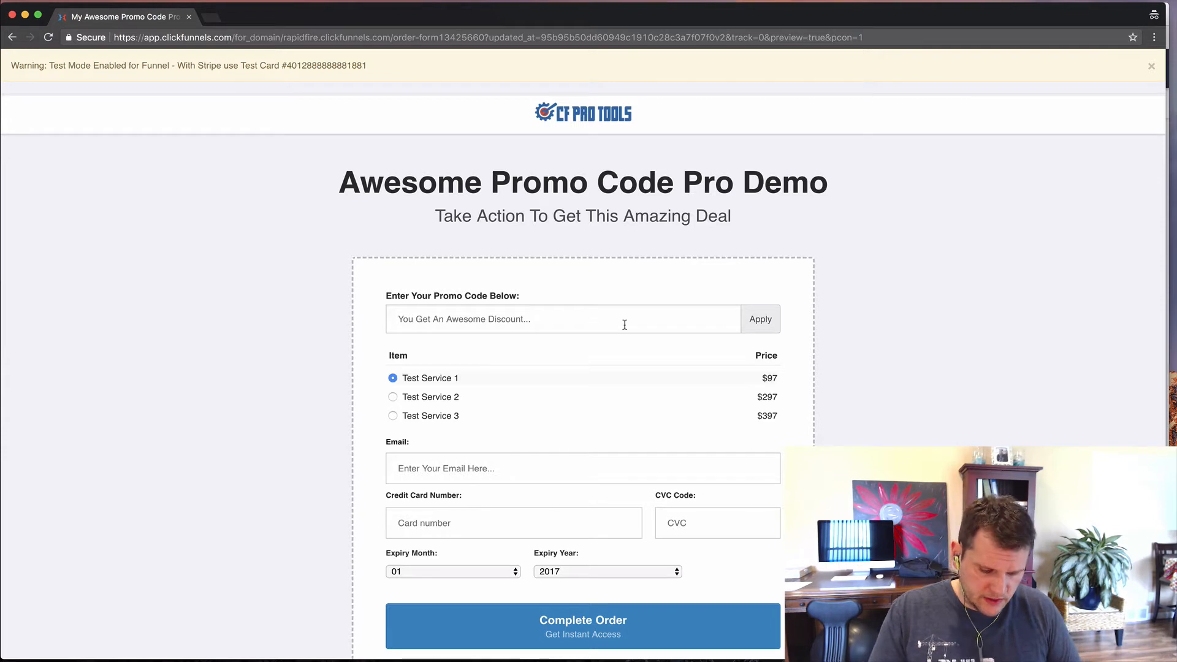
- Apply promo code 50OFF, bringing Test Service 2 to $247 and Service 3 to $347
{"action": "type", "text": "50off"}
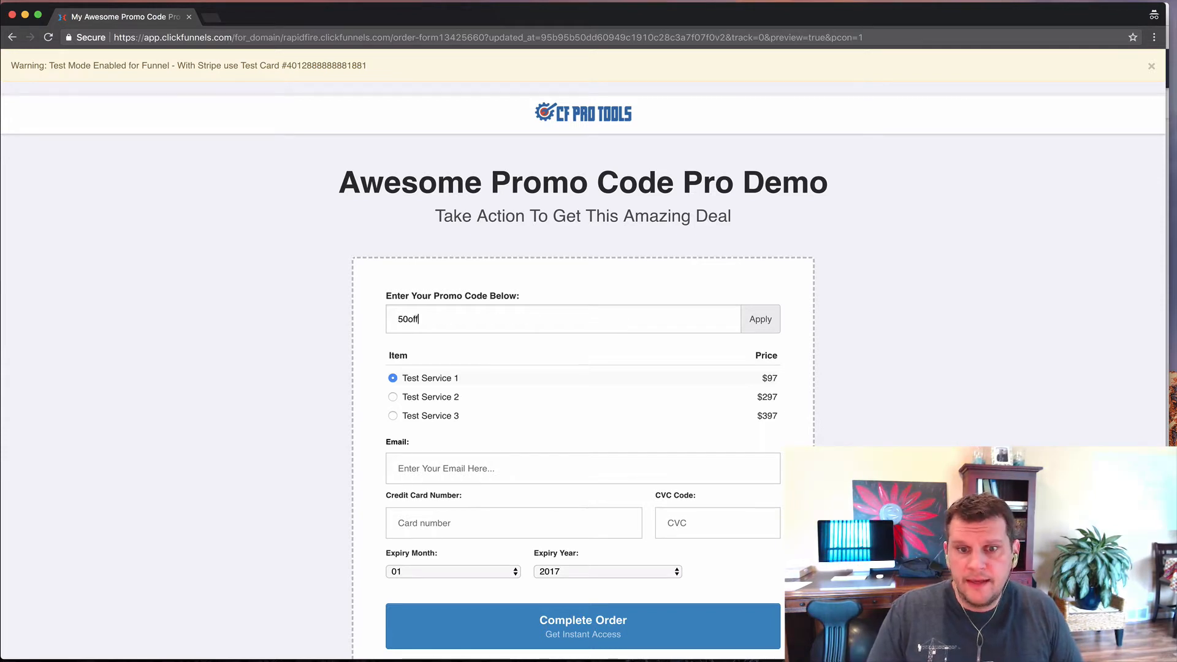
{"action": "key", "text": "BackSpace"}
{"action": "key", "text": "BackSpace"}
{"action": "key", "text": "BackSpace"}
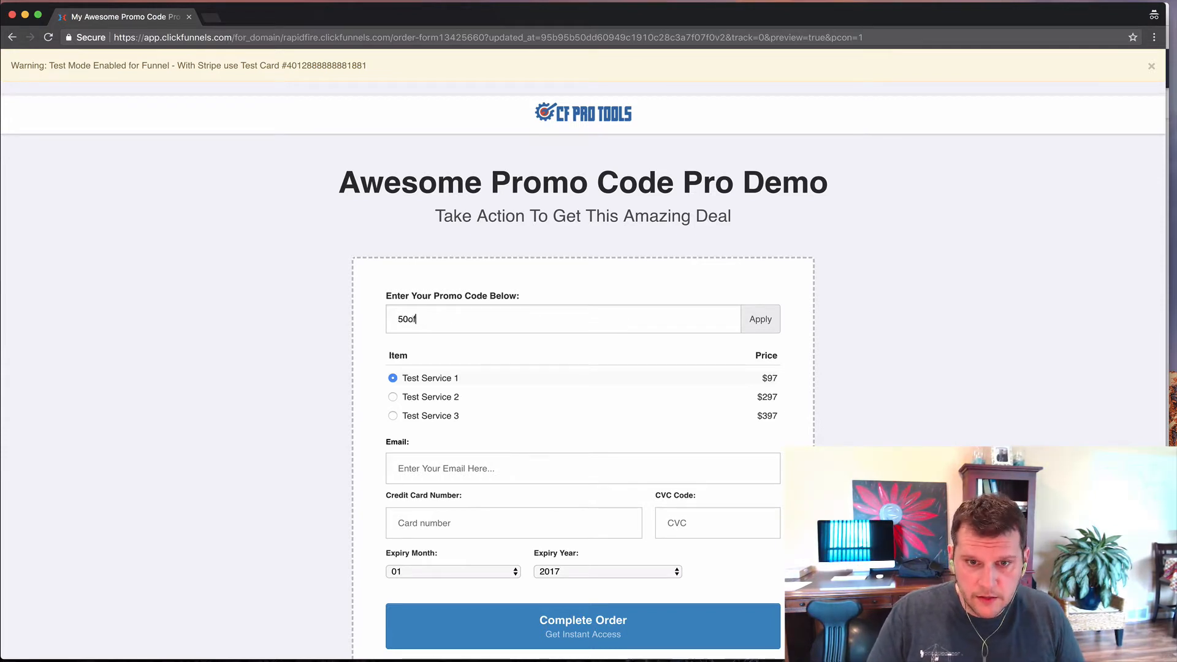
{"action": "type", "text": "OFF"}
{"action": "key", "text": "Return"}
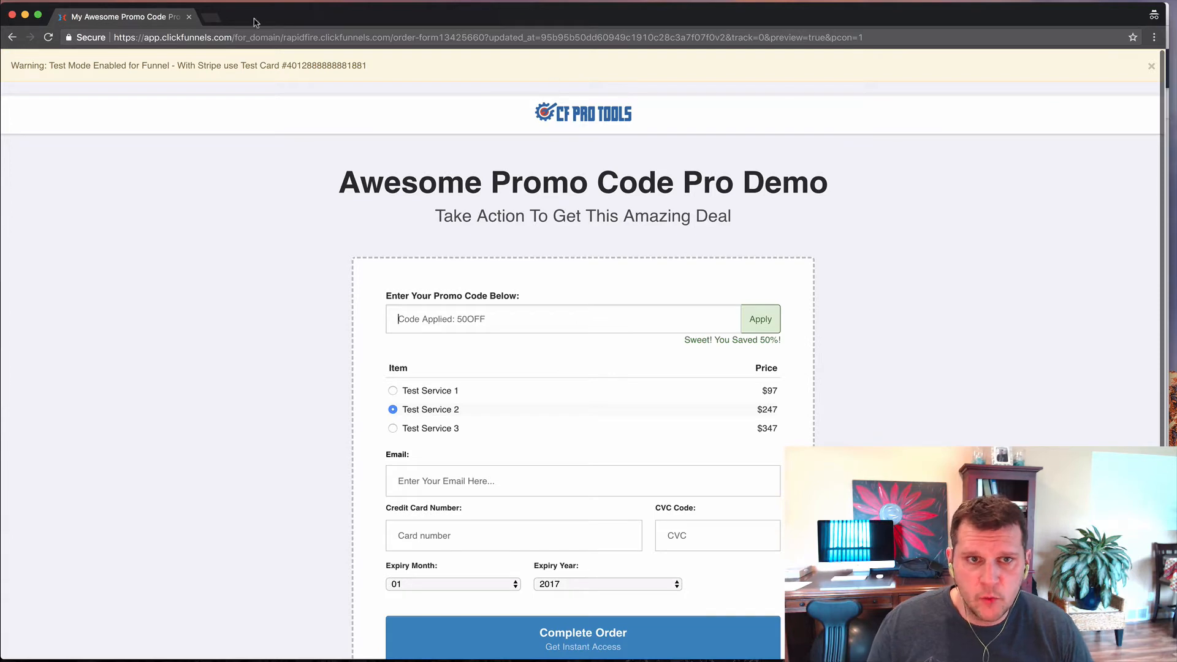
- Close the preview and open the live order-form page link in an incognito window
{"action": "left_click", "coordinate": [189, 17]}
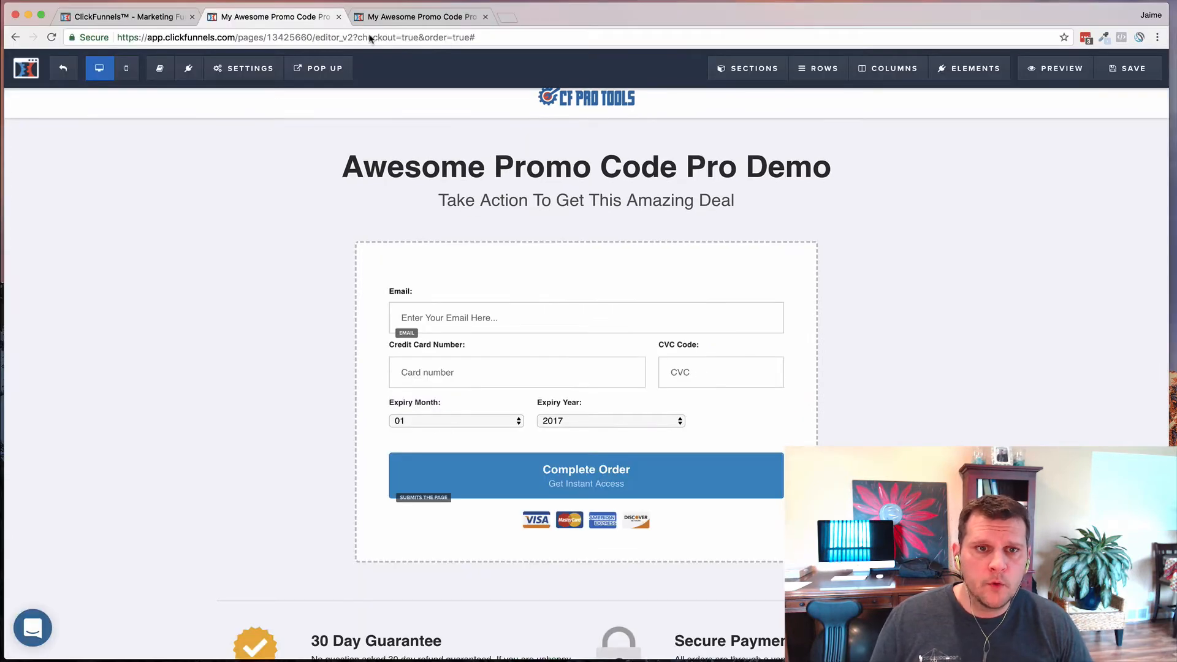
{"action": "left_click", "coordinate": [143, 19]}
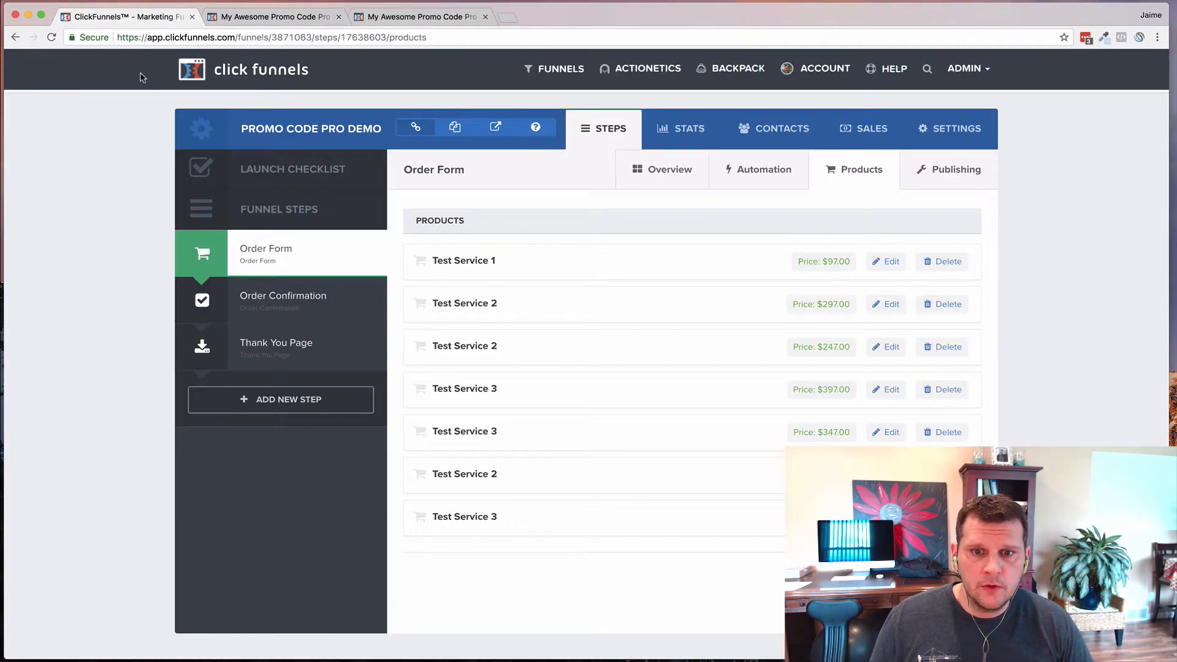
{"action": "left_click", "coordinate": [661, 175], "text": "super"}
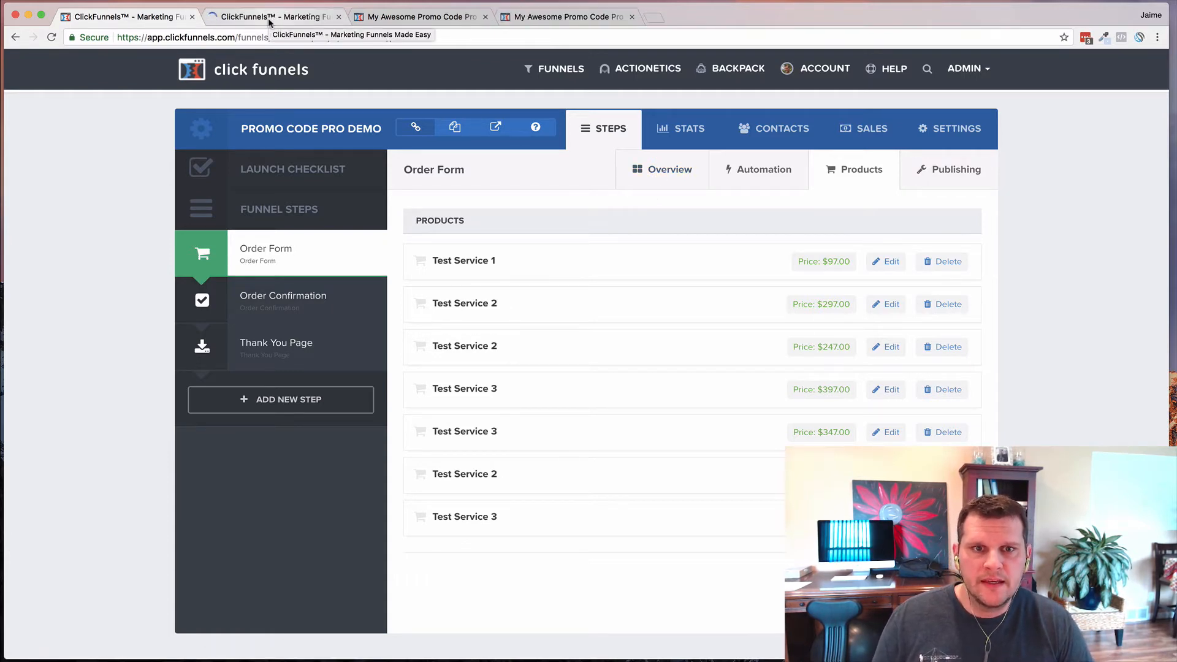
{"action": "left_click", "coordinate": [267, 17]}
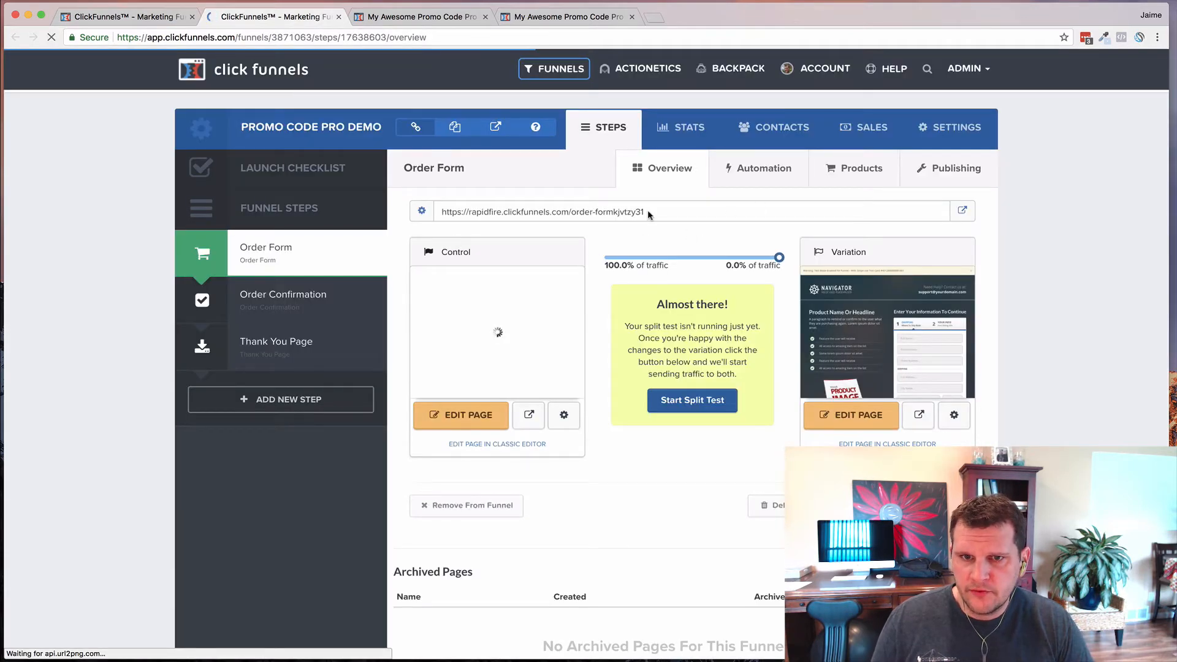
{"action": "right_click", "coordinate": [961, 211]}
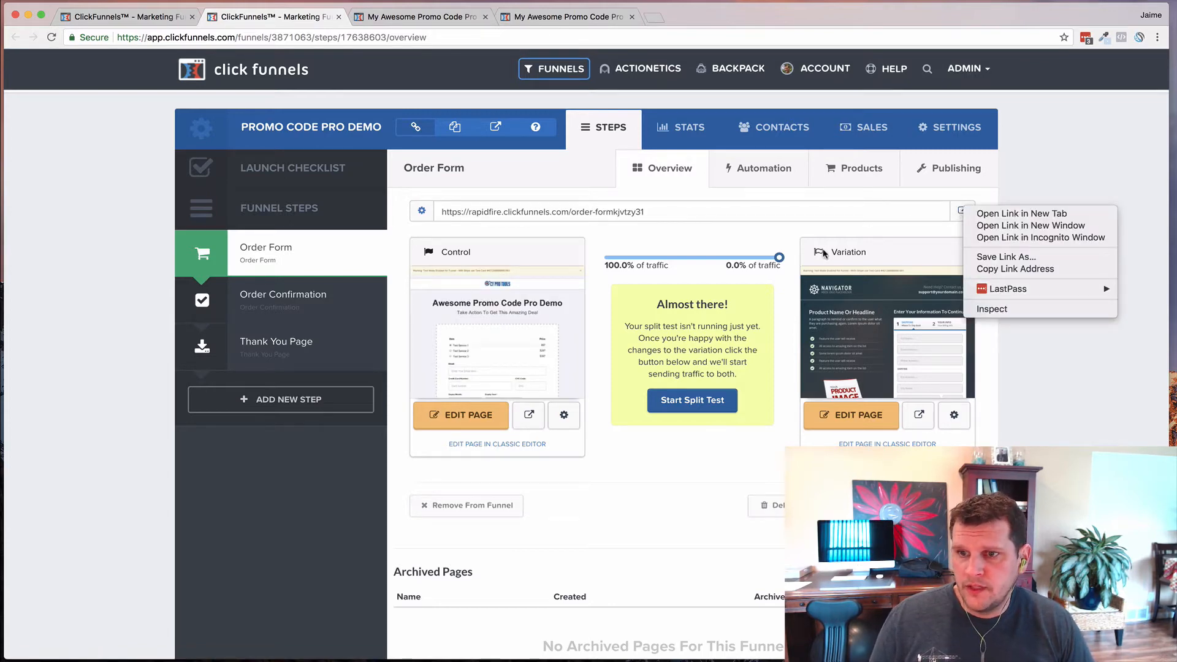
{"action": "left_click", "coordinate": [1013, 242]}
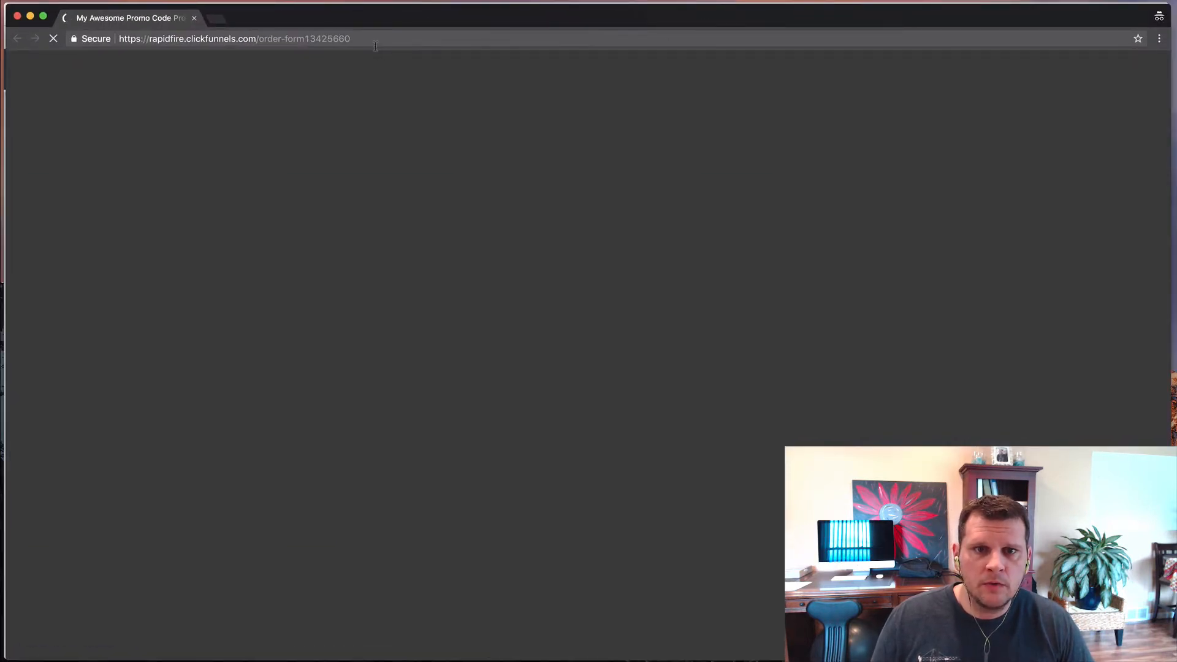
- Append ?pcon=1 to the live order-form URL, showing the promo field with $97, $297, $397 prices
{"action": "left_click", "coordinate": [339, 39]}
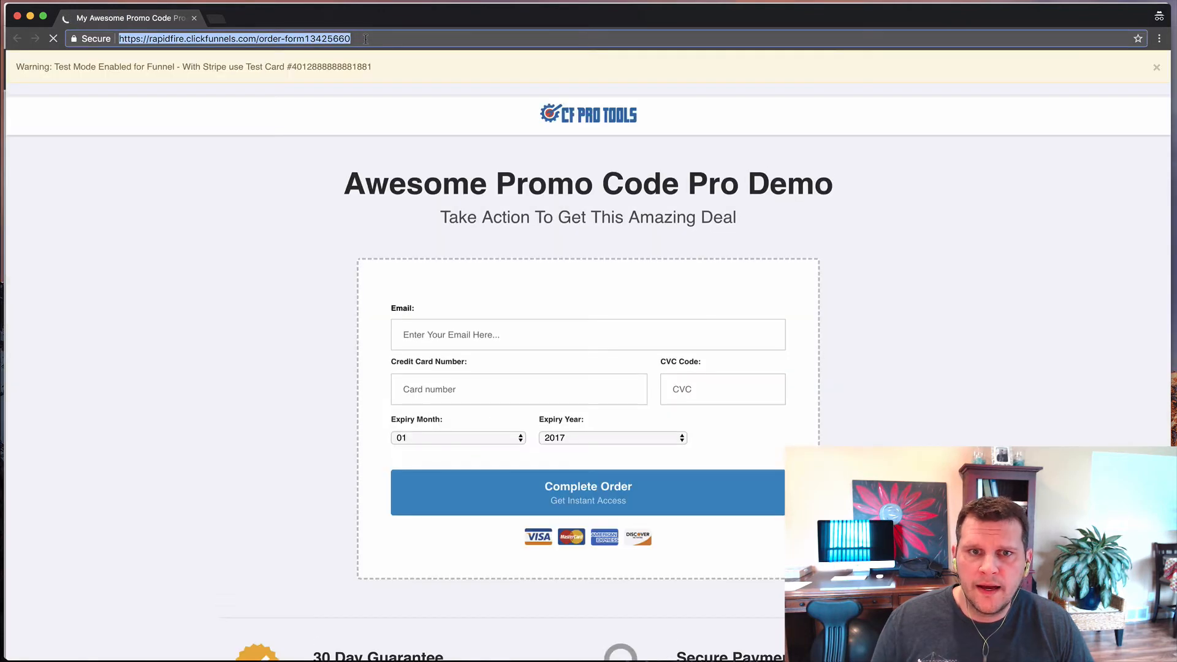
{"action": "left_click", "coordinate": [367, 38]}
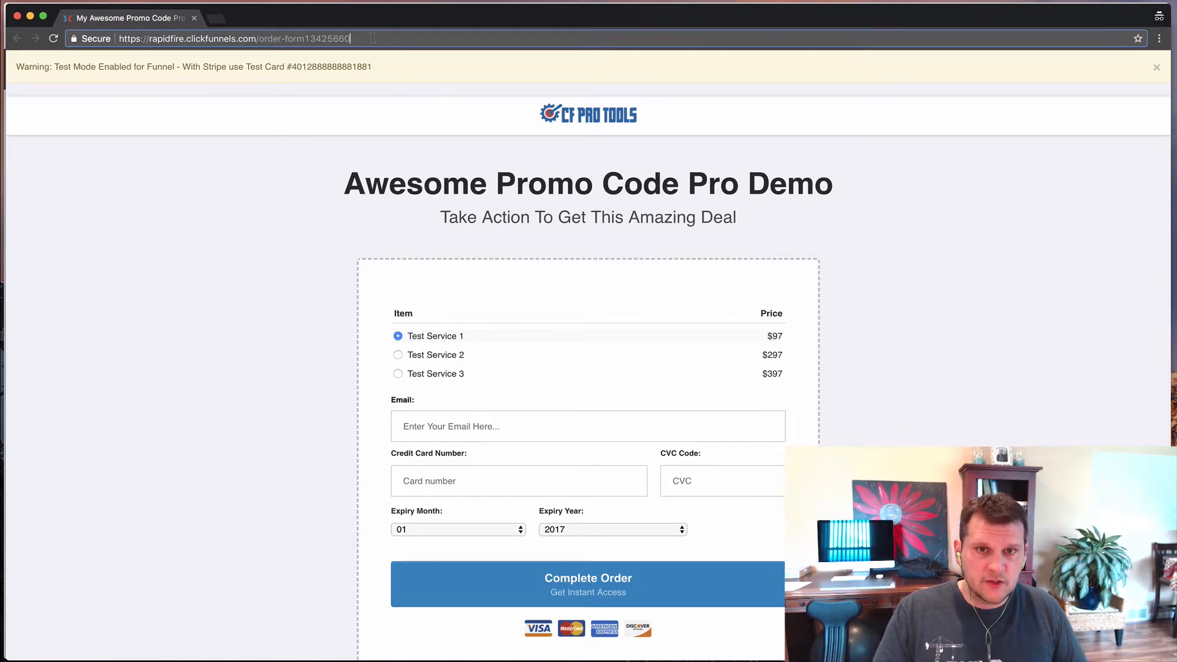
{"action": "type", "text": "?pc"}
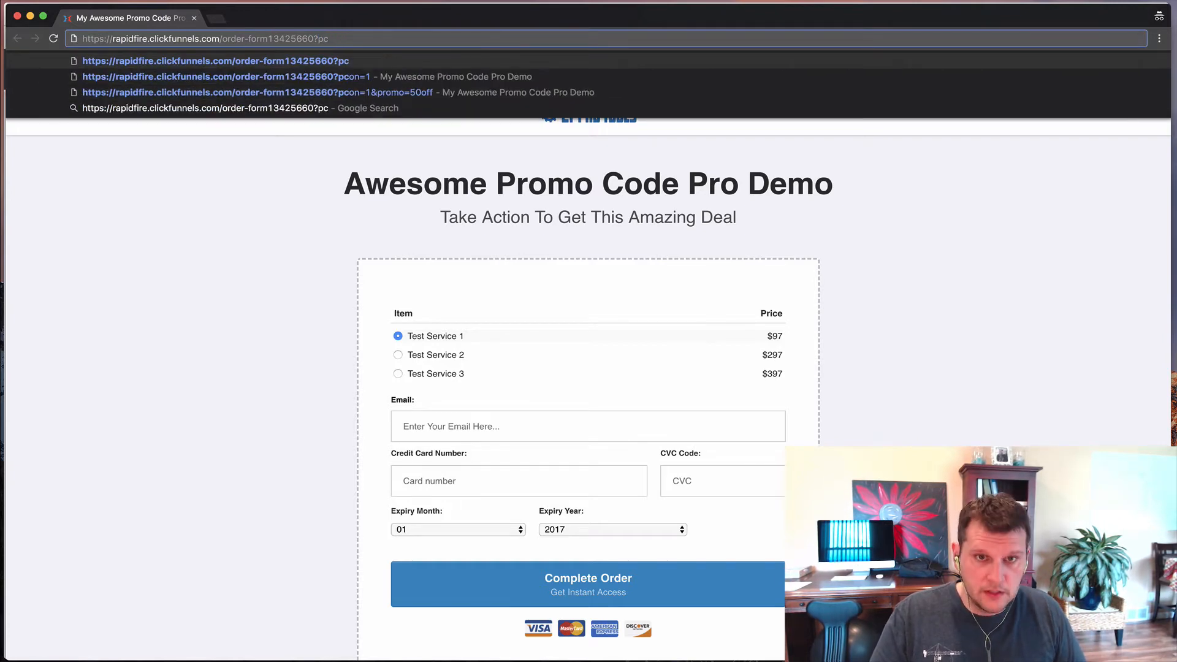
{"action": "type", "text": "on=1"}
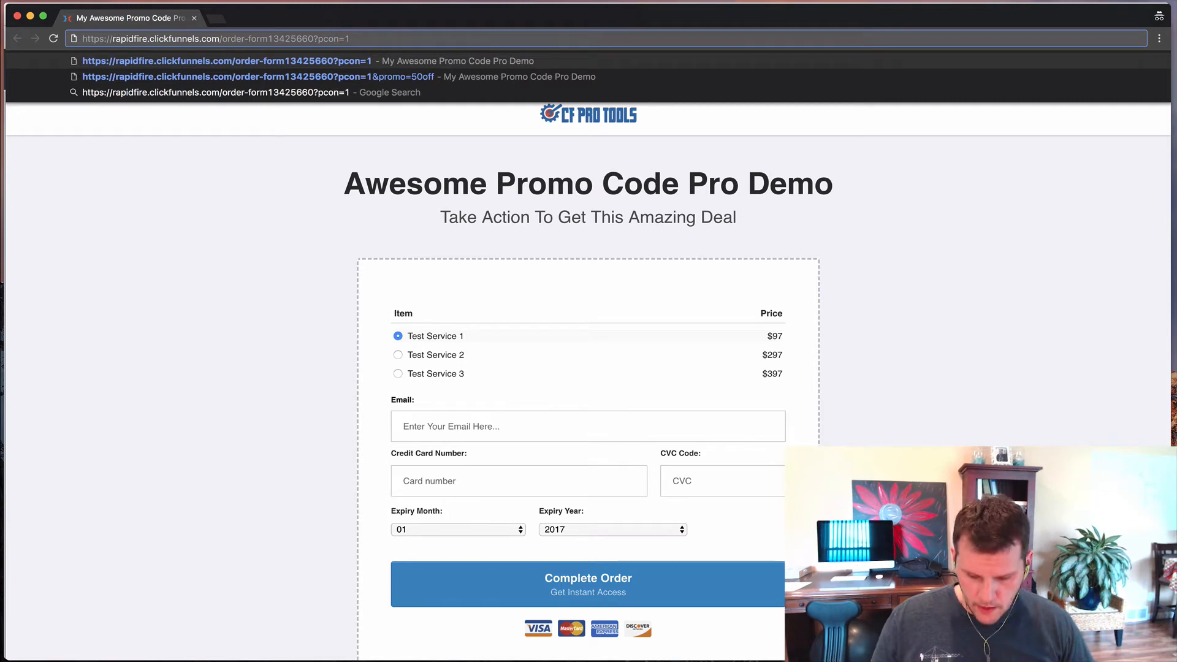
{"action": "key", "text": "Return"}
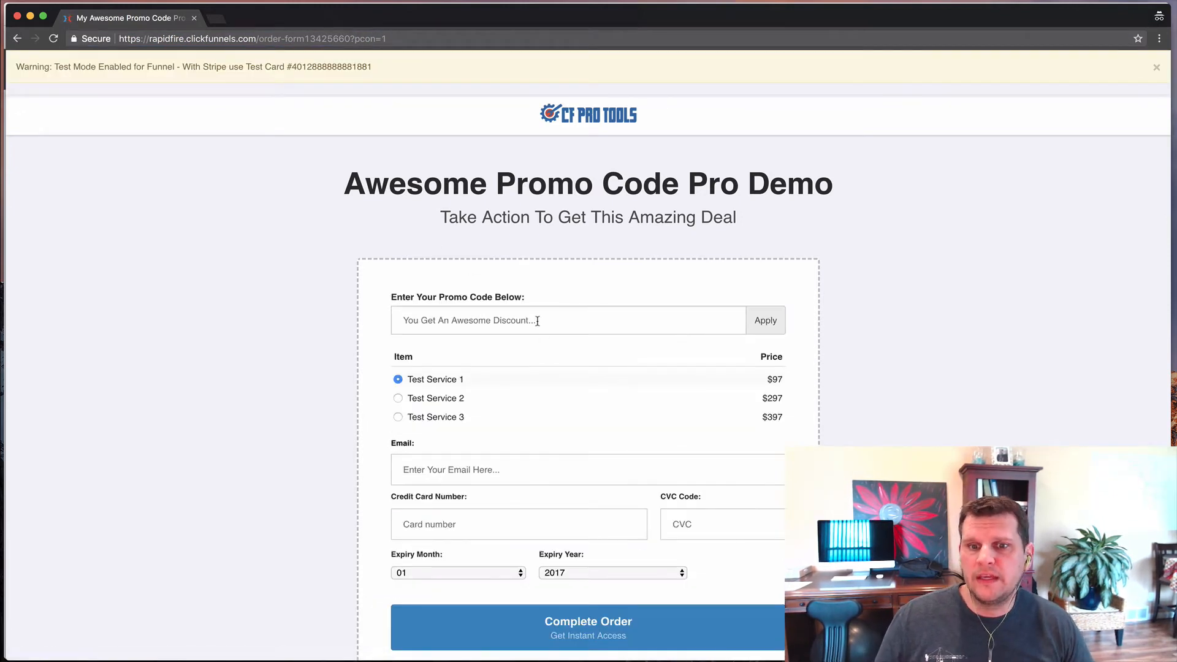
{"action": "left_click", "coordinate": [537, 321]}
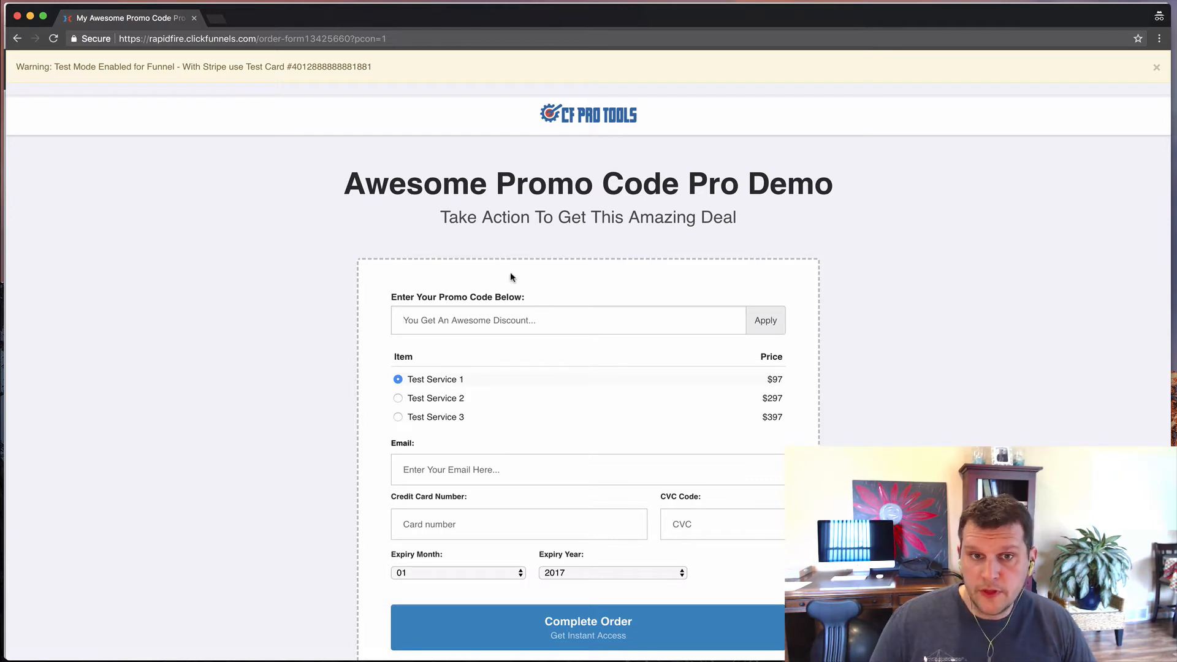
{"action": "left_click", "coordinate": [403, 39]}
{"action": "left_click", "coordinate": [403, 39]}
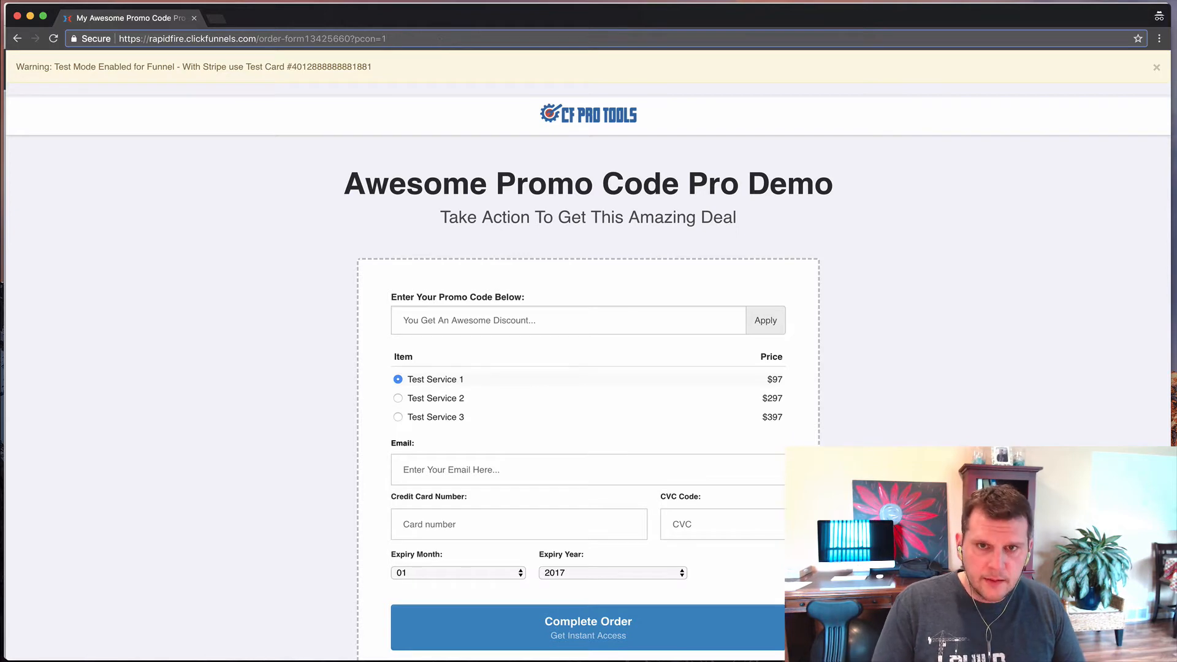
- Add &promo=20off to the URL so 20OFF auto-applies with 'Happy Halloween!' and $277/$377 prices
{"action": "type", "text": "&promo"}
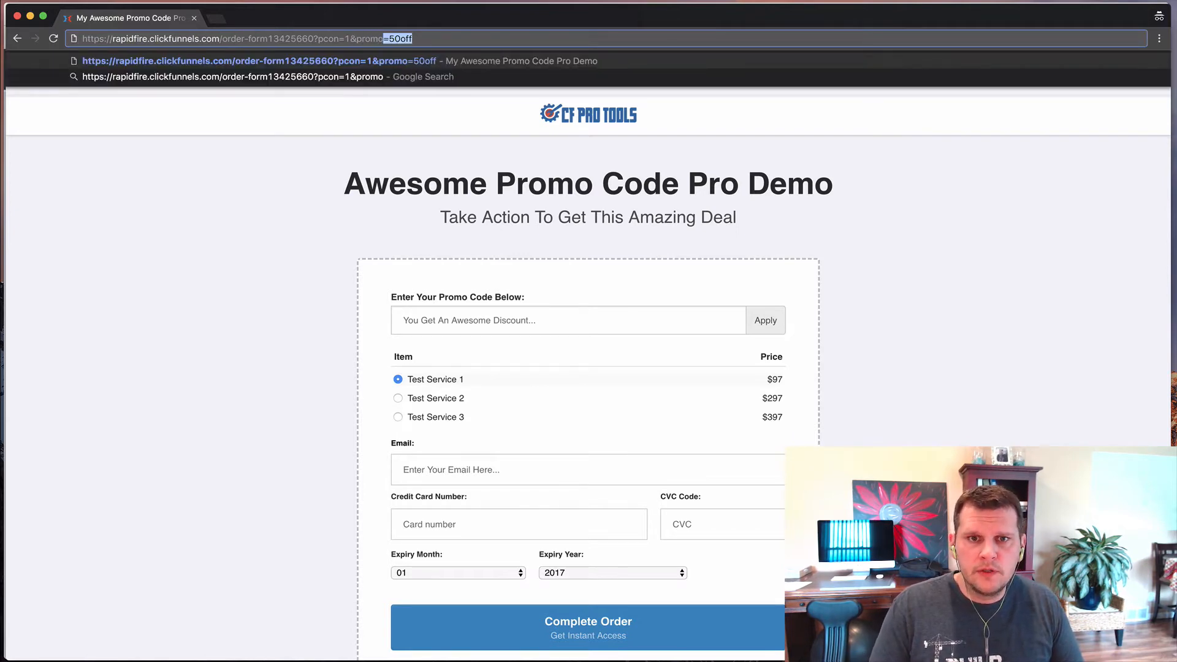
{"action": "type", "text": "=20"}
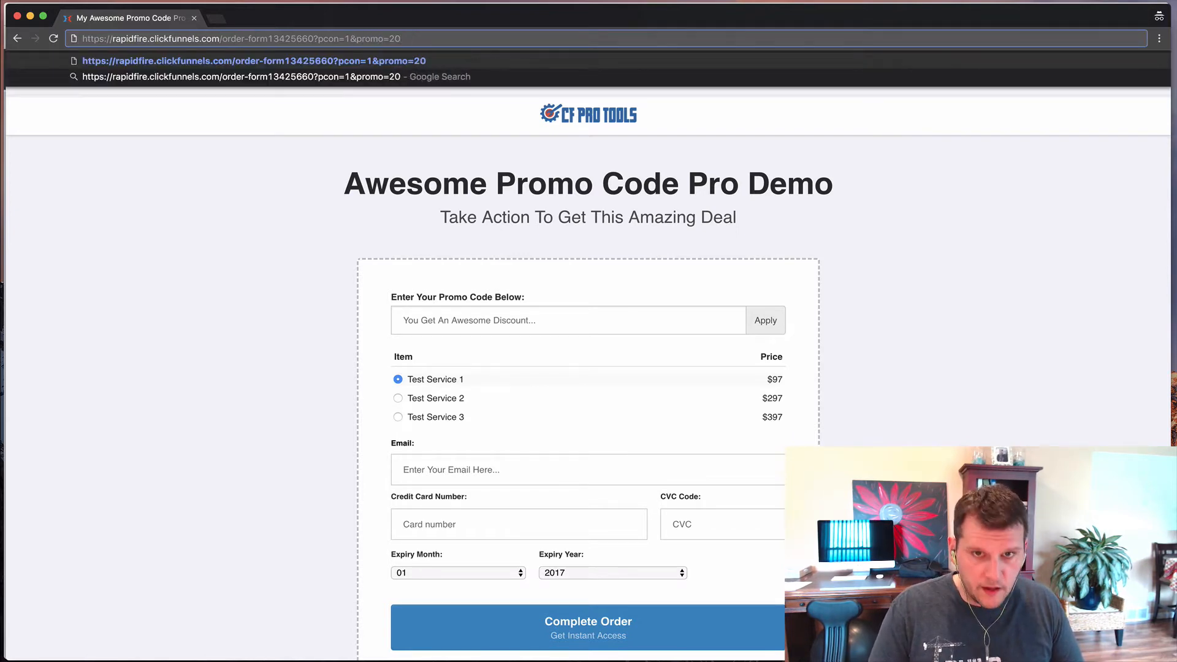
{"action": "type", "text": "off"}
{"action": "key", "text": "Return"}
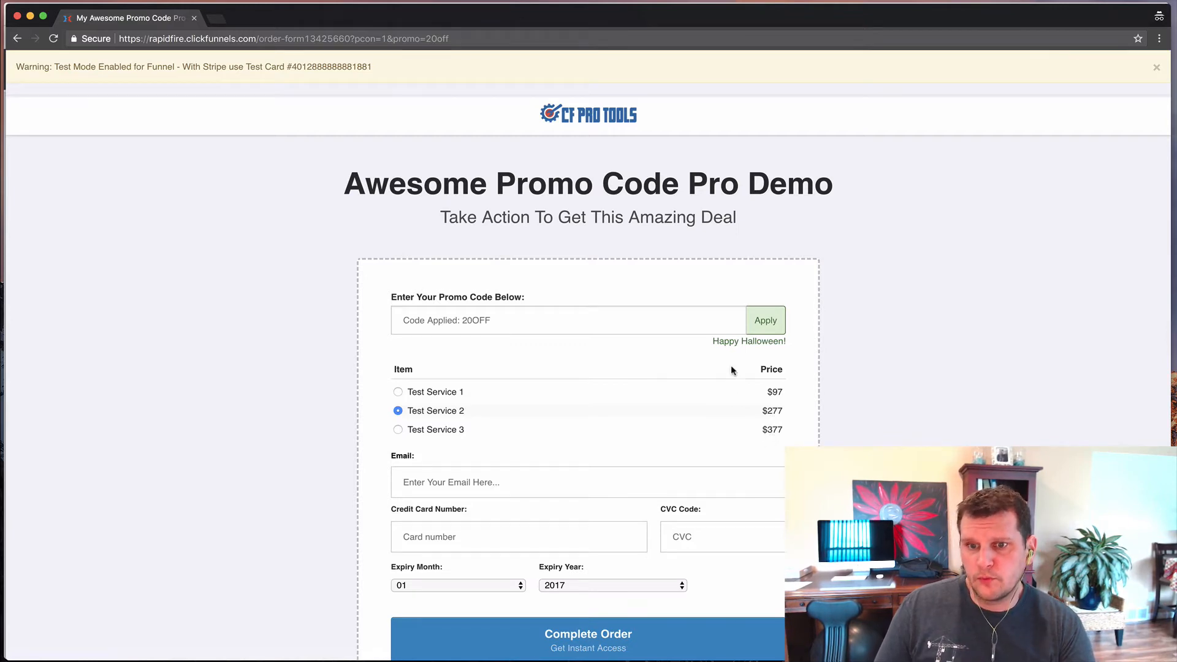
{"action": "left_click_drag", "start_coordinate": [711, 343], "coordinate": [787, 351]}
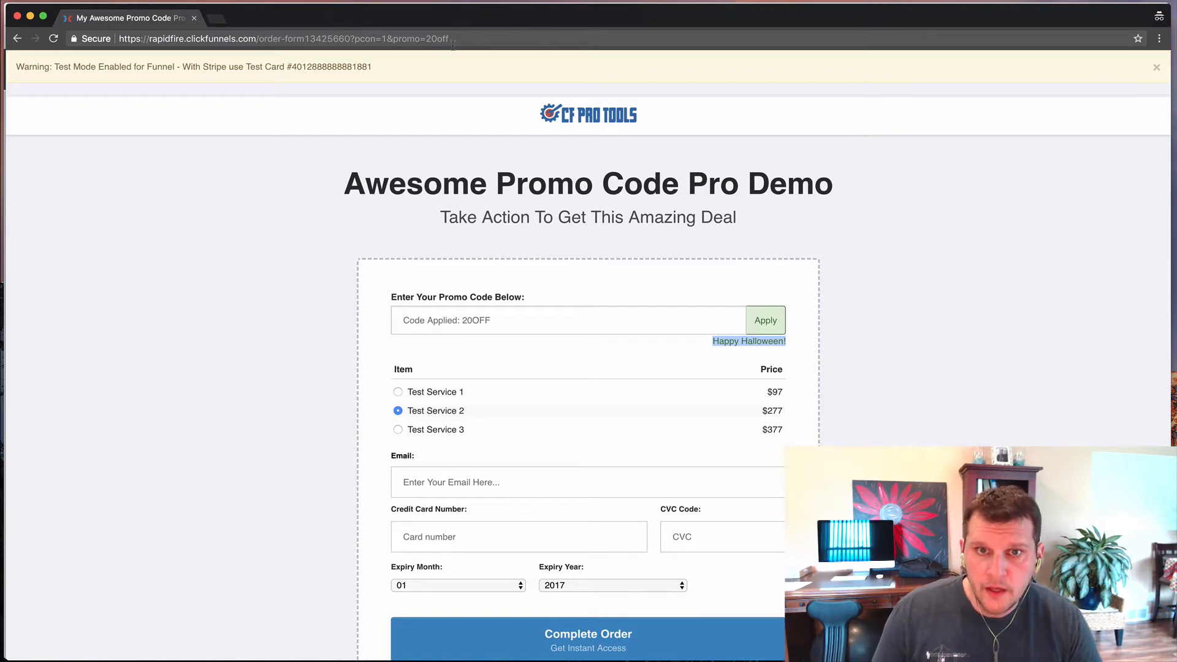
- Change the URL's promo parameter from 20off to 40OFF and reload the form
{"action": "left_click", "coordinate": [442, 39]}
{"action": "left_click", "coordinate": [443, 39]}
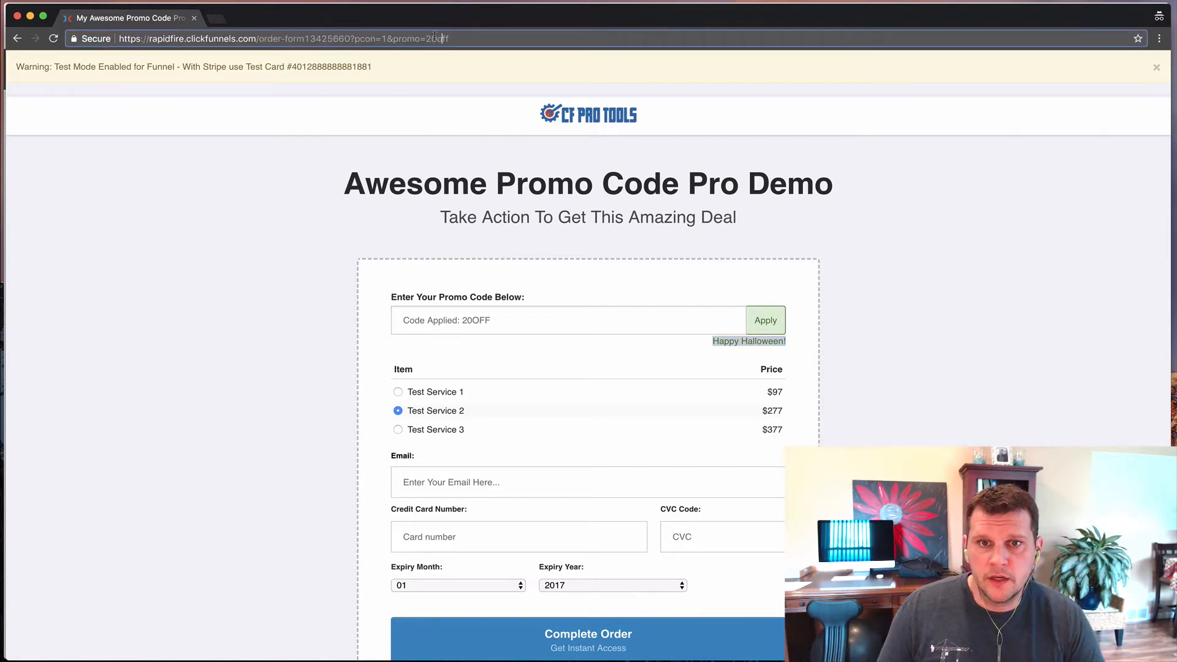
{"action": "double_click", "coordinate": [429, 39]}
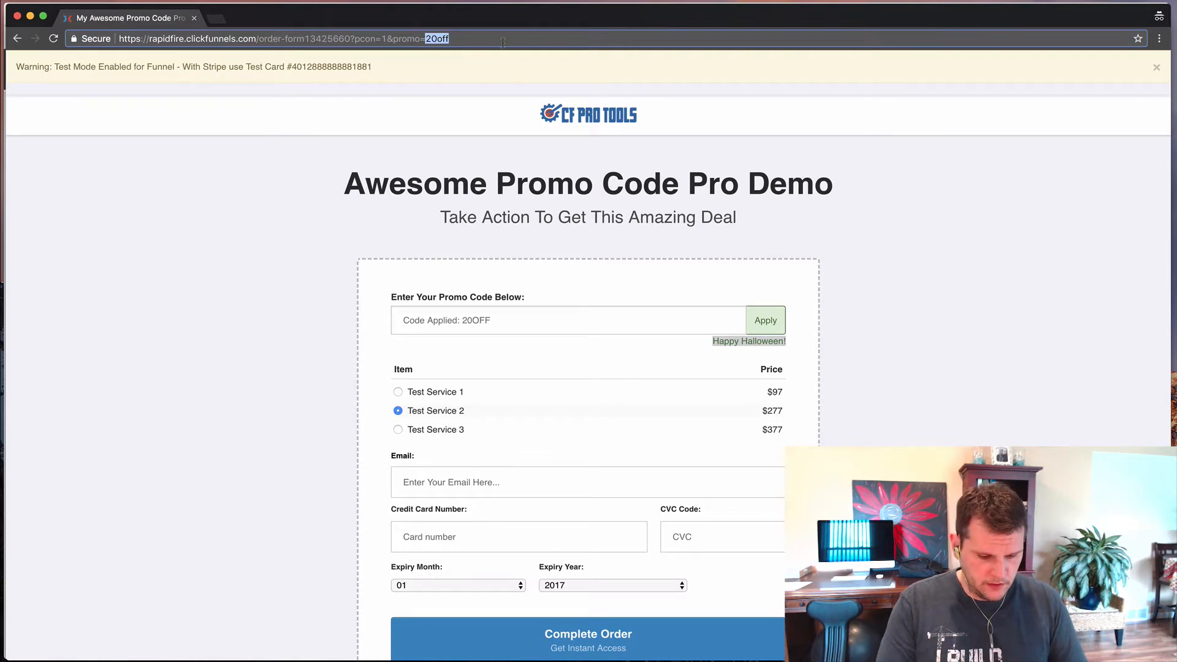
{"action": "type", "text": "40OFF"}
{"action": "key", "text": "Return"}
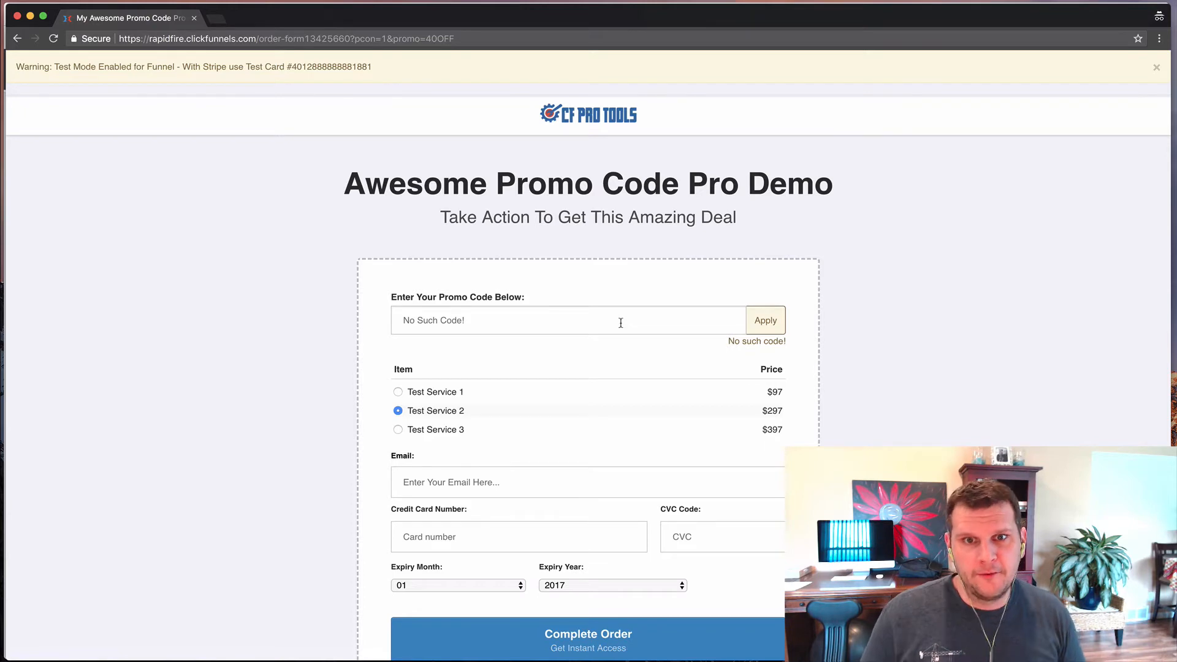
- Try 50OFF, then 20OFF in the promo field, leaving 20OFF applied with 'Happy Halloween!'
{"action": "left_click", "coordinate": [475, 324]}
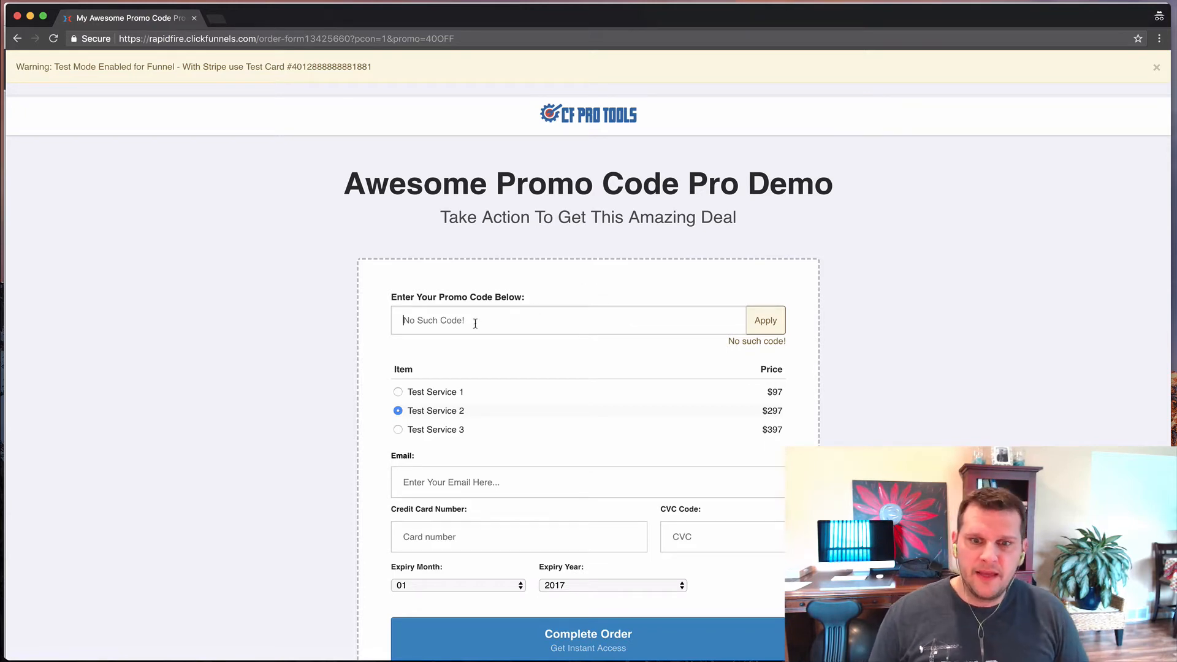
{"action": "type", "text": "50"}
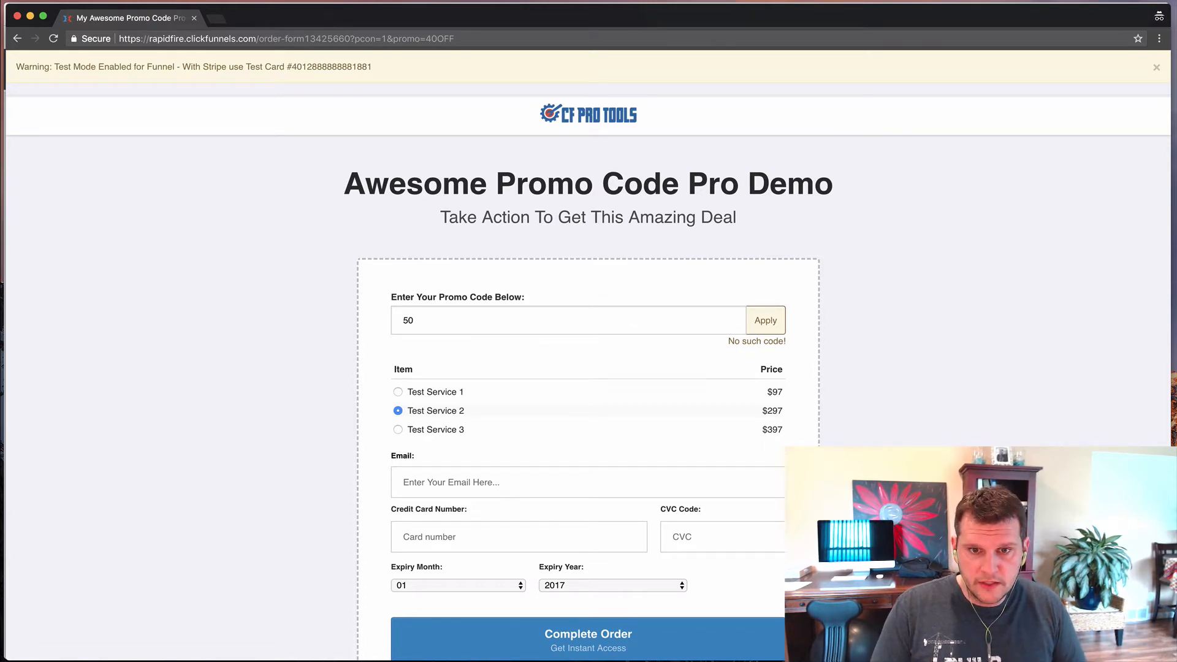
{"action": "type", "text": "OFF"}
{"action": "key", "text": "Return"}
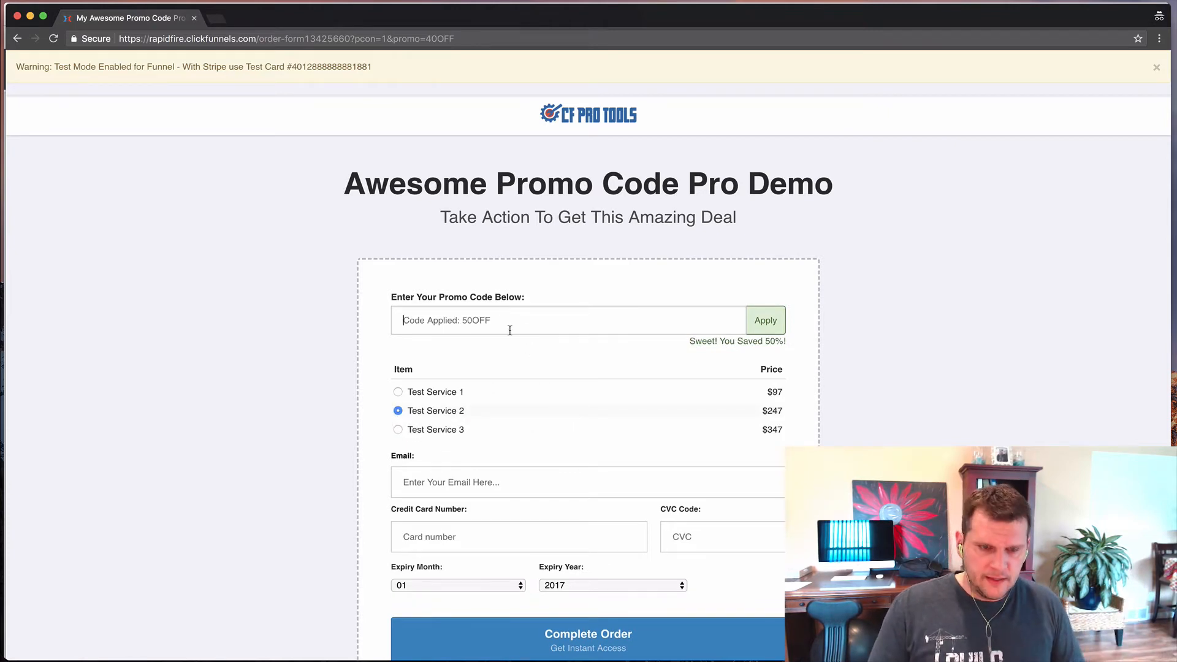
{"action": "type", "text": "20OFF"}
{"action": "key", "text": "Return"}
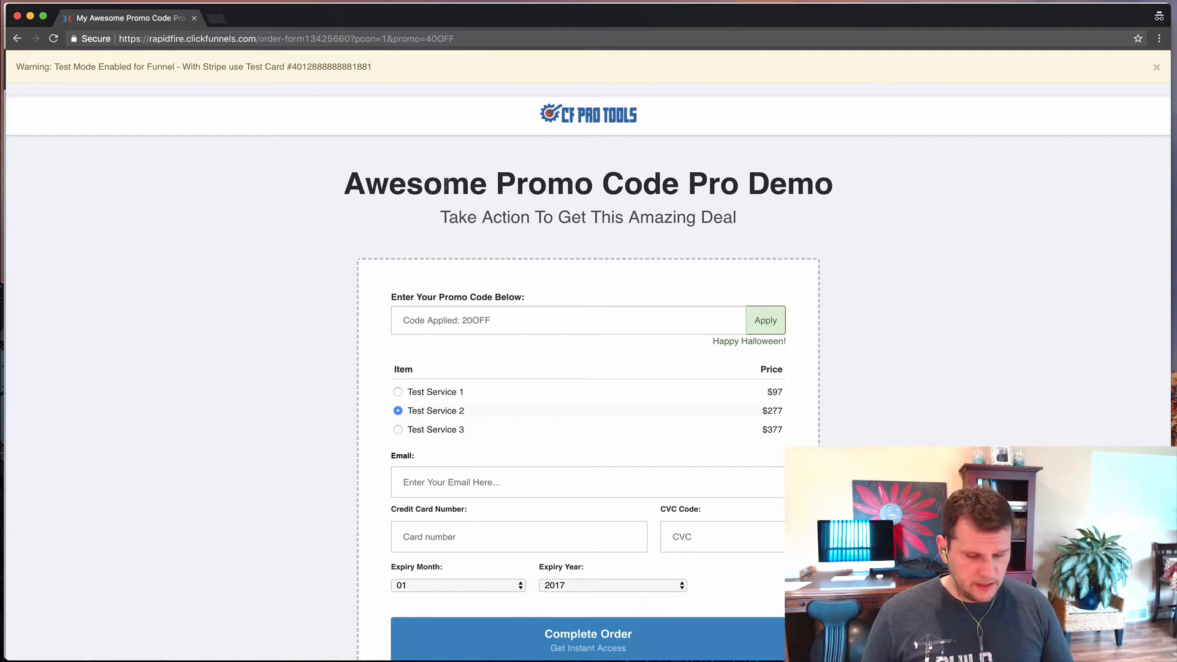
- Close the incognito order form and look over the funnel's test service products
{"action": "key", "text": "super+w"}
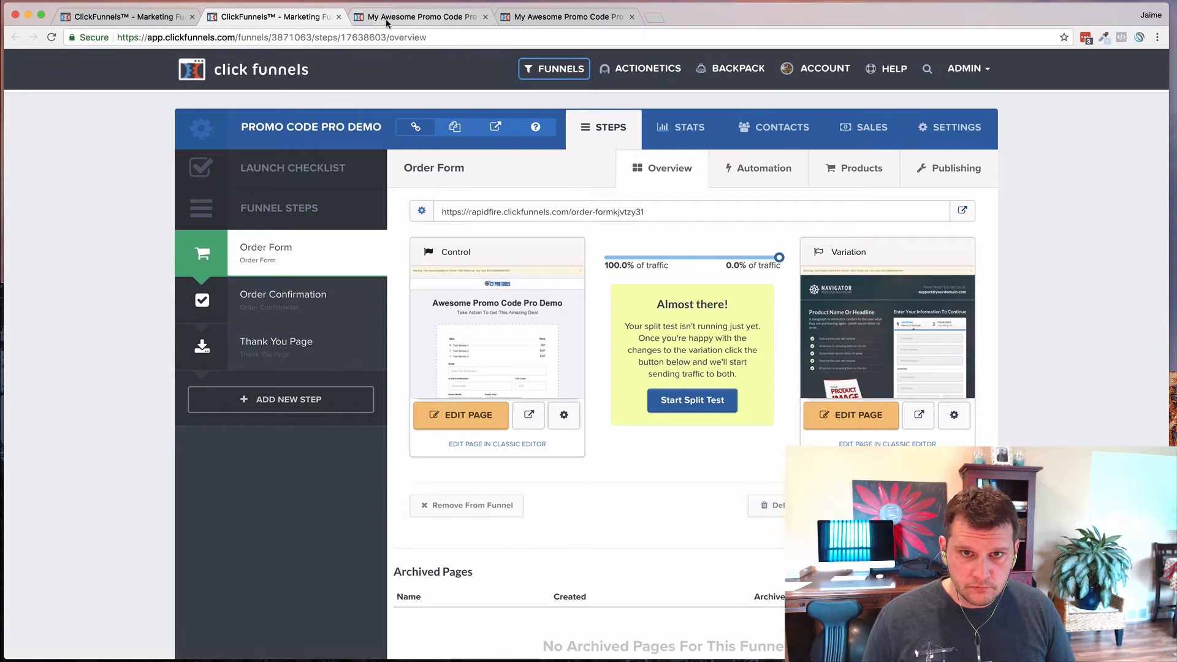
{"action": "left_click", "coordinate": [387, 22]}
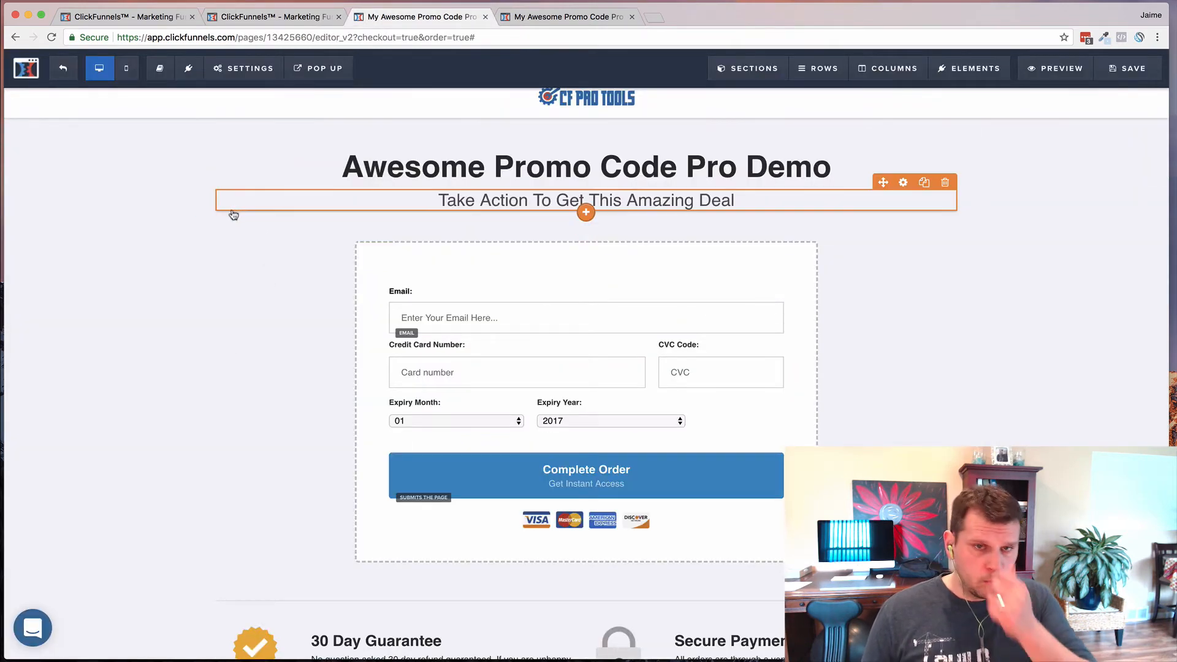
{"action": "left_click", "coordinate": [217, 71]}
{"action": "left_click", "coordinate": [265, 22]}
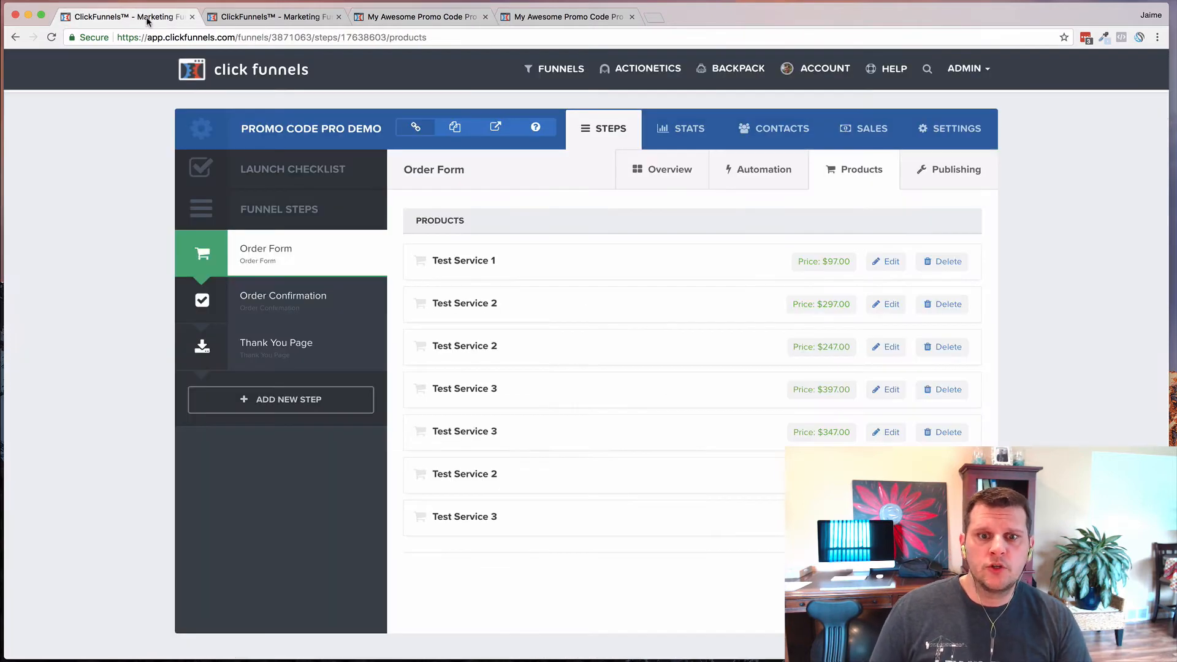
- Return to the page editor and scroll through the two-step order page with shipping fields
{"action": "left_click", "coordinate": [564, 17]}
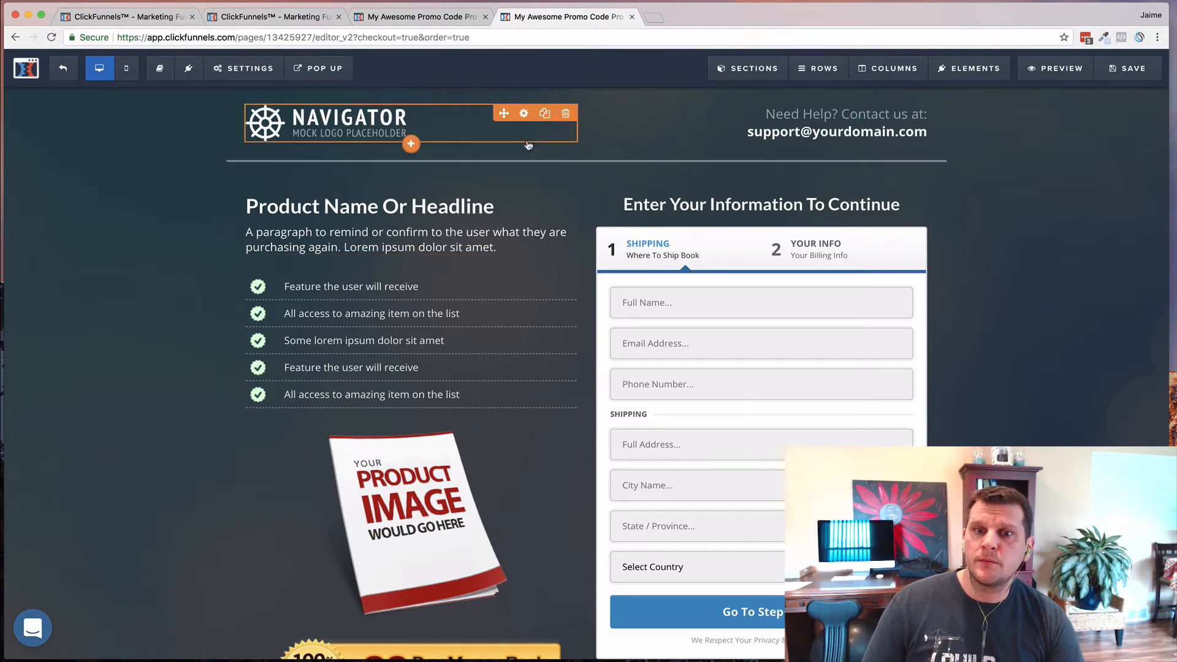
{"action": "scroll", "coordinate": [526, 245], "scroll_direction": "down", "scroll_amount": 3}
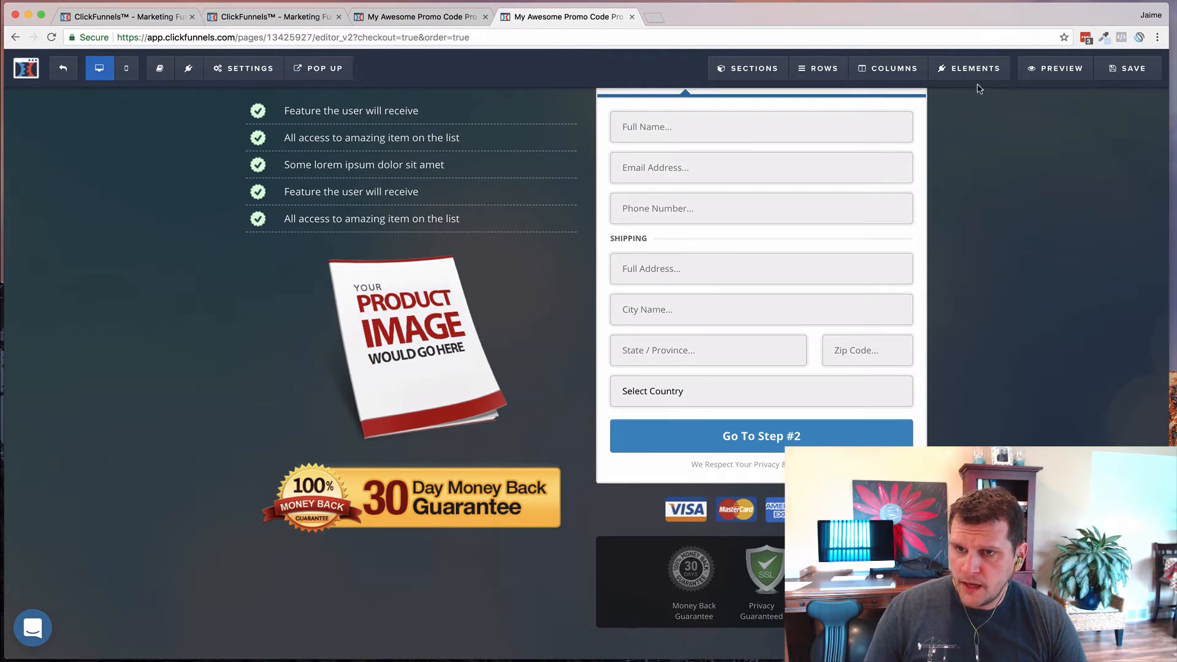
{"action": "left_click", "coordinate": [977, 75]}
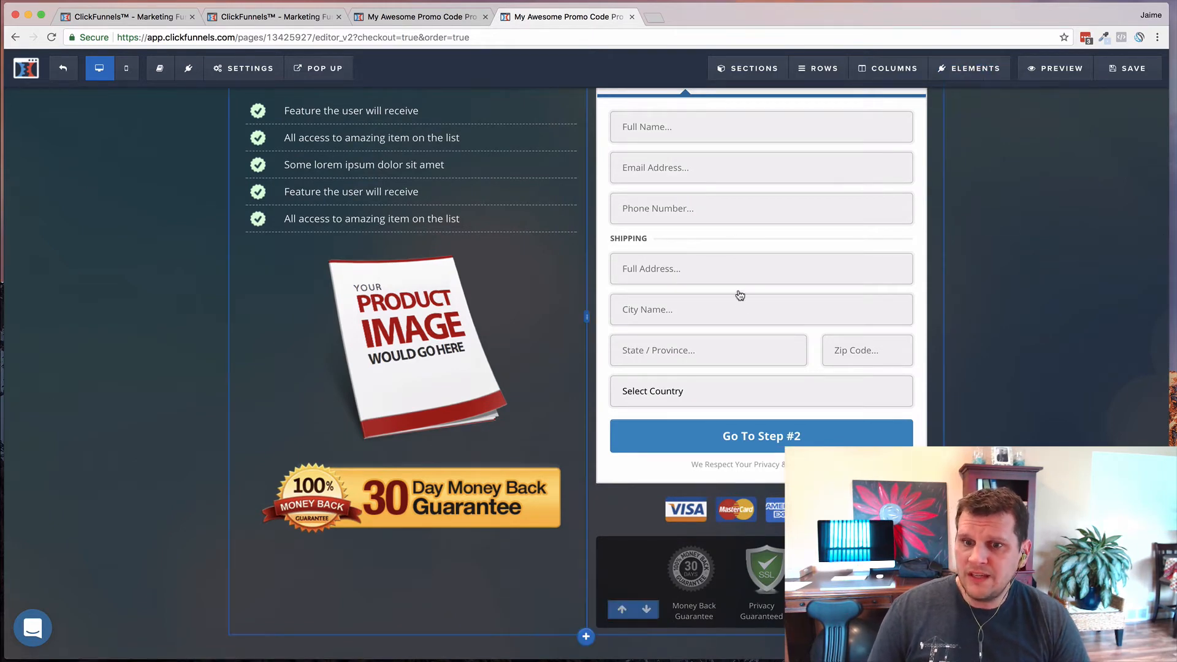
{"action": "scroll", "coordinate": [767, 255], "scroll_direction": "up", "scroll_amount": 2}
{"action": "scroll", "coordinate": [766, 276], "scroll_direction": "up", "scroll_amount": 2}
{"action": "scroll", "coordinate": [762, 300], "scroll_direction": "down", "scroll_amount": 2}
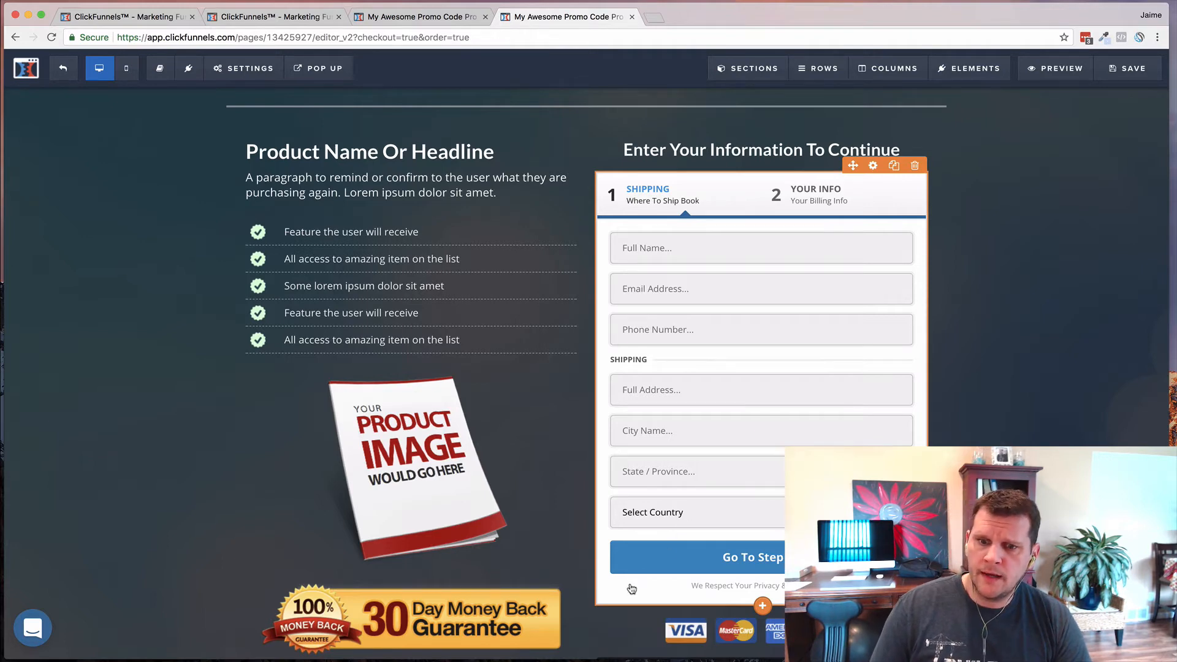
{"action": "mouse_move", "coordinate": [952, 71]}
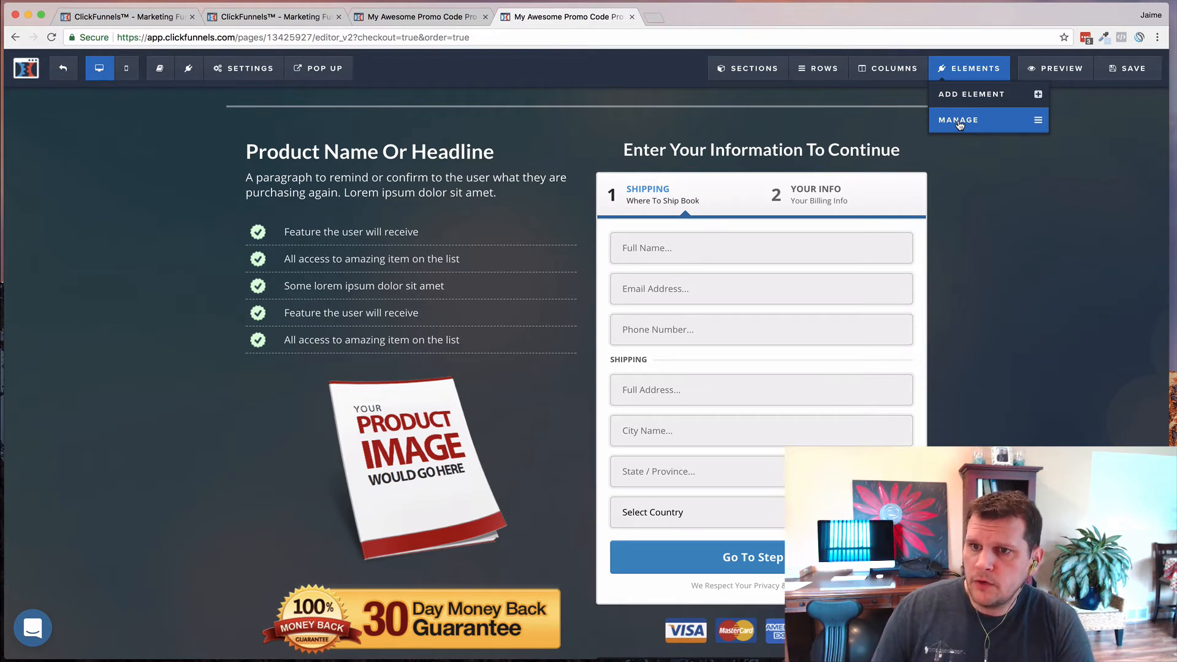
- Unhide the promo code section via Elements > Manage, then preview the page in a new tab
{"action": "left_click", "coordinate": [959, 122]}
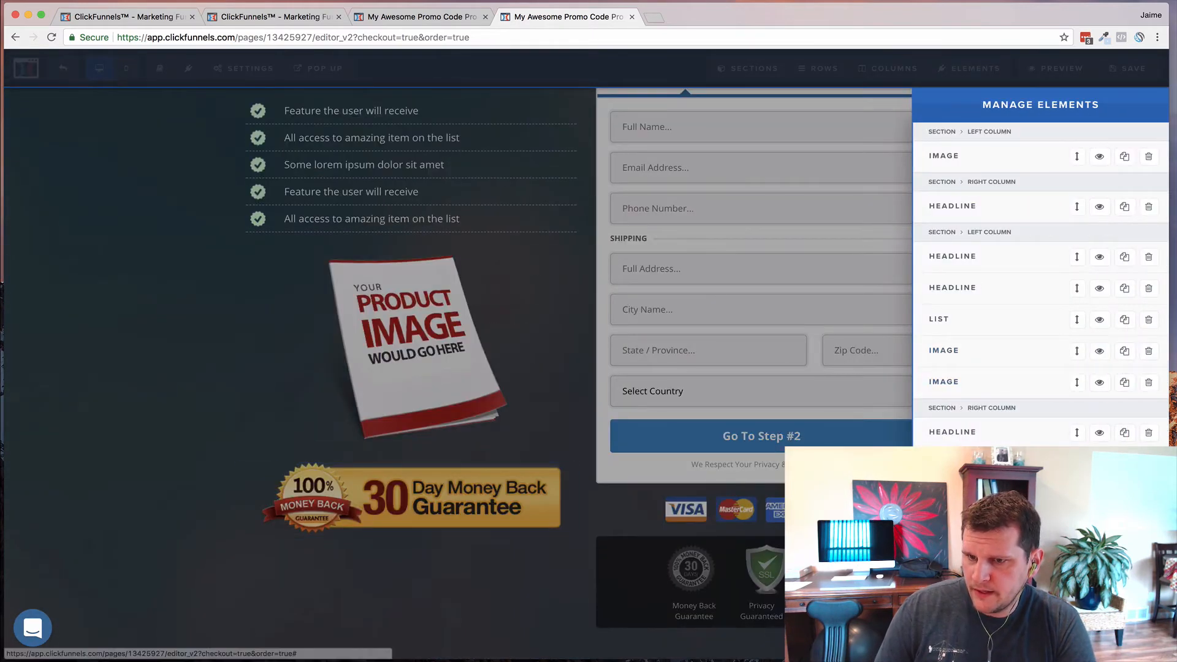
{"action": "left_click", "coordinate": [1100, 496]}
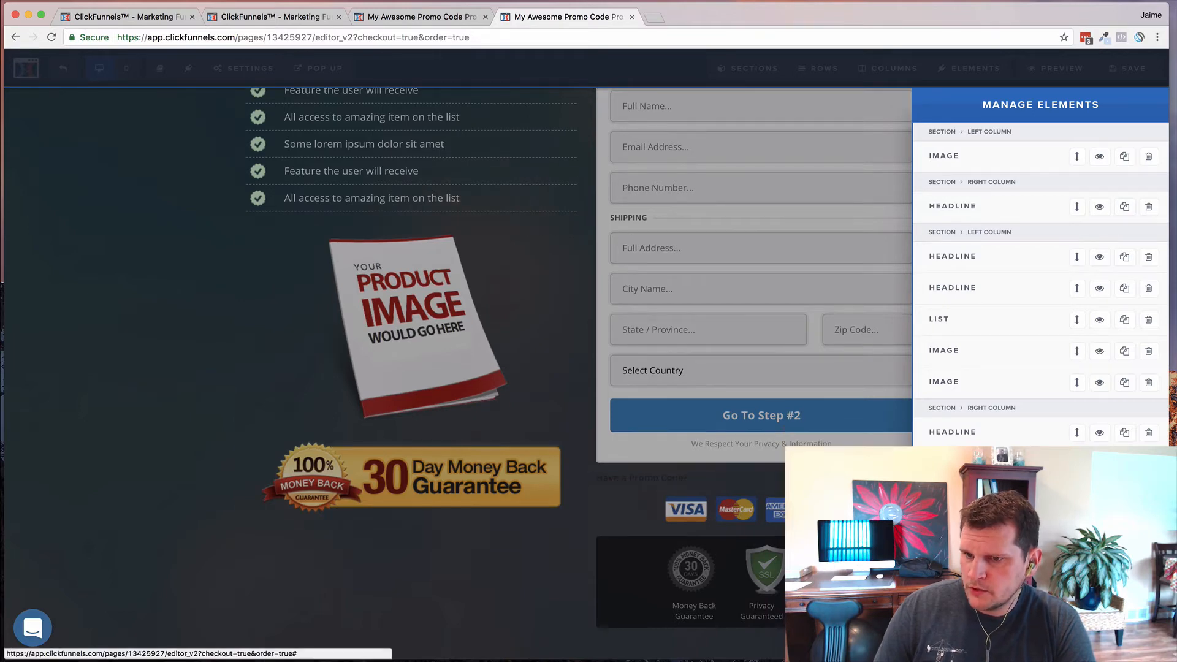
{"action": "scroll", "coordinate": [689, 408], "scroll_direction": "up", "scroll_amount": 5}
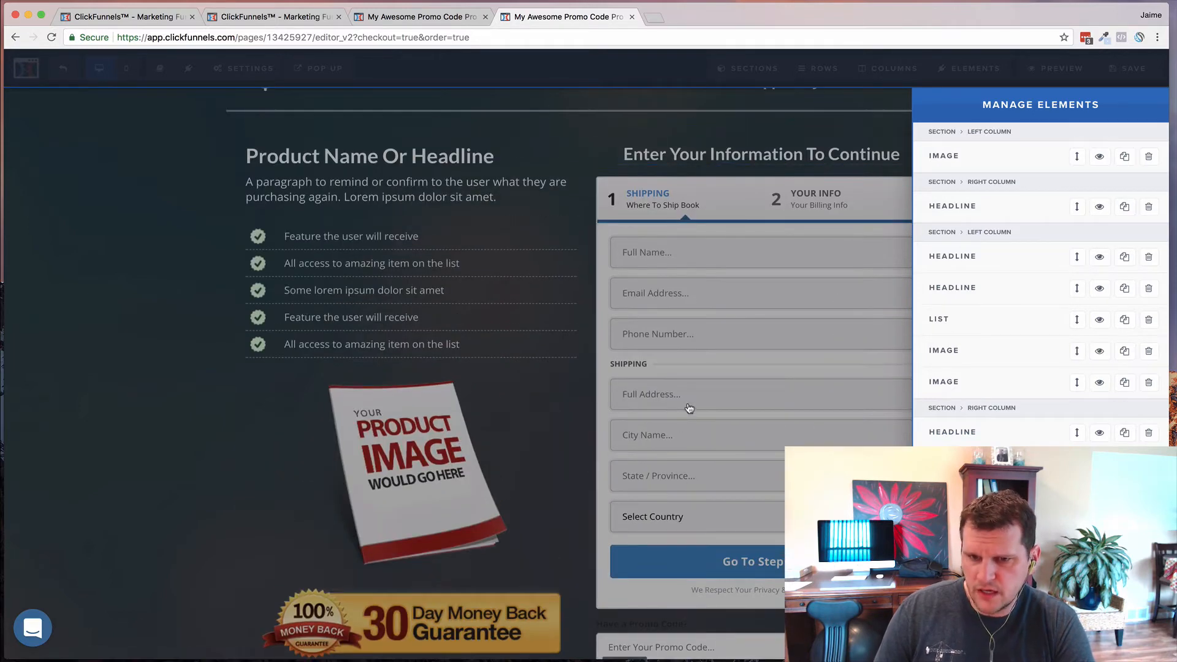
{"action": "left_click", "coordinate": [665, 625]}
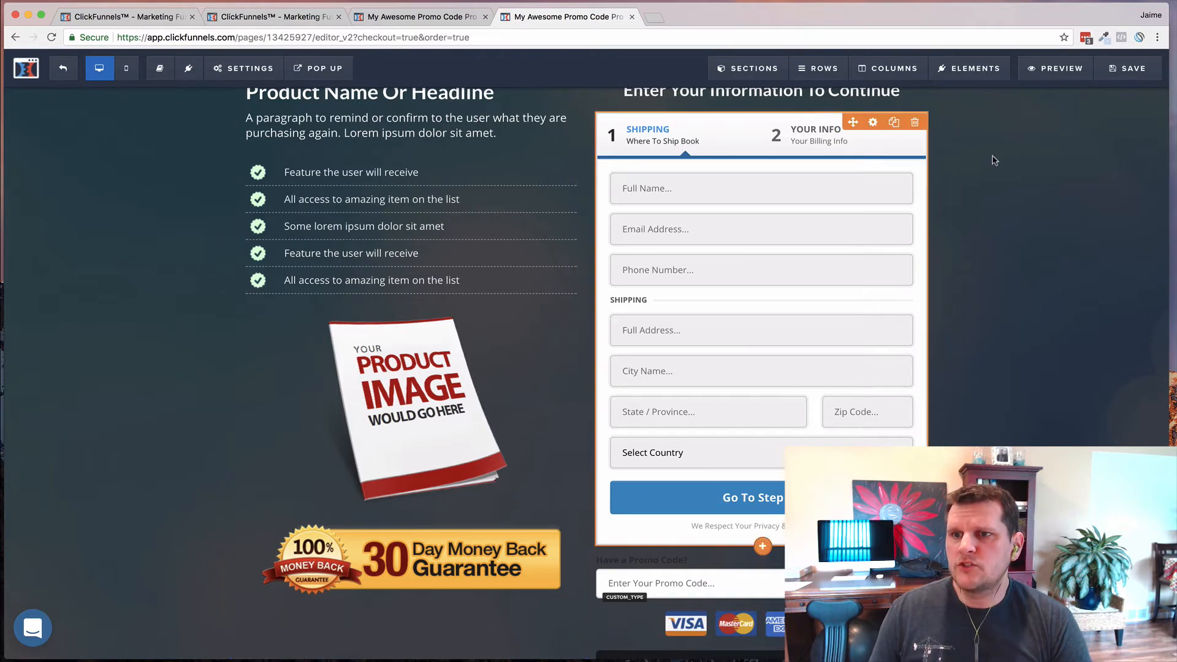
{"action": "left_click", "coordinate": [1052, 74]}
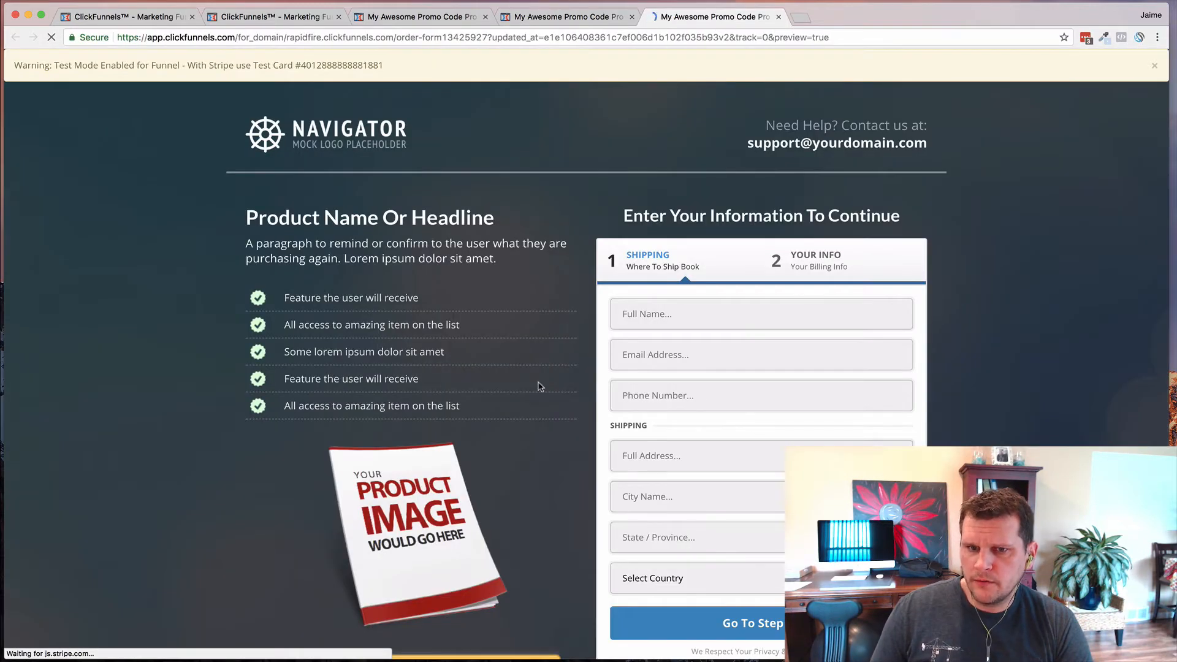
- Advance the test-filled preview to billing, listing Test Services 1–3 at $97, $297 and $397
{"action": "scroll", "coordinate": [517, 379], "scroll_direction": "down", "scroll_amount": 1}
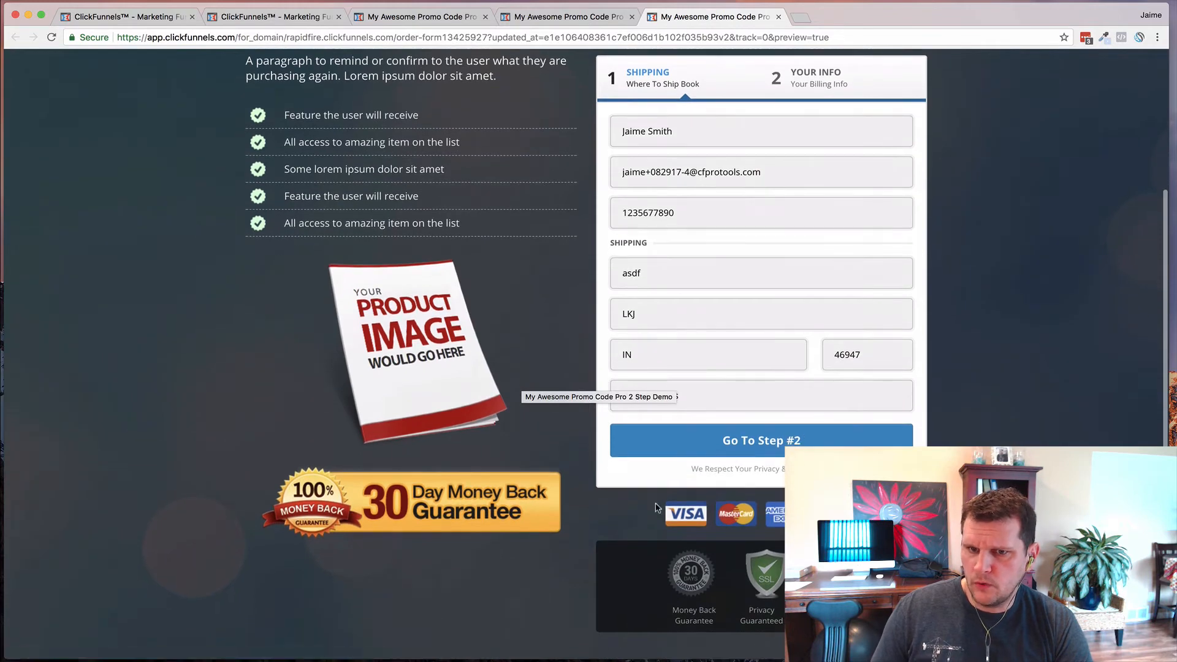
{"action": "scroll", "coordinate": [553, 417], "scroll_direction": "up", "scroll_amount": 1}
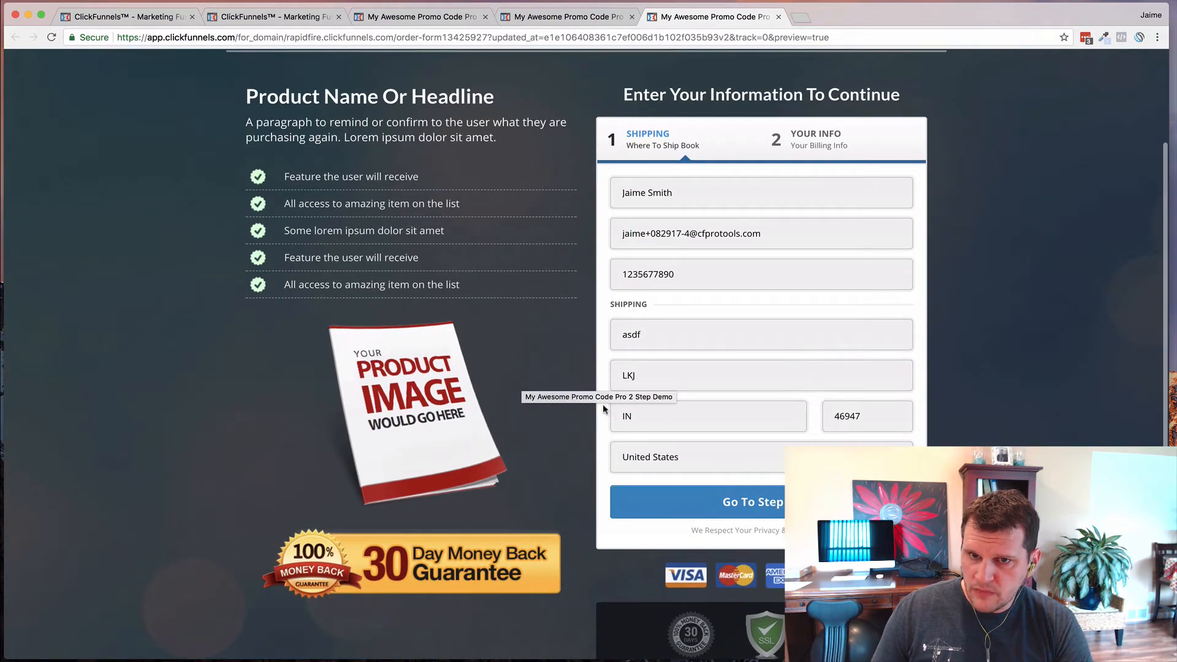
{"action": "scroll", "coordinate": [547, 426], "scroll_direction": "down", "scroll_amount": 2}
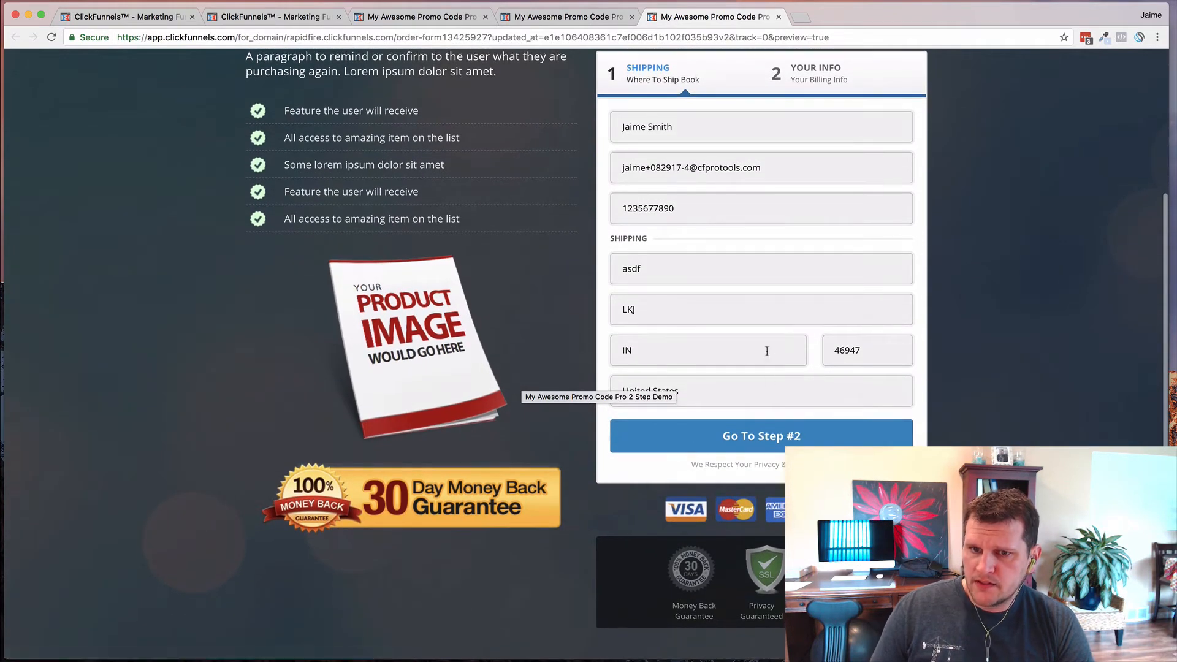
{"action": "scroll", "coordinate": [644, 340], "scroll_direction": "up", "scroll_amount": 2}
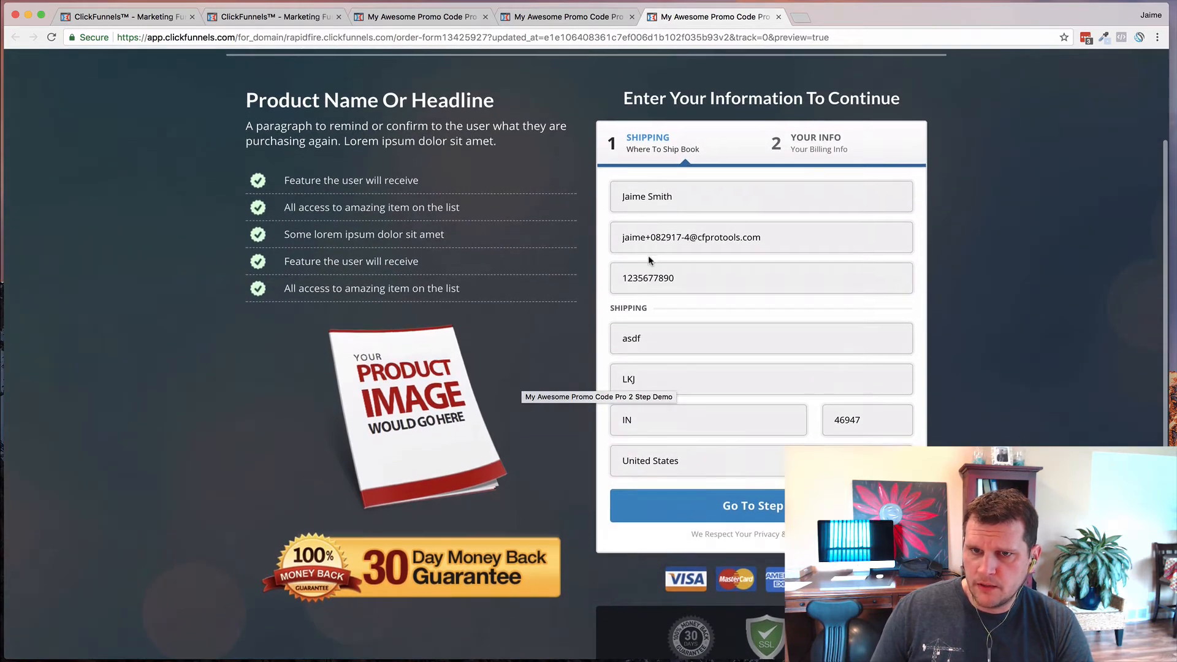
{"action": "scroll", "coordinate": [652, 227], "scroll_direction": "down", "scroll_amount": 2}
{"action": "left_click", "coordinate": [768, 438]}
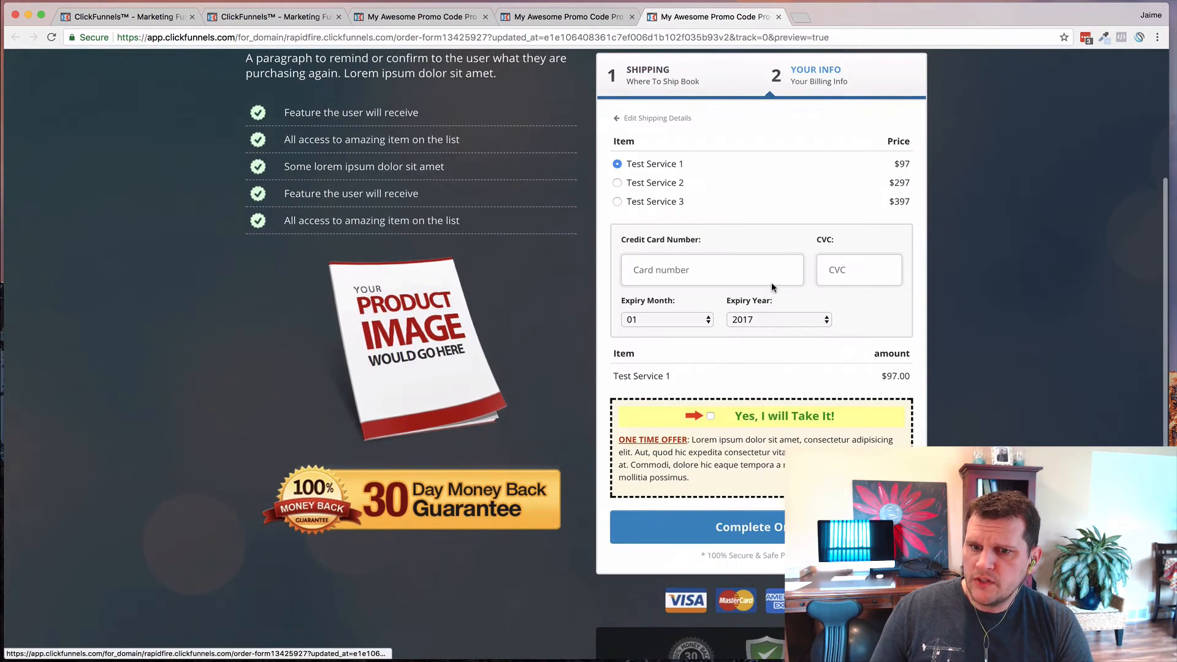
{"action": "scroll", "coordinate": [739, 257], "scroll_direction": "up", "scroll_amount": 4}
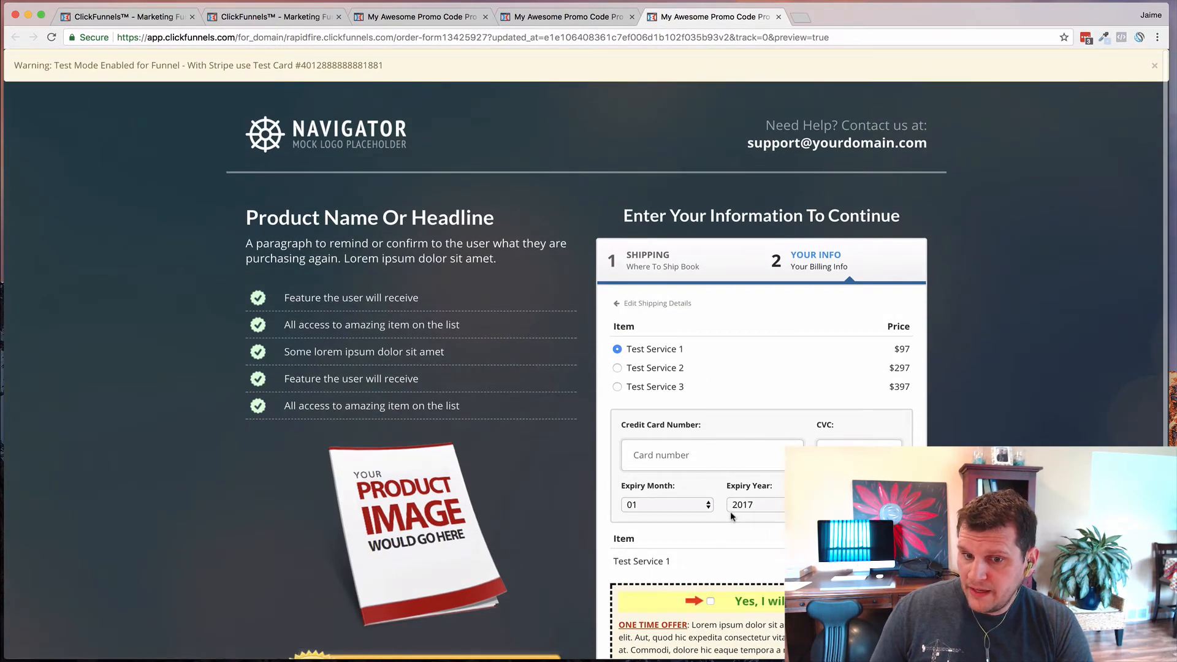
- Reload the preview with &pcon=1 appended to its web address
{"action": "left_click", "coordinate": [846, 38]}
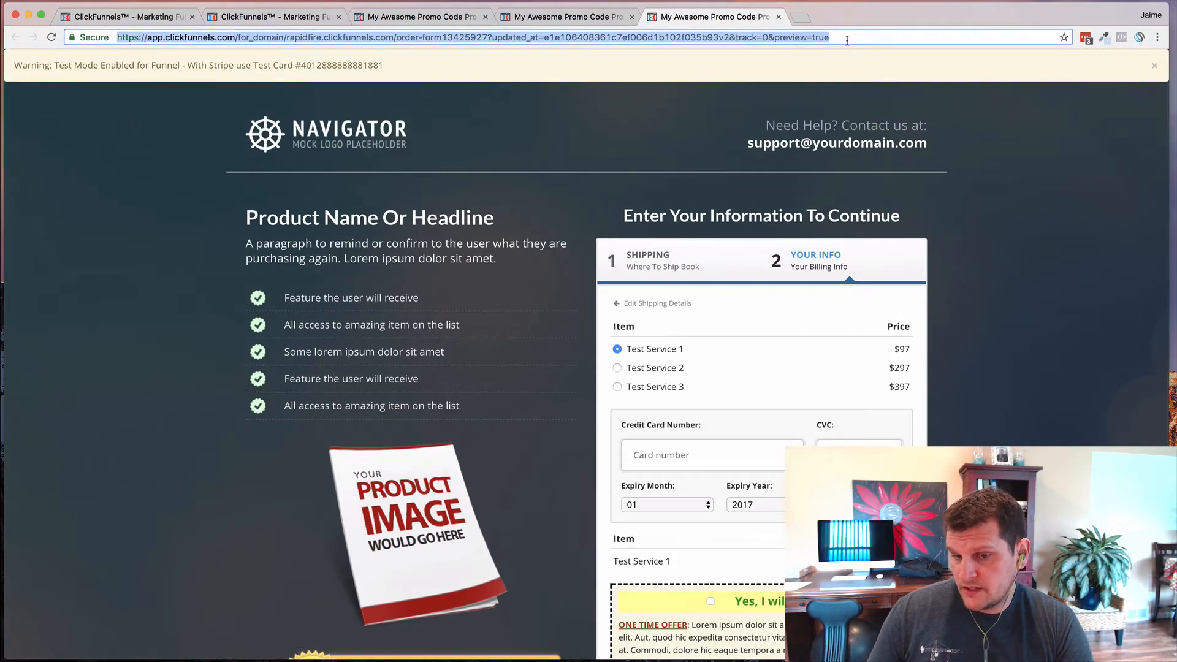
{"action": "key", "text": "Right"}
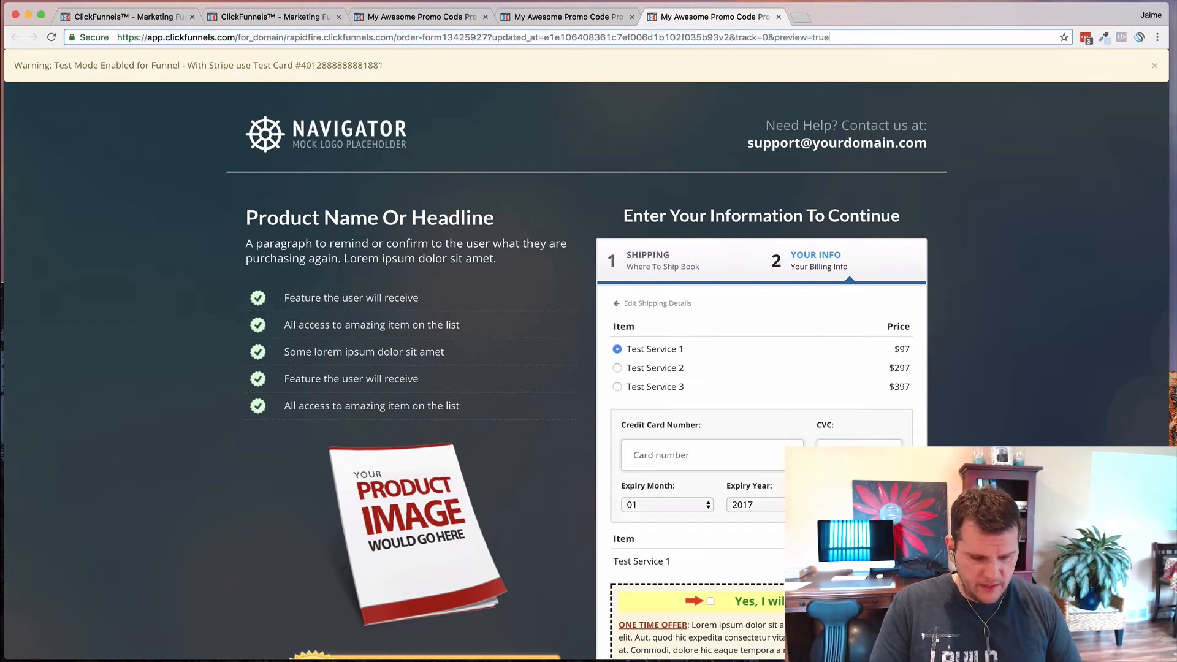
{"action": "type", "text": "&pcon=1"}
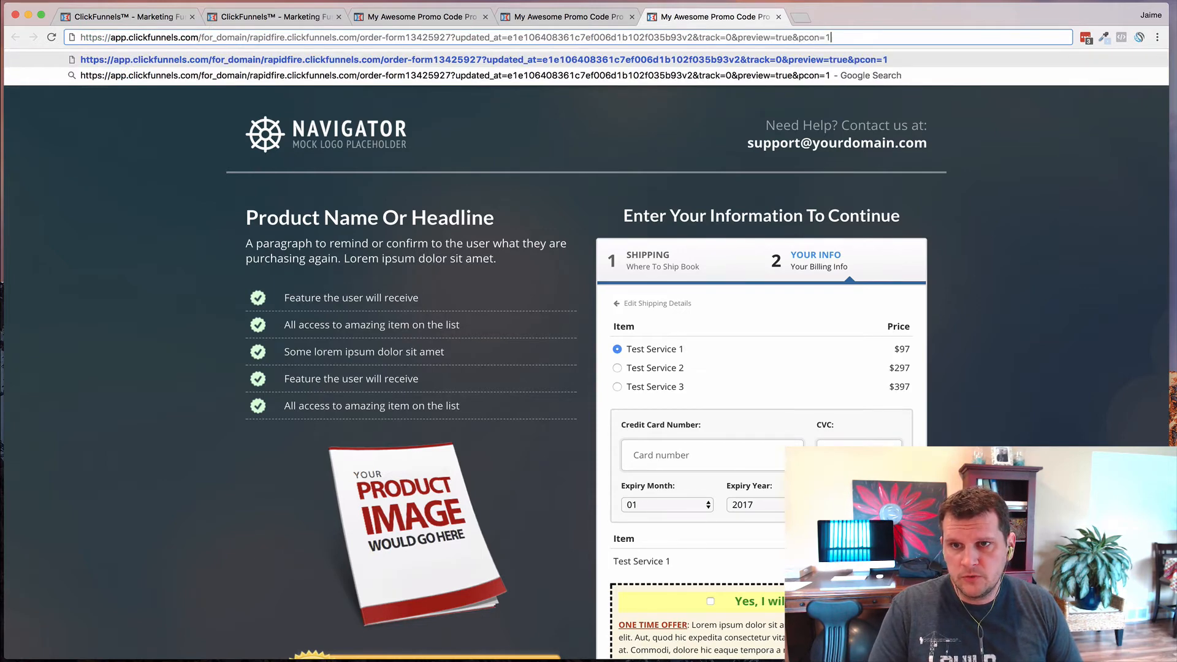
{"action": "key", "text": "Return"}
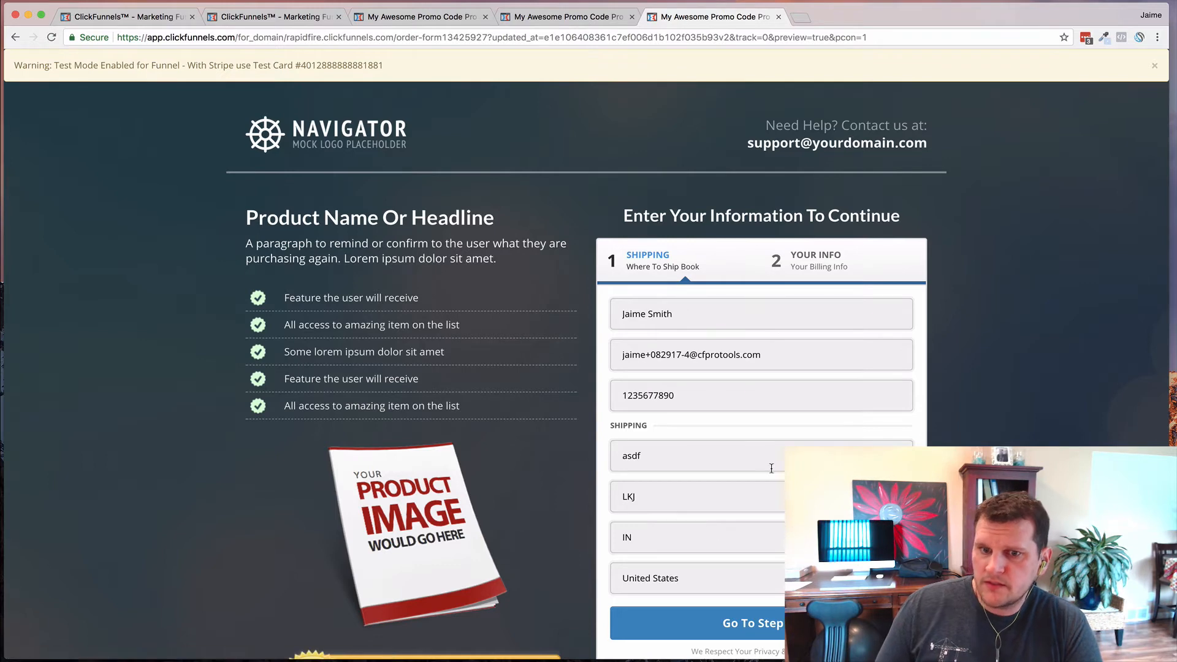
- On the billing step apply promo code 20OFF, dropping Service 2 to $277, then return to the editor
{"action": "scroll", "coordinate": [760, 467], "scroll_direction": "down", "scroll_amount": 2}
{"action": "scroll", "coordinate": [760, 467], "scroll_direction": "down", "scroll_amount": 1}
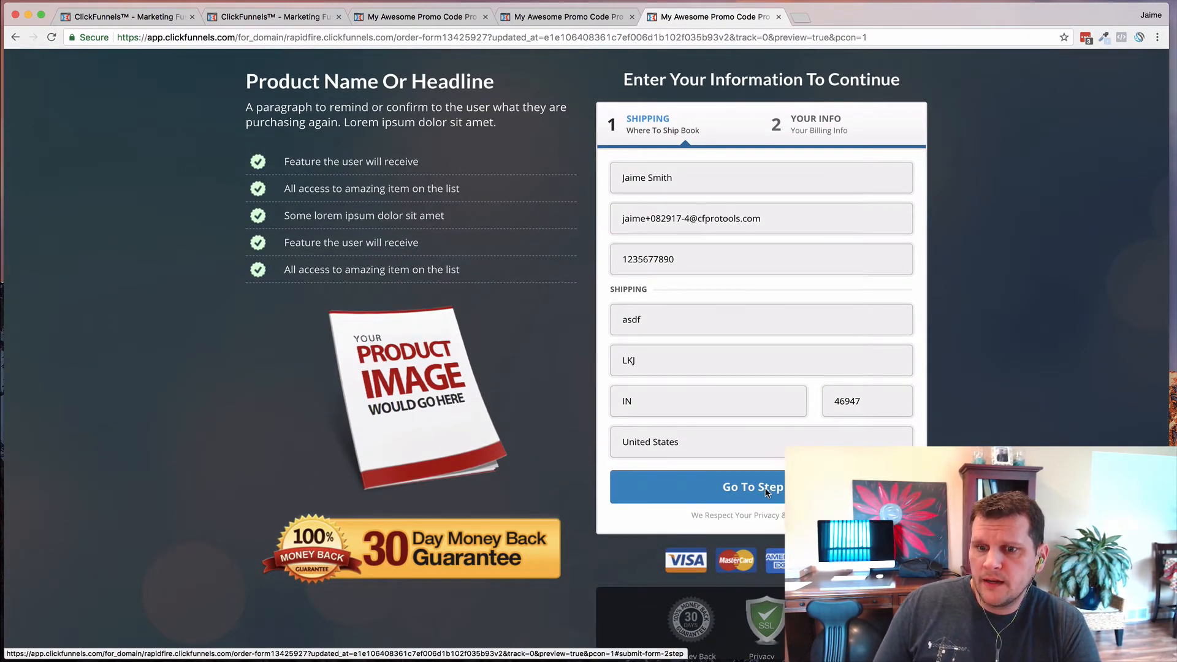
{"action": "left_click", "coordinate": [767, 493]}
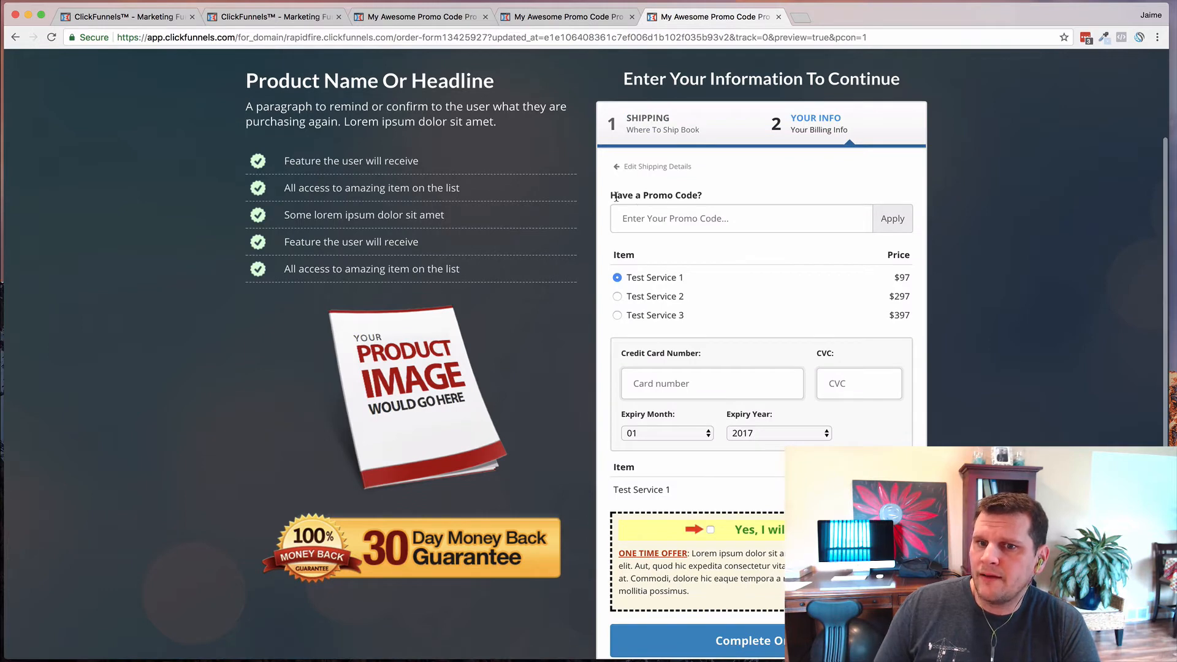
{"action": "left_click", "coordinate": [667, 224]}
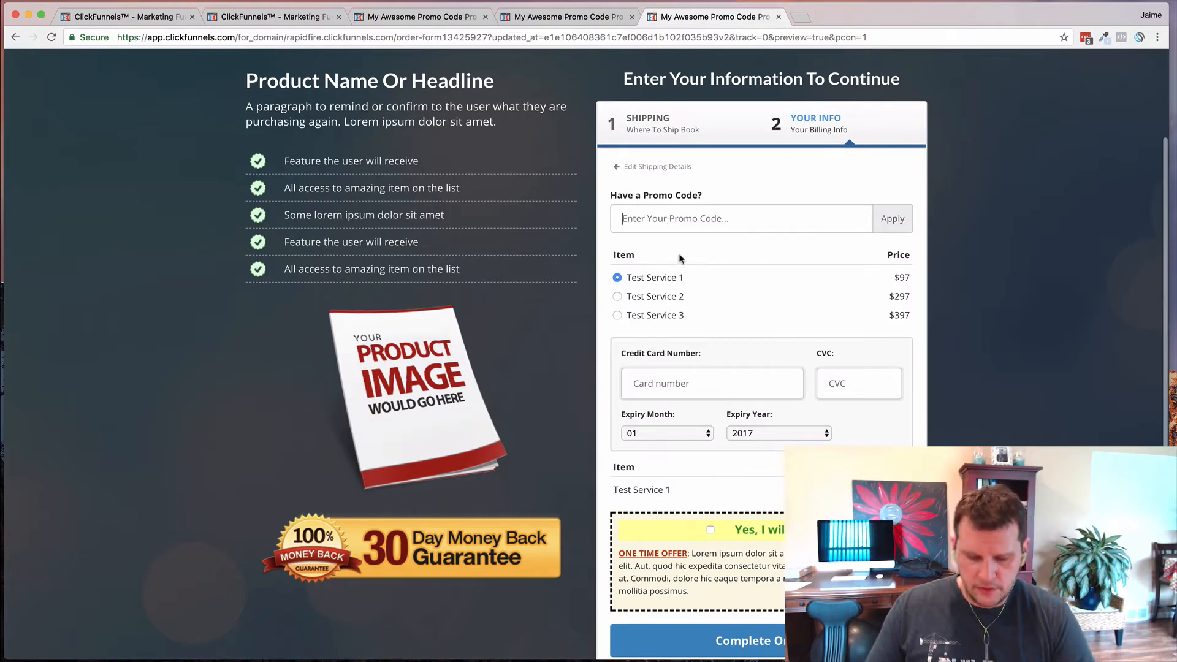
{"action": "type", "text": "20OFF"}
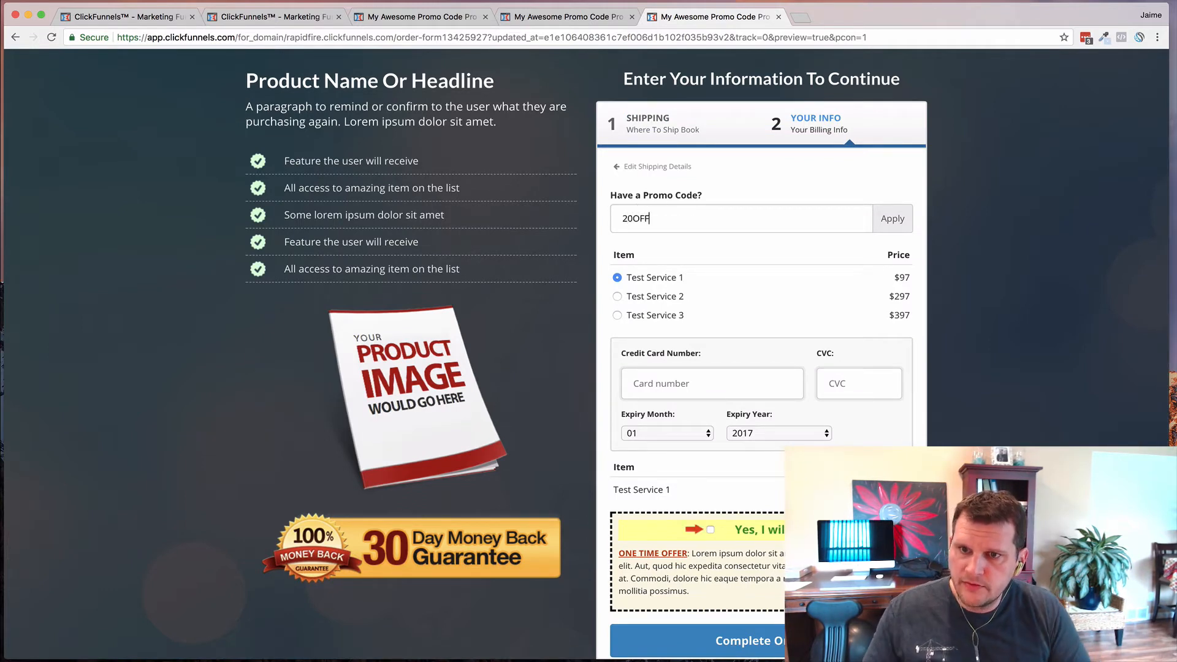
{"action": "left_click", "coordinate": [893, 222]}
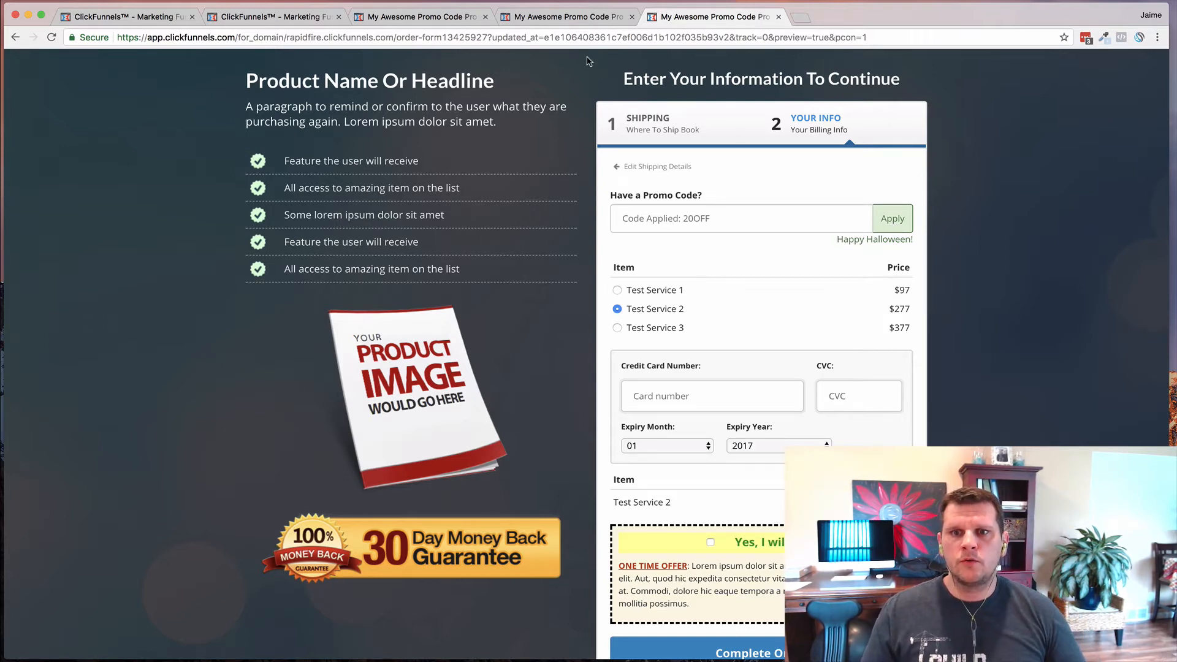
{"action": "left_click", "coordinate": [563, 20]}
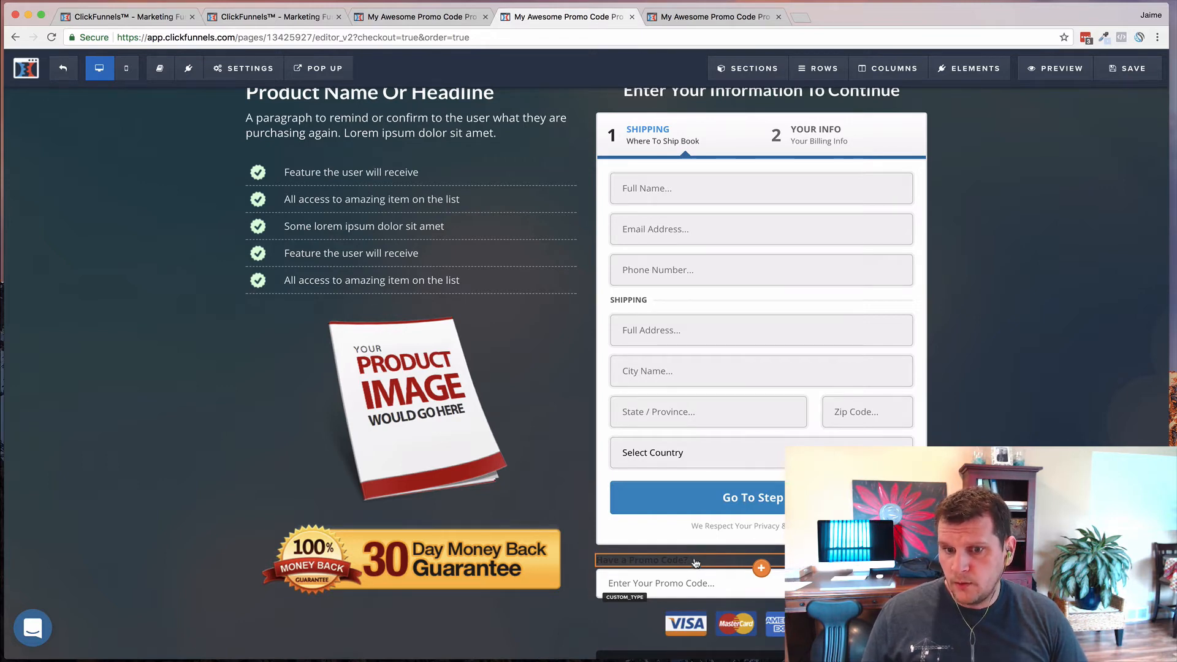
- Inspect the CSS info of the Have a Promo Code? headline
{"action": "left_click", "coordinate": [695, 561]}
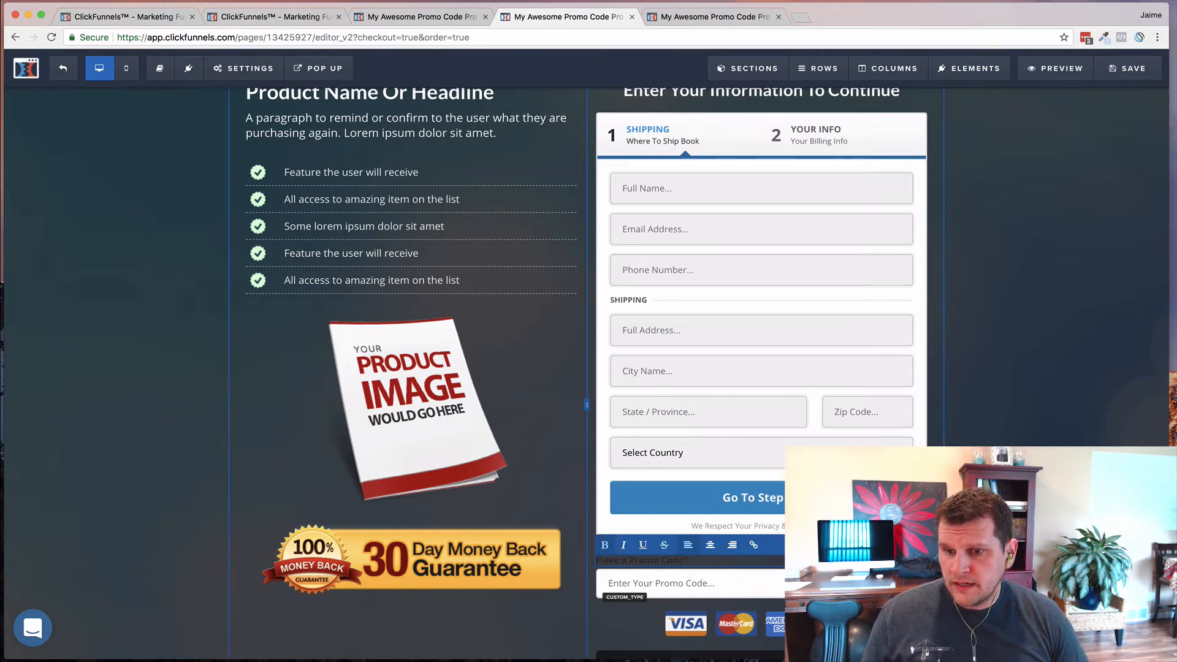
{"action": "left_click", "coordinate": [915, 545]}
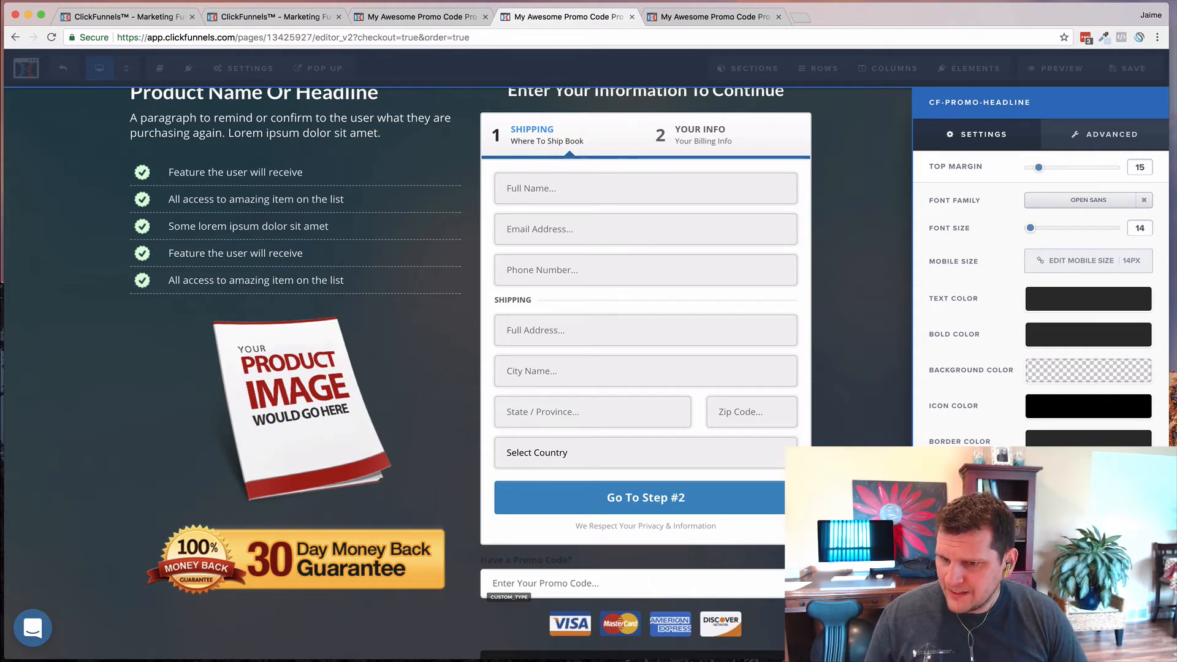
{"action": "left_click", "coordinate": [1040, 644]}
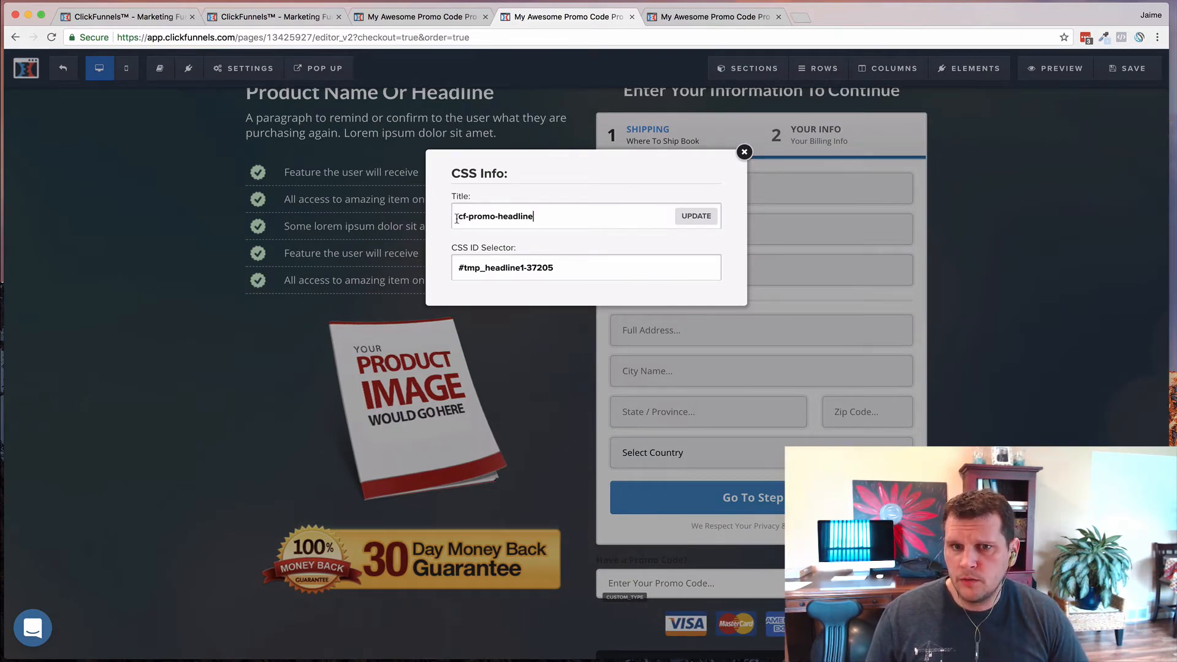
{"action": "left_click", "coordinate": [697, 217]}
- Check that the promo code input's CSS title is cf-promo-input, then close the CSS Info box
{"action": "scroll", "coordinate": [972, 400], "scroll_direction": "down", "scroll_amount": 3}
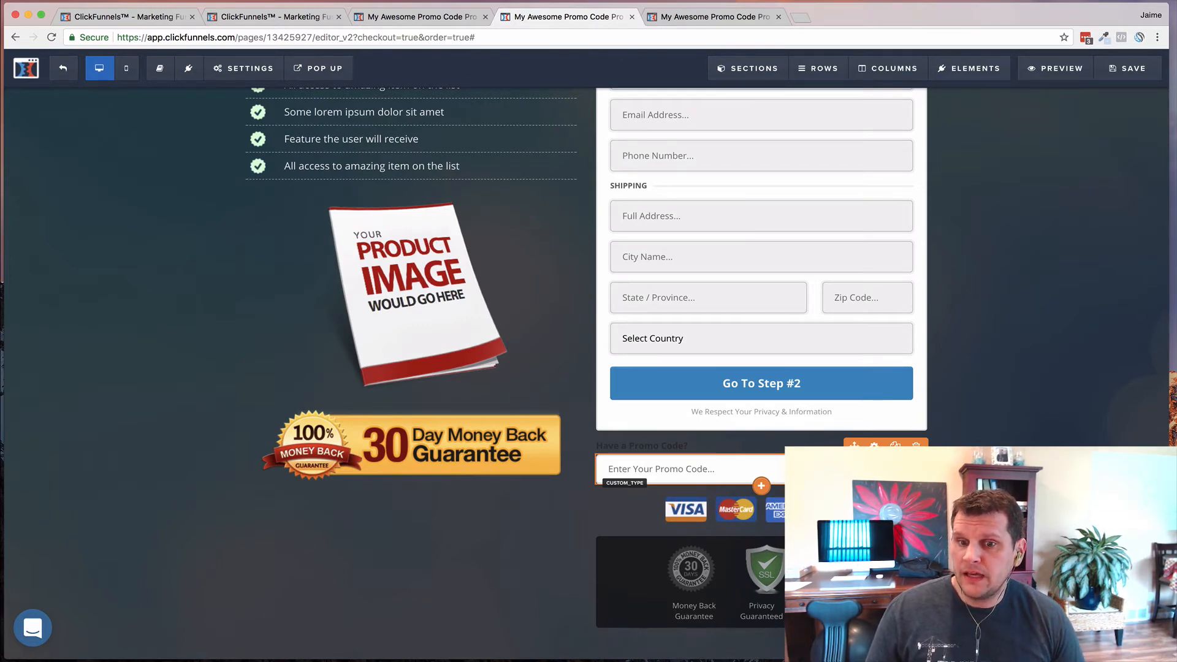
{"action": "left_click", "coordinate": [875, 445]}
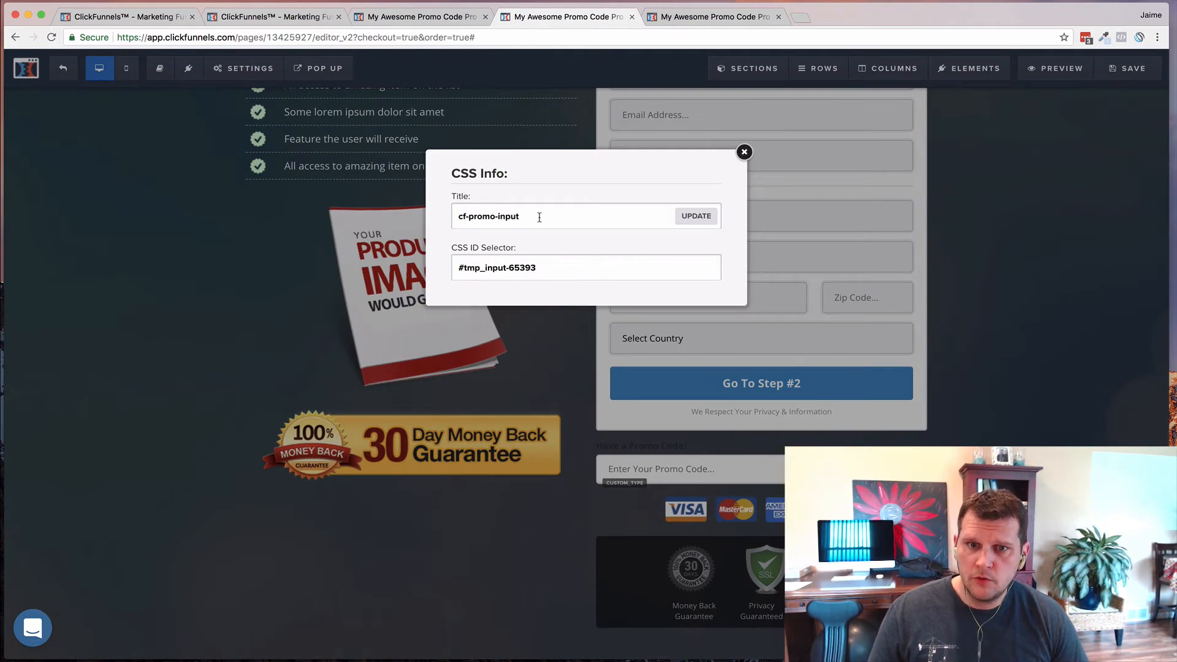
{"action": "left_click", "coordinate": [540, 218]}
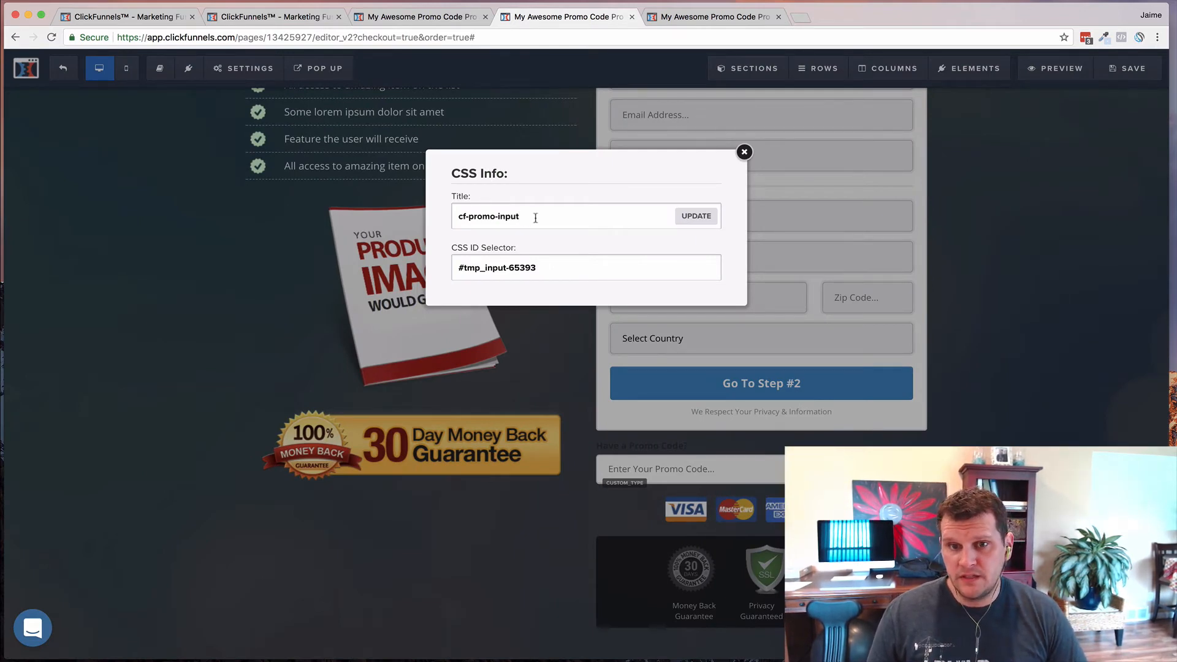
{"action": "left_click", "coordinate": [993, 276]}
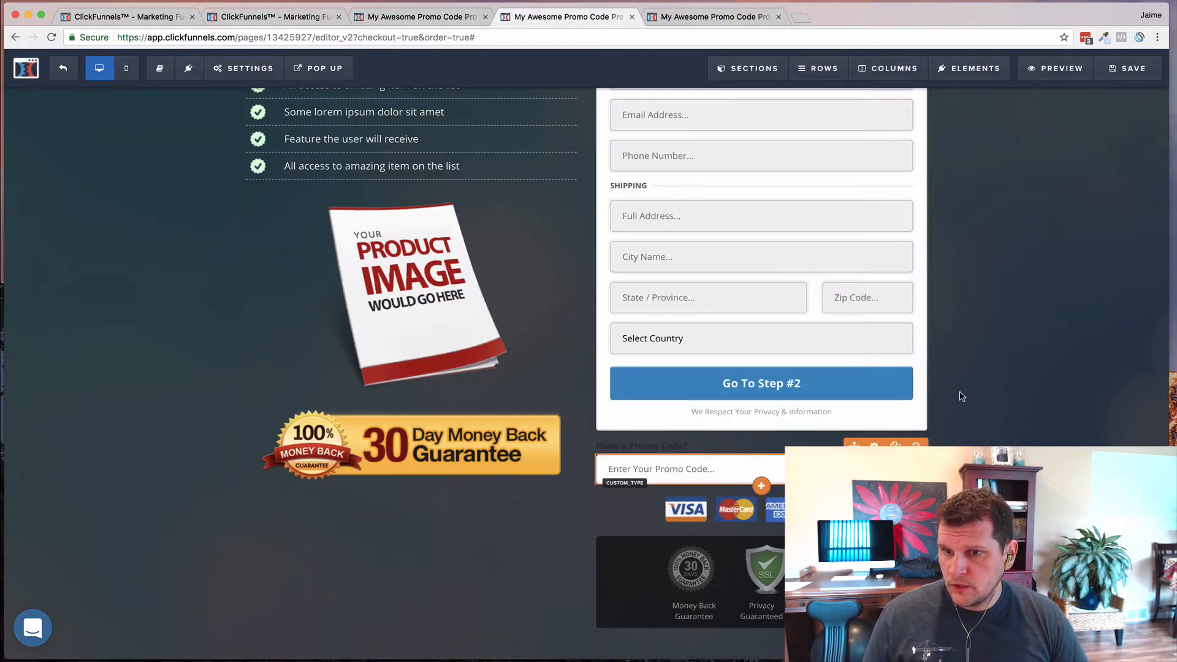
- Review the promo code field's CSS info once more
{"action": "left_click", "coordinate": [687, 469]}
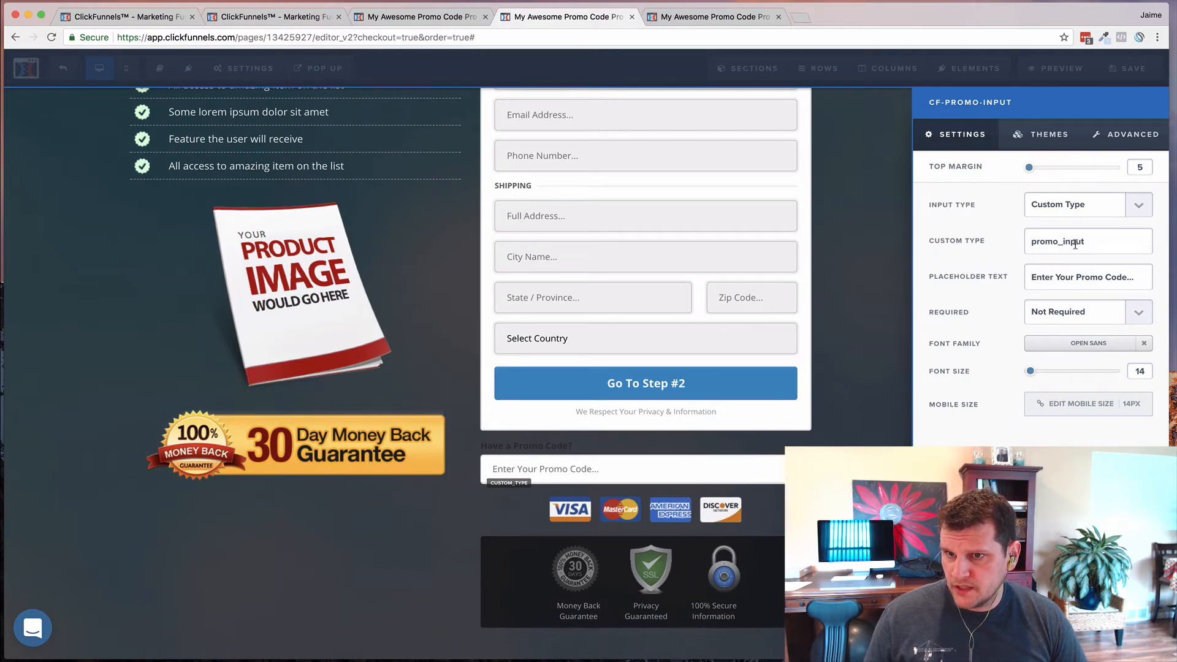
{"action": "left_click", "coordinate": [1042, 644]}
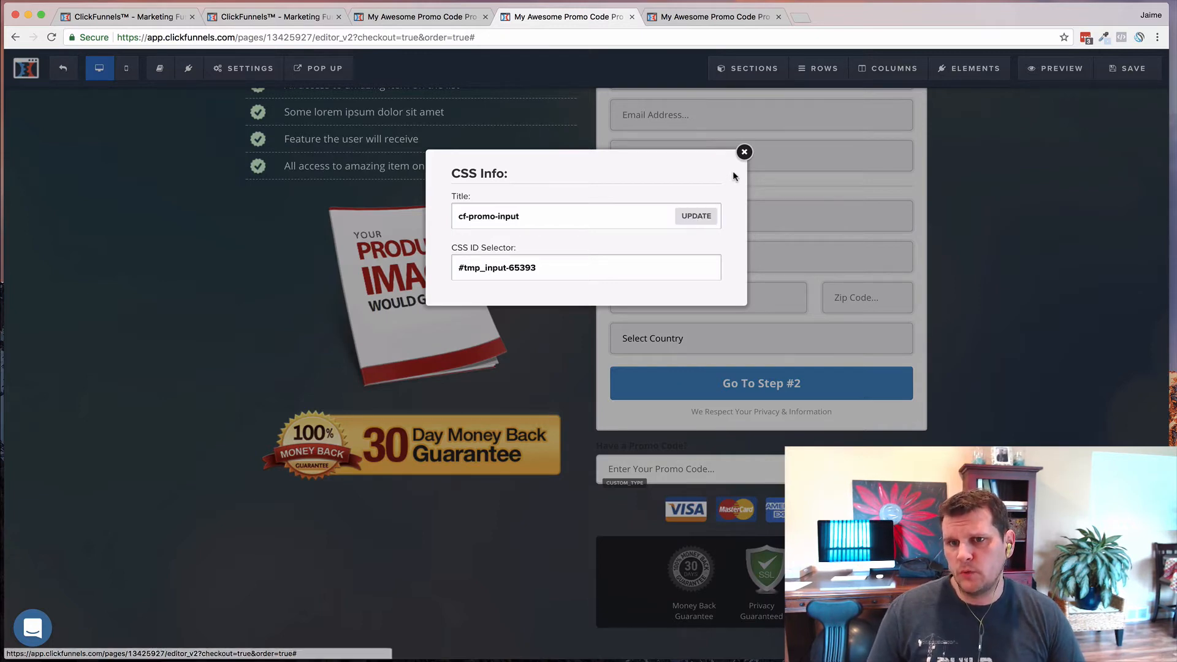
{"action": "left_click", "coordinate": [744, 152]}
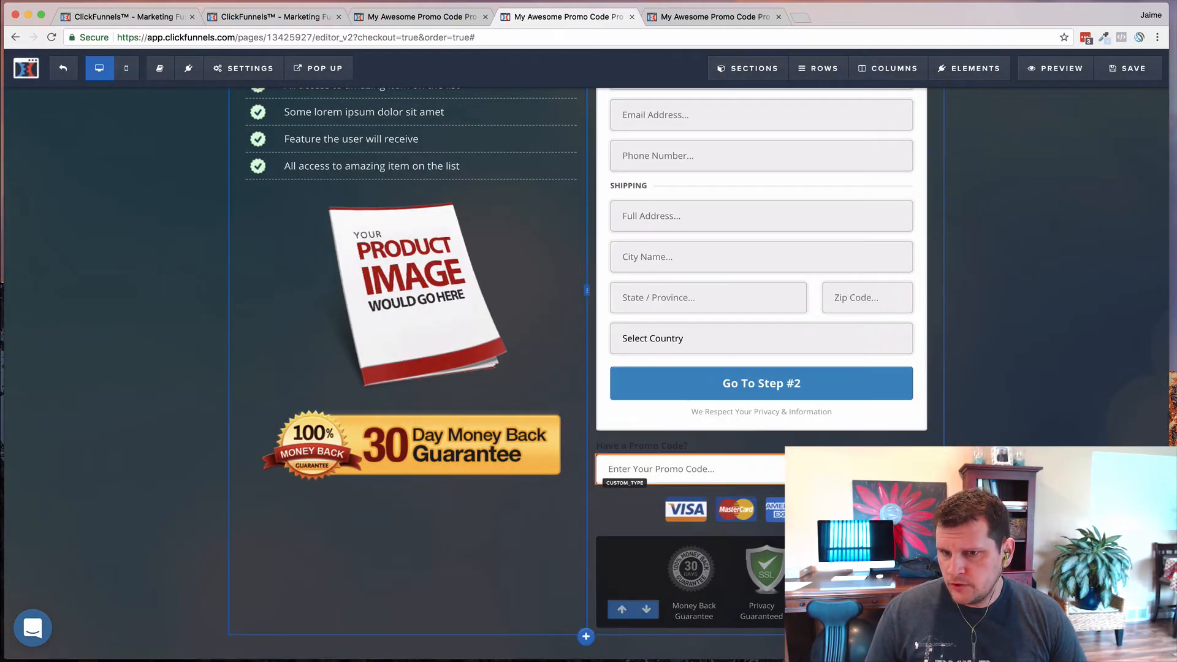
- Hide the Have a Promo Code? headline and the promo code field, then save the page
{"action": "mouse_move", "coordinate": [883, 436]}
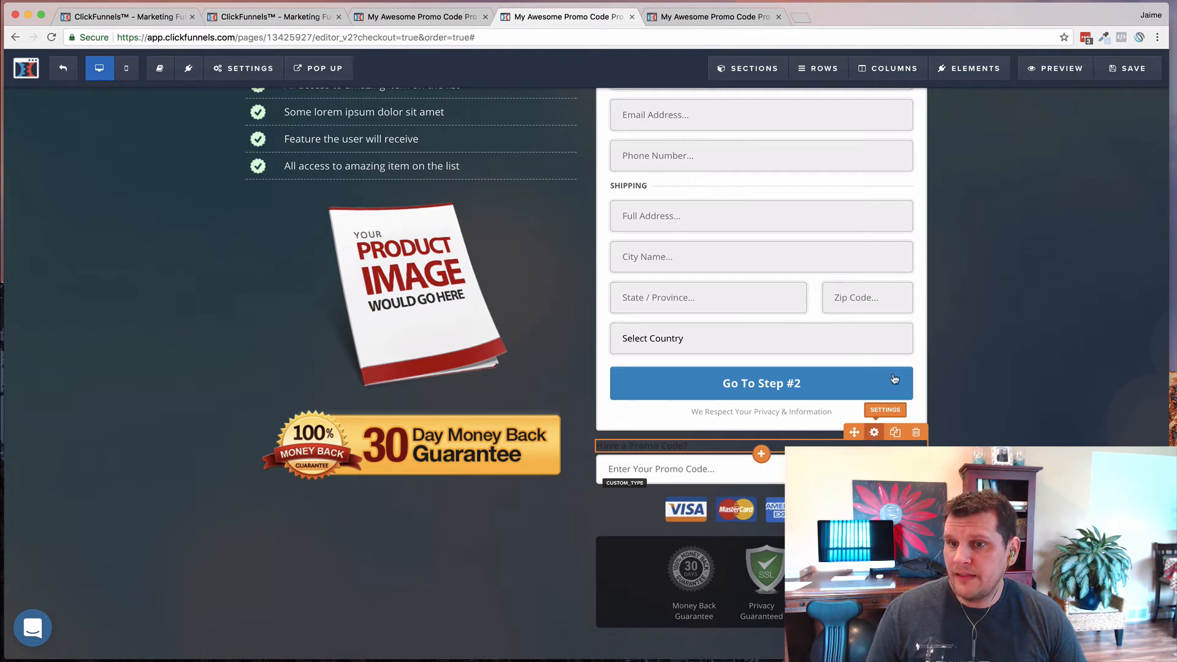
{"action": "left_click", "coordinate": [874, 432]}
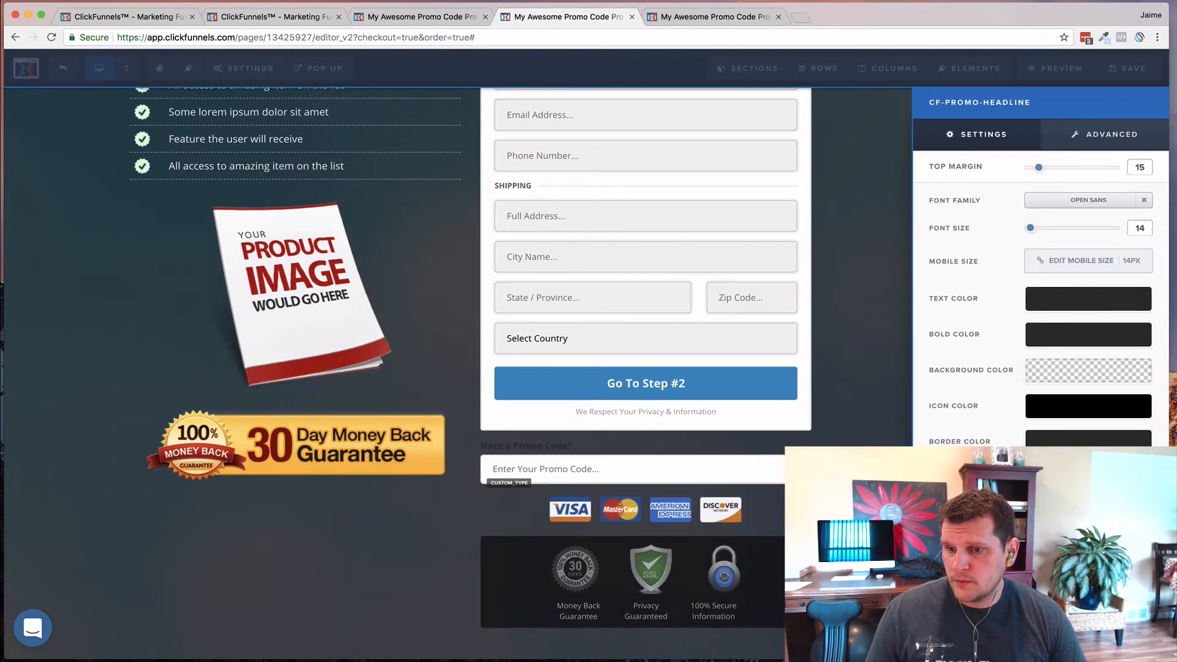
{"action": "left_click", "coordinate": [957, 641]}
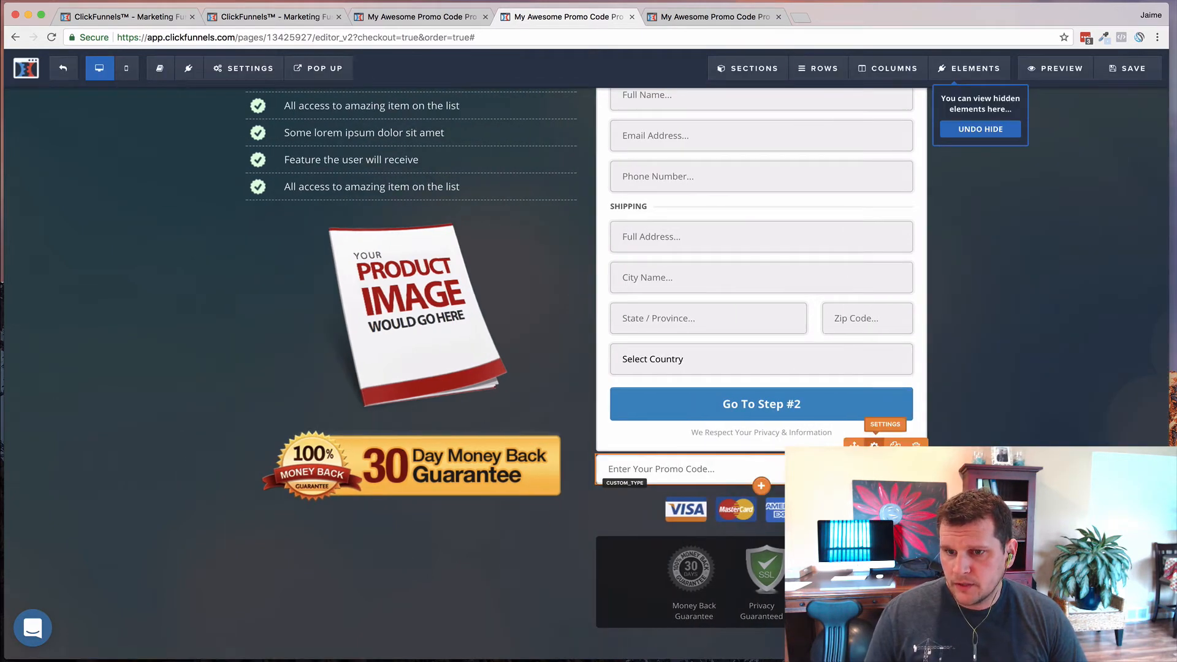
{"action": "left_click", "coordinate": [874, 445]}
{"action": "left_click", "coordinate": [1125, 73]}
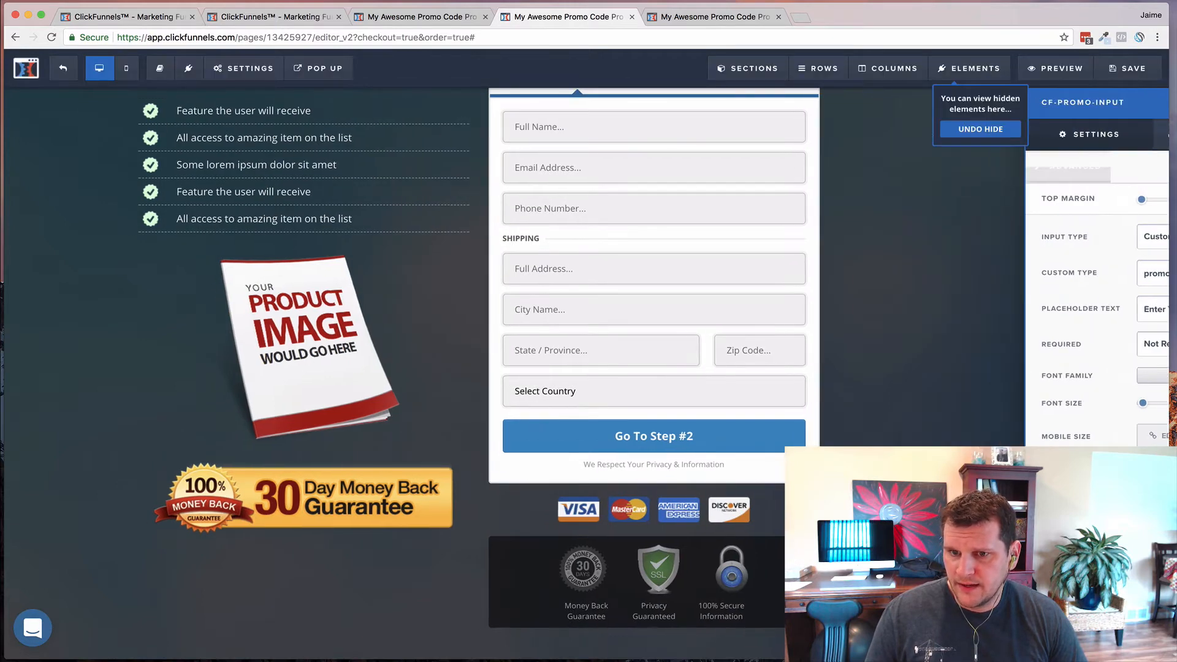
{"action": "left_click", "coordinate": [1126, 73]}
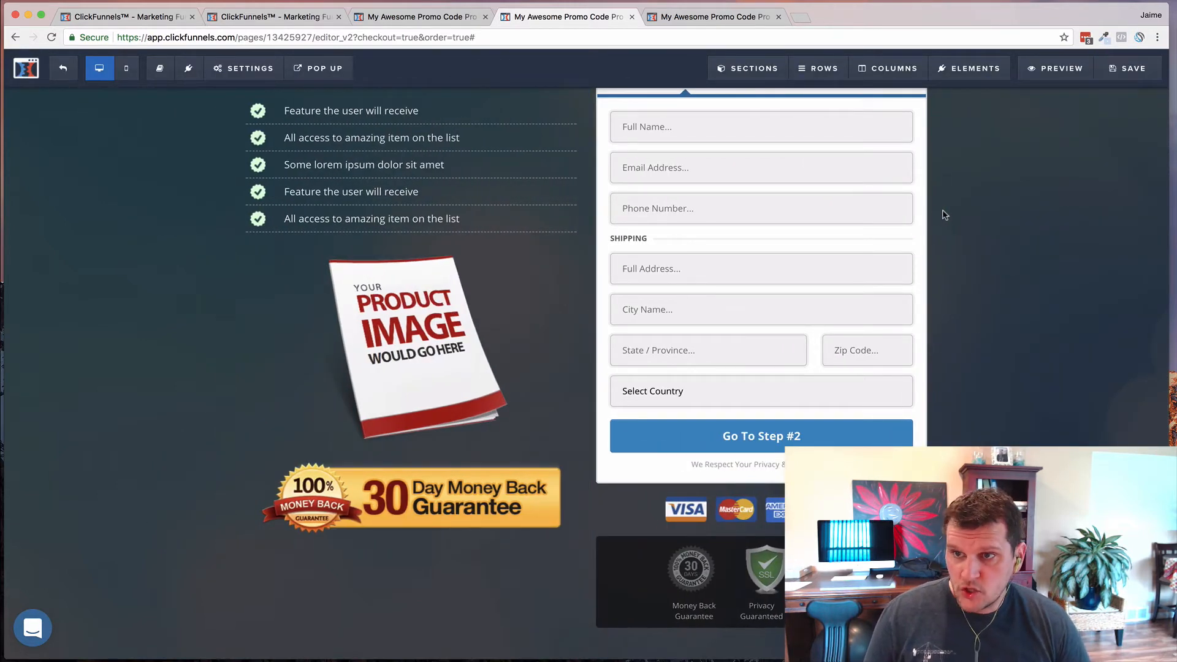
- Review the promo-code script (onlyOnFlag true, codes 50OFF/FIFTYOFF) in the page's tracking code, then save
{"action": "left_click", "coordinate": [244, 70]}
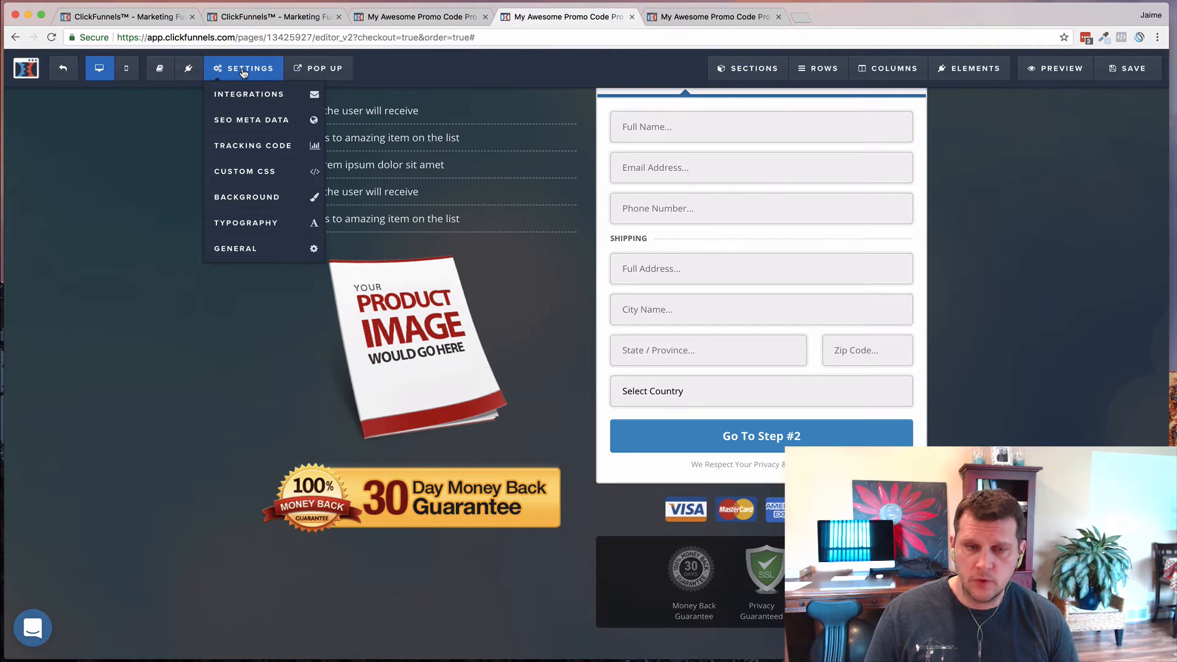
{"action": "left_click", "coordinate": [250, 149]}
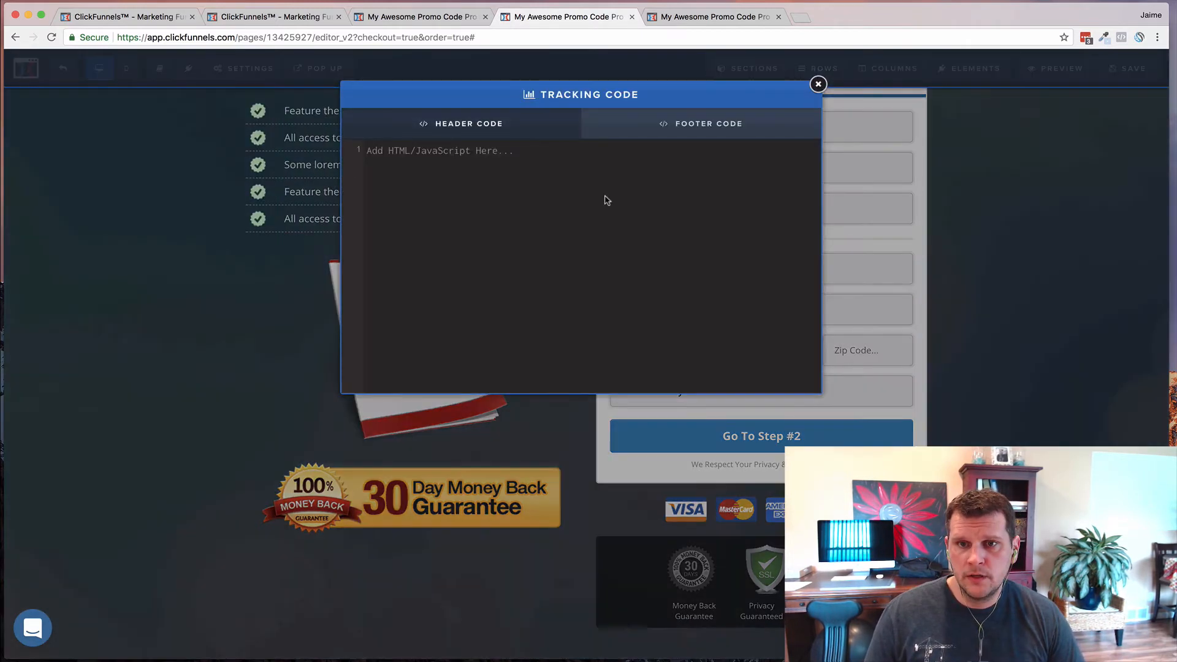
{"action": "left_click", "coordinate": [709, 132]}
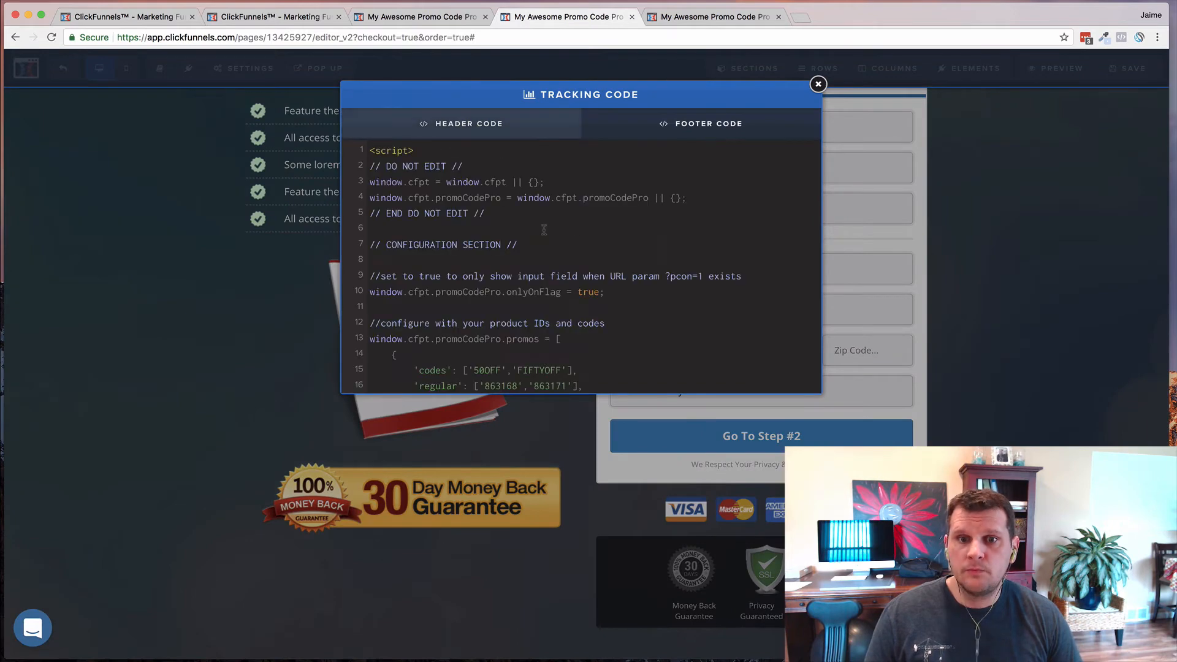
{"action": "scroll", "coordinate": [535, 212], "scroll_direction": "down", "scroll_amount": 10}
{"action": "scroll", "coordinate": [535, 212], "scroll_direction": "up", "scroll_amount": 10}
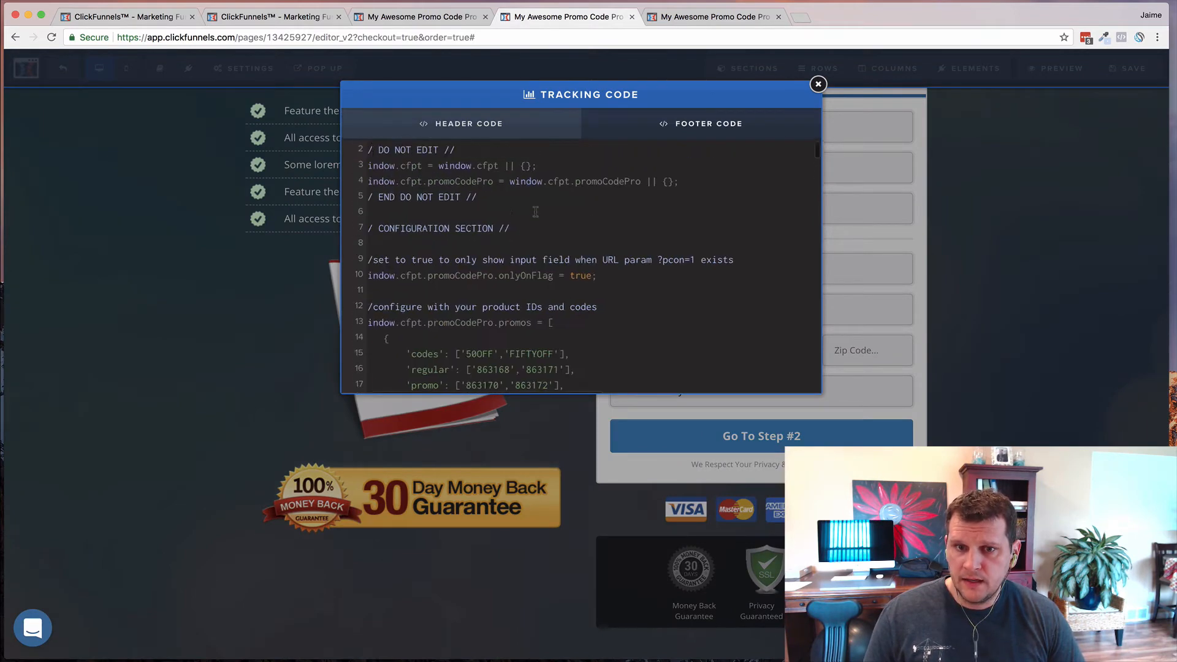
{"action": "scroll", "coordinate": [535, 212], "scroll_direction": "right", "scroll_amount": 1}
{"action": "left_click", "coordinate": [1043, 157]}
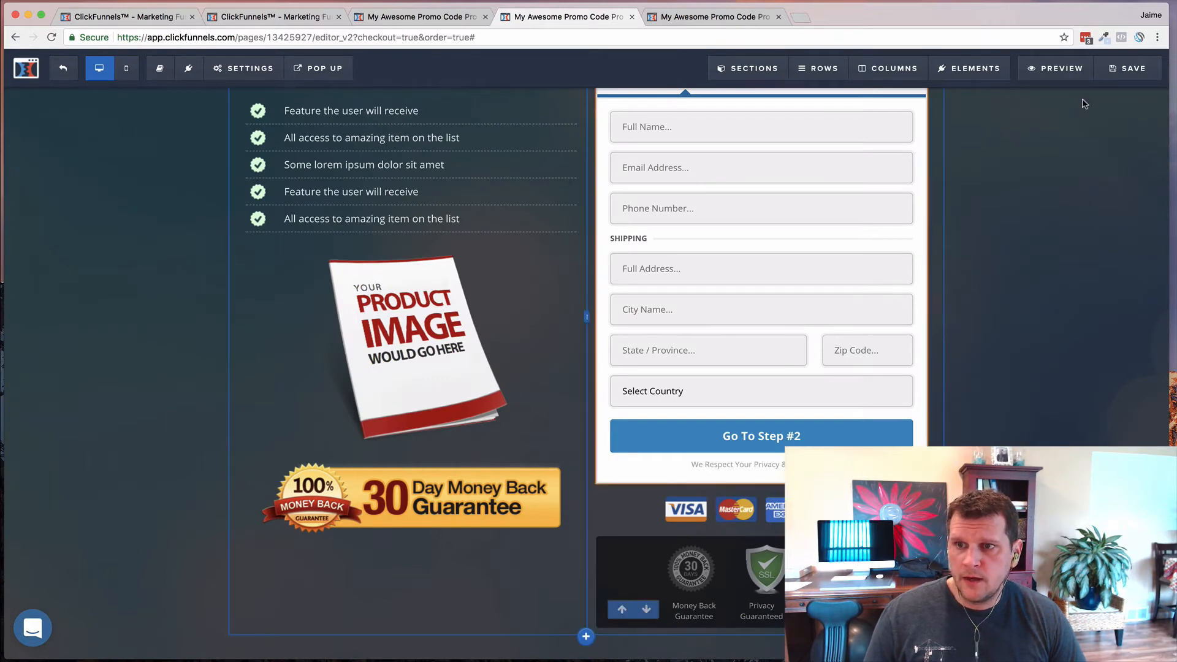
{"action": "left_click", "coordinate": [1100, 84]}
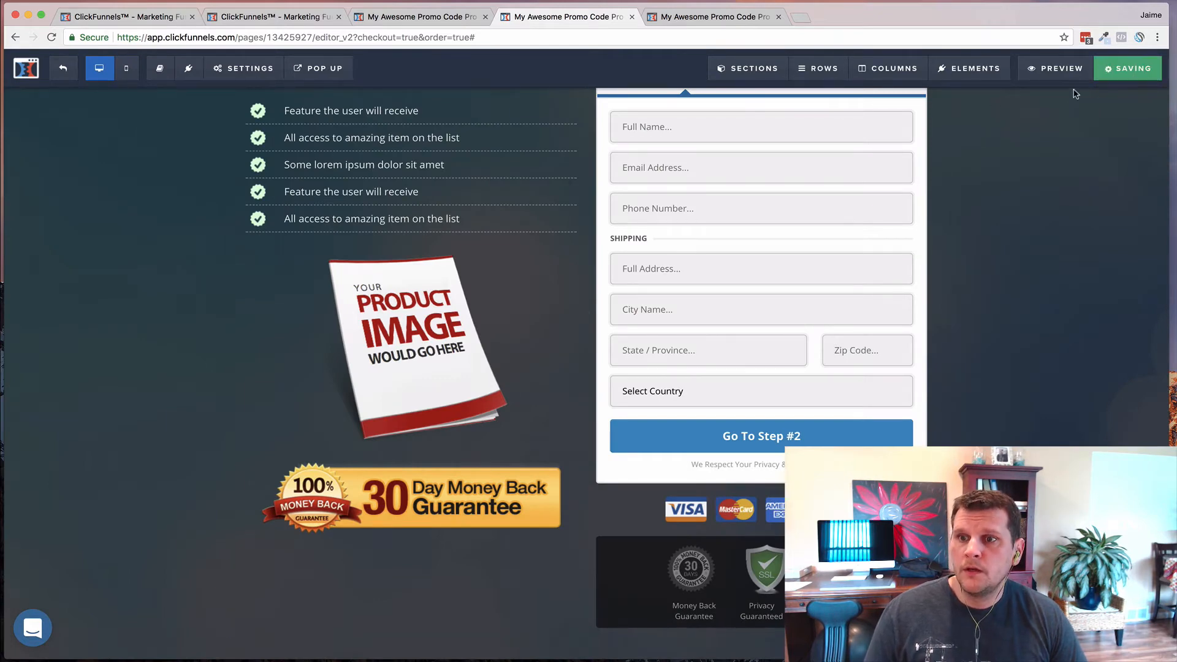
- Open the saved order page preview in an incognito window, showing step 1's shipping fields
{"action": "right_click", "coordinate": [1038, 72]}
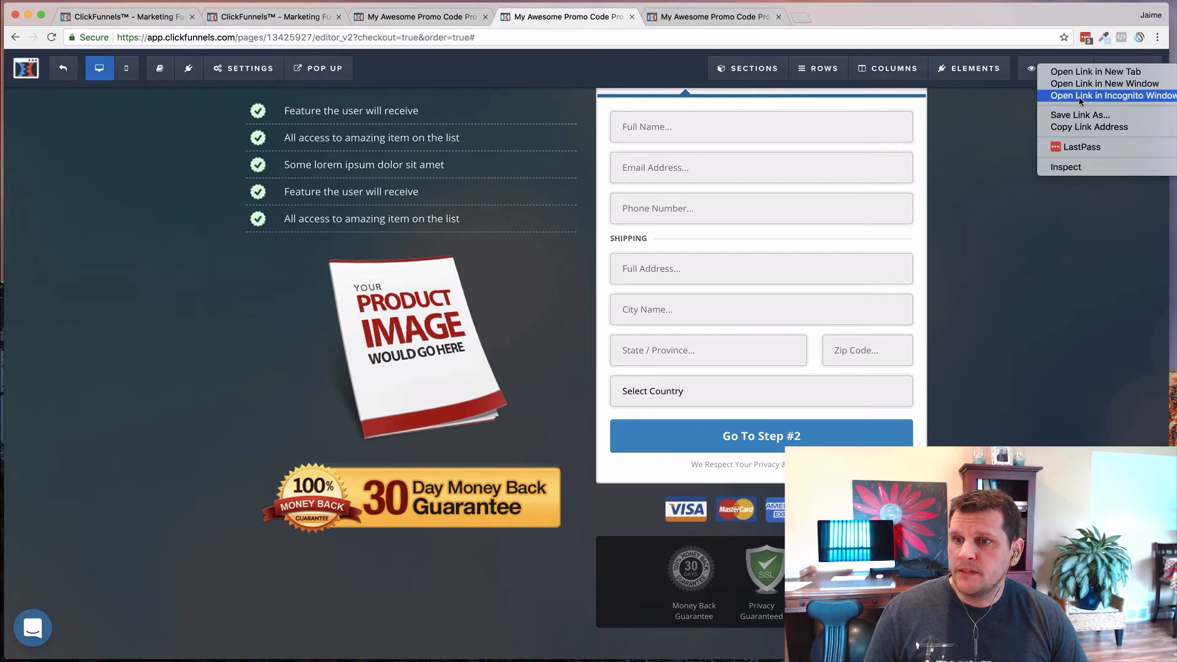
{"action": "left_click", "coordinate": [781, 180]}
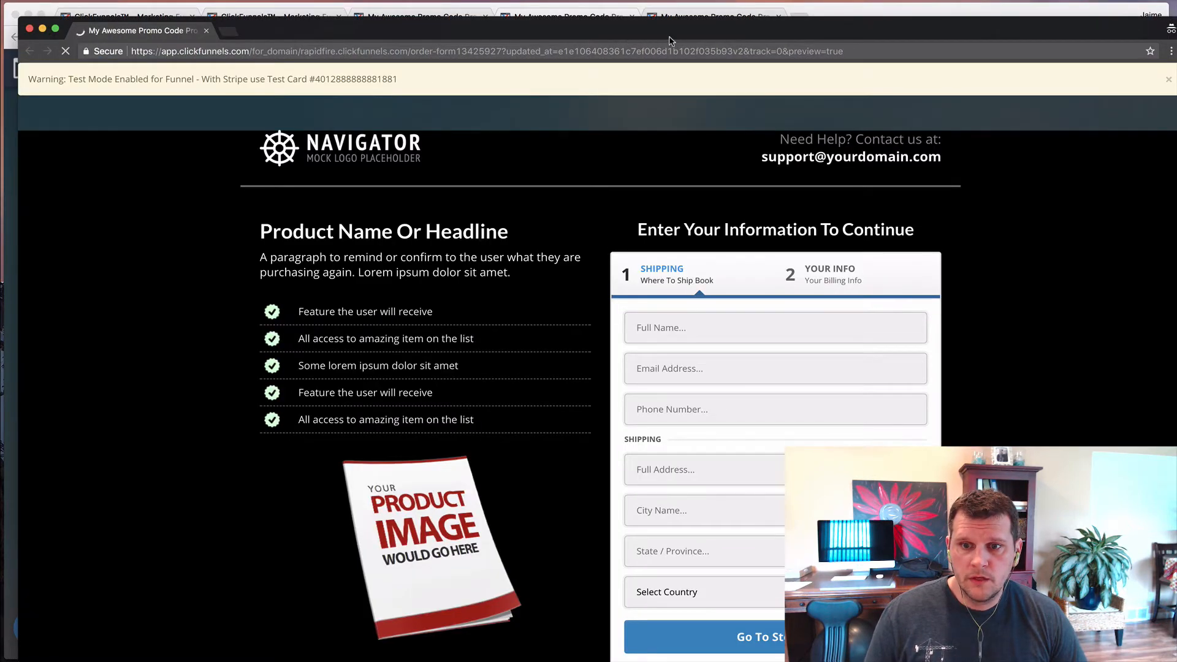
{"action": "scroll", "coordinate": [560, 231], "scroll_direction": "down", "scroll_amount": 3}
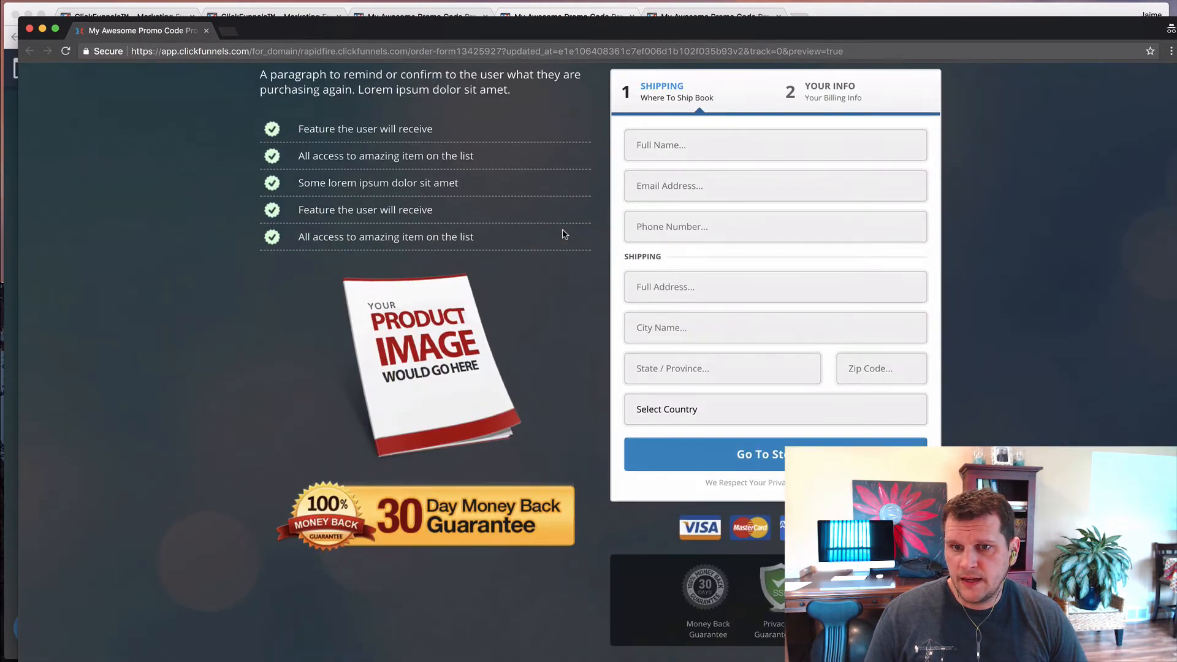
{"action": "scroll", "coordinate": [559, 231], "scroll_direction": "up", "scroll_amount": 3}
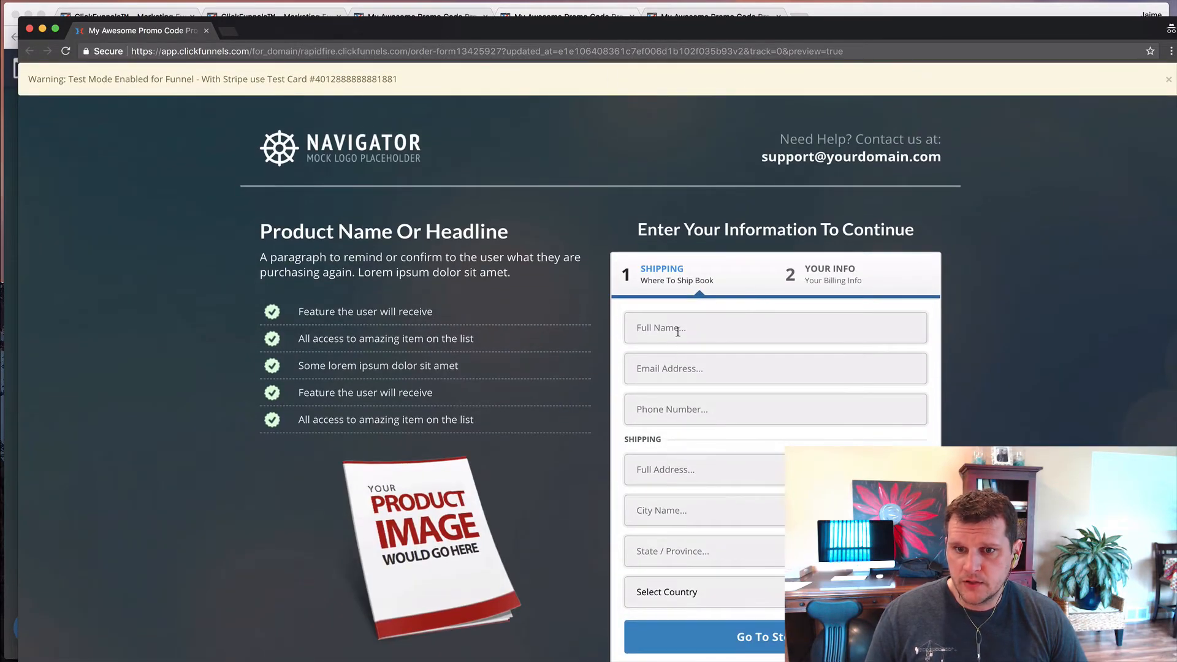
{"action": "left_click", "coordinate": [677, 332]}
{"action": "scroll", "coordinate": [698, 272], "scroll_direction": "down", "scroll_amount": 3}
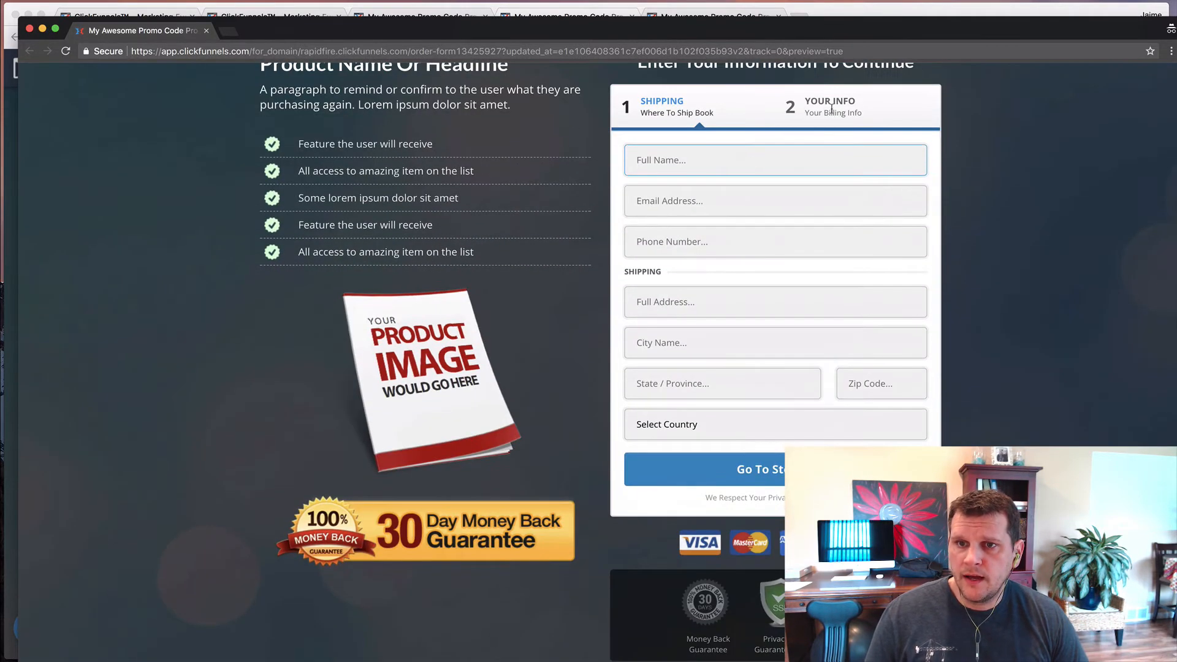
{"action": "left_click", "coordinate": [860, 54]}
{"action": "left_click", "coordinate": [865, 55]}
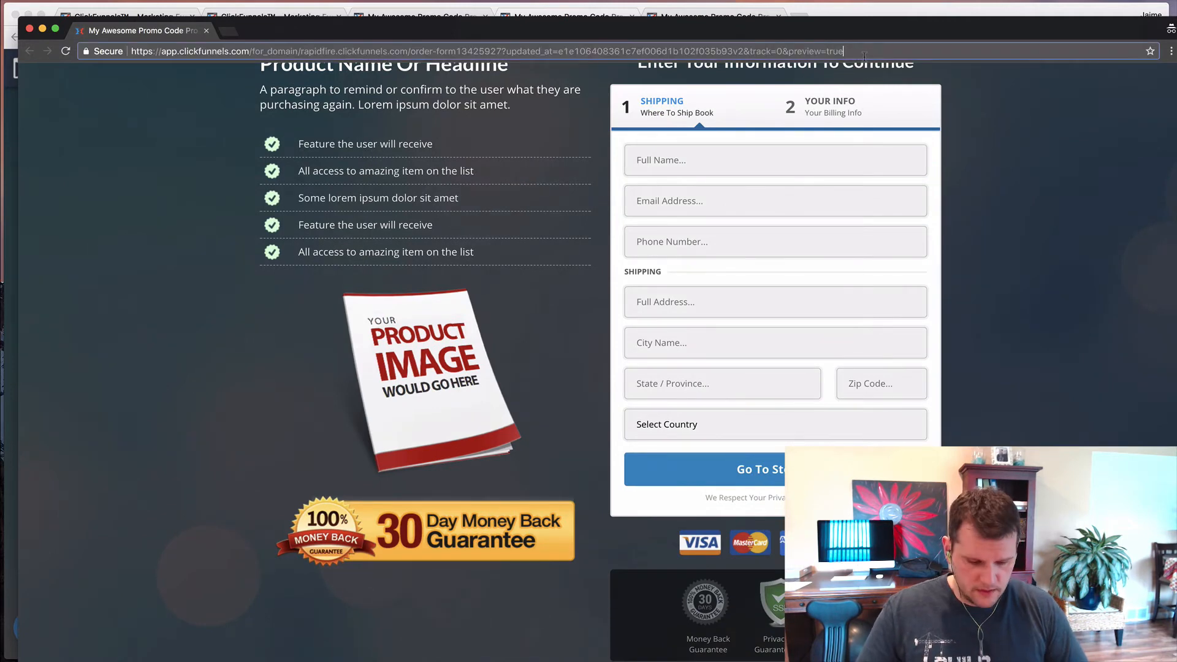
- Reload the incognito preview with &pcon=1 appended and highlight the URL's query string
{"action": "type", "text": "&pcon="}
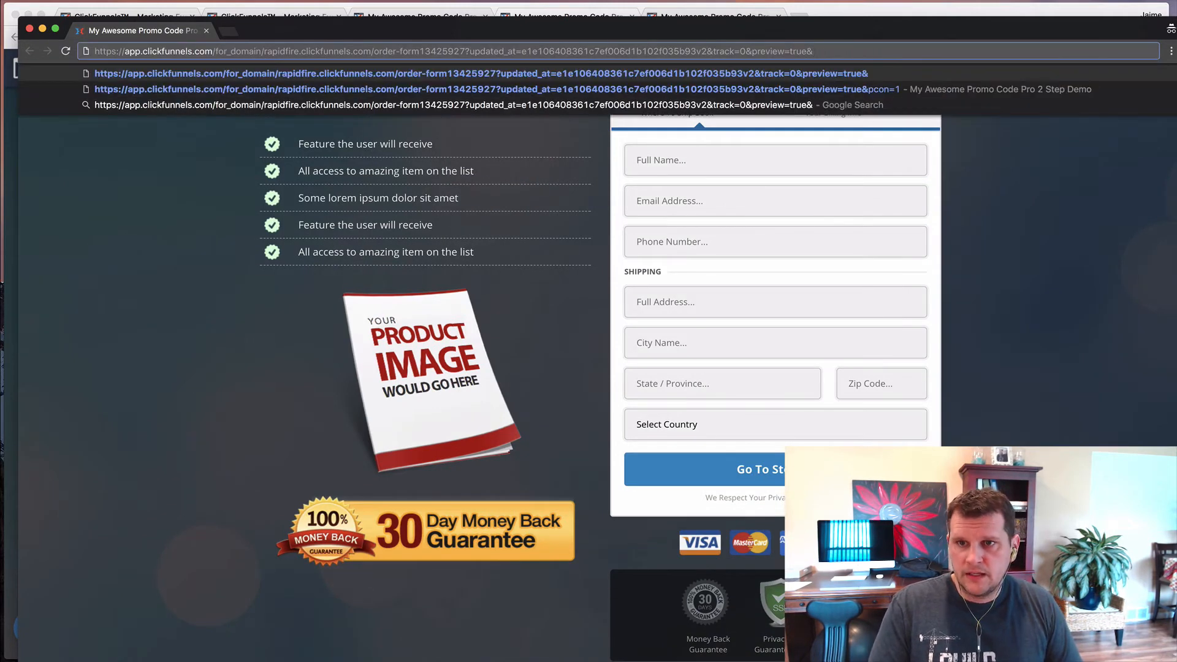
{"action": "type", "text": "1"}
{"action": "key", "text": "Return"}
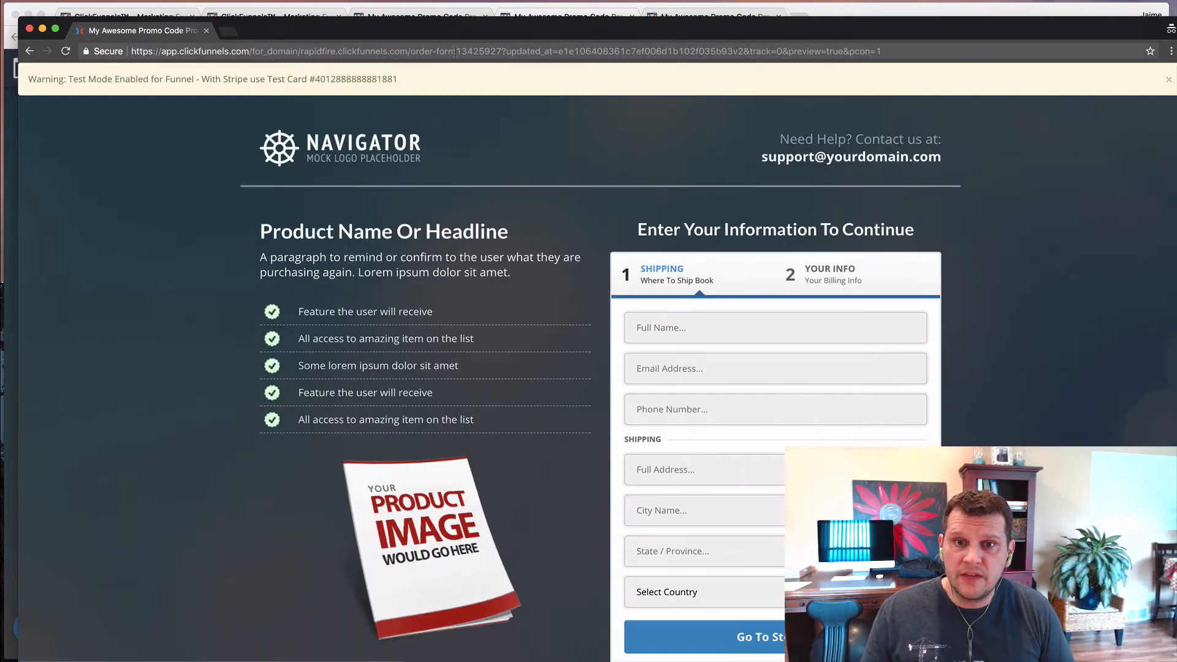
{"action": "left_click", "coordinate": [485, 52]}
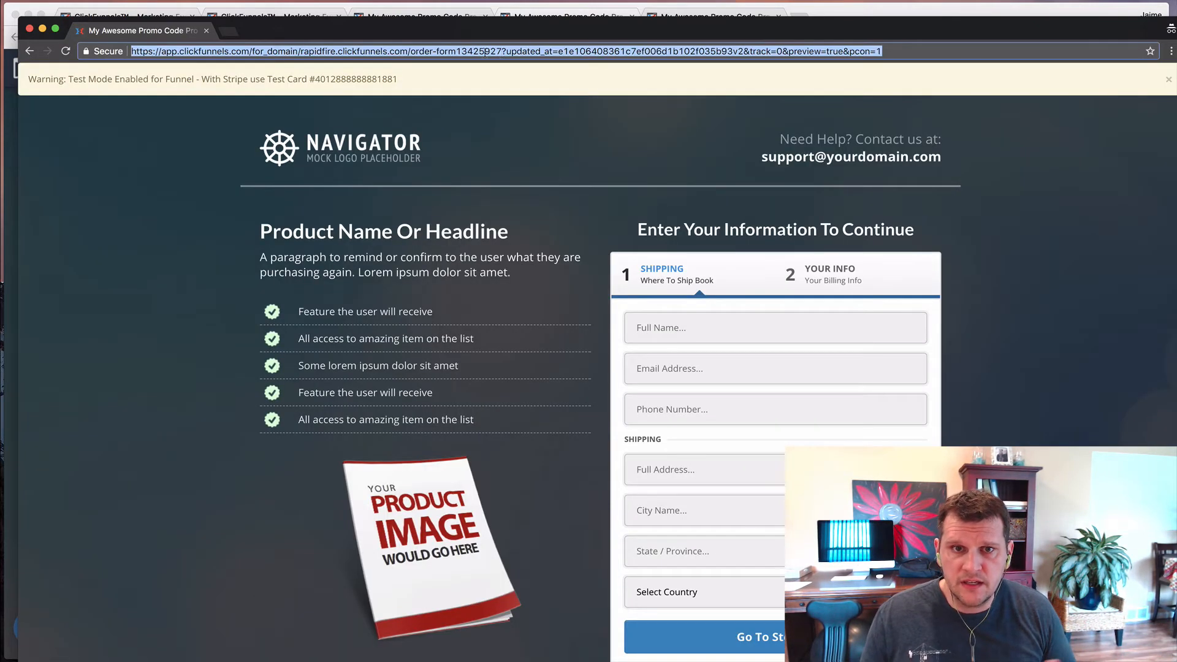
{"action": "left_click", "coordinate": [501, 51]}
{"action": "double_click", "coordinate": [501, 51]}
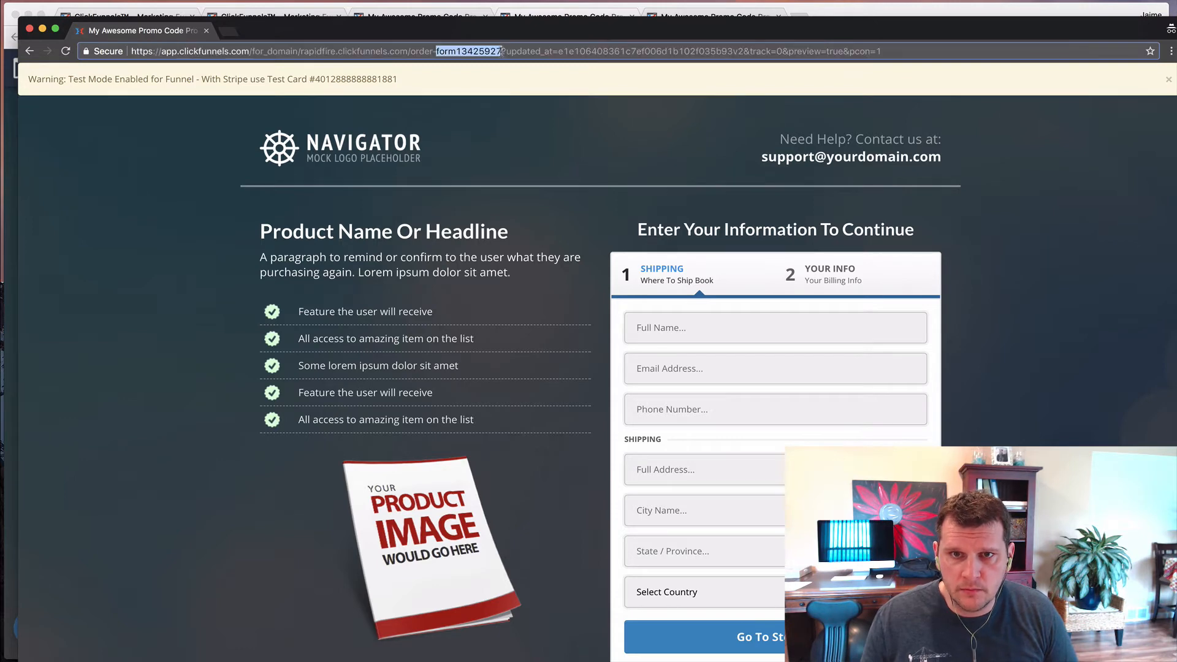
{"action": "left_click", "coordinate": [502, 52]}
{"action": "left_click_drag", "start_coordinate": [501, 51], "coordinate": [742, 65]}
{"action": "key", "text": "Right"}
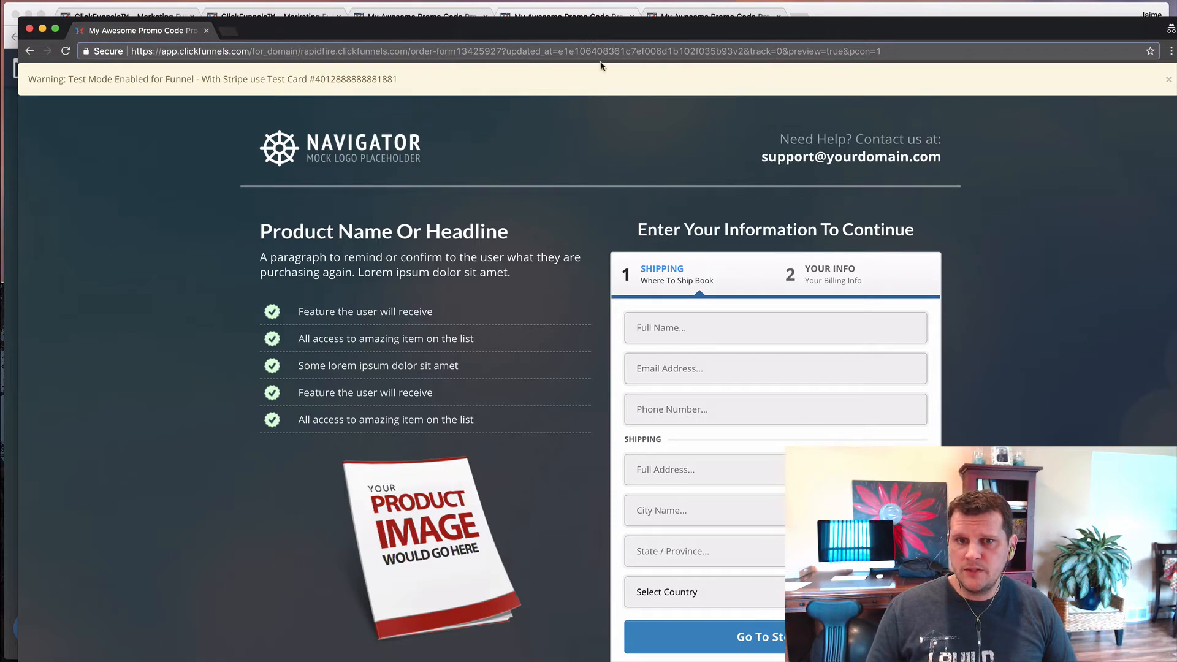
{"action": "left_click", "coordinate": [501, 51]}
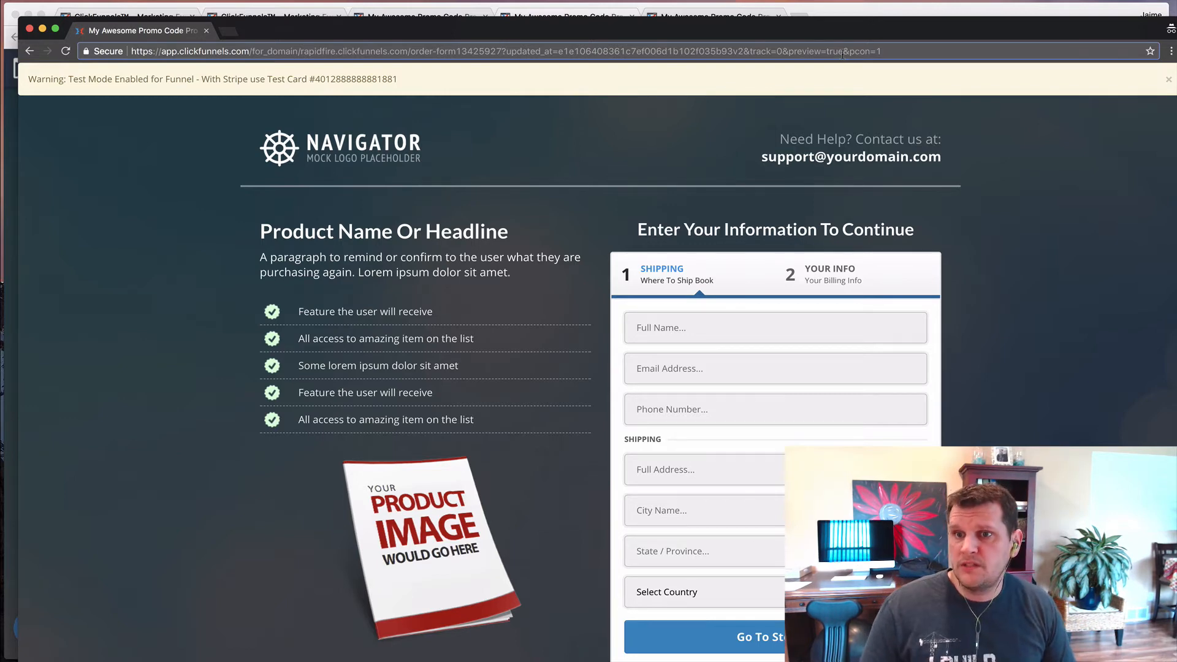
{"action": "triple_click", "coordinate": [910, 50]}
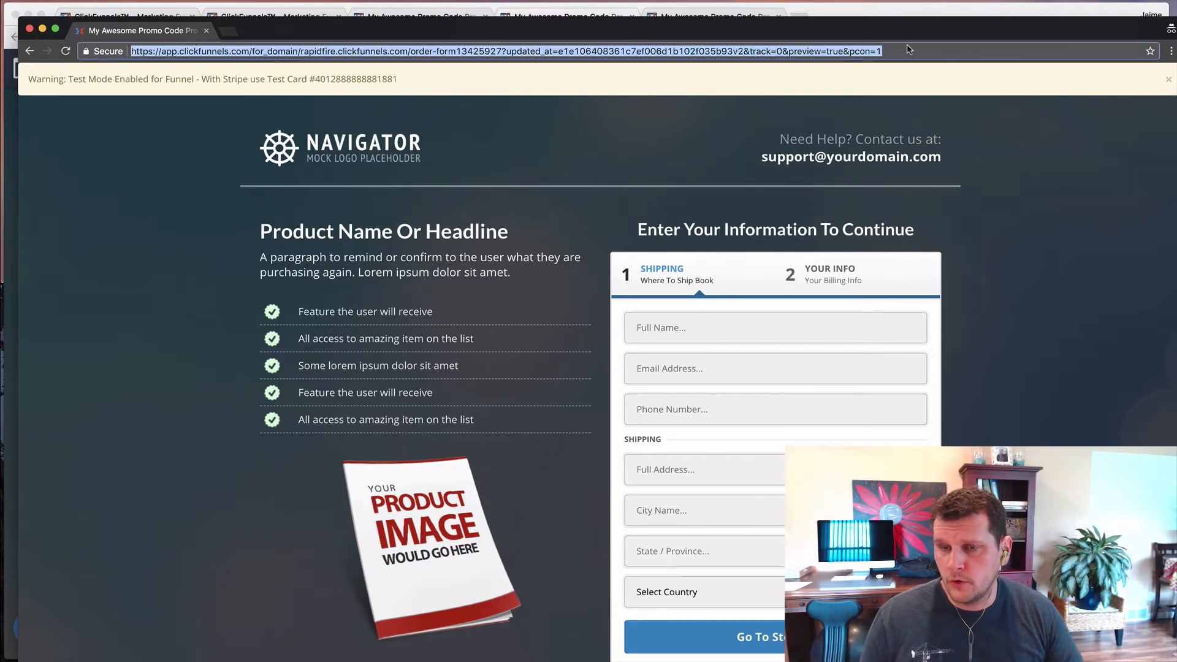
{"action": "left_click", "coordinate": [892, 52]}
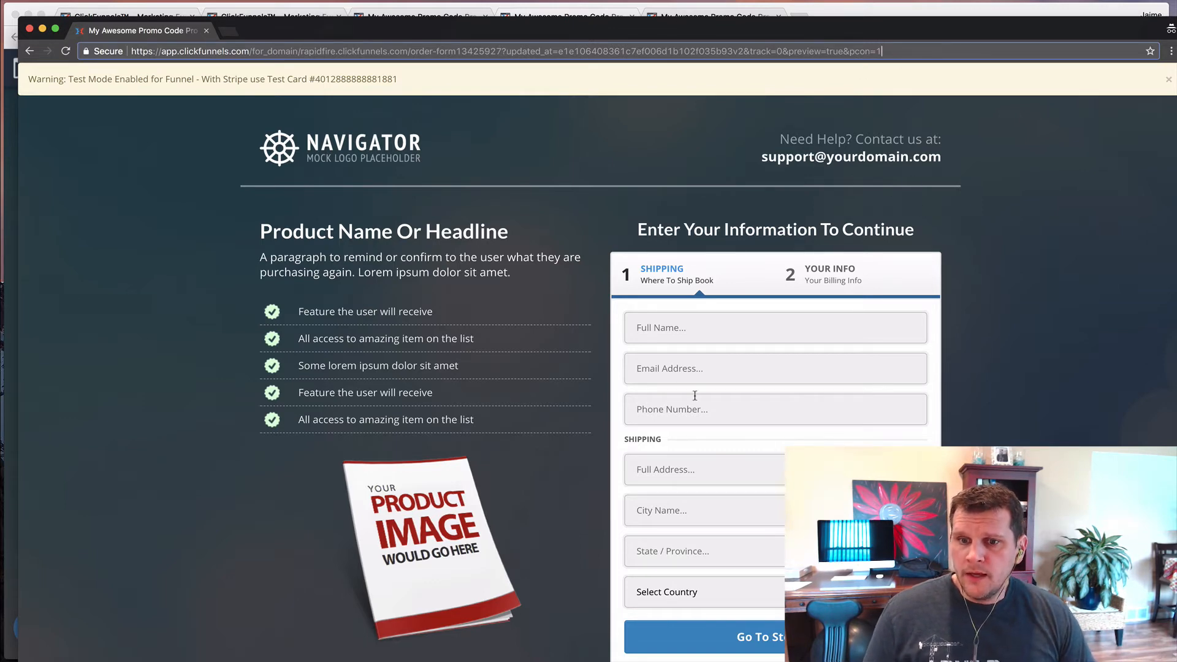
- Fill in the shipping step's full name, e-mail and phone number with test contact data
{"action": "left_click", "coordinate": [673, 329]}
{"action": "type", "text": "Jaime Smith"}
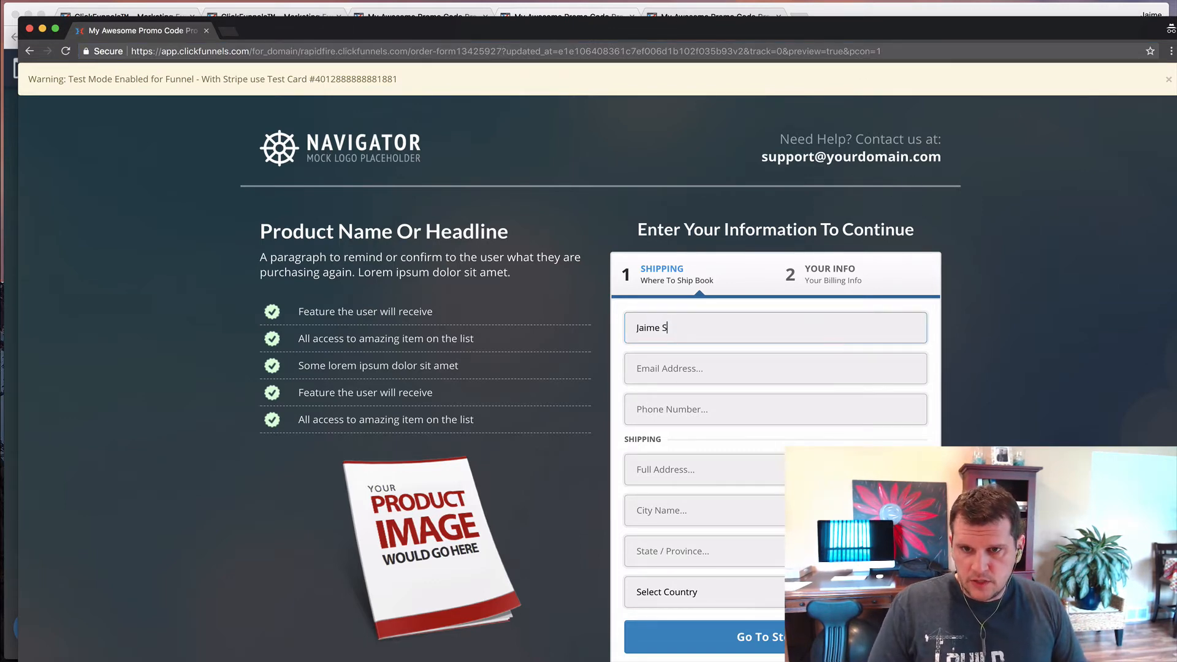
{"action": "key", "text": "Tab"}
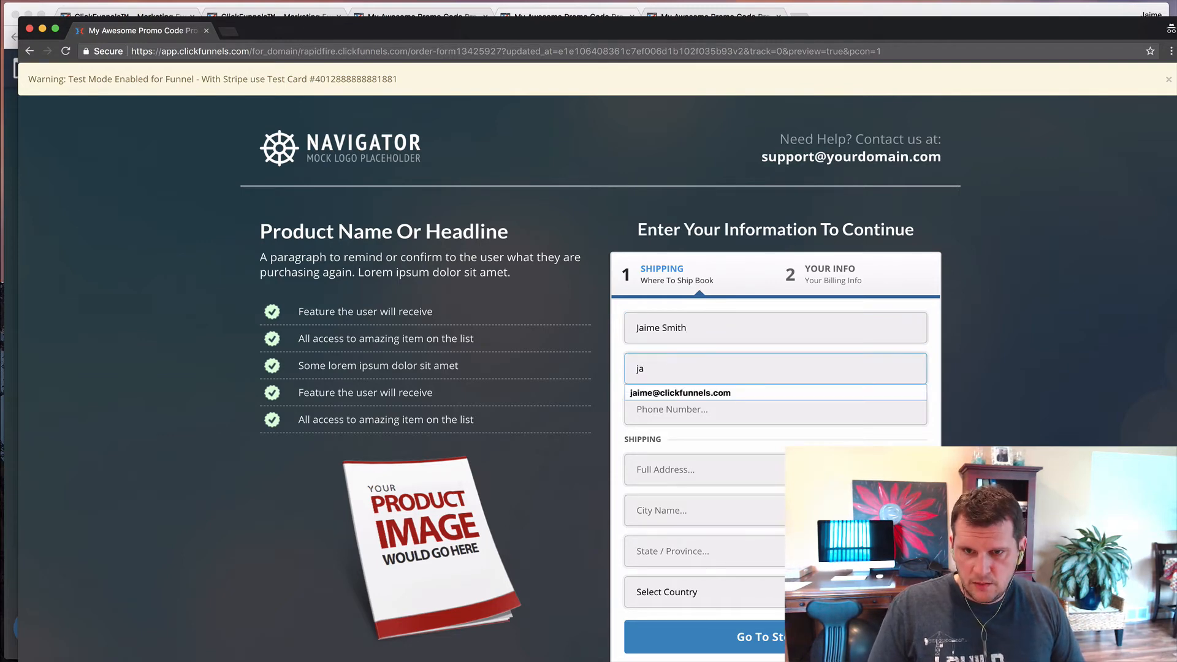
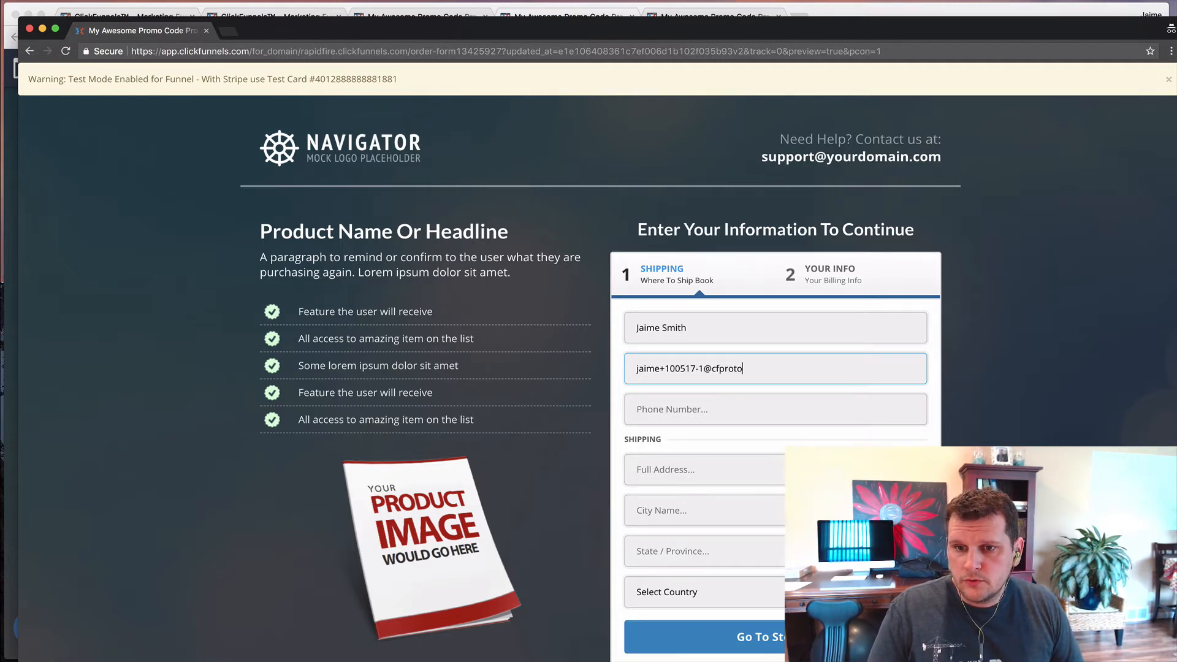
{"action": "key", "text": "Tab"}
{"action": "type", "text": "1234567890"}
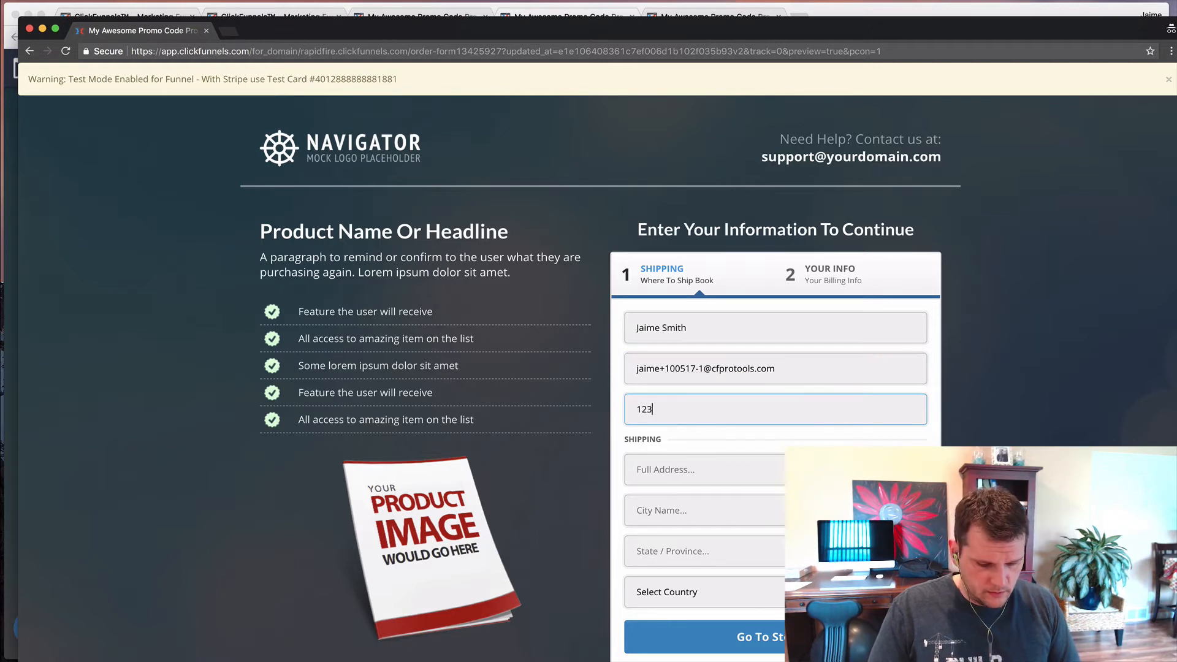
- Enter a test street address, city and state on the shipping step
{"action": "key", "text": "Tab"}
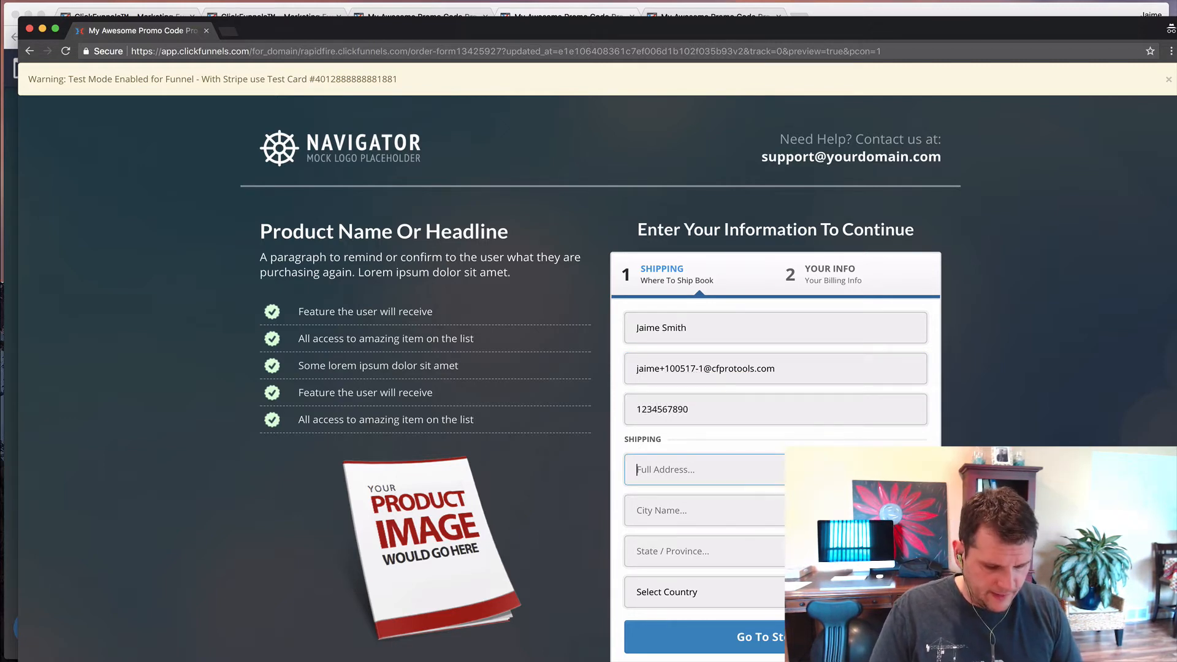
{"action": "type", "text": "123 A"}
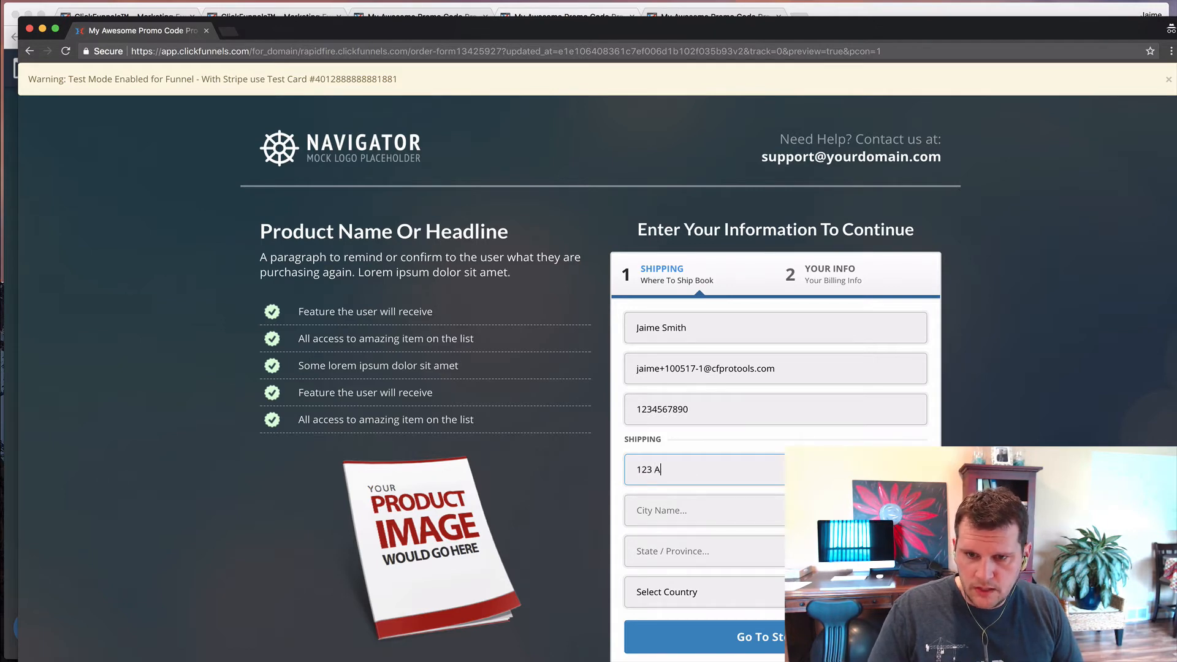
{"action": "type", "text": "nywhe"}
{"action": "key", "text": "BackSpace"}
{"action": "key", "text": "BackSpace"}
{"action": "key", "text": "BackSpace"}
{"action": "key", "text": "BackSpace"}
{"action": "type", "text": "yw"}
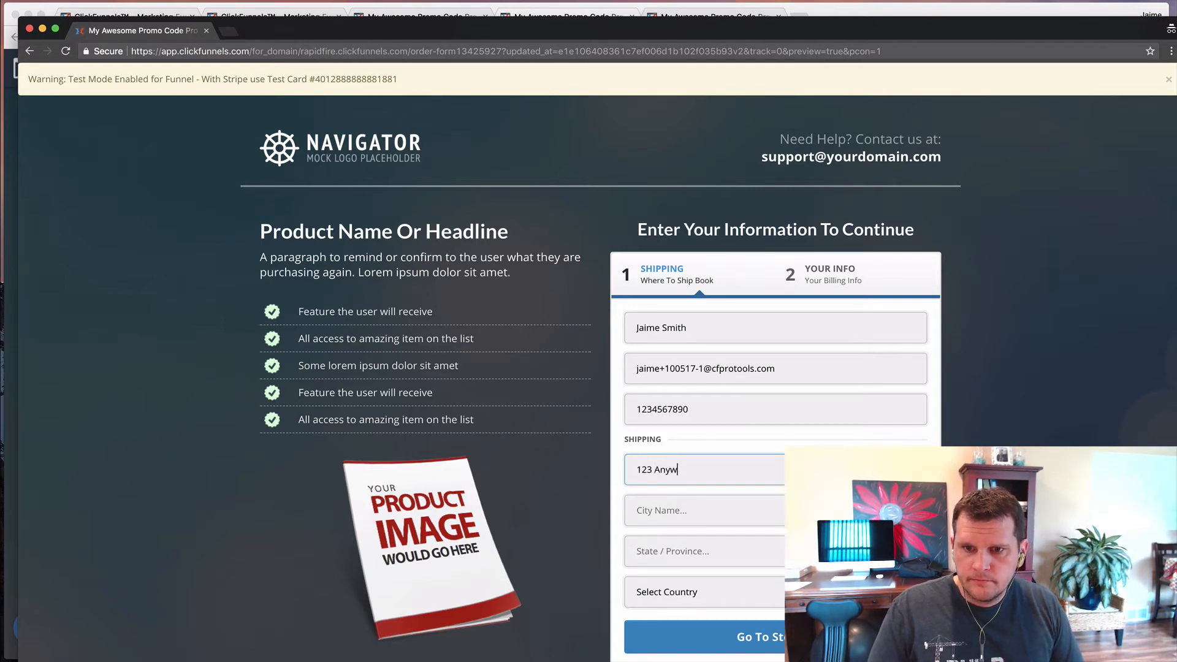
{"action": "type", "text": "here"}
{"action": "key", "text": "Tab"}
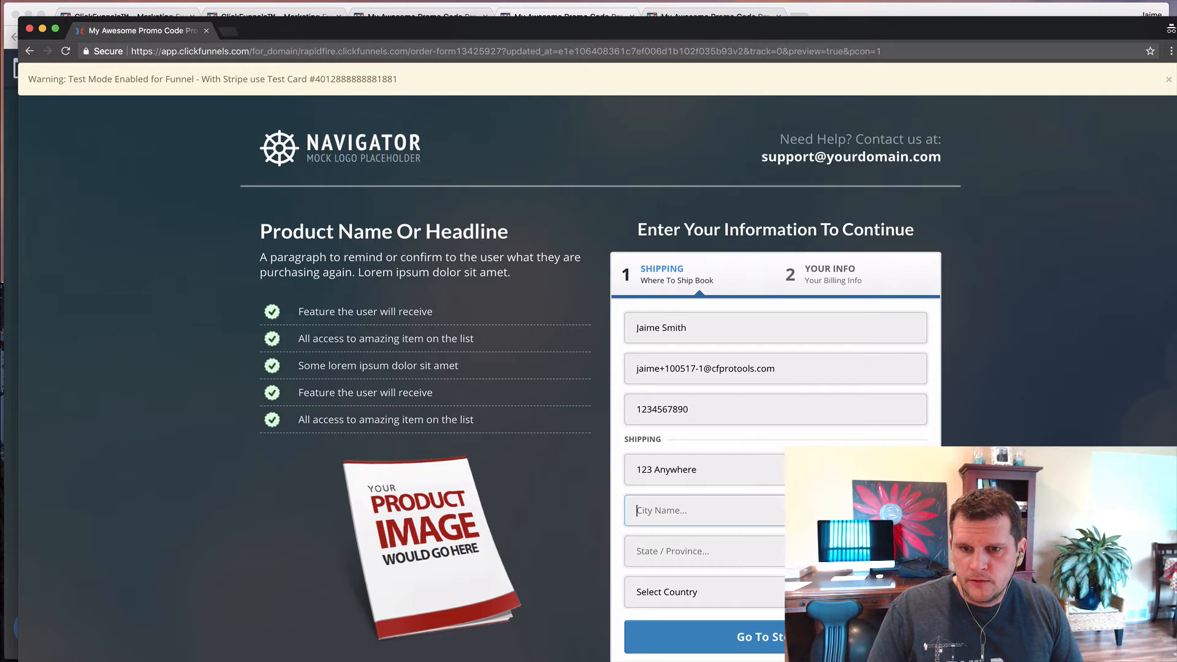
{"action": "type", "text": "Blah"}
{"action": "key", "text": "Tab"}
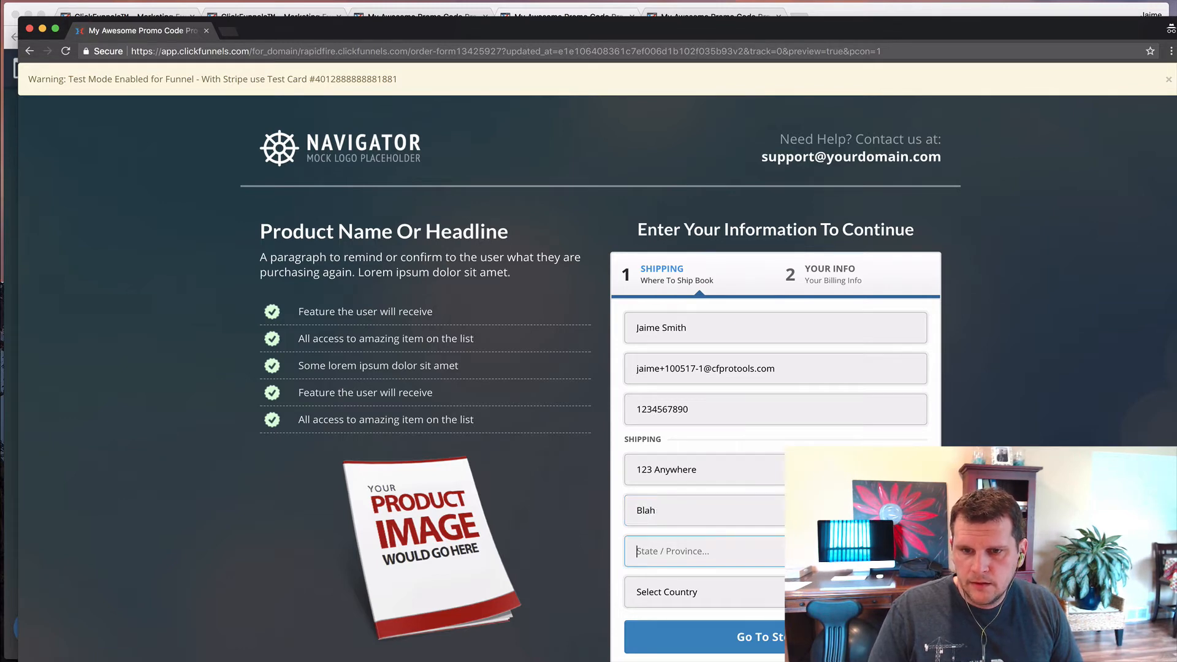
{"action": "type", "text": "IN"}
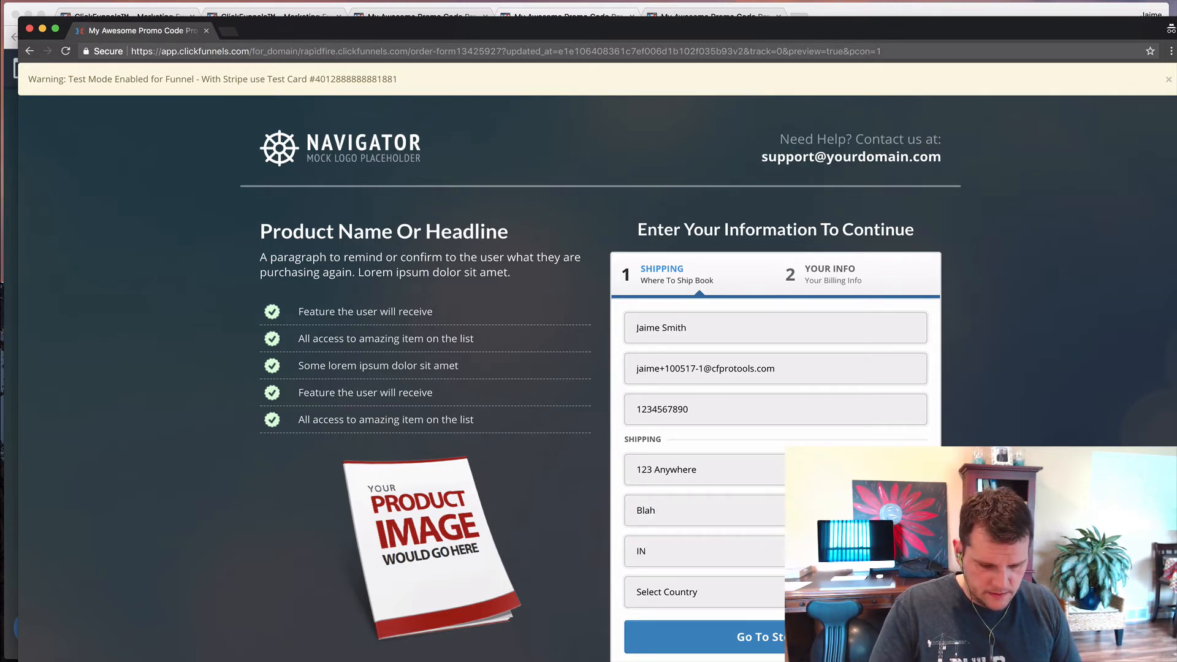
{"action": "key", "text": "Tab"}
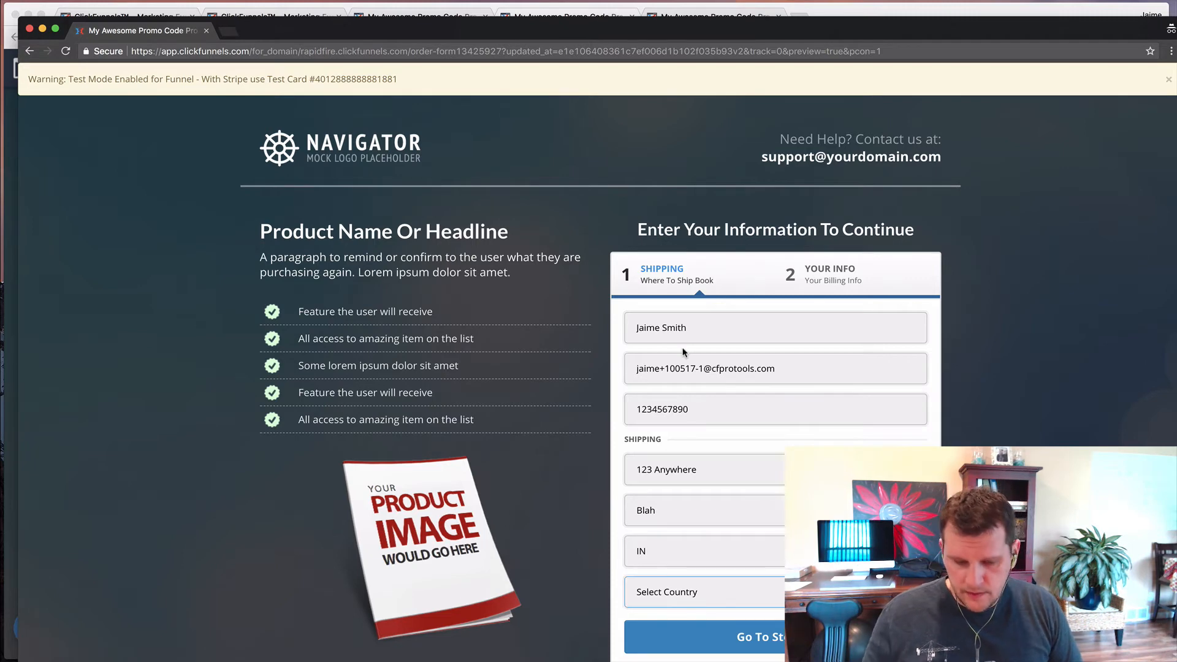
- Choose United States as the country, move to billing, and apply promo code 50off
{"action": "key", "text": "u"}
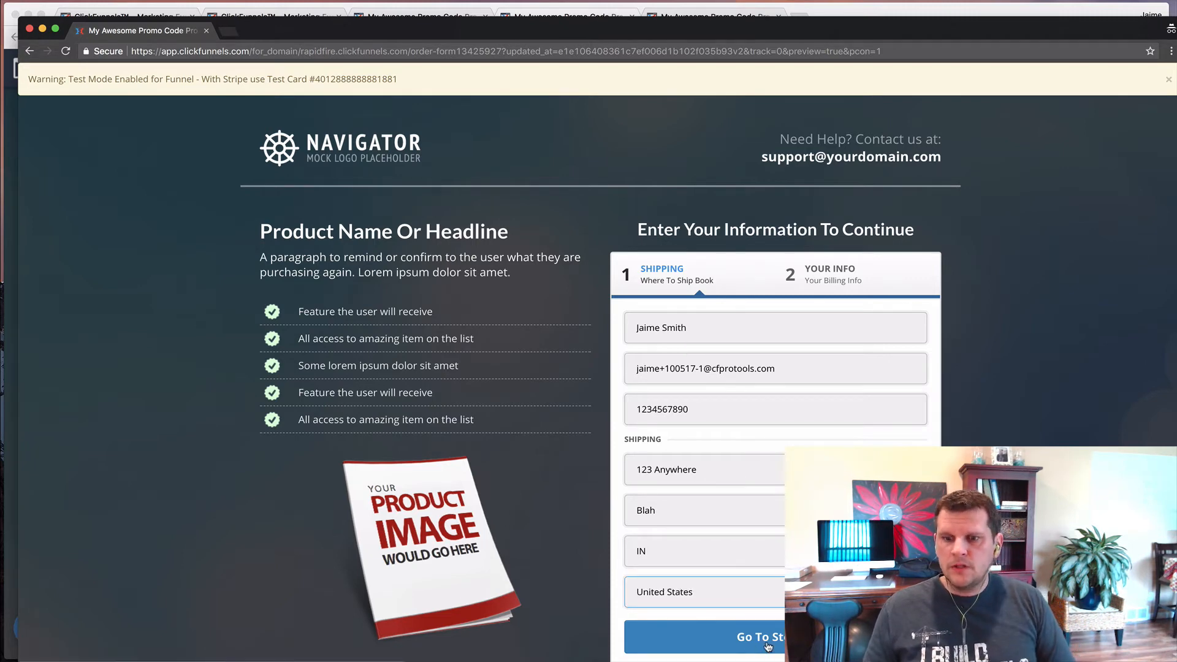
{"action": "left_click", "coordinate": [765, 639]}
{"action": "scroll", "coordinate": [727, 385], "scroll_direction": "down", "scroll_amount": 3}
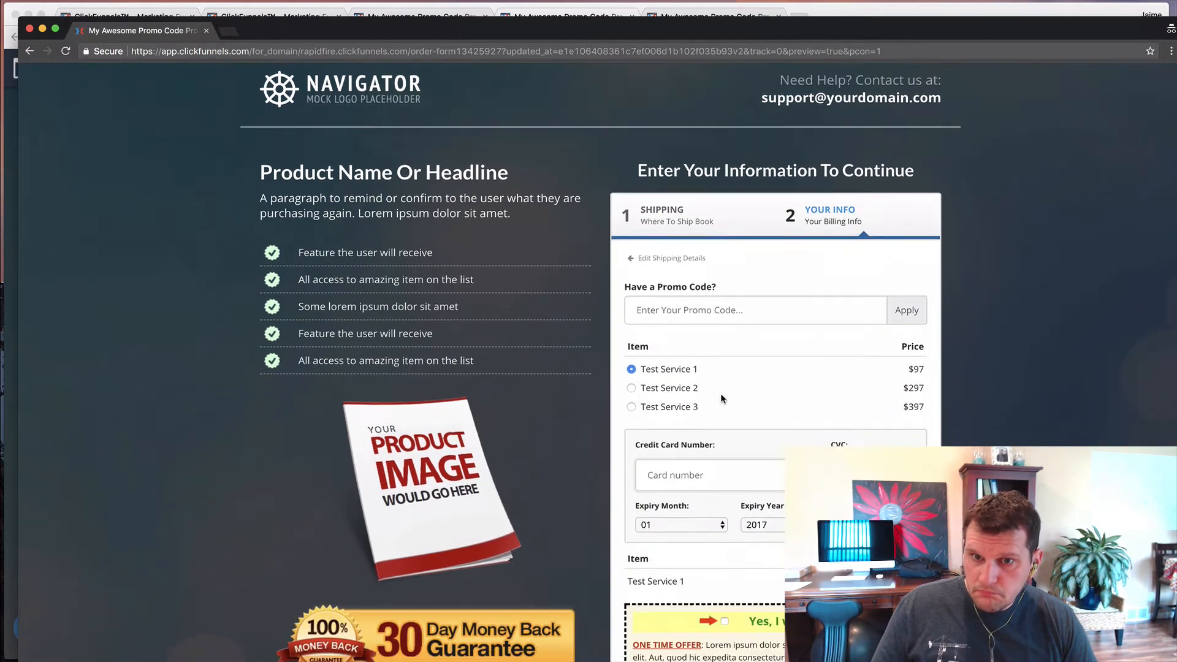
{"action": "left_click", "coordinate": [698, 284]}
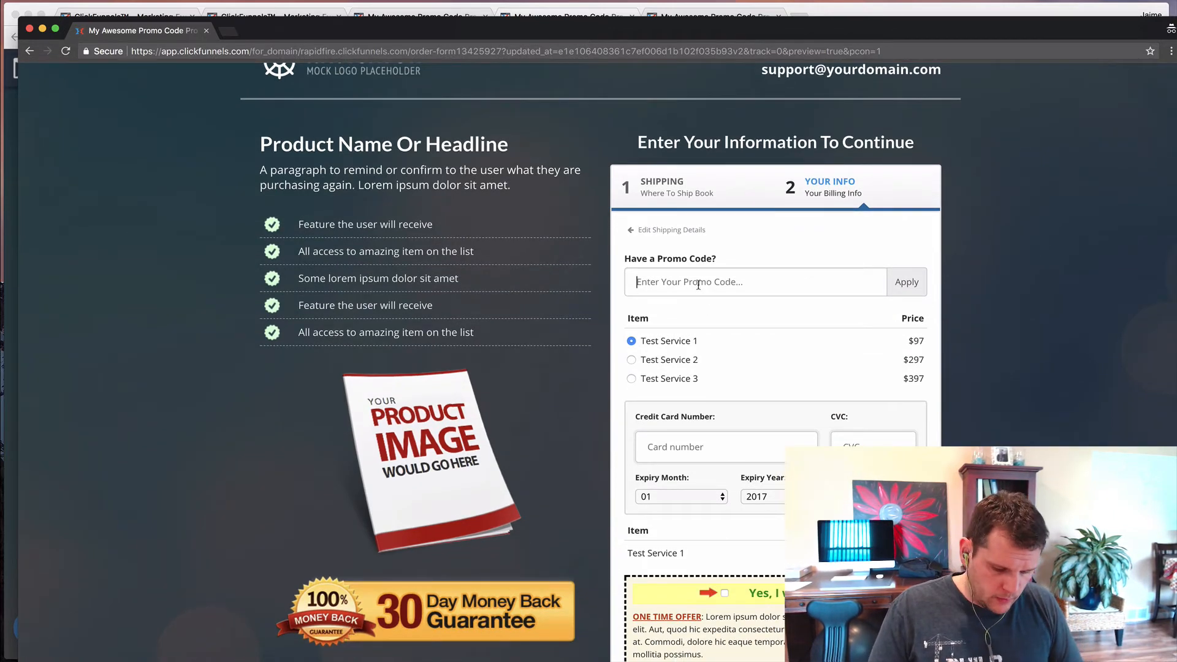
{"action": "type", "text": "50off"}
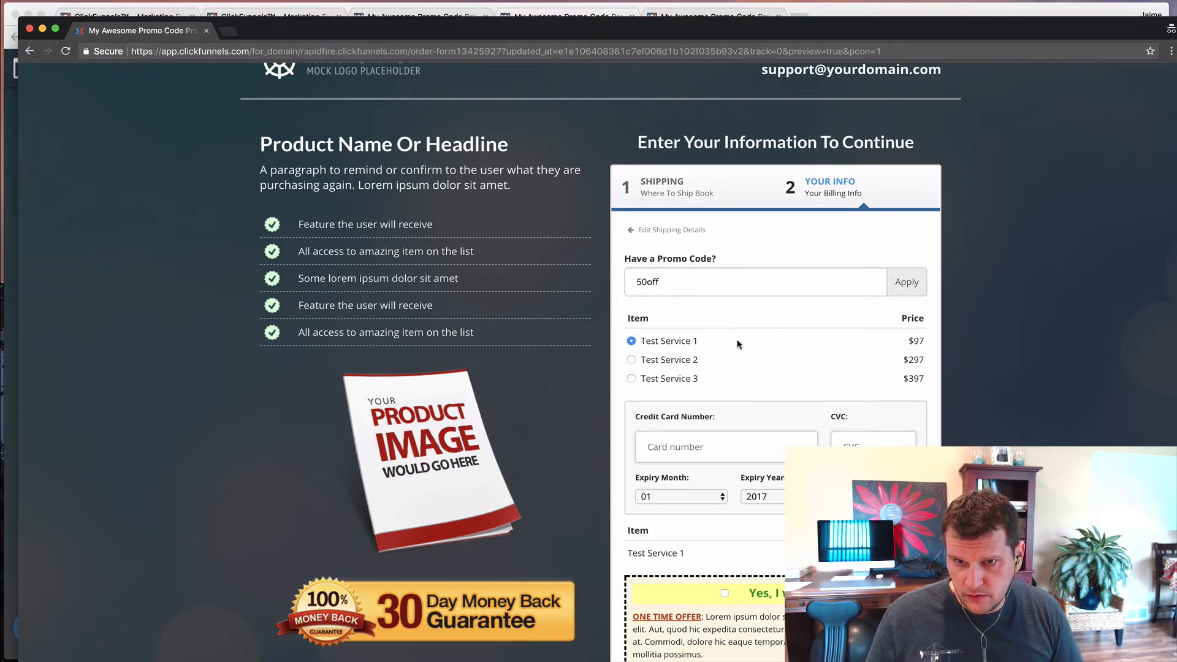
{"action": "key", "text": "Return"}
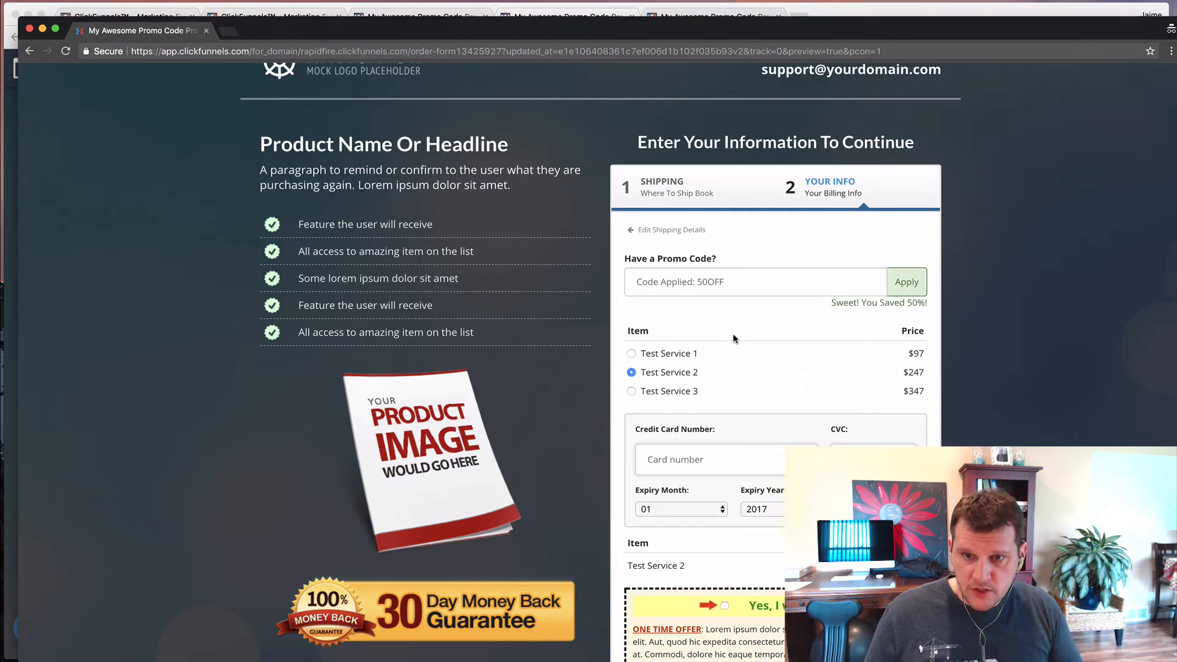
- Try a second promo code, 30off, which is rejected with 'No such code!'
{"action": "left_click", "coordinate": [748, 281]}
{"action": "type", "text": "30off"}
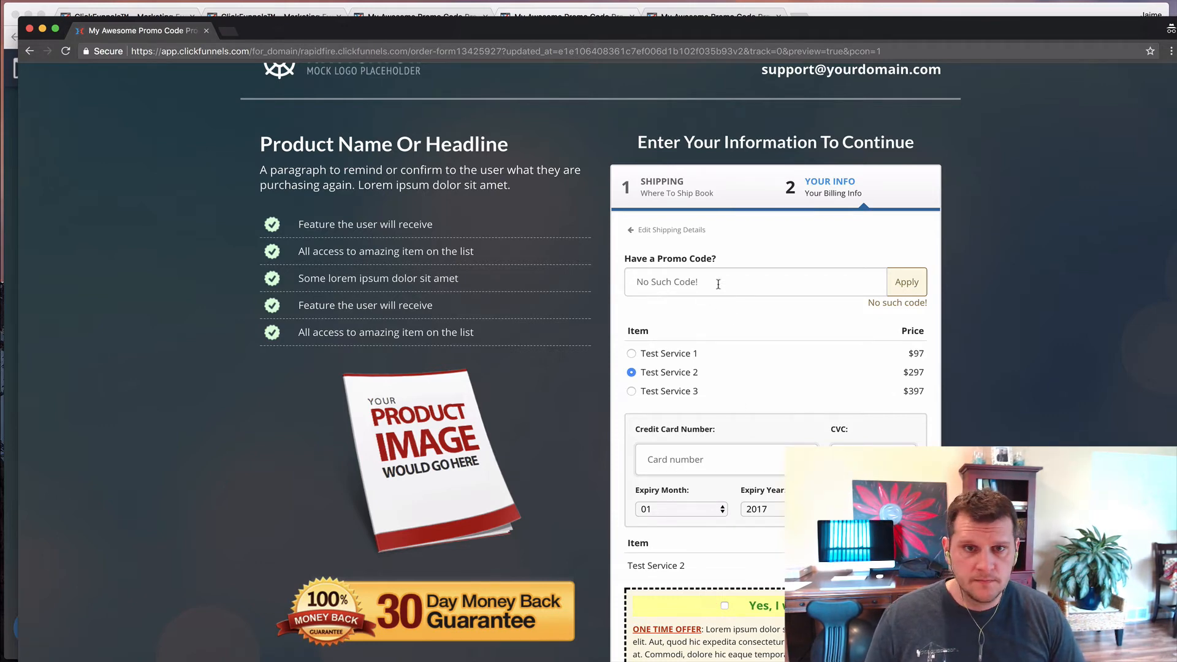
{"action": "scroll", "coordinate": [717, 280], "scroll_direction": "down", "scroll_amount": 1}
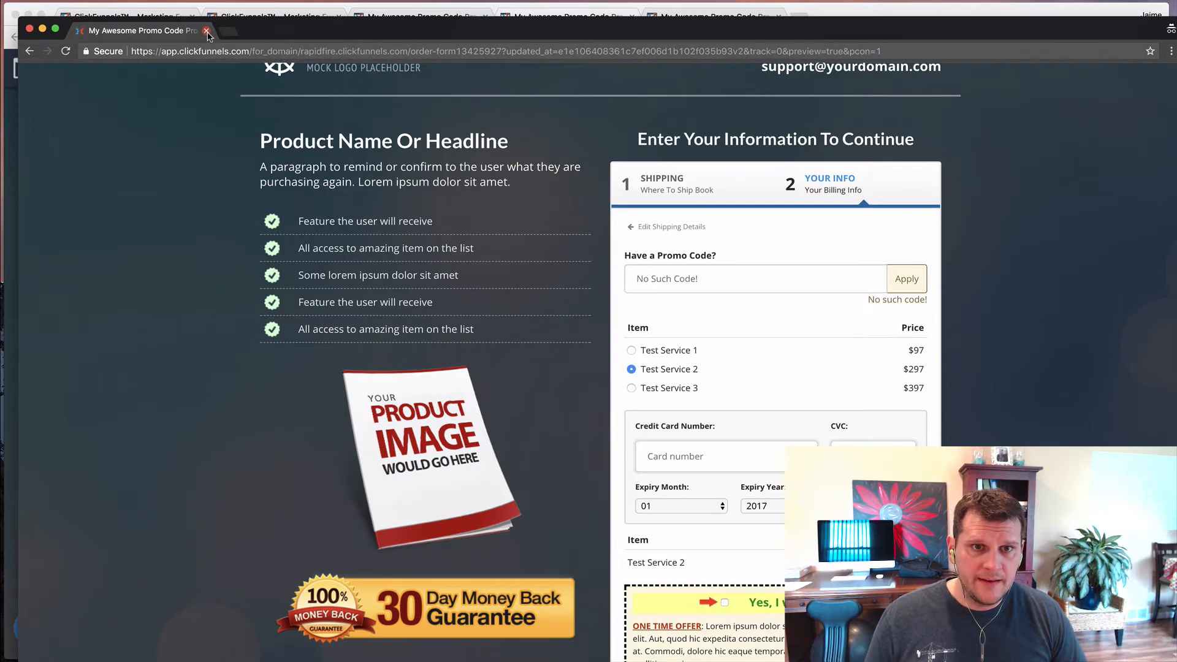
- Close both order-form preview tabs and return to the funnel's product list
{"action": "left_click", "coordinate": [206, 31]}
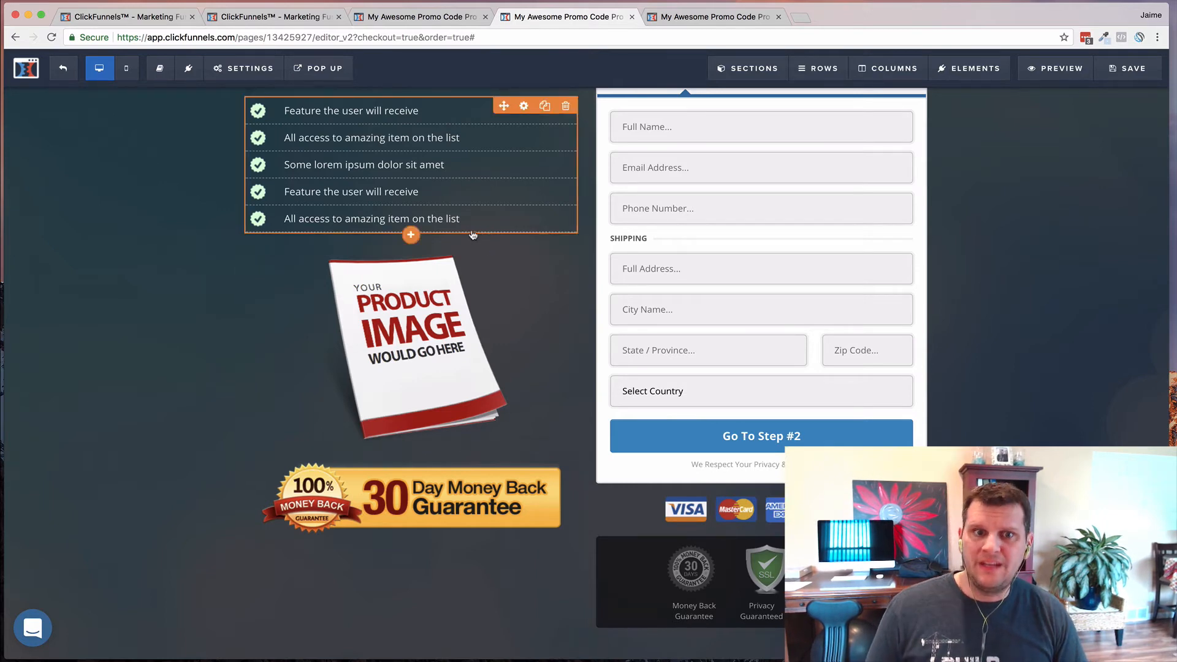
{"action": "left_click", "coordinate": [152, 21]}
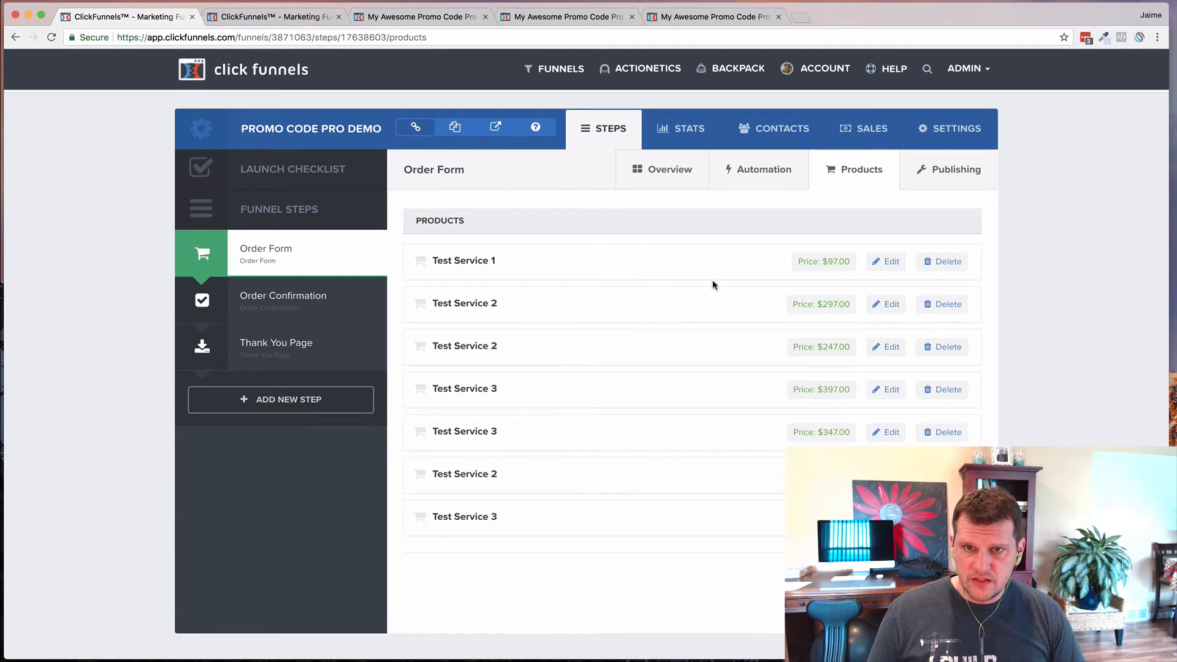
{"action": "left_click", "coordinate": [722, 15]}
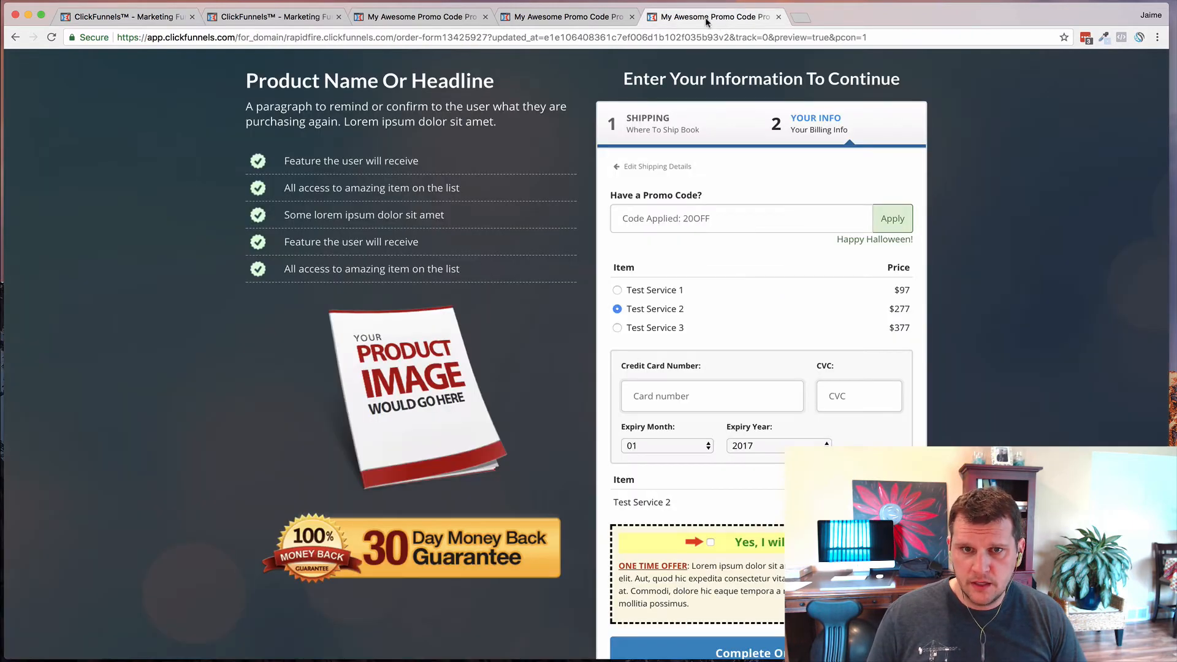
{"action": "left_click", "coordinate": [778, 17]}
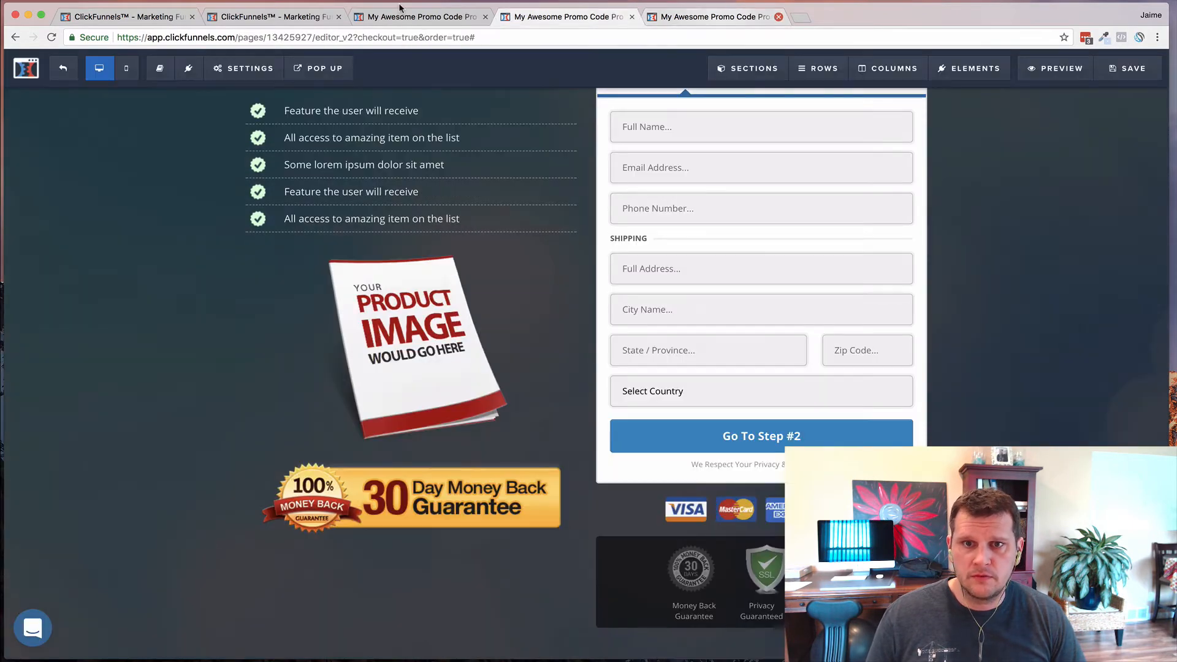
{"action": "left_click", "coordinate": [129, 19]}
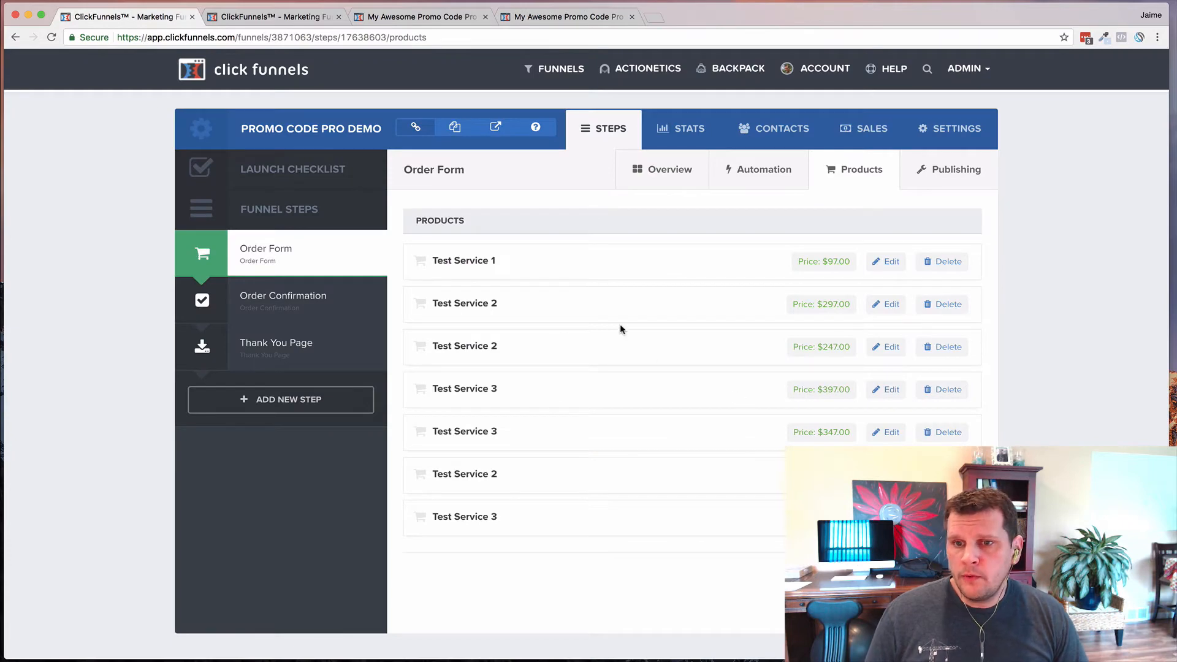
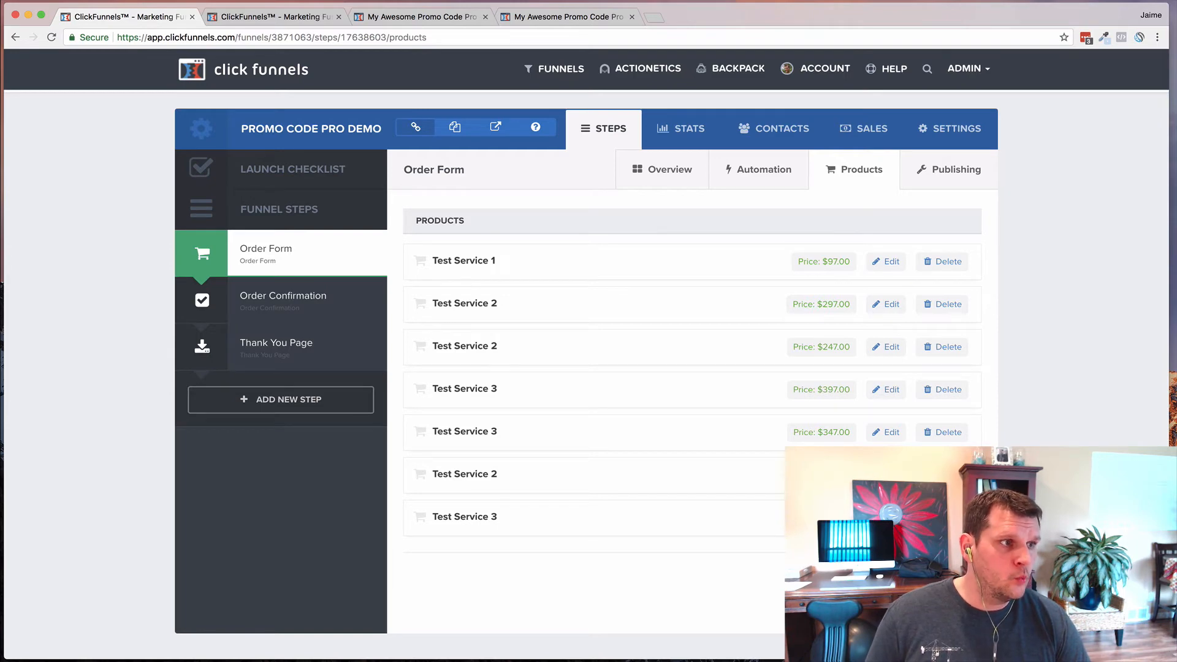
- Bring the Atom editor with cf-promo-pro-v2.html in front of the ClickFunnels products page
{"action": "key", "text": "super+Tab"}
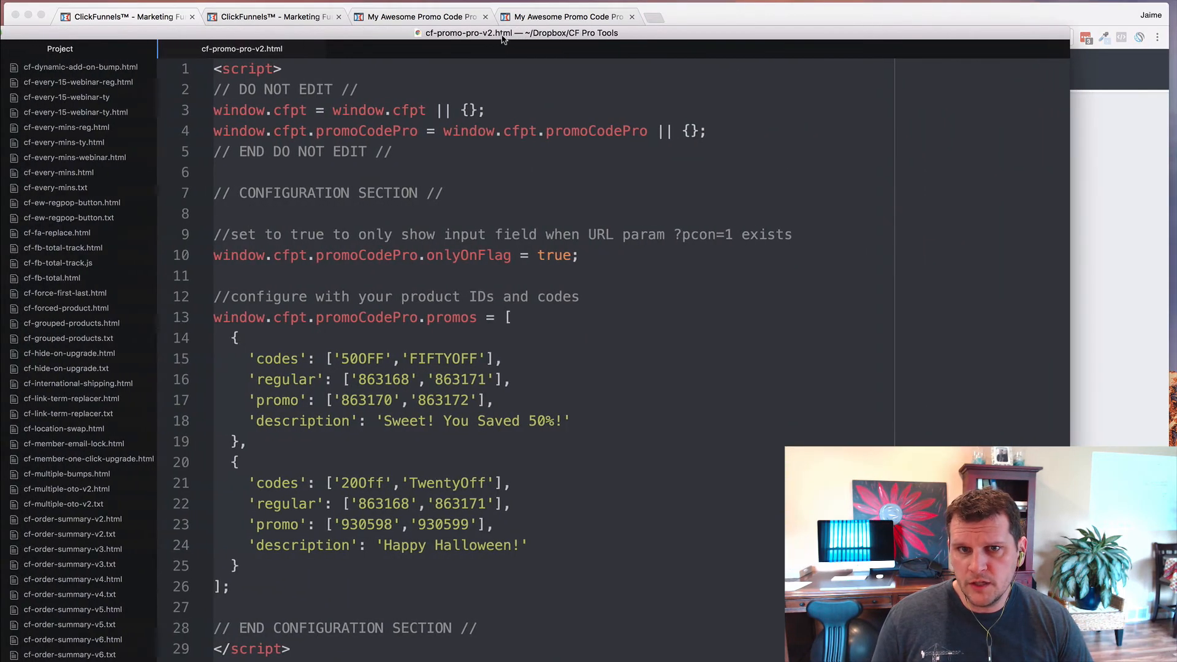
- Move the Atom window over the browser and hide the project tree with Toggle Tree View
{"action": "left_click_drag", "start_coordinate": [501, 38], "coordinate": [545, 14]}
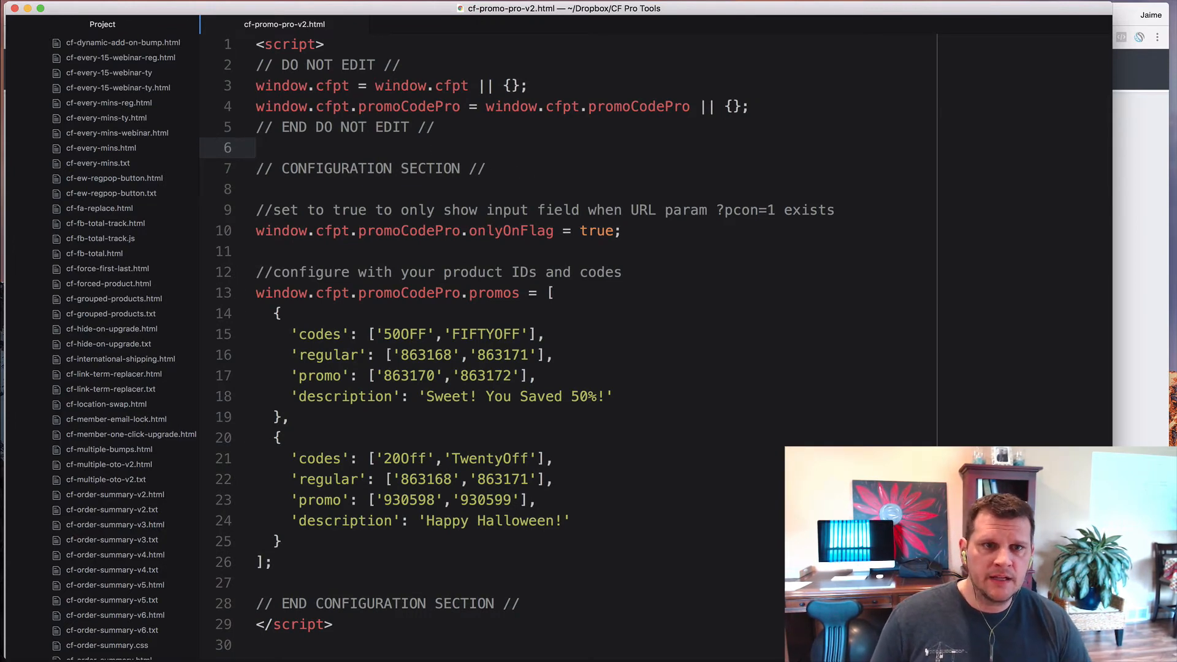
{"action": "left_click", "coordinate": [89, 0]}
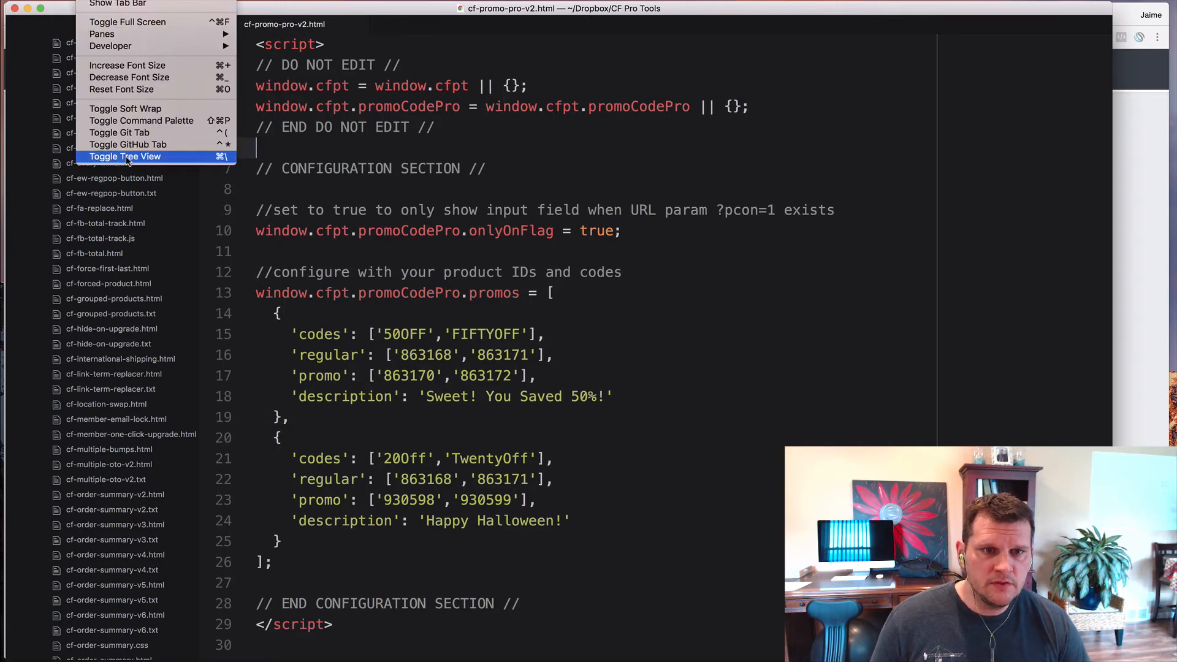
{"action": "left_click", "coordinate": [186, 157]}
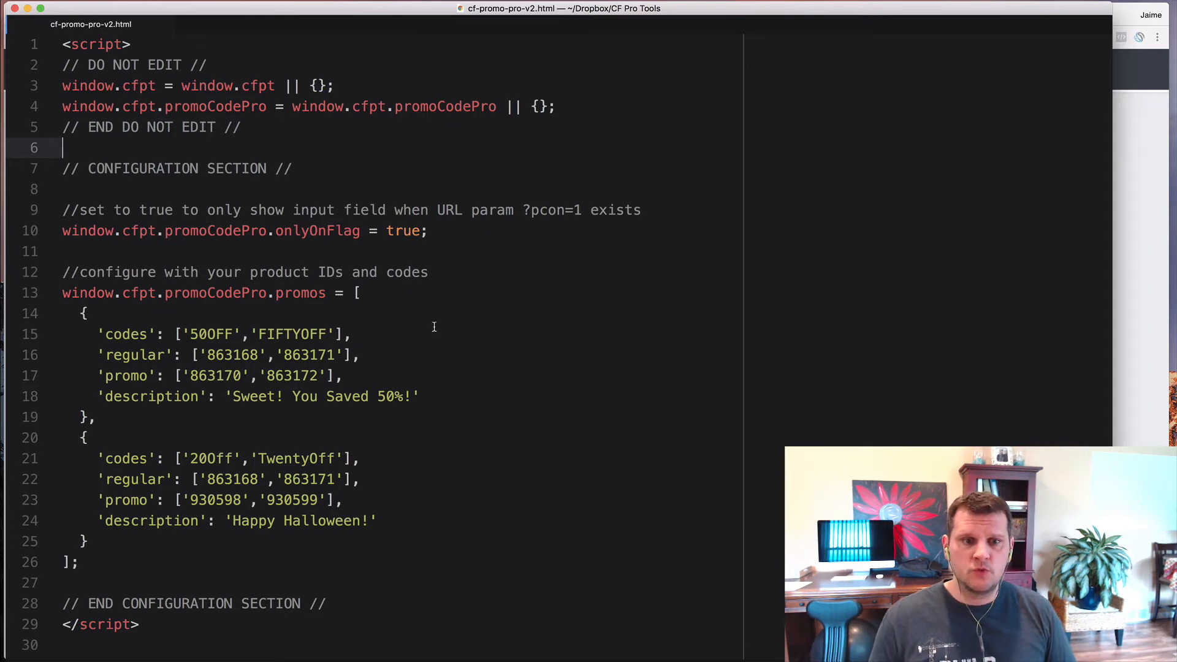
{"action": "left_click", "coordinate": [97, 334]}
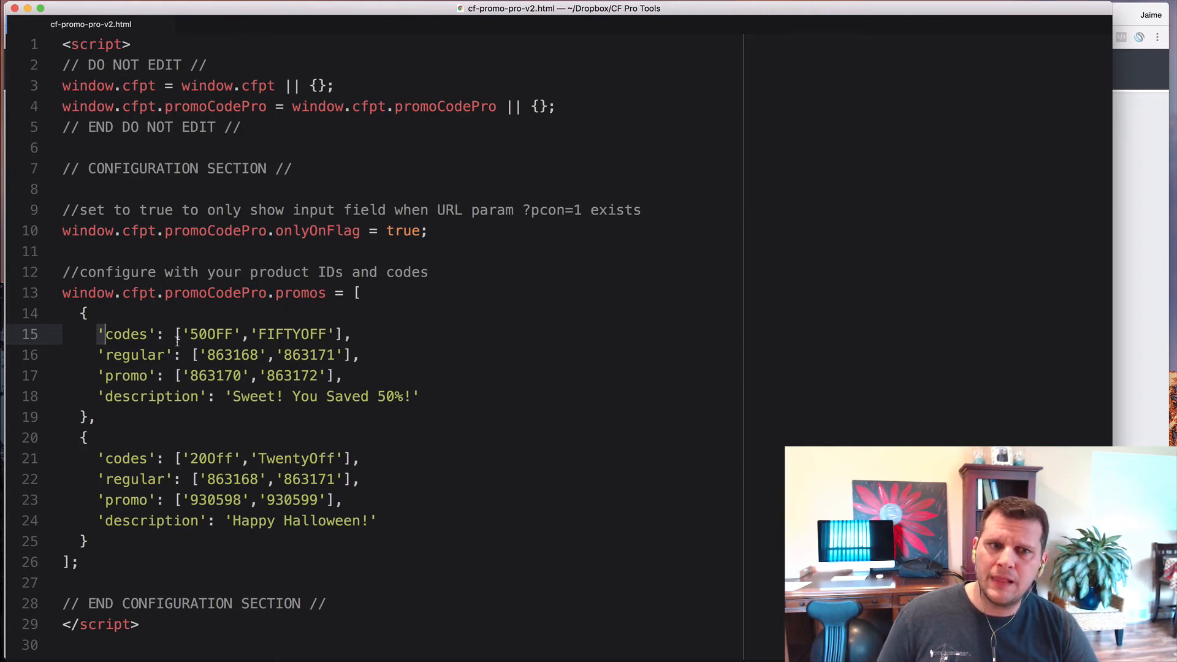
{"action": "key", "text": "Right"}
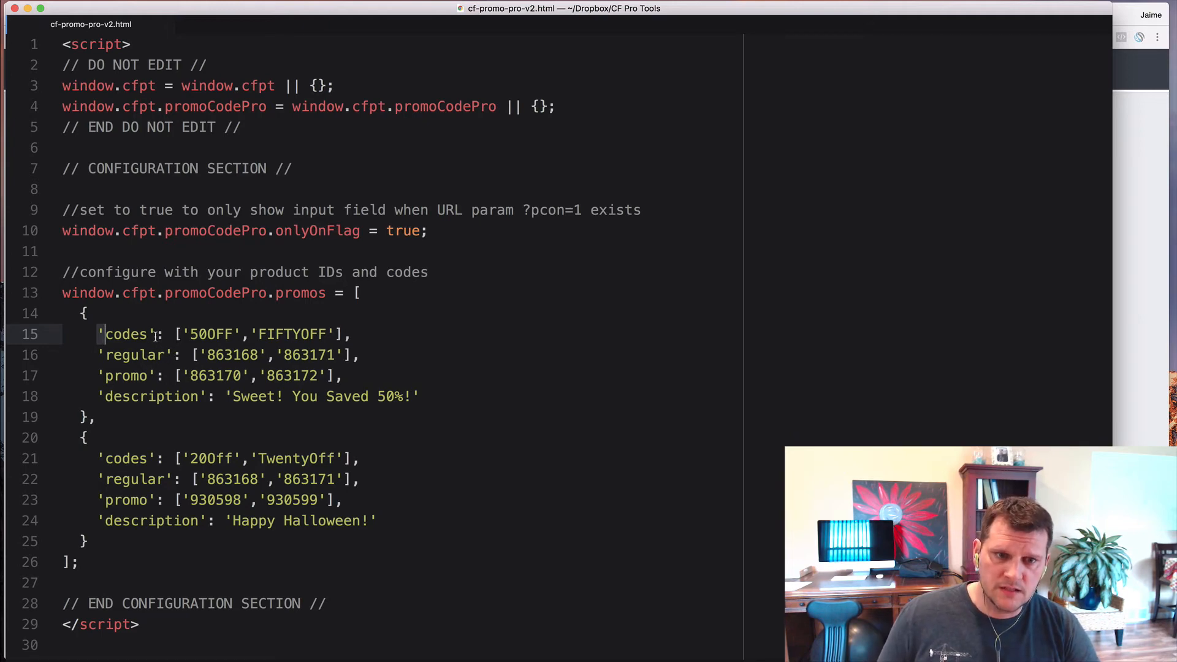
{"action": "left_click", "coordinate": [154, 335]}
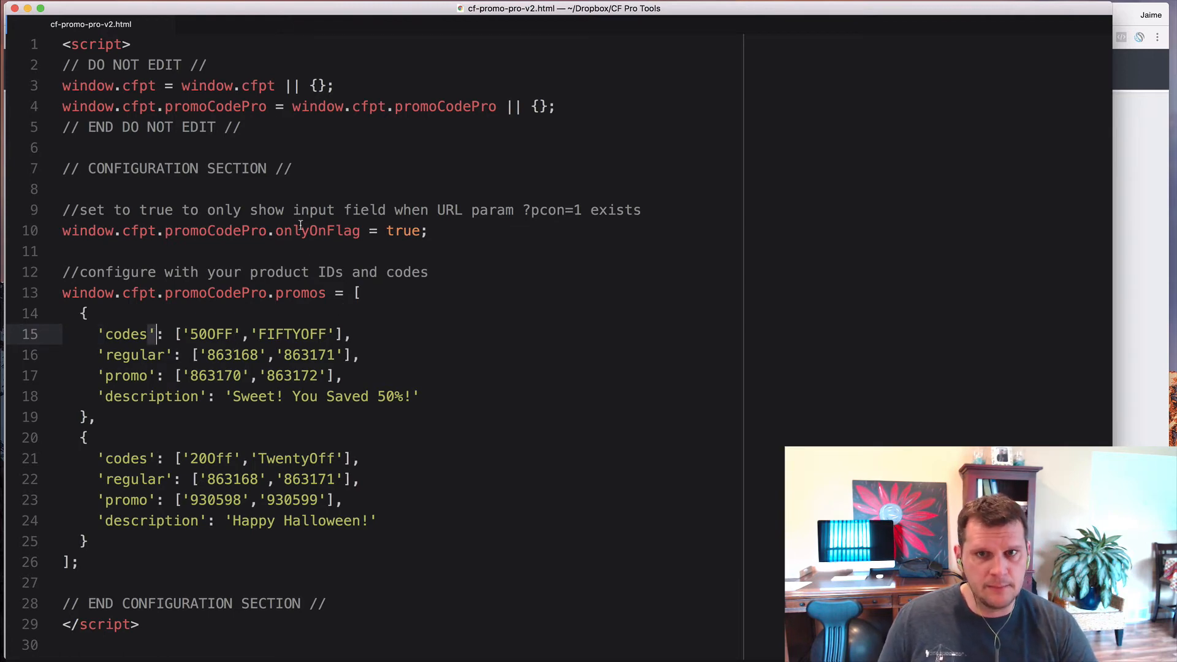
{"action": "left_click", "coordinate": [279, 200]}
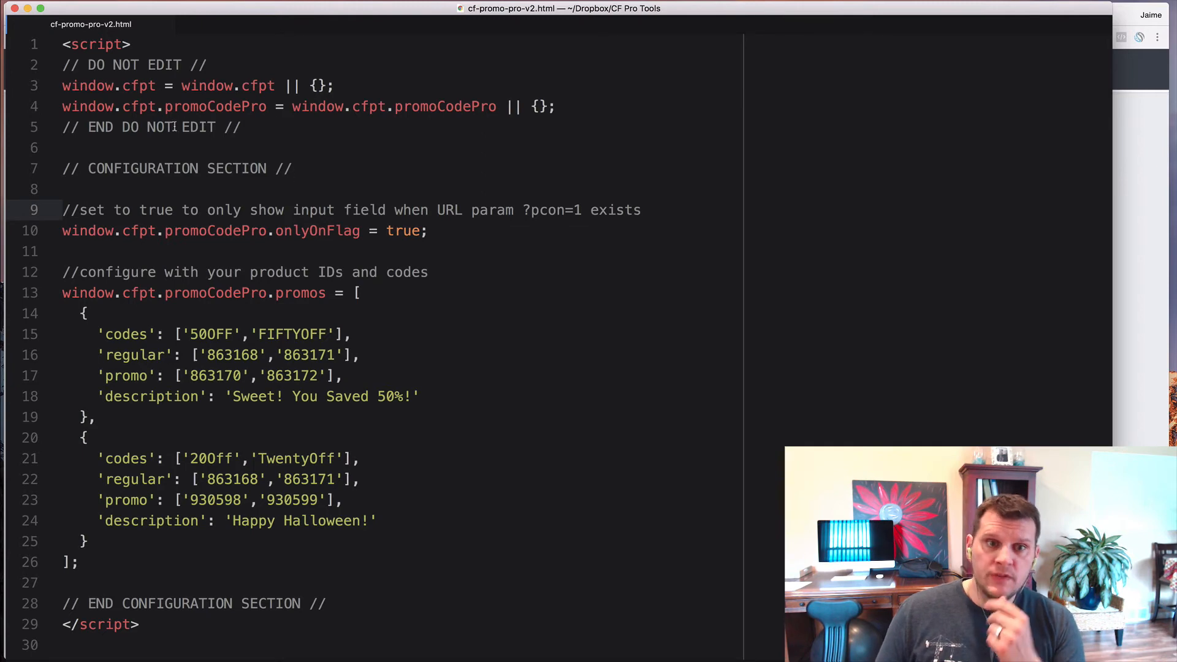
{"action": "left_click", "coordinate": [239, 127]}
{"action": "left_click_drag", "start_coordinate": [225, 127], "coordinate": [62, 65]}
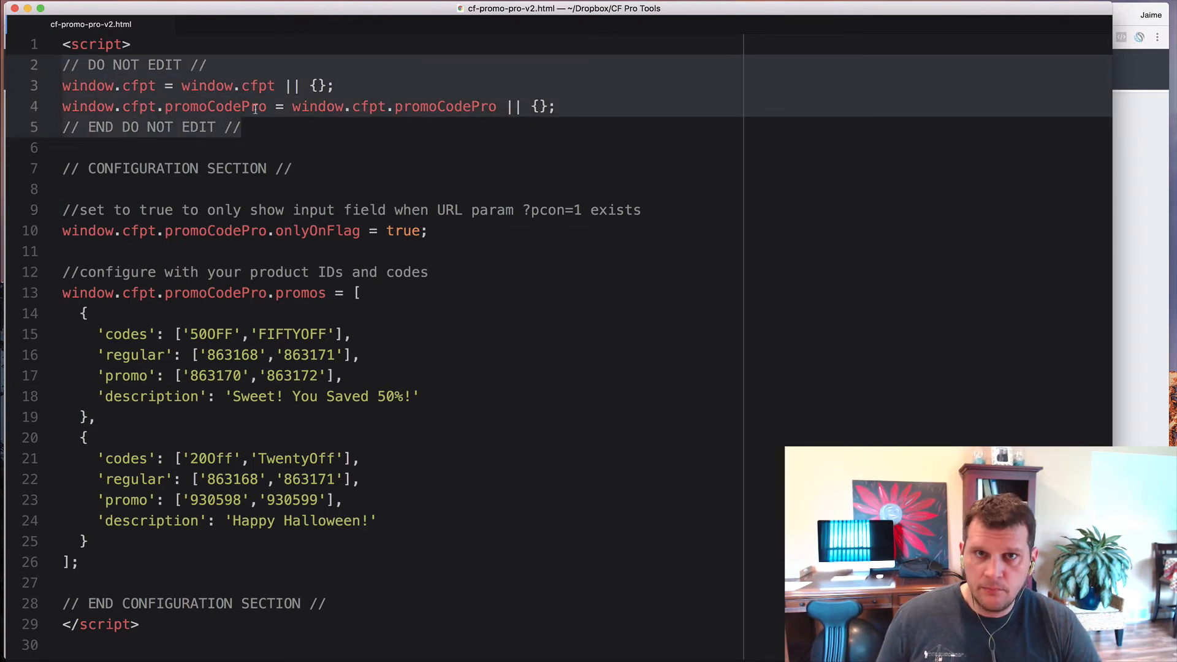
{"action": "left_click", "coordinate": [260, 127]}
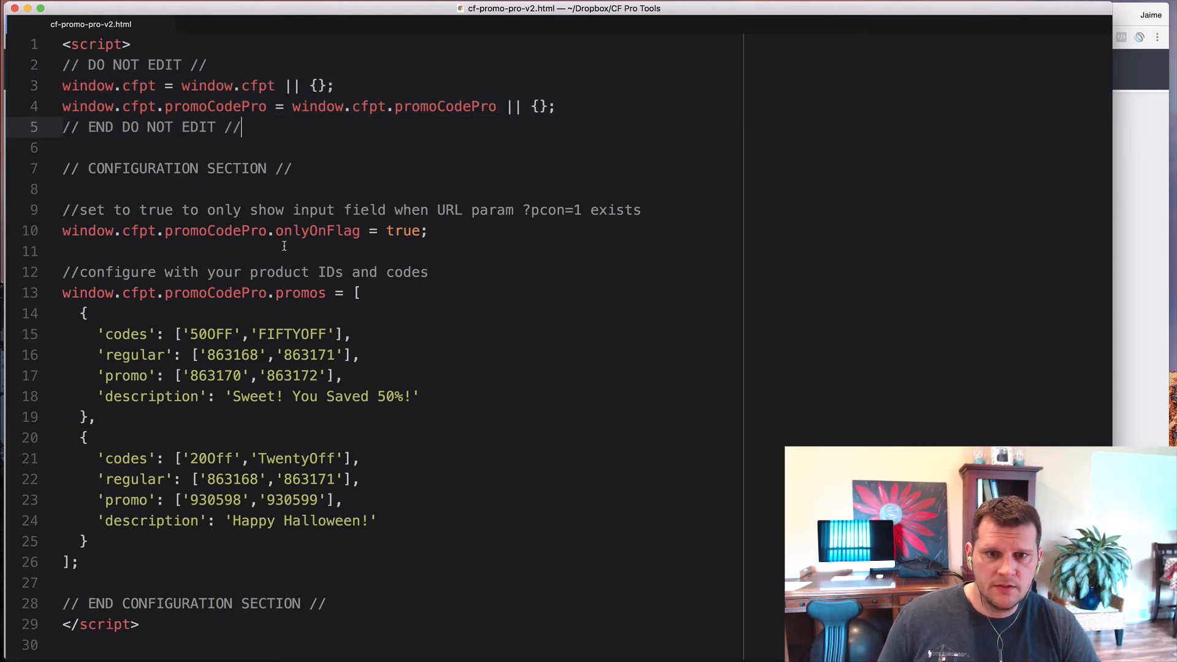
{"action": "left_click", "coordinate": [217, 253]}
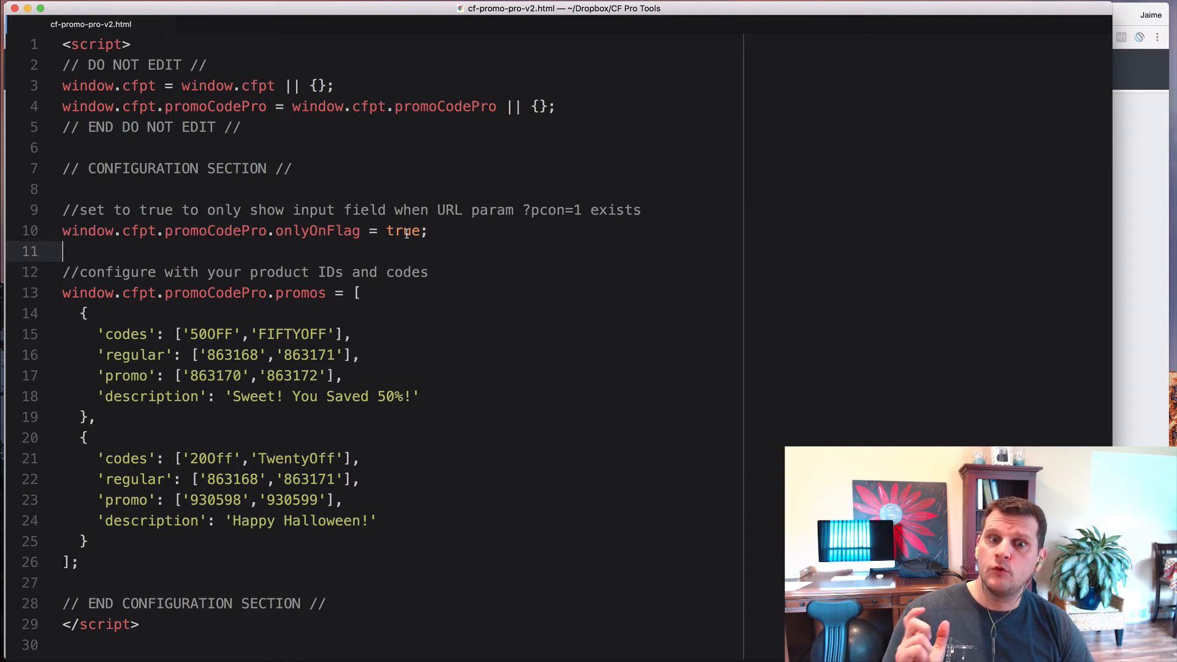
{"action": "double_click", "coordinate": [300, 232]}
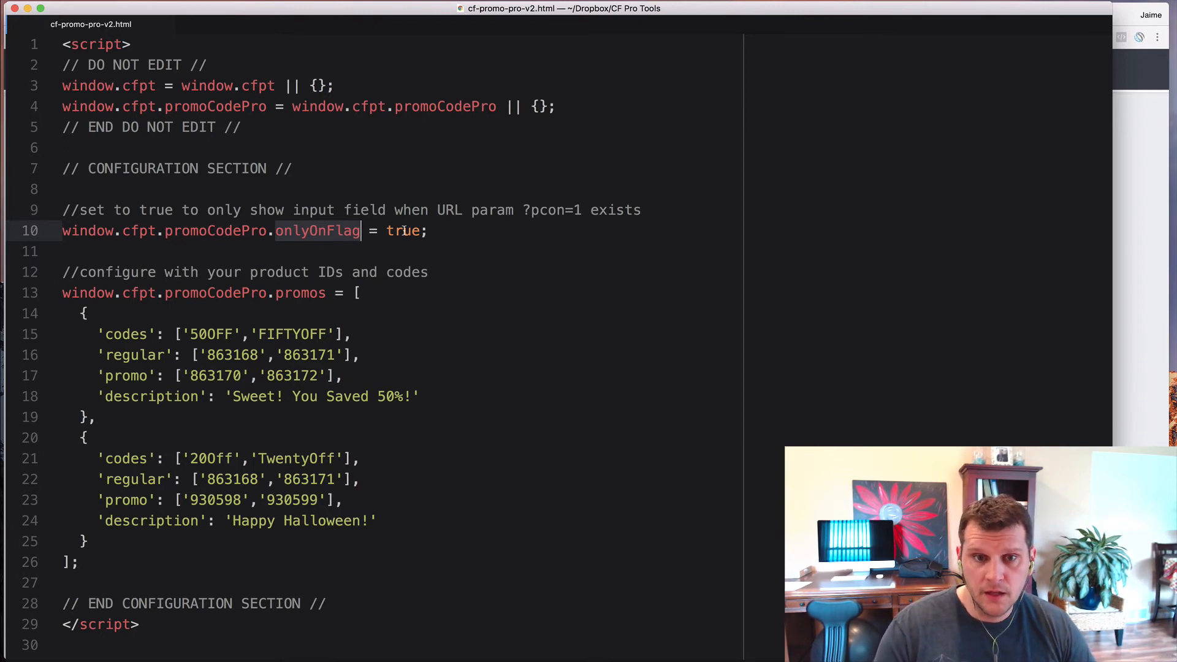
{"action": "double_click", "coordinate": [404, 230]}
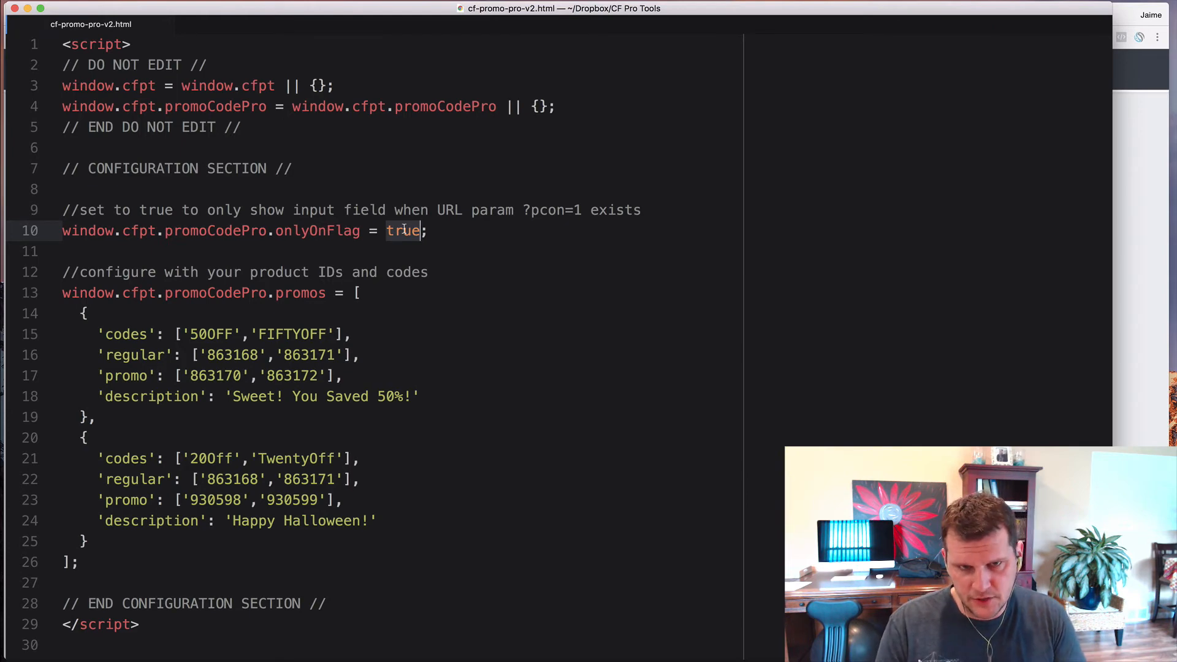
- Try false for onlyOnFlag on line 10, then revert it to true and save
{"action": "left_click", "coordinate": [437, 236]}
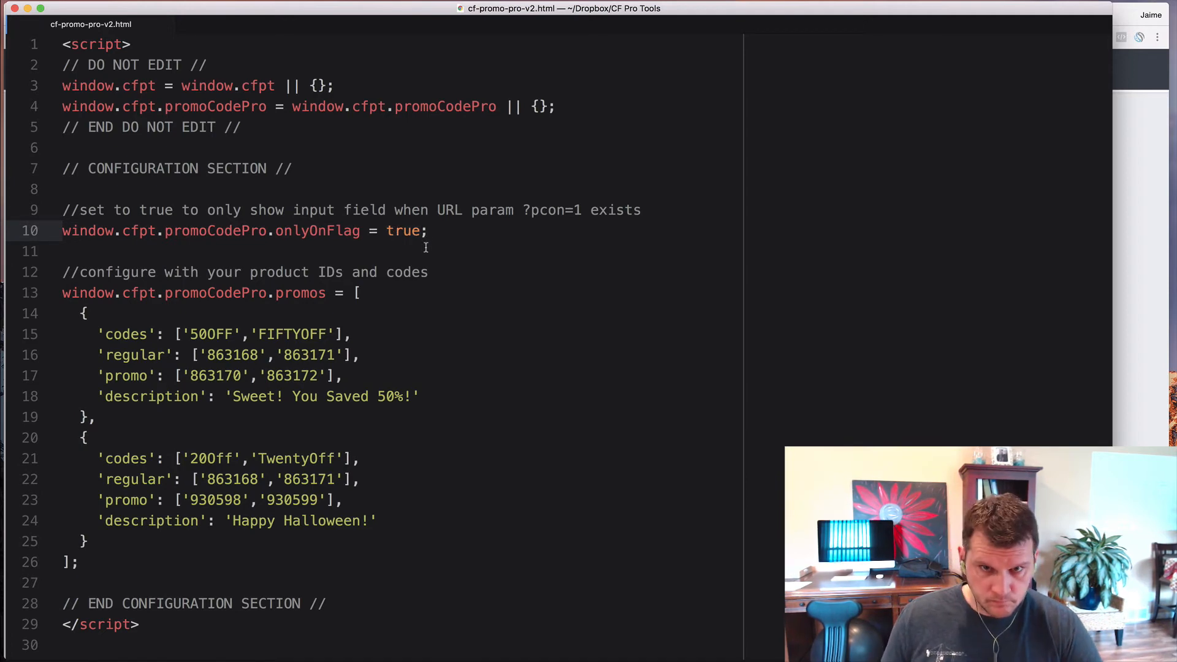
{"action": "double_click", "coordinate": [404, 231]}
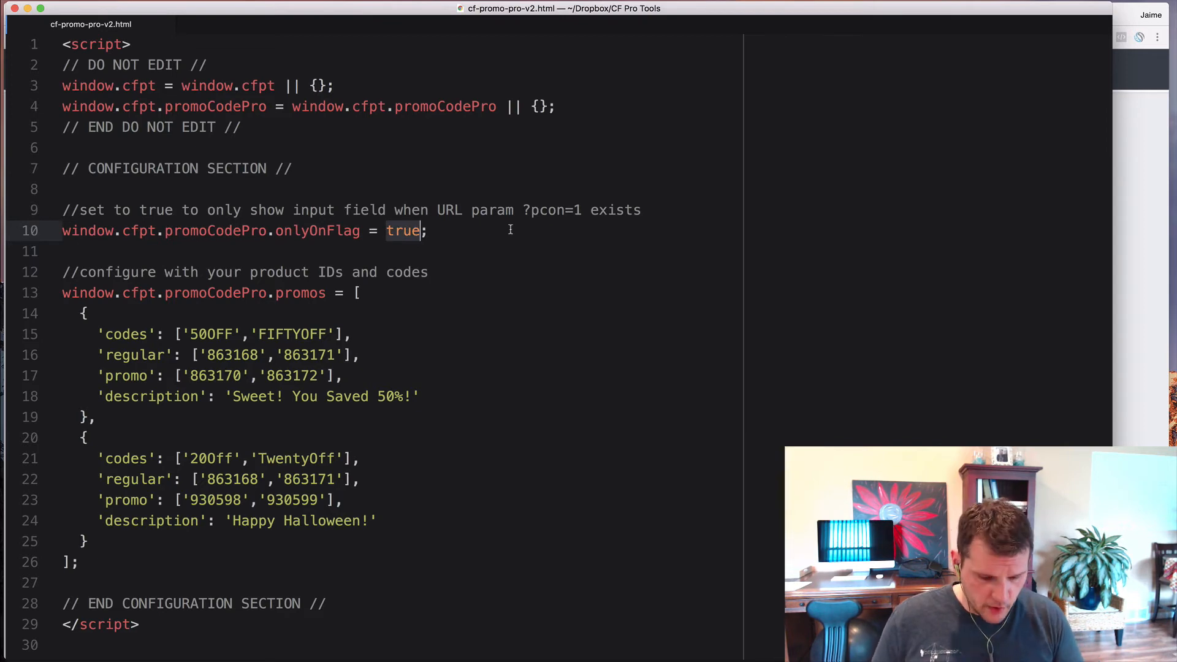
{"action": "type", "text": "false"}
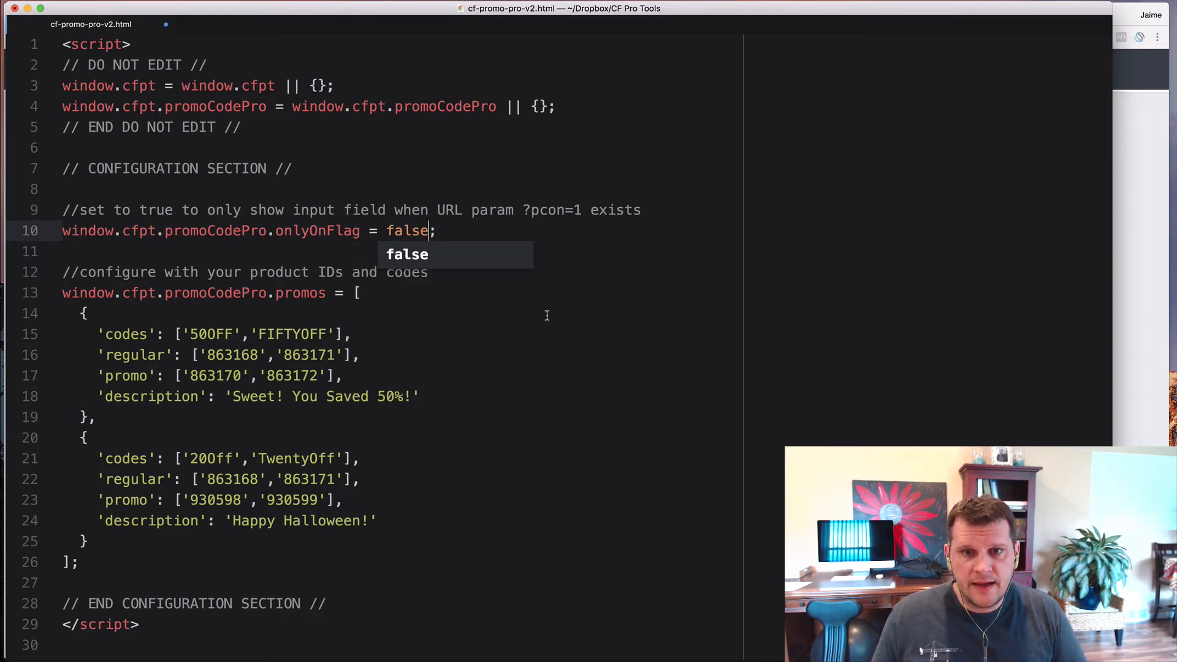
{"action": "left_click", "coordinate": [545, 316]}
{"action": "double_click", "coordinate": [407, 231]}
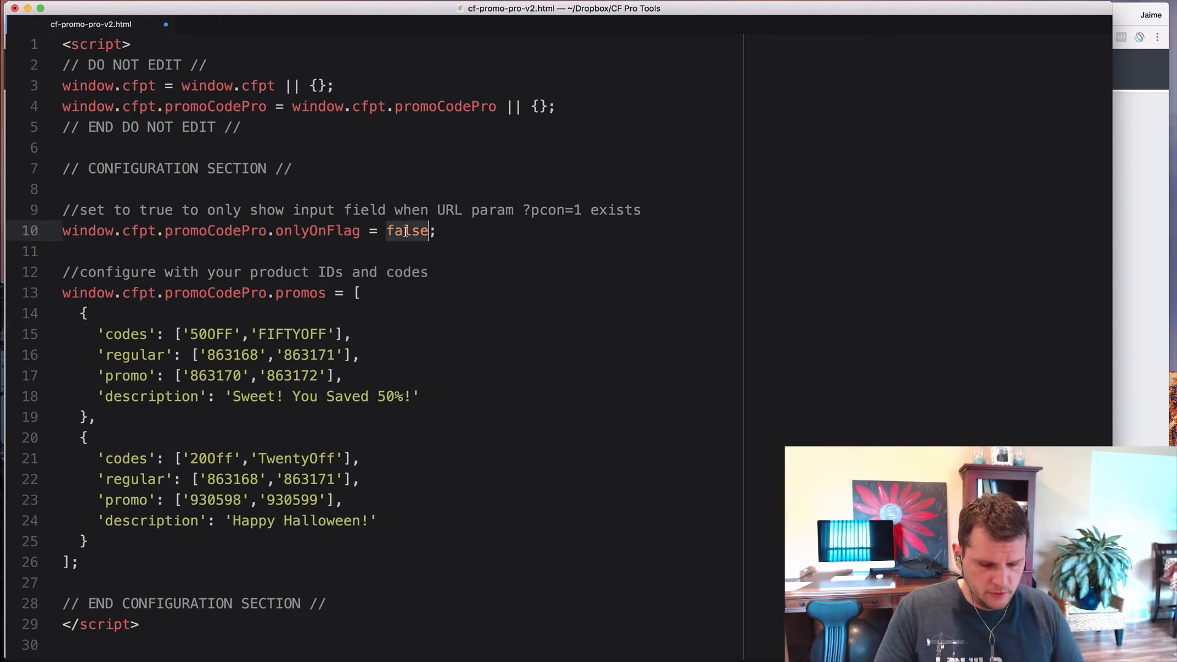
{"action": "type", "text": "true"}
{"action": "left_click", "coordinate": [415, 329]}
{"action": "key", "text": "super+s"}
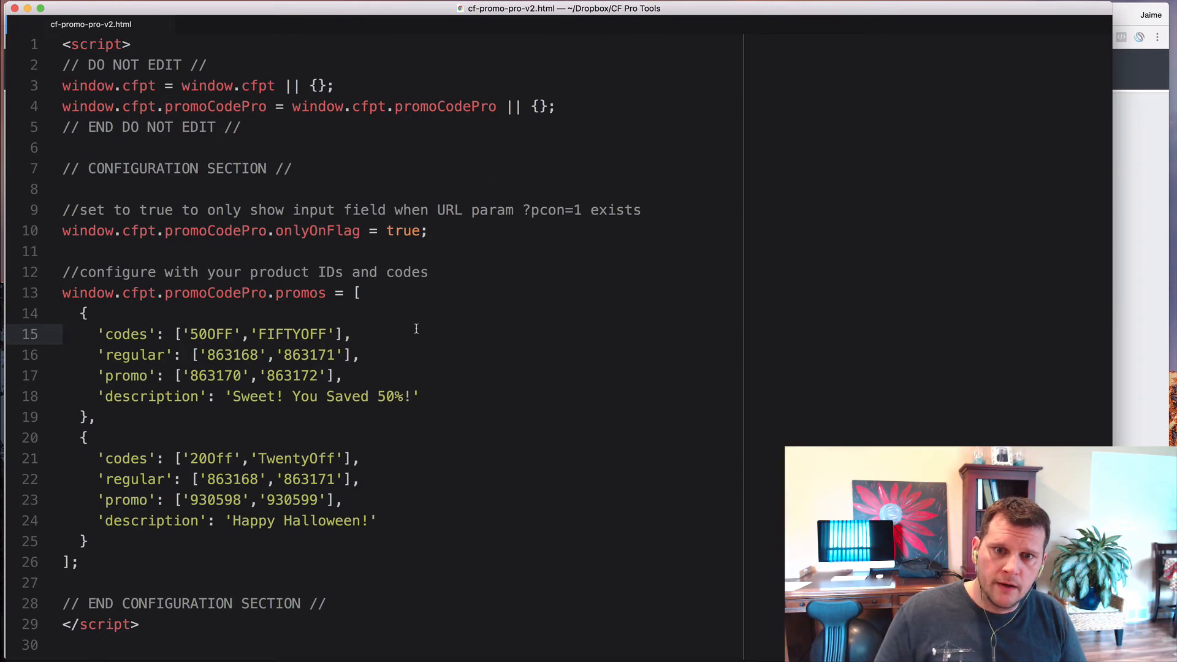
- Change onlyOnFlag on line 10 from true to false, leaving it unsaved
{"action": "left_click", "coordinate": [404, 238]}
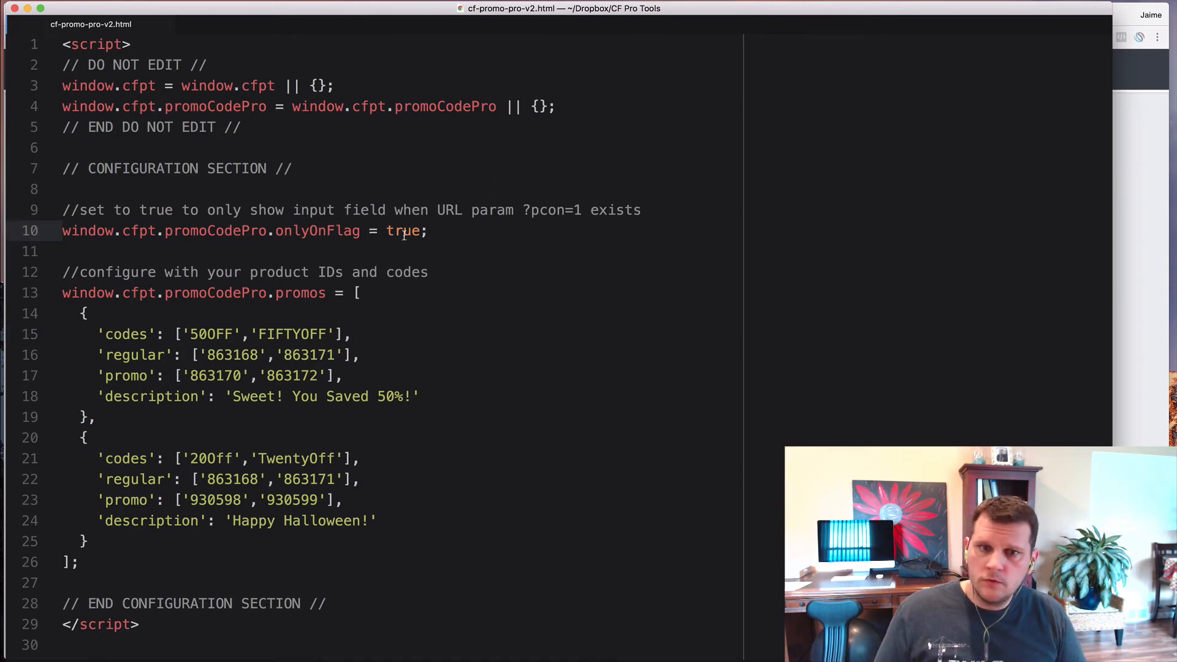
{"action": "double_click", "coordinate": [404, 231]}
{"action": "type", "text": "fasl"}
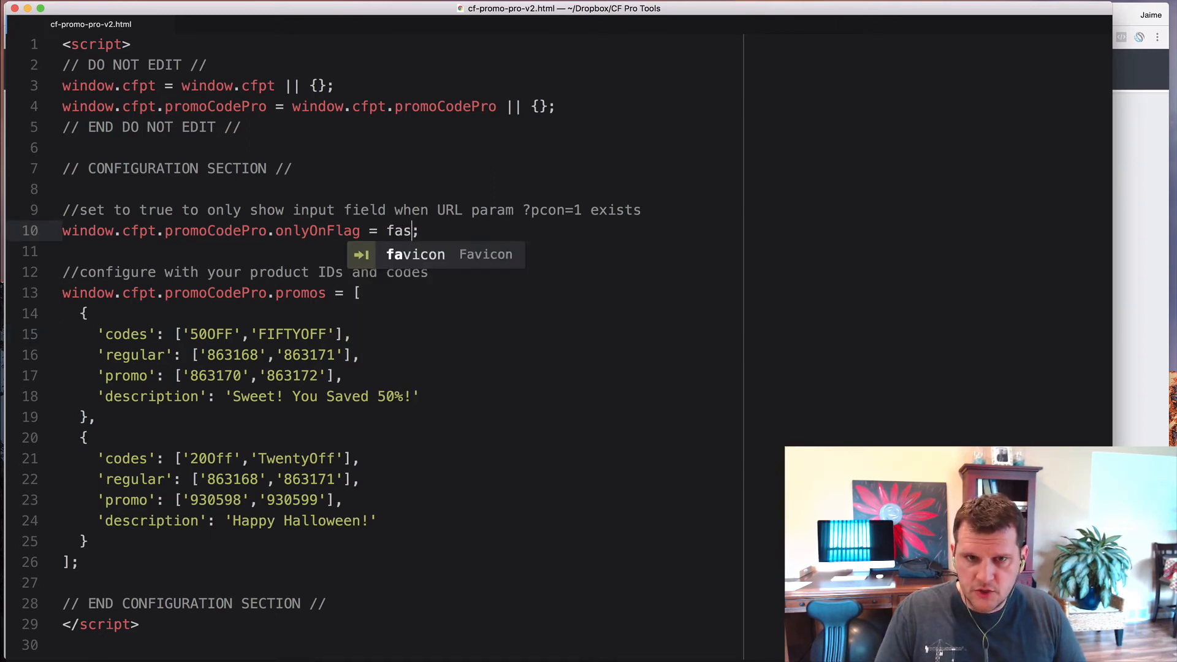
{"action": "key", "text": "BackSpace"}
{"action": "key", "text": "BackSpace"}
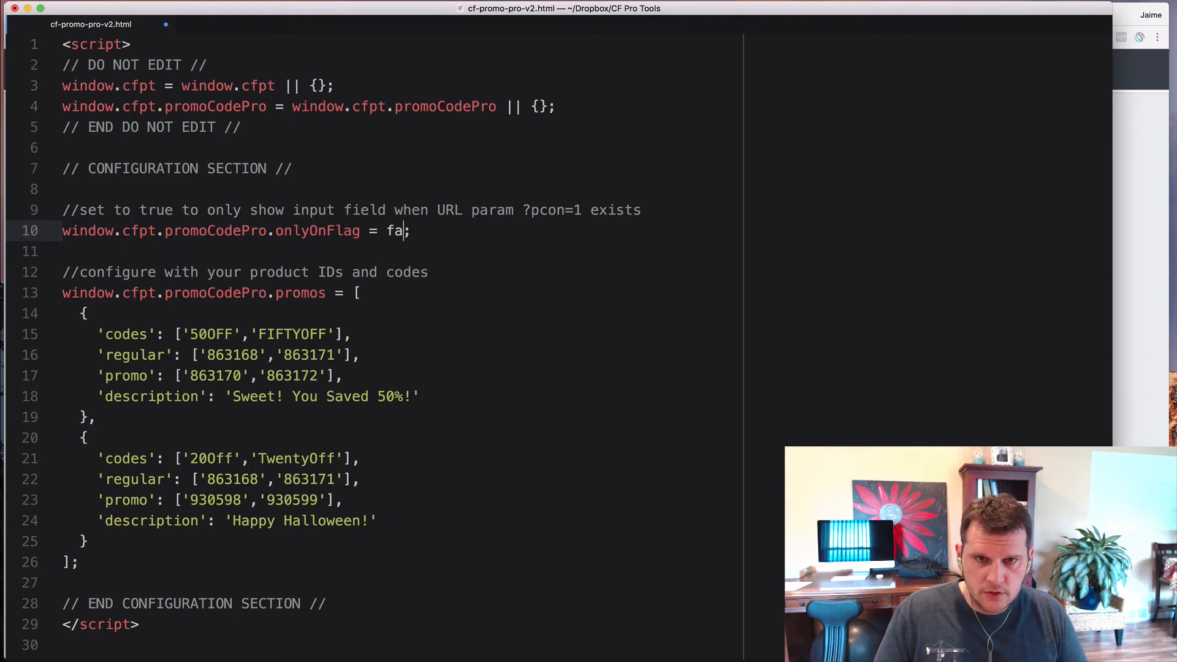
{"action": "type", "text": "lse"}
{"action": "left_click", "coordinate": [412, 299]}
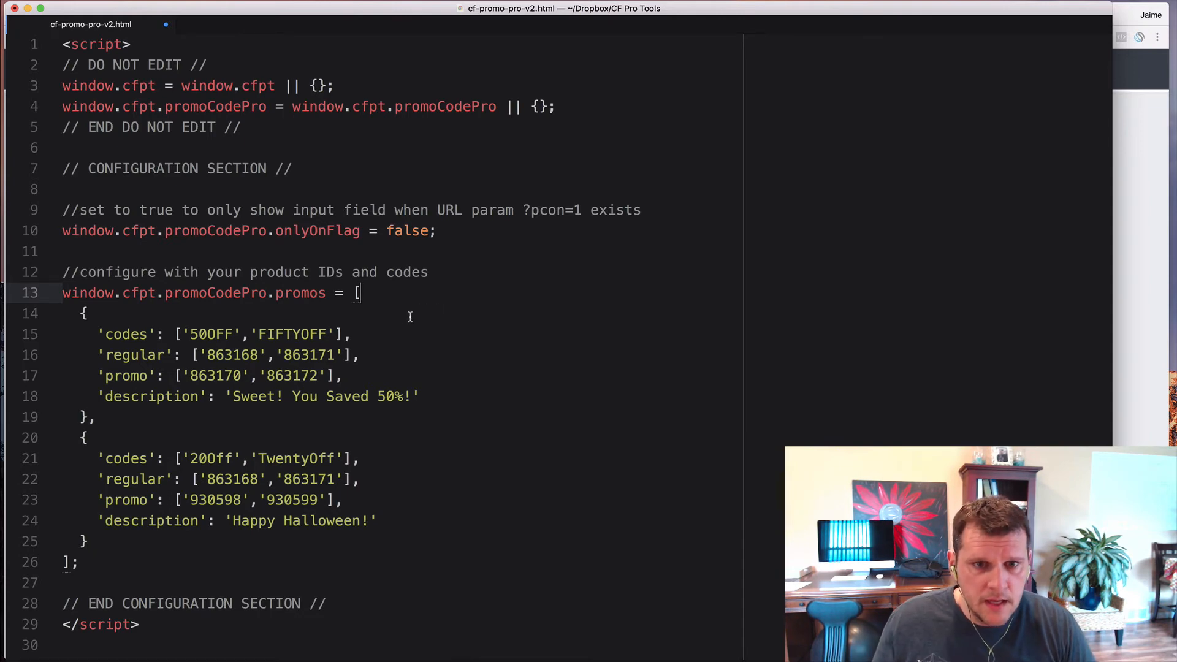
{"action": "left_click", "coordinate": [362, 347]}
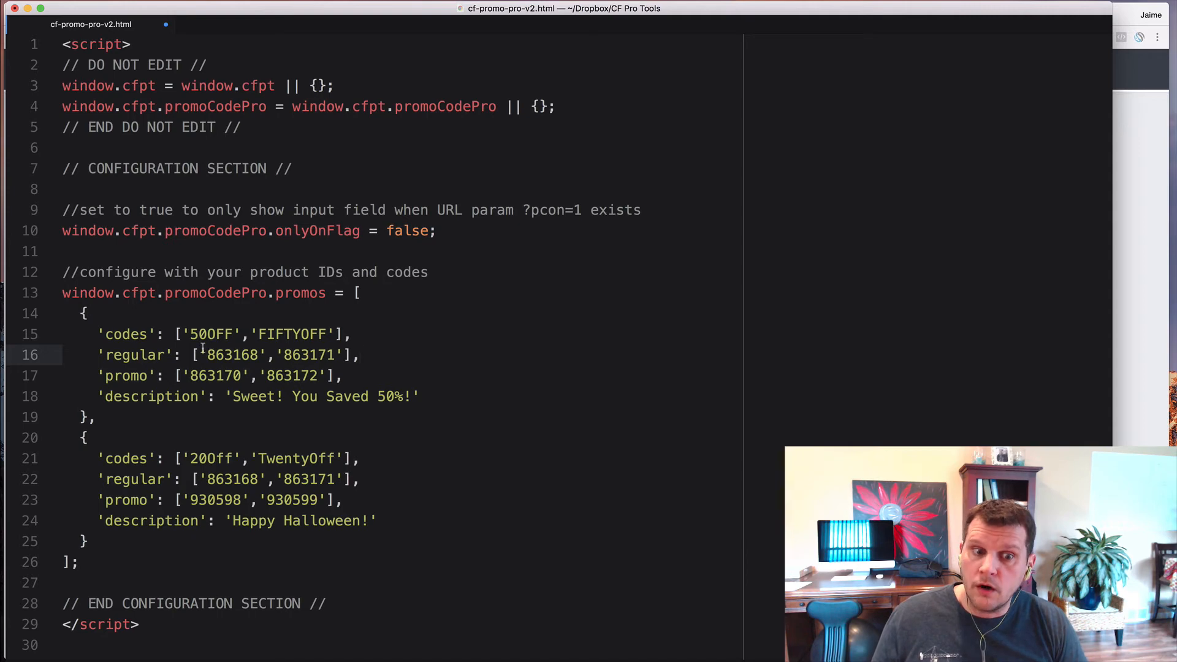
{"action": "scroll", "coordinate": [199, 345], "scroll_direction": "down", "scroll_amount": 1}
{"action": "scroll", "coordinate": [199, 345], "scroll_direction": "down", "scroll_amount": 1}
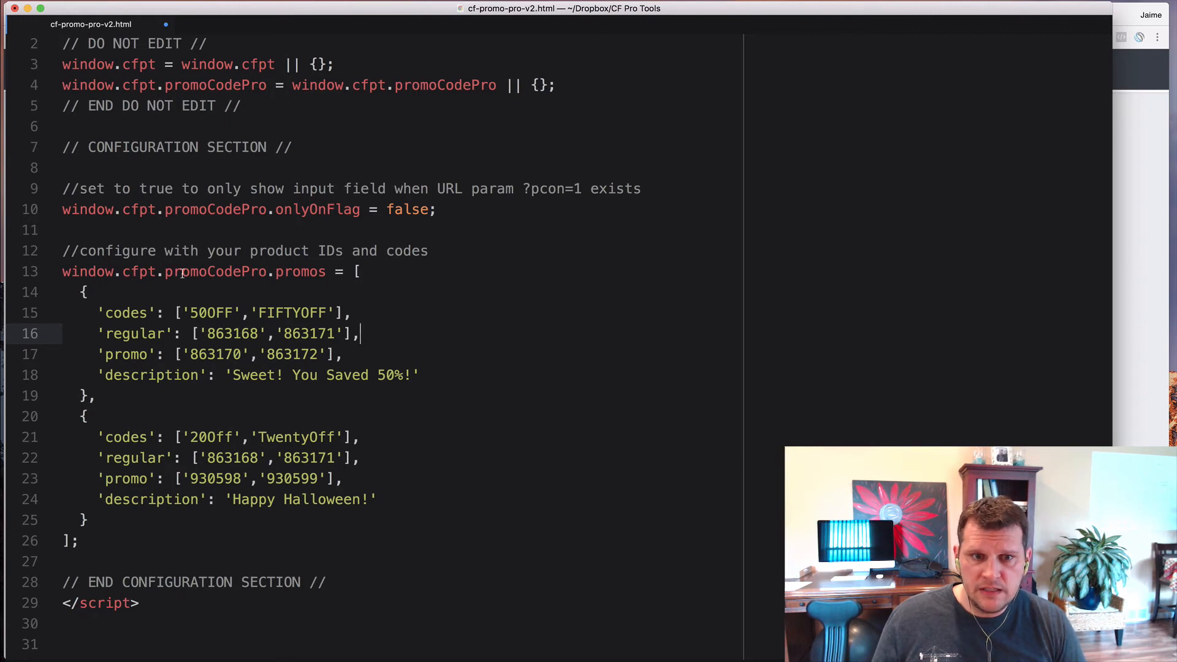
{"action": "left_click", "coordinate": [362, 272]}
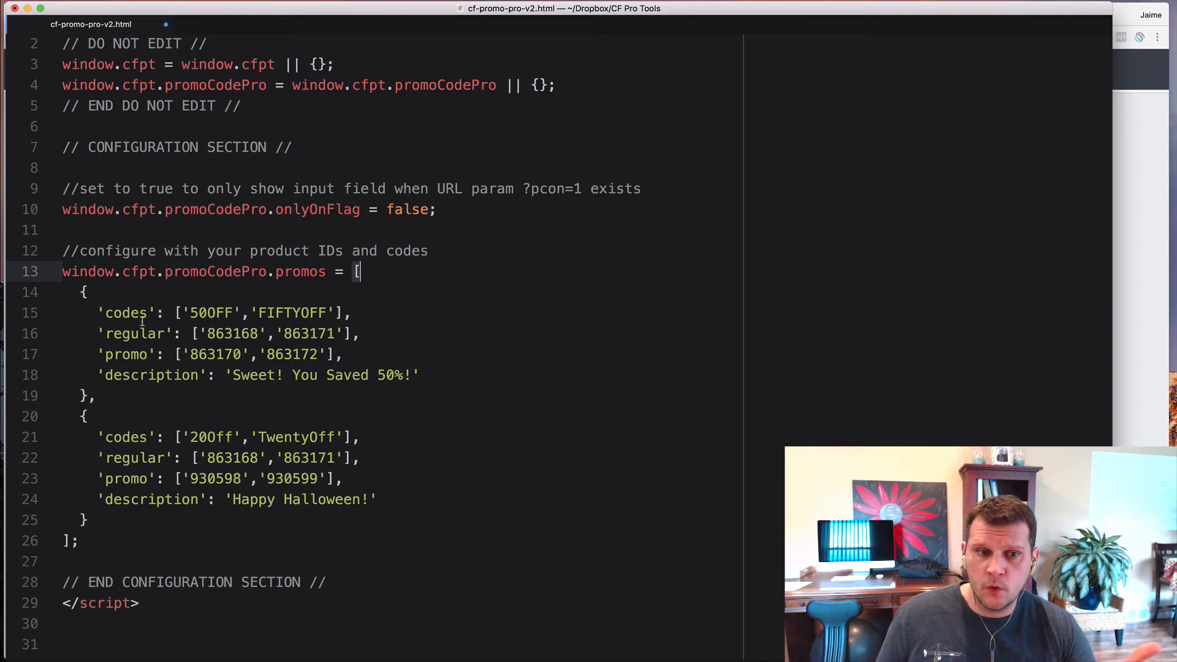
{"action": "left_click_drag", "start_coordinate": [98, 313], "coordinate": [140, 375]}
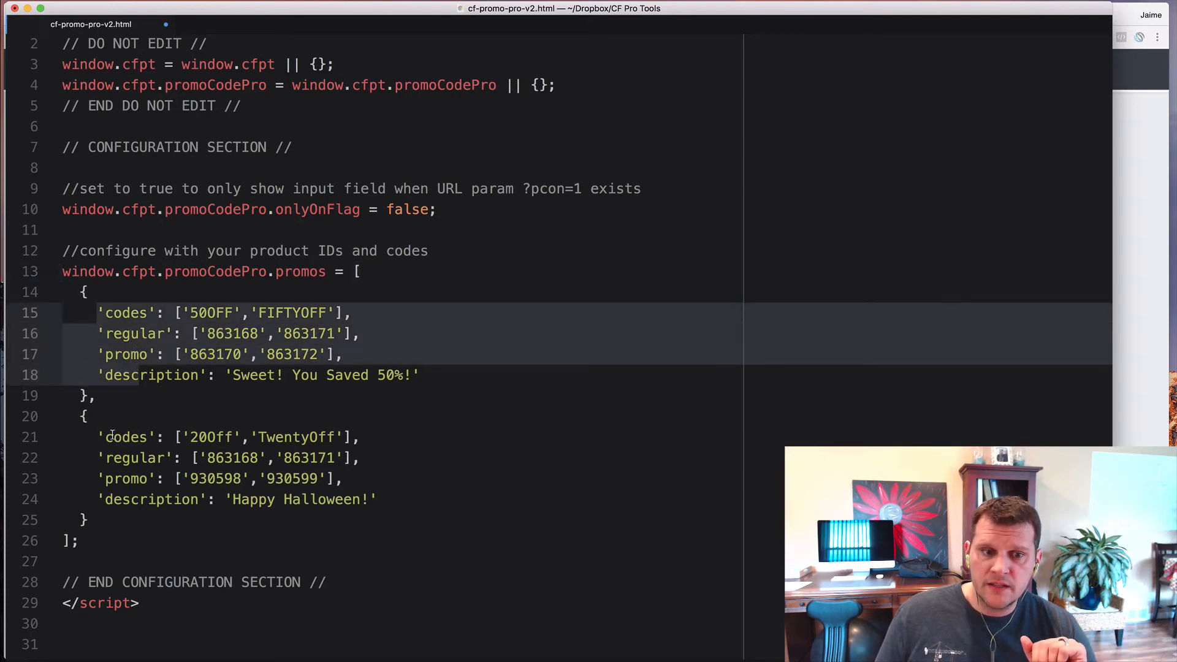
{"action": "left_click_drag", "start_coordinate": [98, 436], "coordinate": [123, 500]}
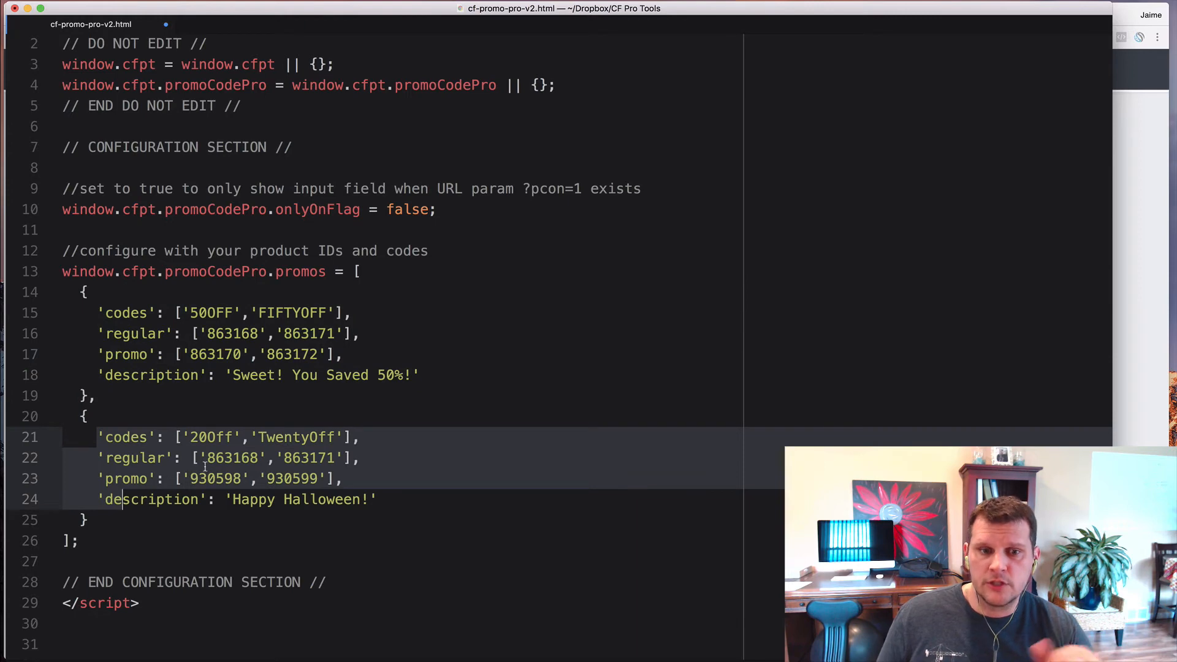
{"action": "left_click", "coordinate": [189, 314]}
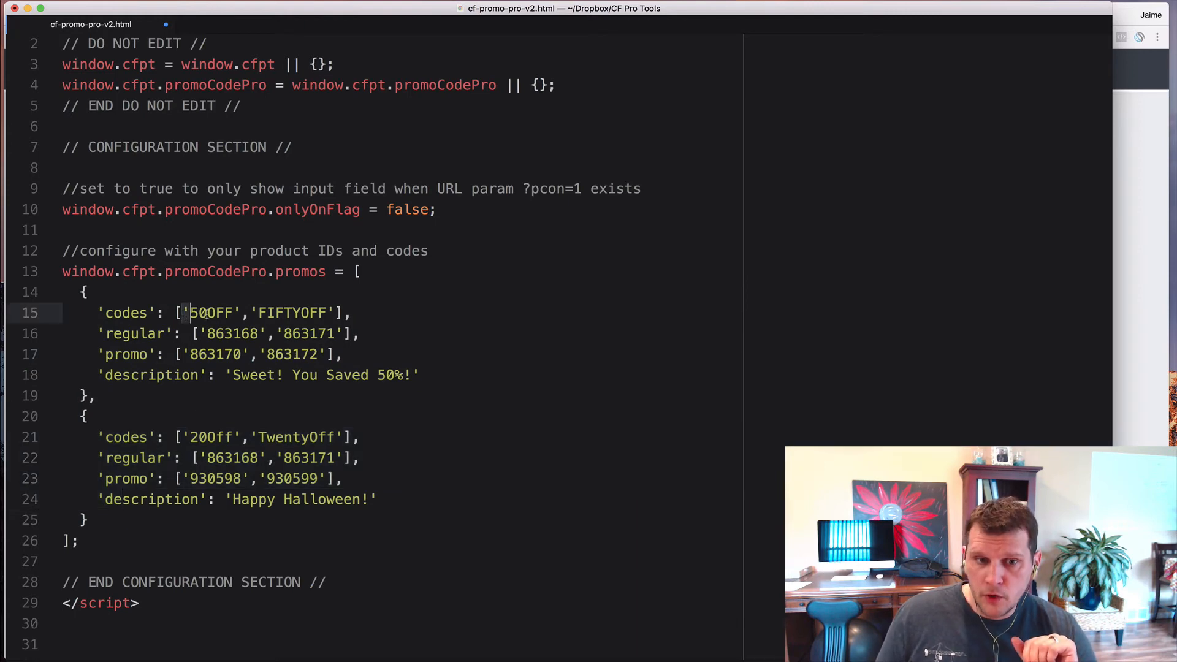
{"action": "left_click_drag", "start_coordinate": [206, 313], "coordinate": [334, 314]}
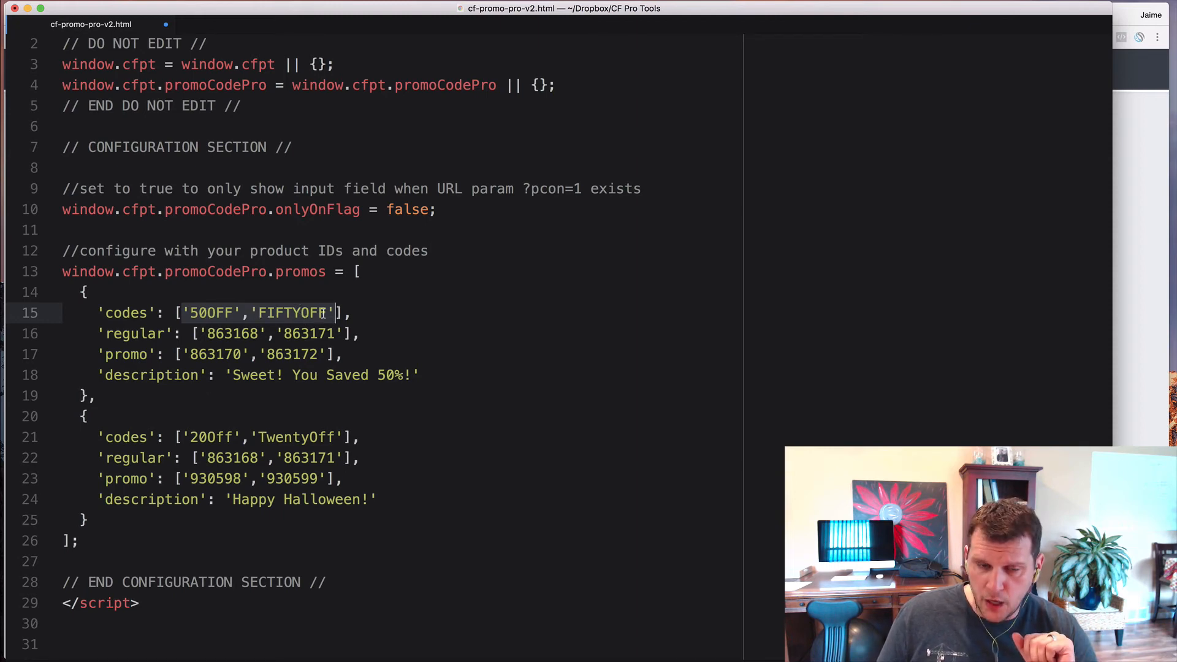
{"action": "left_click", "coordinate": [195, 438]}
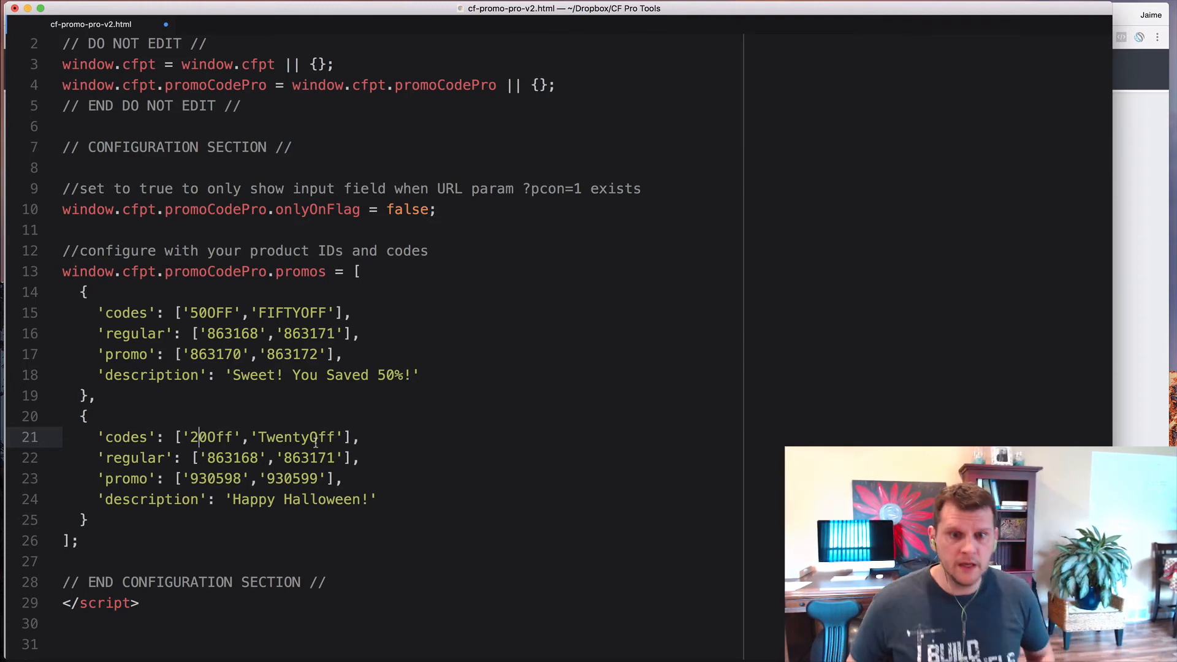
- Append 'SAVE50', 'GIVEME50' and '50ROCKS' after 'FIFTYOFF' in line 15's codes array
{"action": "left_click", "coordinate": [335, 311]}
{"action": "type", "text": ",'"}
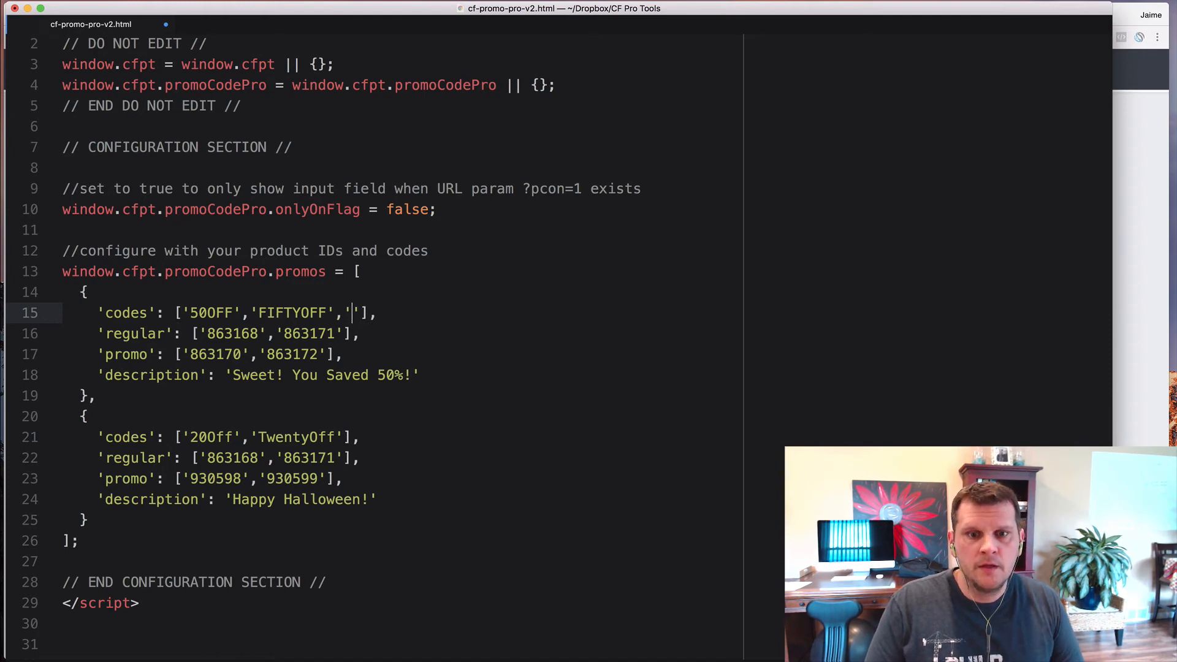
{"action": "type", "text": "SAVE50'"}
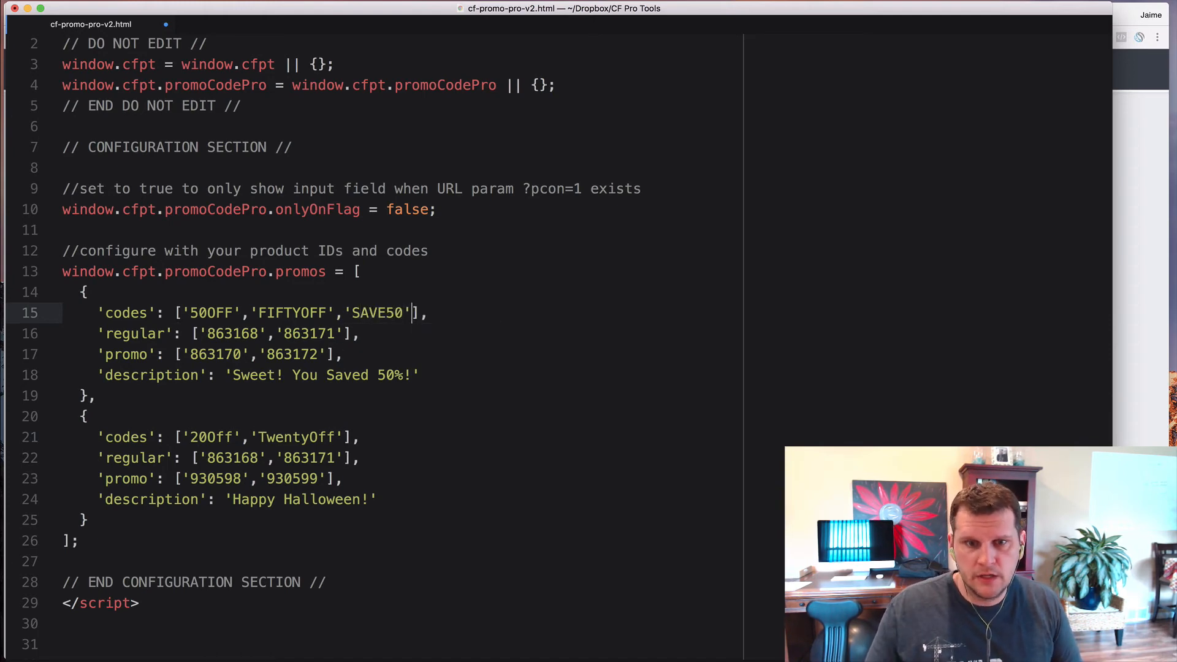
{"action": "type", "text": ","}
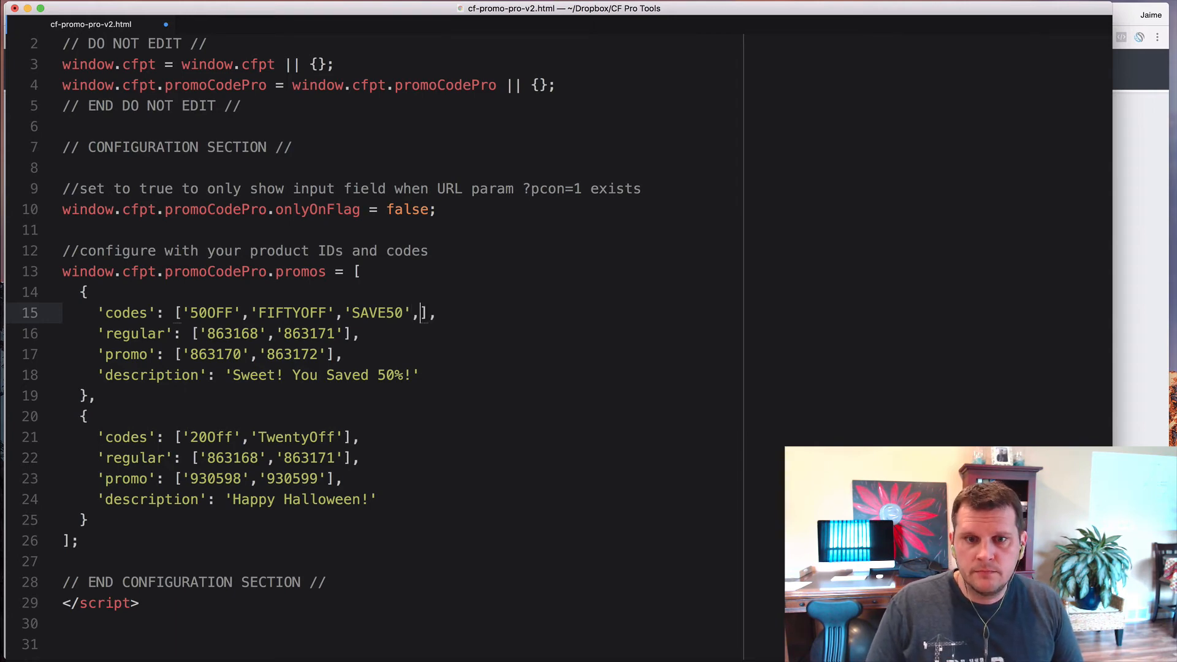
{"action": "type", "text": "'GIVEM"}
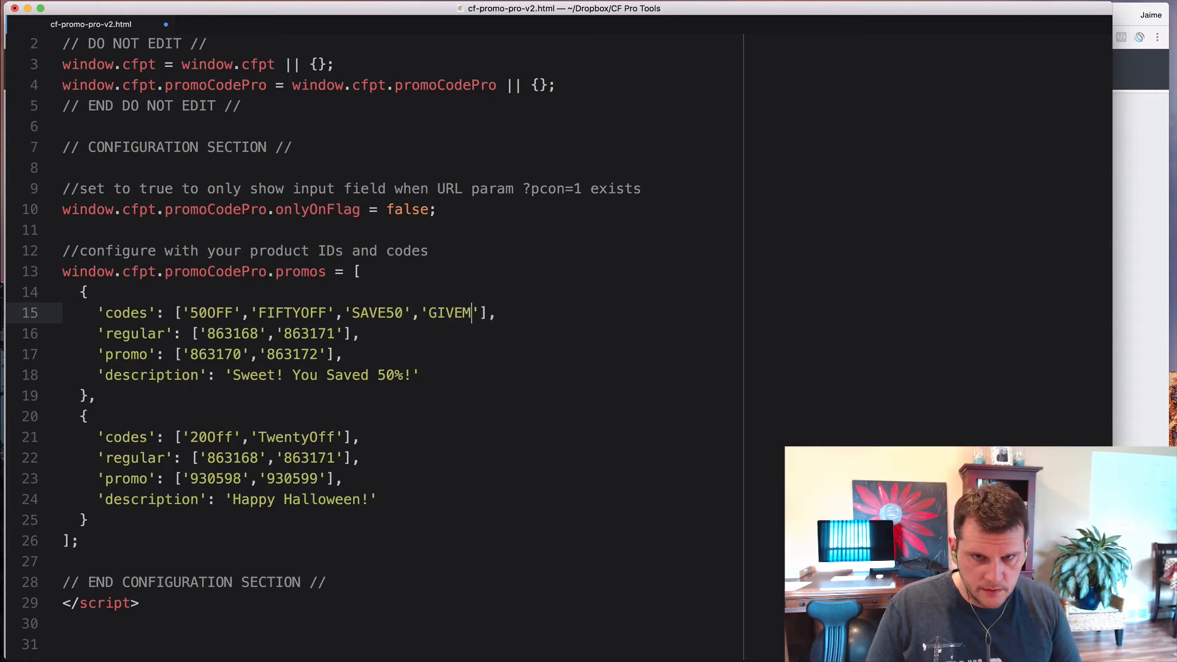
{"action": "type", "text": "E50"}
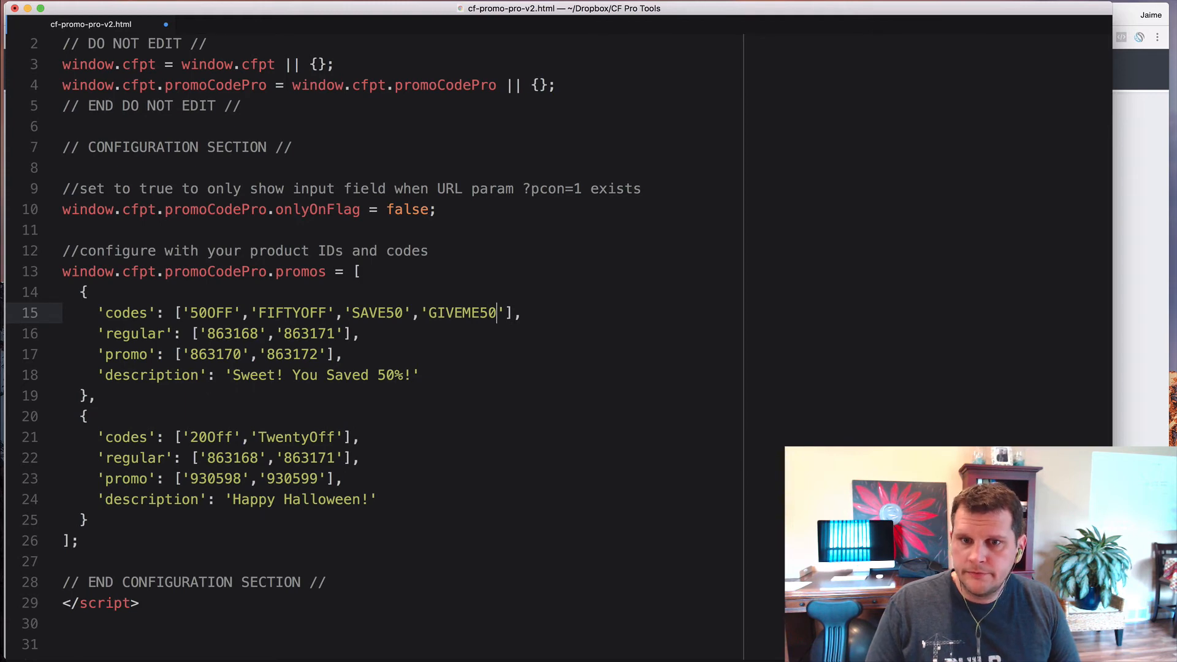
{"action": "type", "text": "','50"}
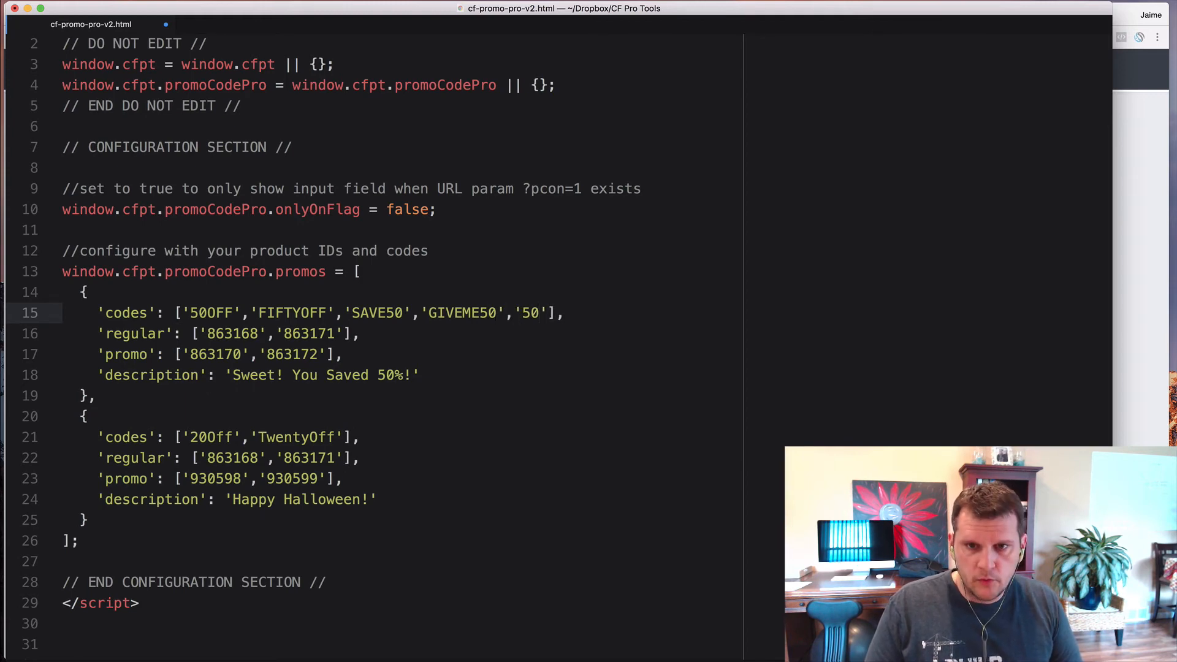
{"action": "type", "text": "ROCKS"}
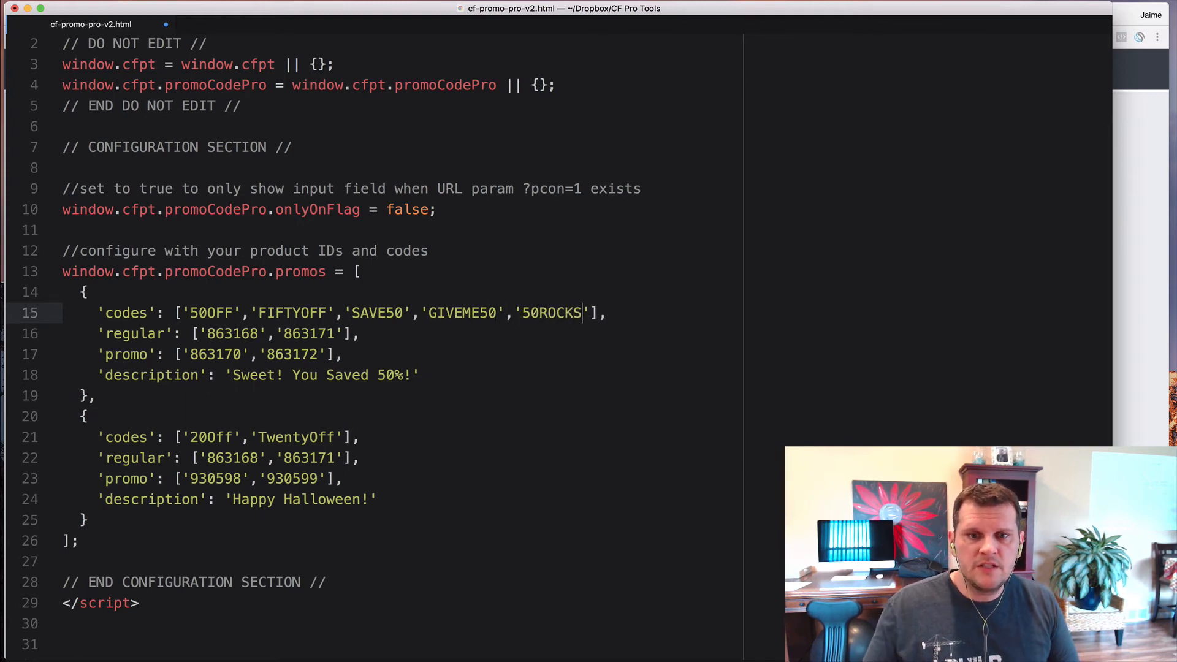
{"action": "left_click", "coordinate": [418, 377]}
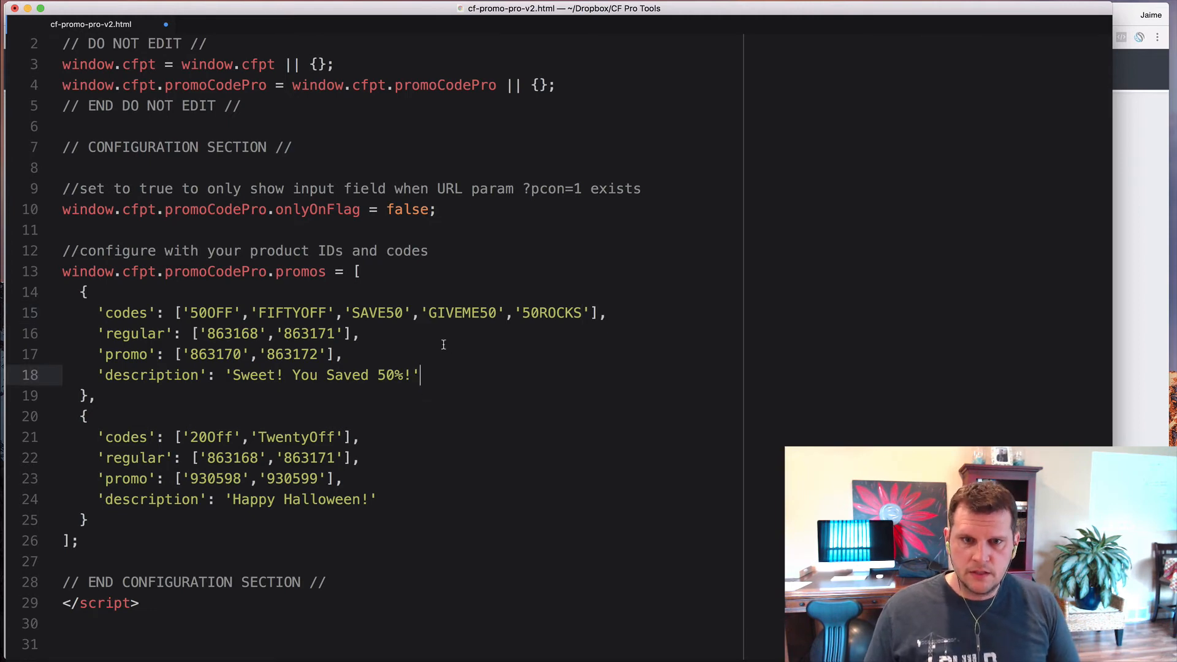
{"action": "left_click", "coordinate": [384, 334]}
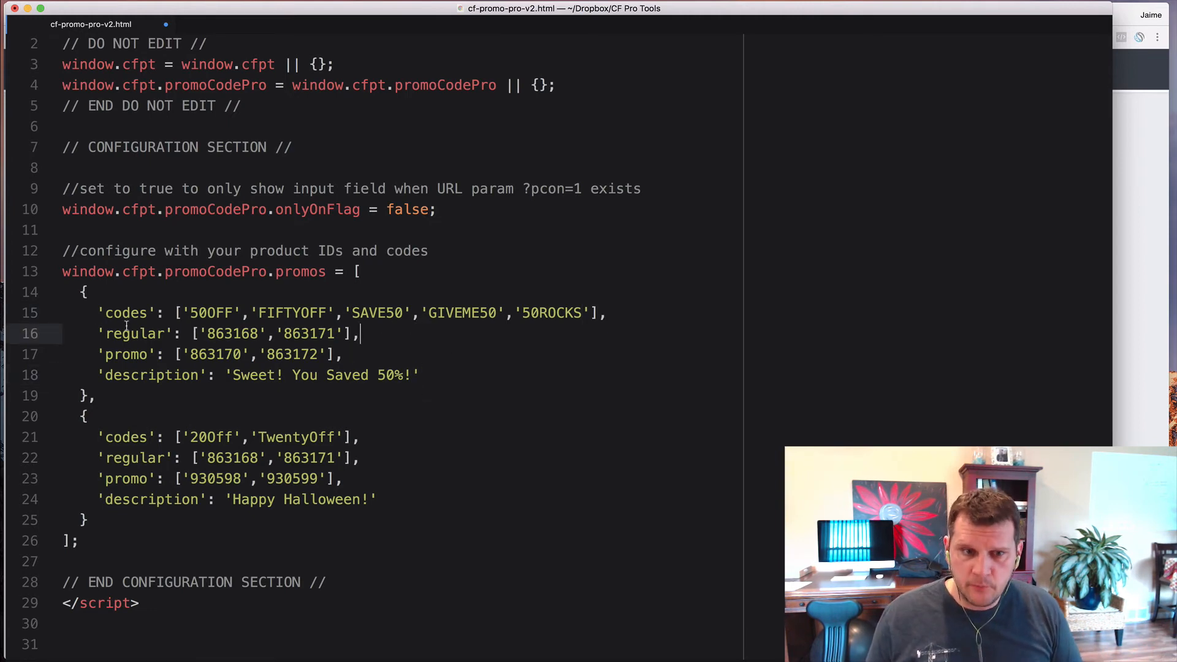
{"action": "left_click", "coordinate": [90, 400]}
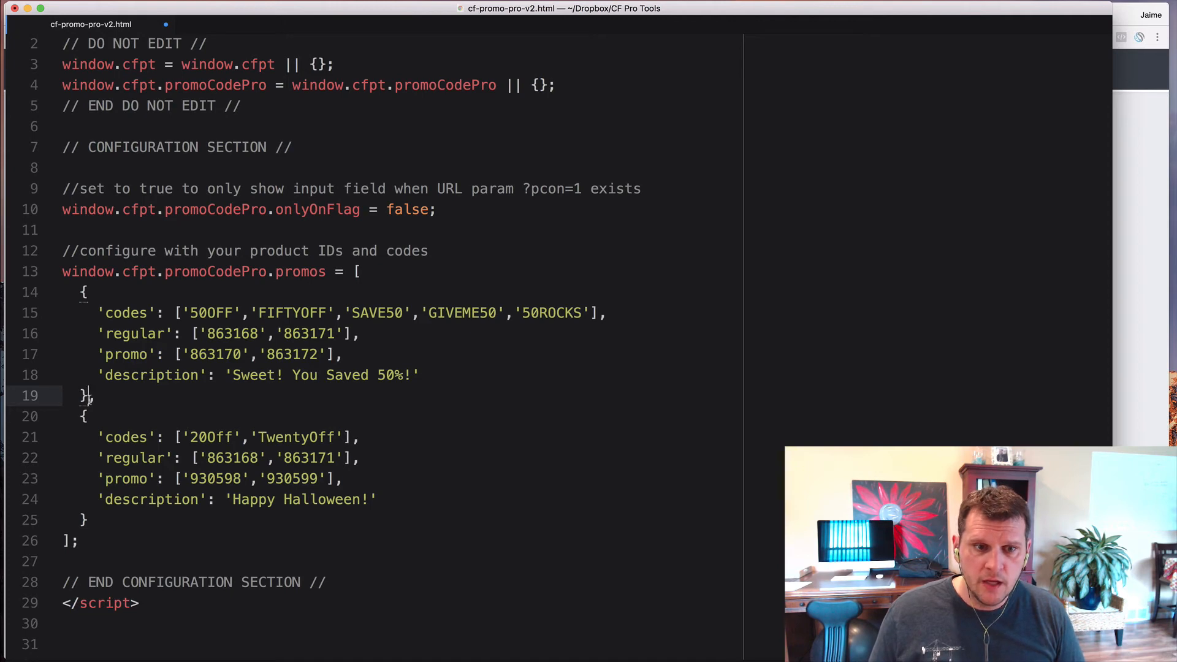
{"action": "left_click_drag", "start_coordinate": [89, 399], "coordinate": [97, 517]}
{"action": "key", "text": "super+c"}
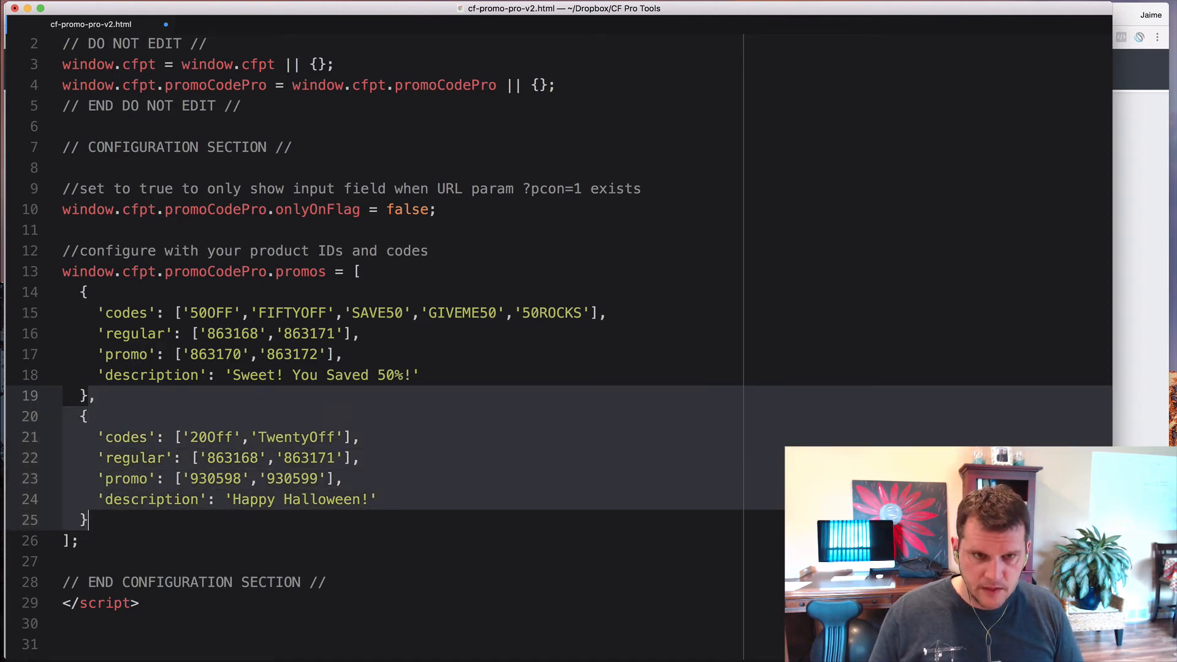
{"action": "key", "text": "BackSpace"}
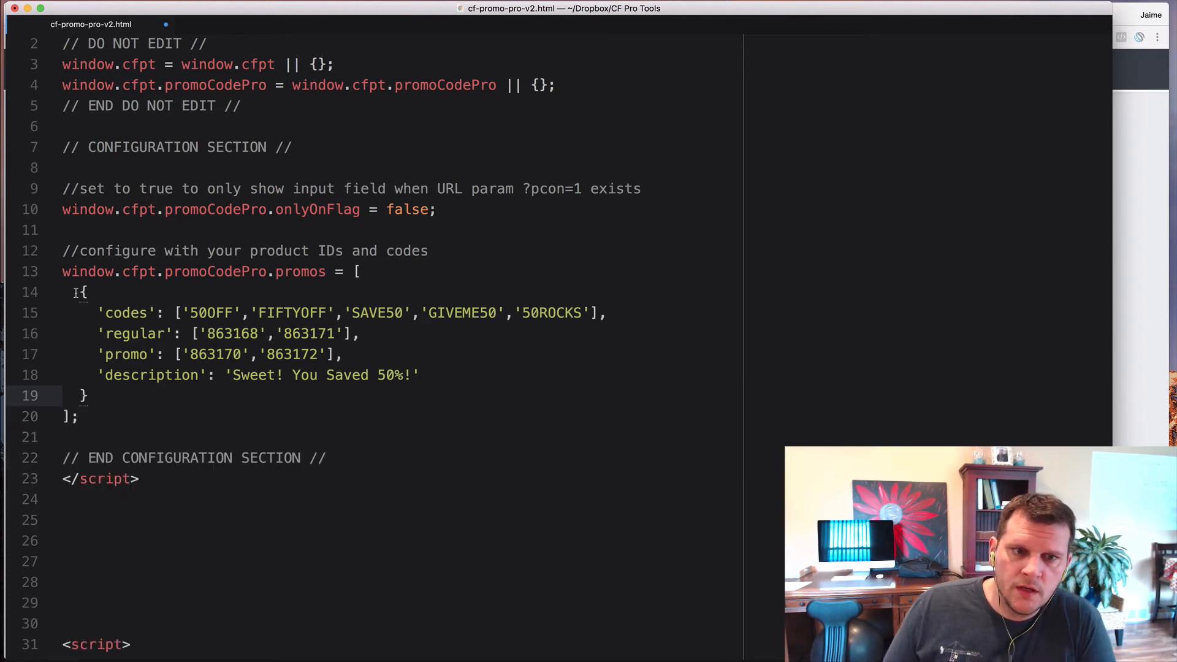
{"action": "left_click", "coordinate": [85, 294]}
{"action": "left_click", "coordinate": [85, 395]}
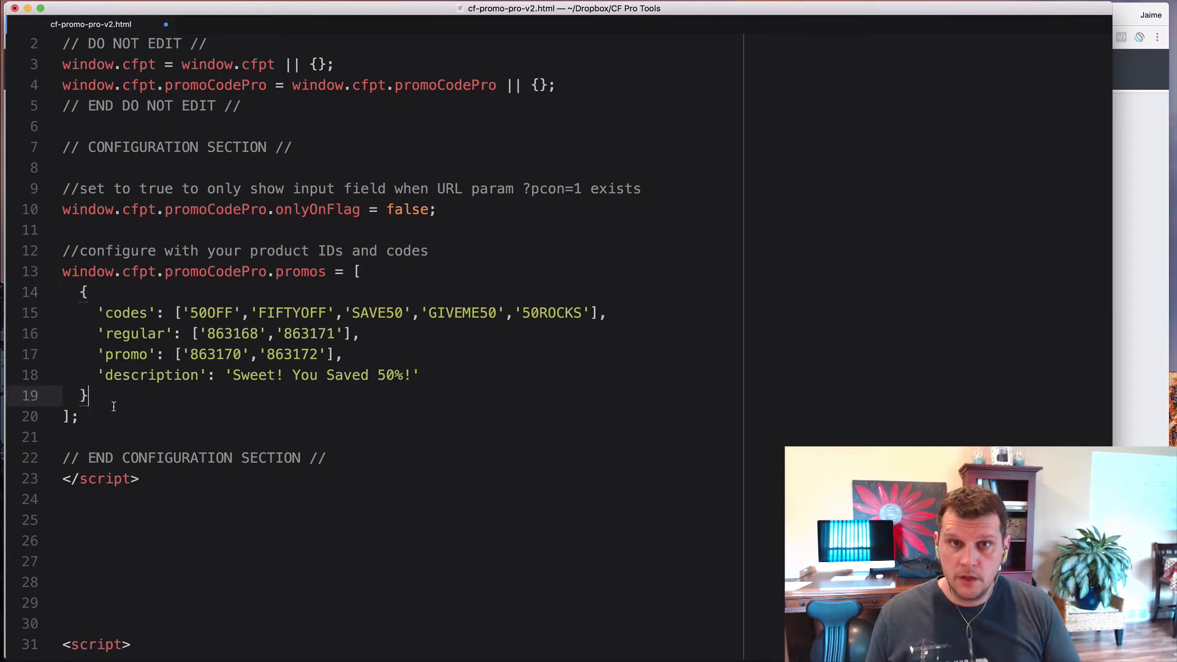
{"action": "scroll", "coordinate": [114, 405], "scroll_direction": "down", "scroll_amount": 1}
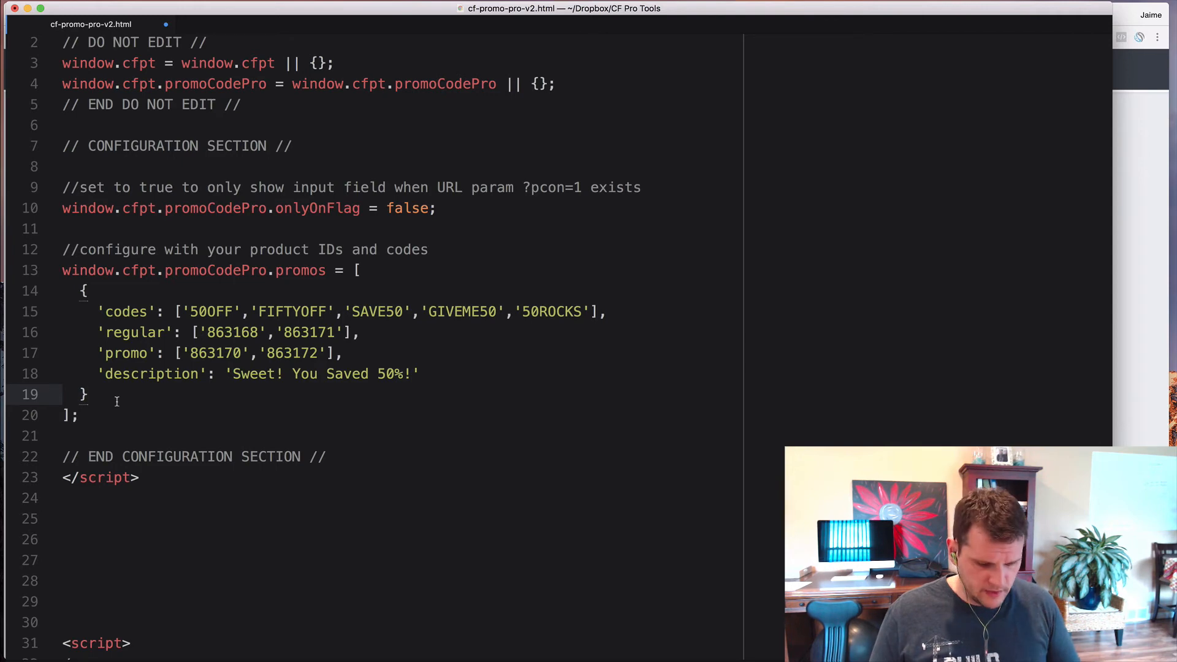
{"action": "key", "text": "super+v"}
{"action": "left_click", "coordinate": [110, 433]}
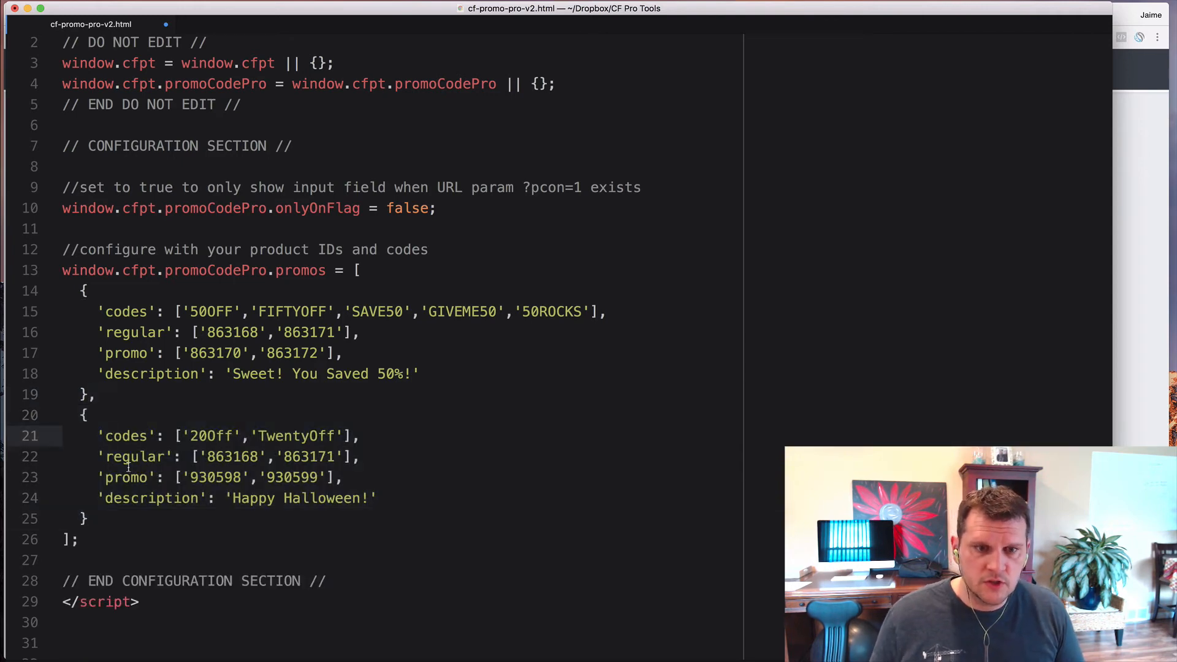
{"action": "left_click", "coordinate": [89, 396]}
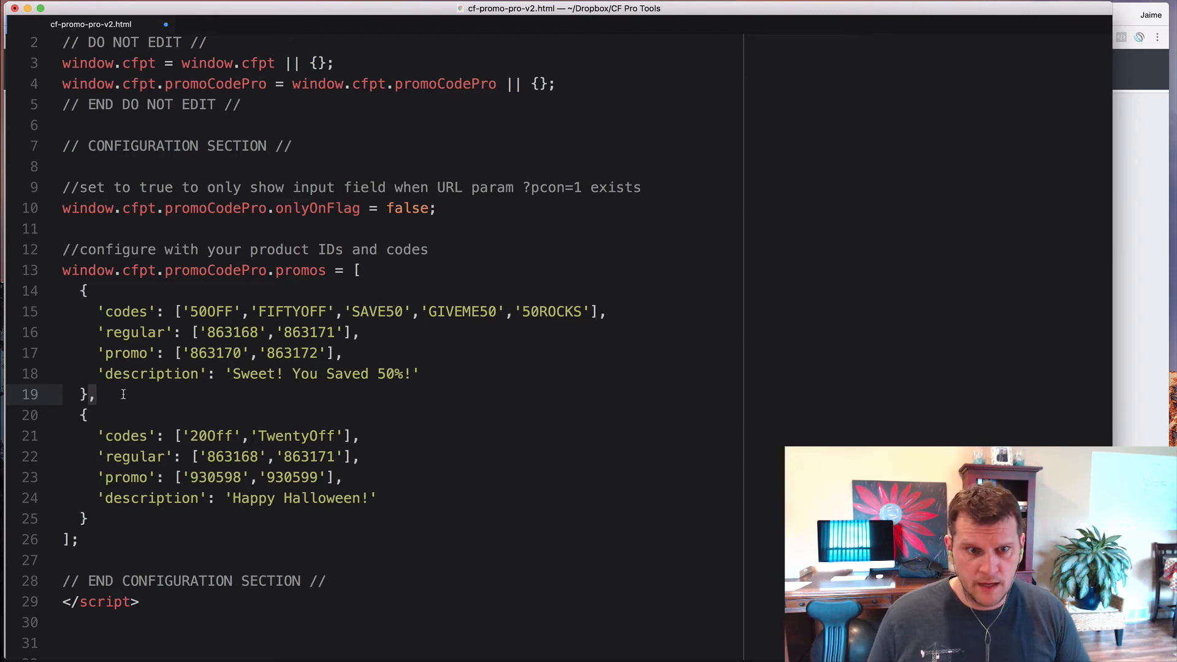
{"action": "scroll", "coordinate": [117, 398], "scroll_direction": "down", "scroll_amount": 1}
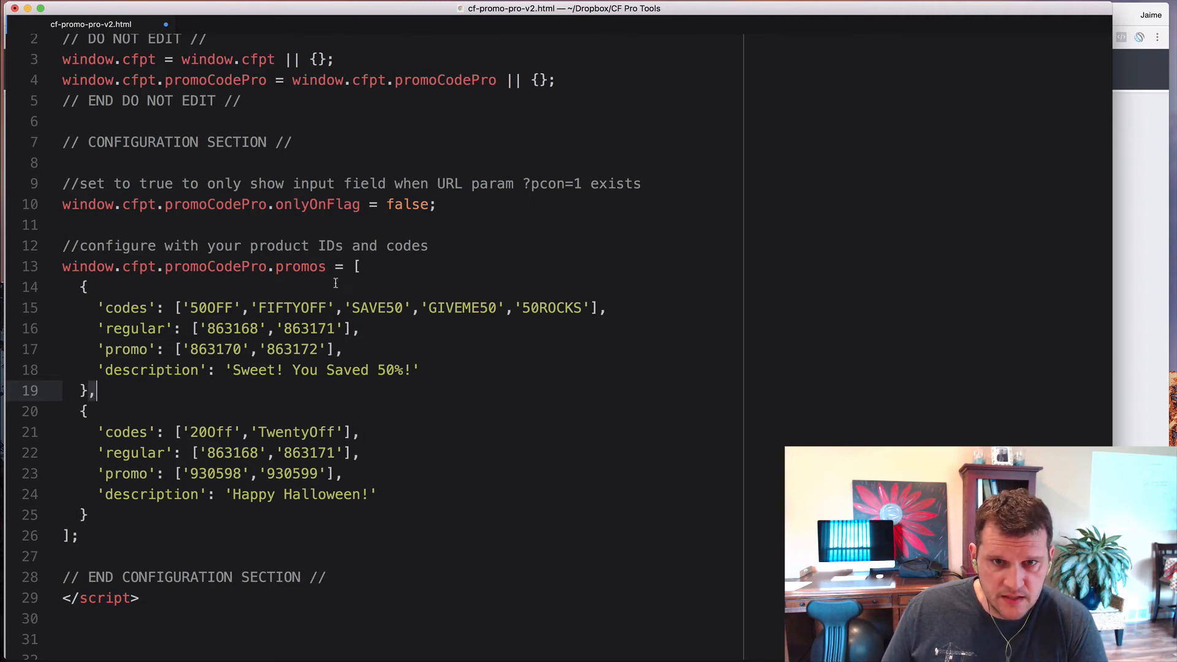
{"action": "left_click", "coordinate": [356, 266]}
{"action": "left_click", "coordinate": [190, 307]}
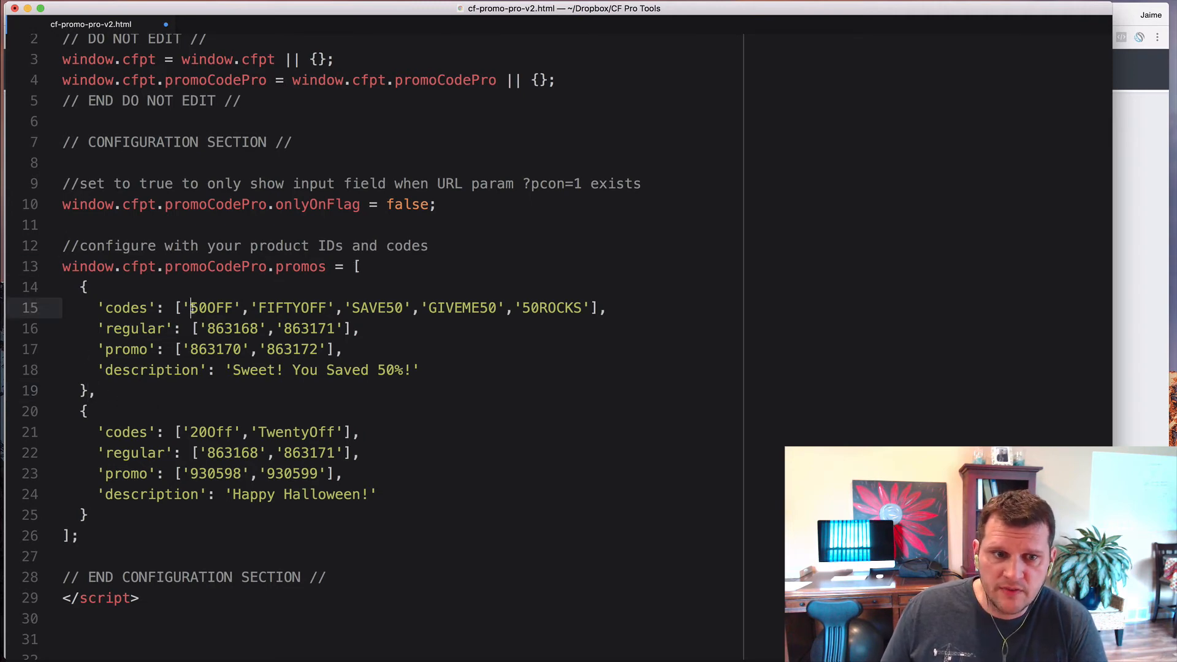
{"action": "left_click", "coordinate": [83, 287]}
{"action": "left_click_drag", "start_coordinate": [83, 287], "coordinate": [88, 515]}
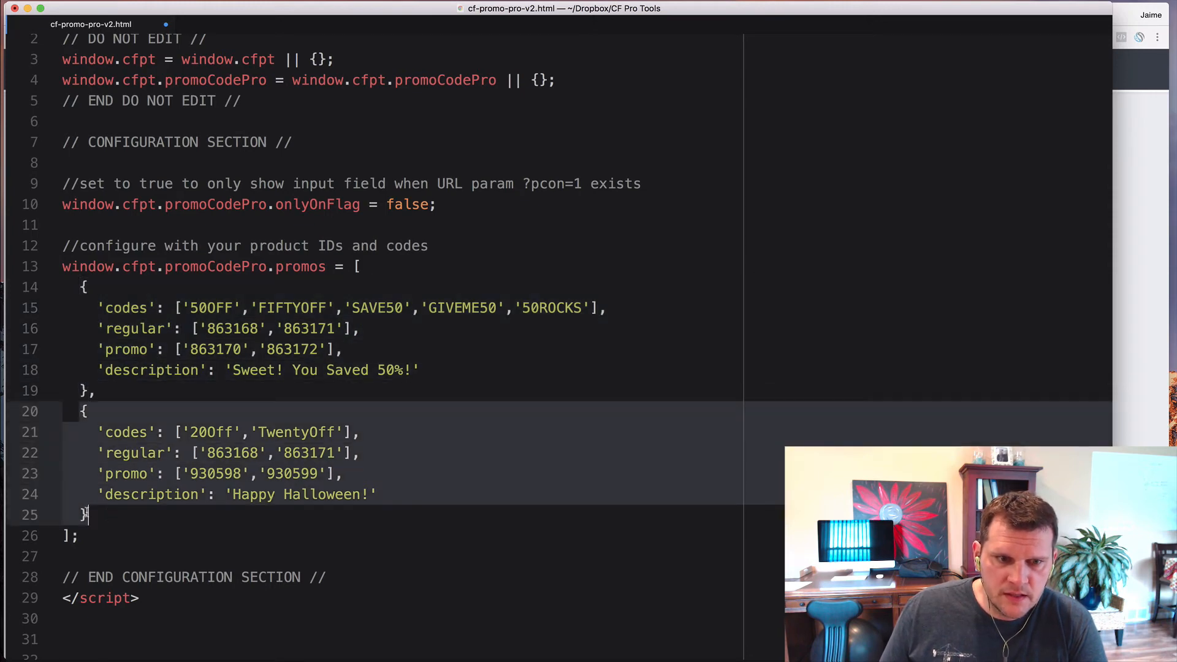
{"action": "left_click", "coordinate": [92, 393]}
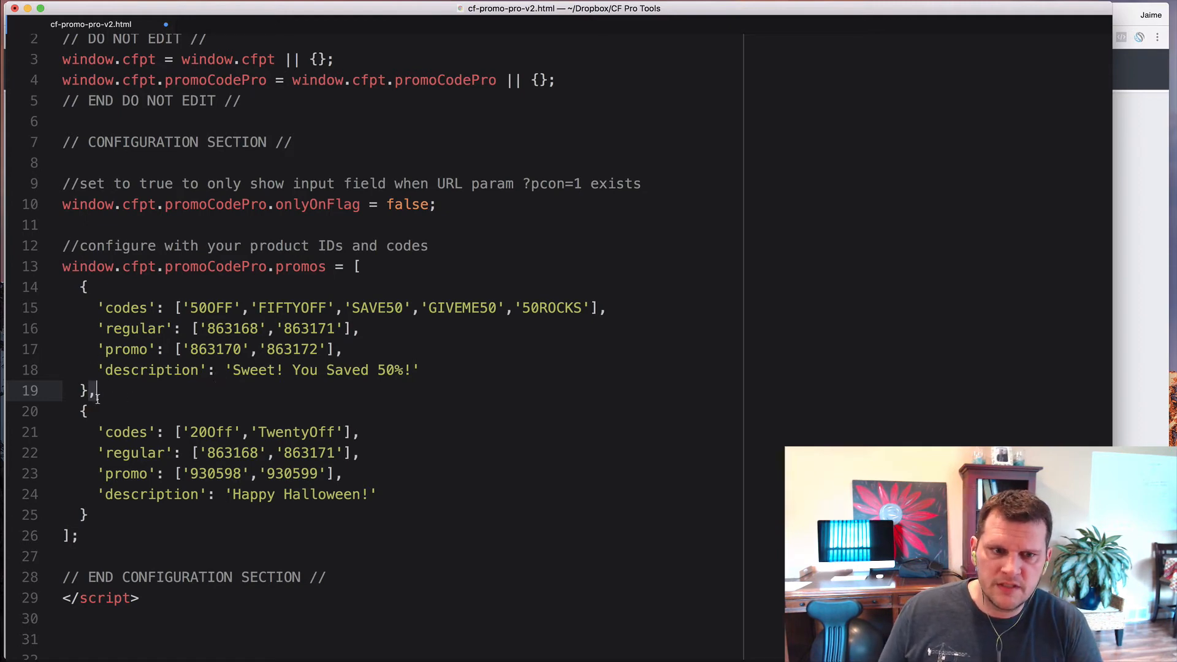
{"action": "key", "text": "BackSpace"}
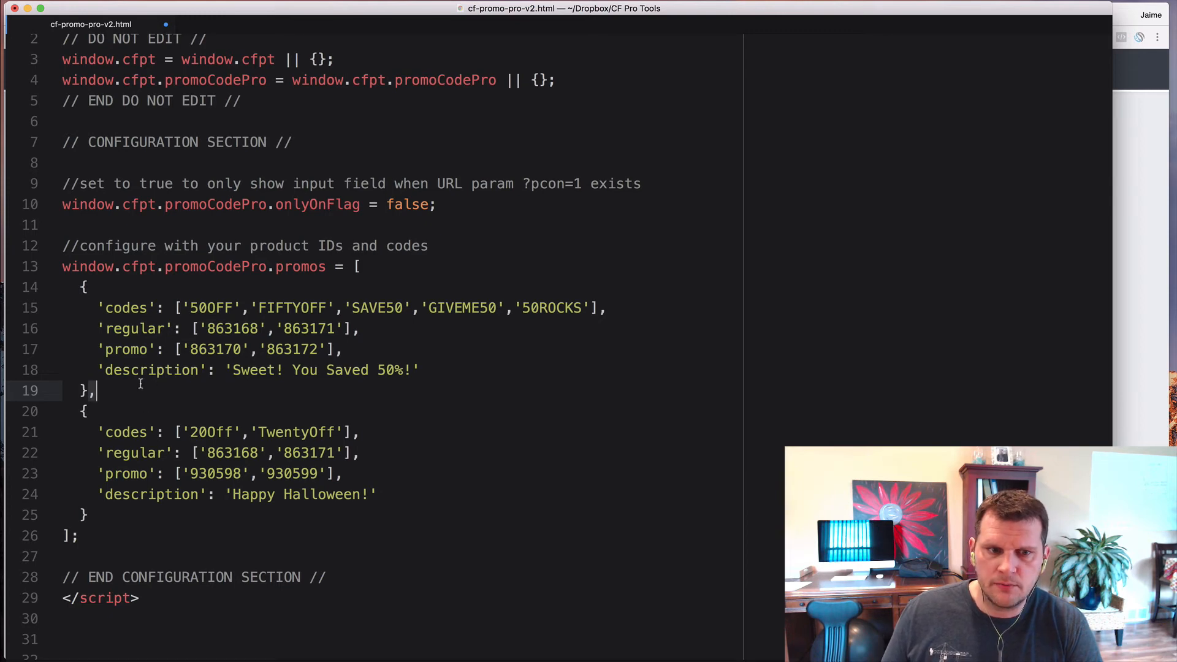
{"action": "left_click", "coordinate": [78, 509]}
{"action": "left_click_drag", "start_coordinate": [96, 390], "coordinate": [89, 515]}
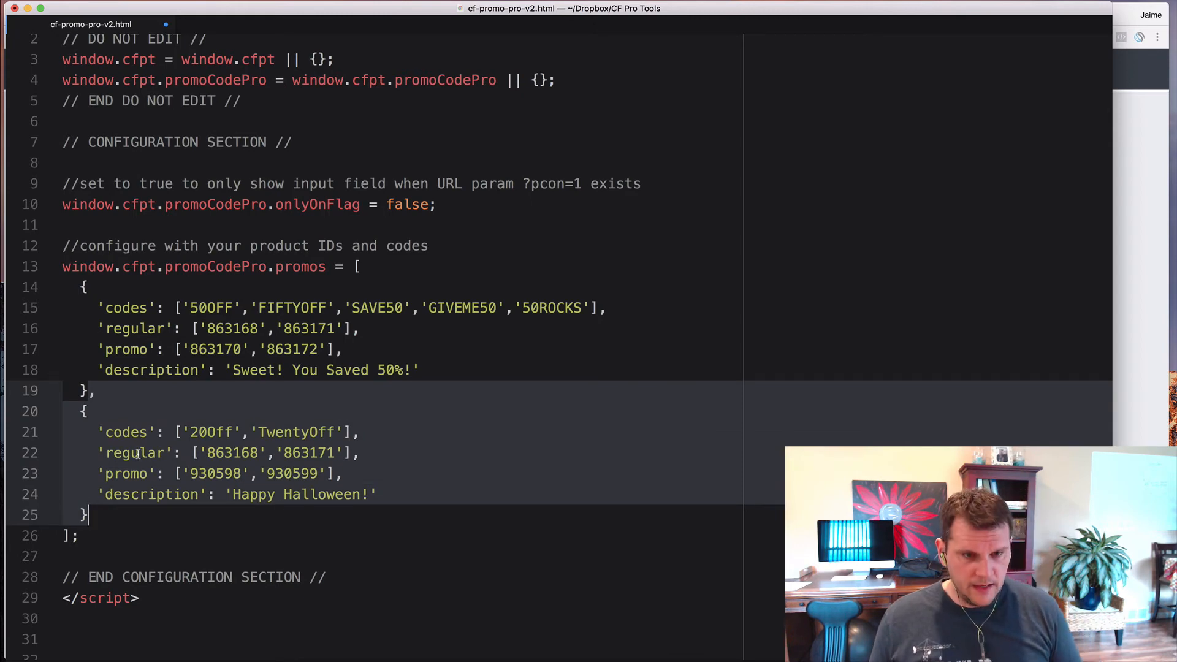
{"action": "left_click", "coordinate": [94, 516]}
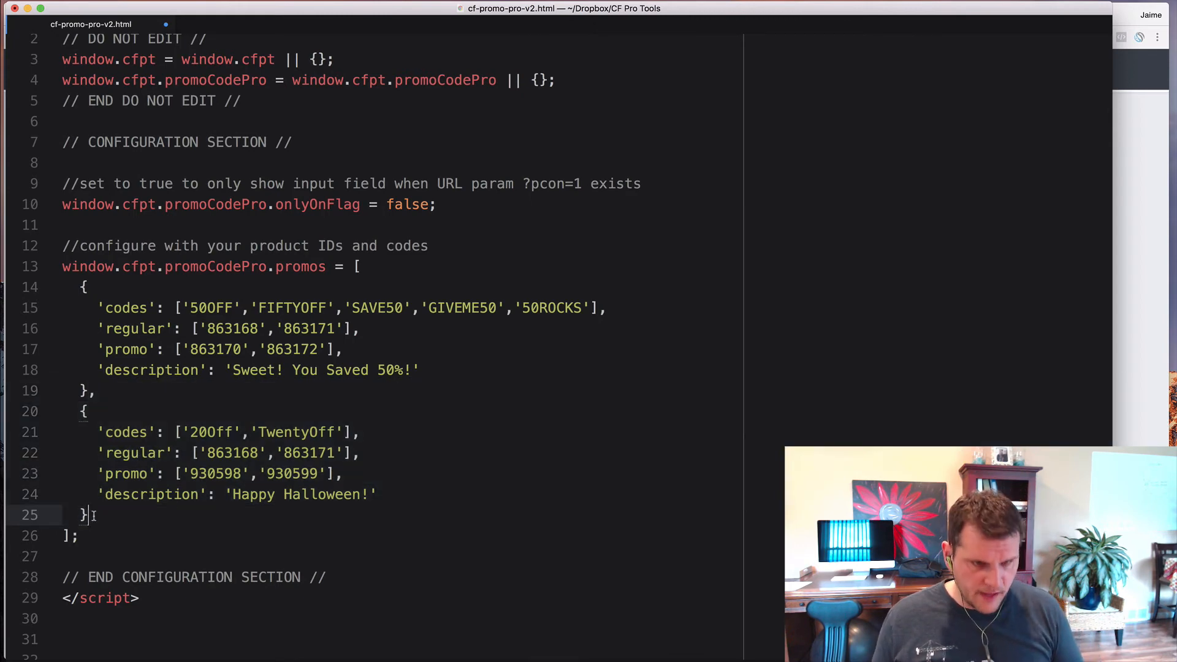
{"action": "key", "text": "super+v"}
- Remove the stray comma and duplicate lines left after the second promo block
{"action": "left_click", "coordinate": [89, 360]}
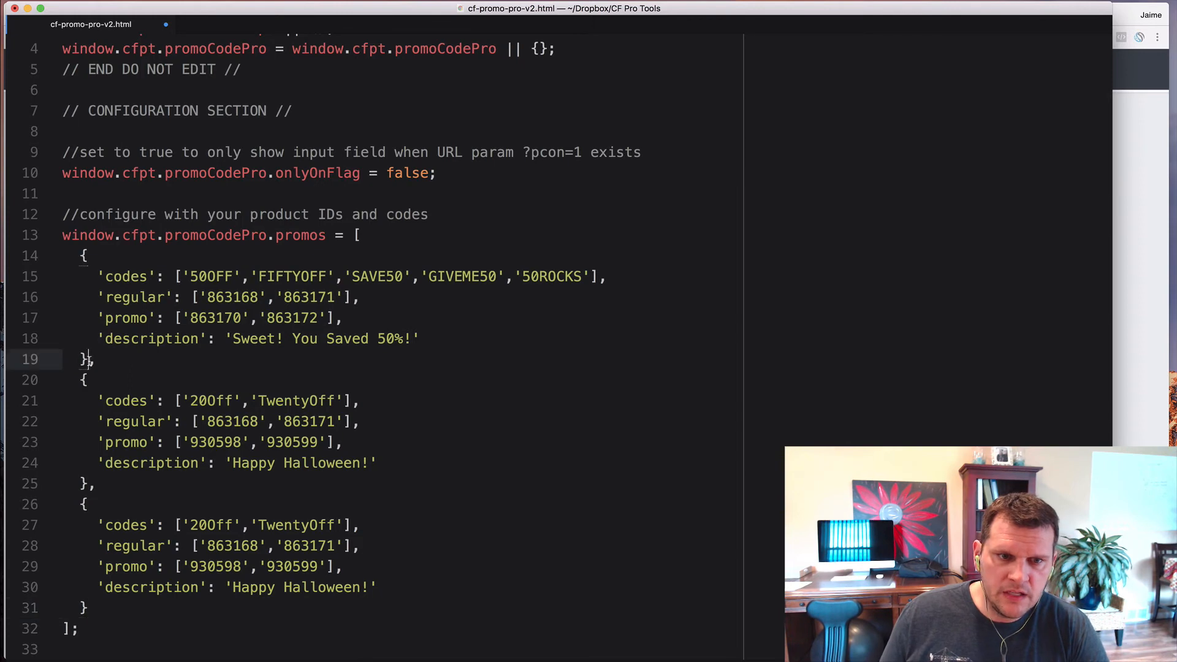
{"action": "left_click", "coordinate": [89, 607]}
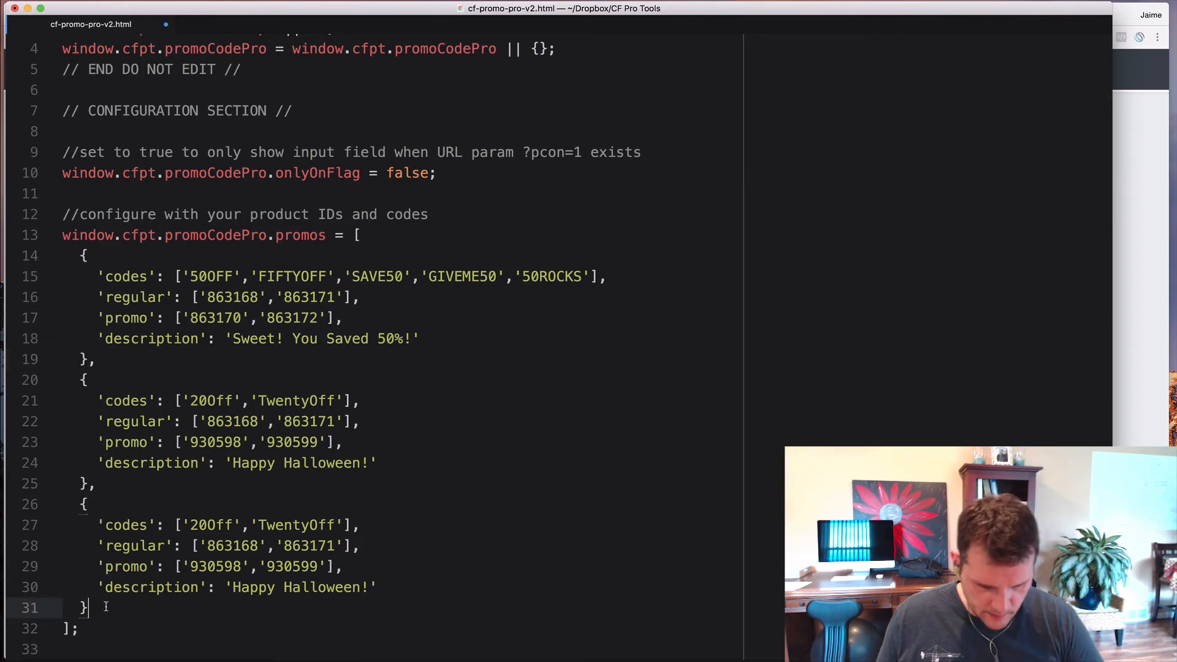
{"action": "type", "text": ","}
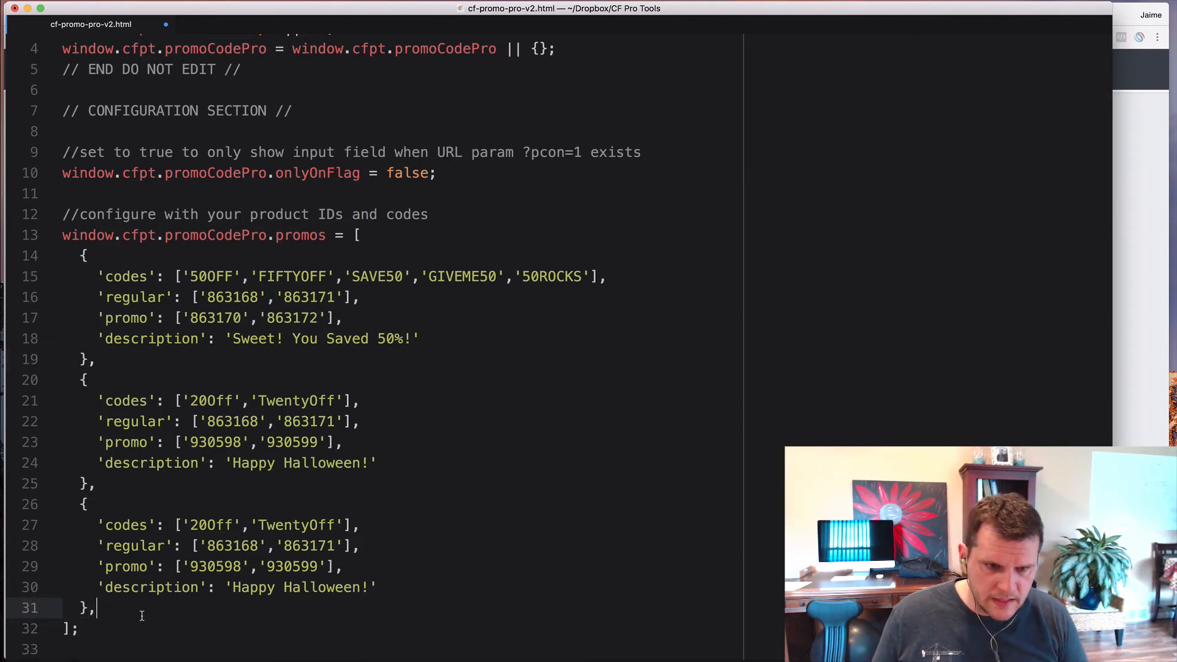
{"action": "key", "text": "BackSpace"}
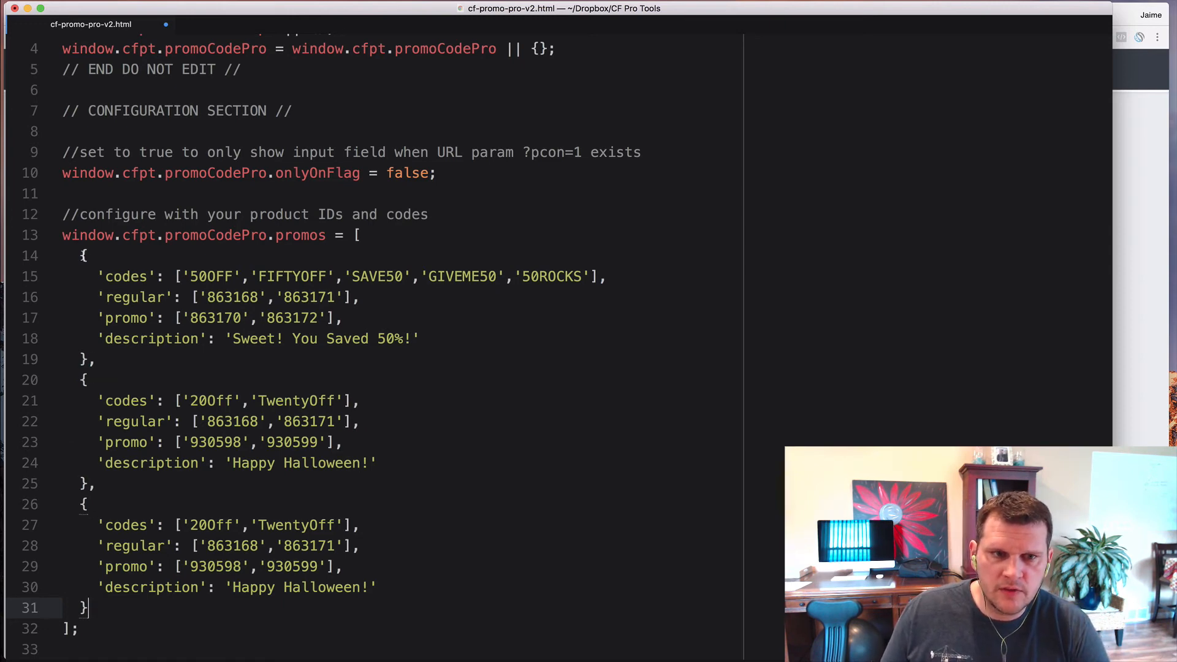
{"action": "left_click_drag", "start_coordinate": [81, 256], "coordinate": [89, 610]}
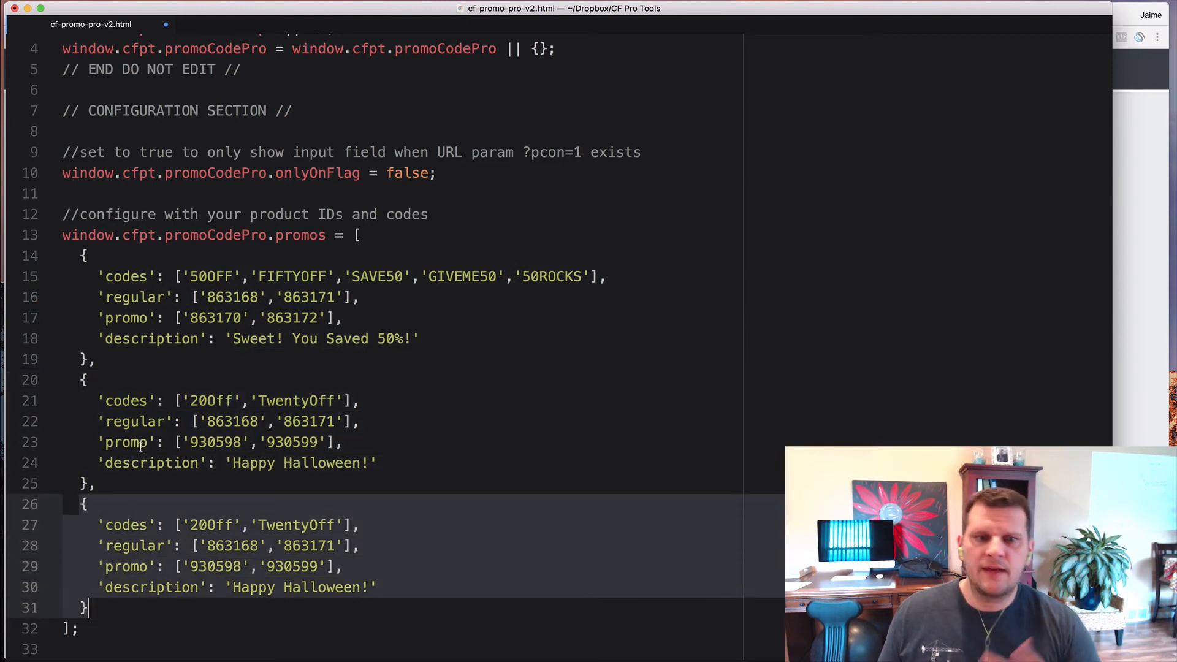
{"action": "left_click", "coordinate": [157, 338]}
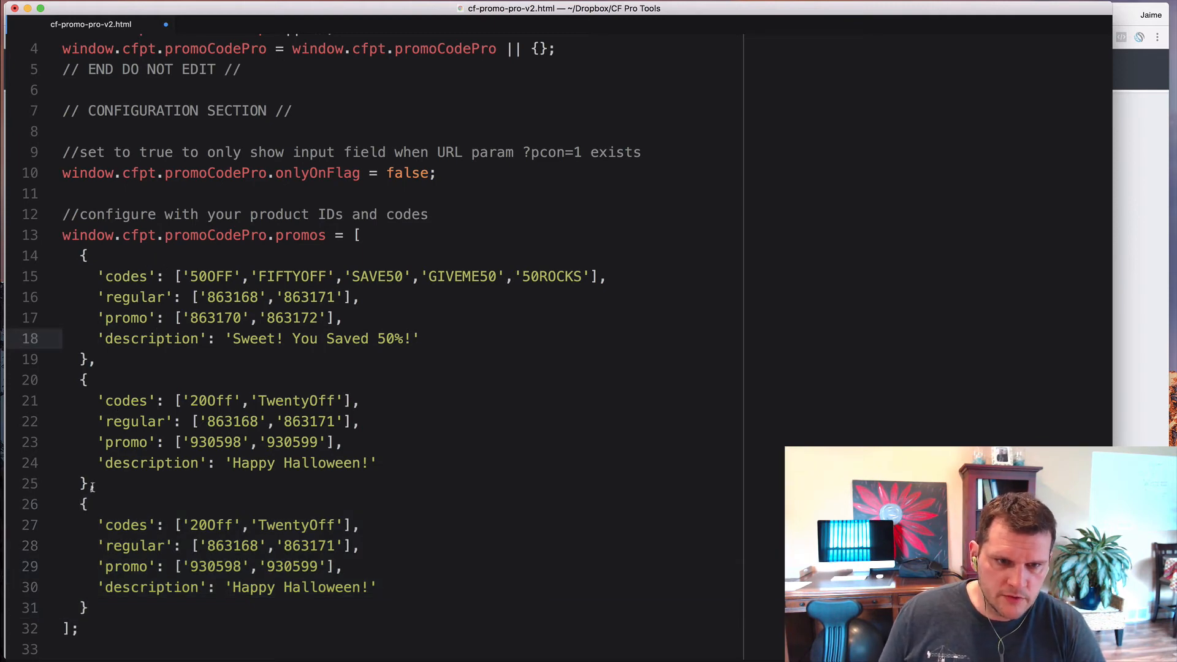
{"action": "left_click_drag", "start_coordinate": [92, 487], "coordinate": [92, 590]}
{"action": "key", "text": "BackSpace"}
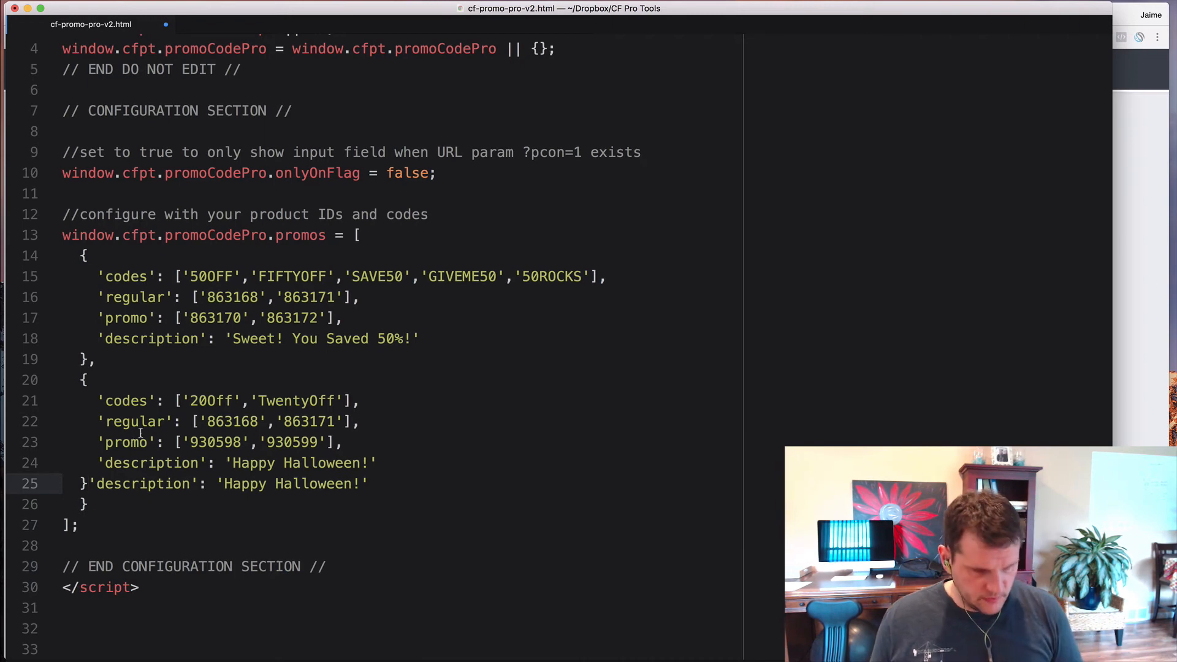
{"action": "key", "text": "super+z"}
{"action": "left_click", "coordinate": [109, 500]}
{"action": "left_click_drag", "start_coordinate": [91, 485], "coordinate": [92, 603]}
{"action": "key", "text": "BackSpace"}
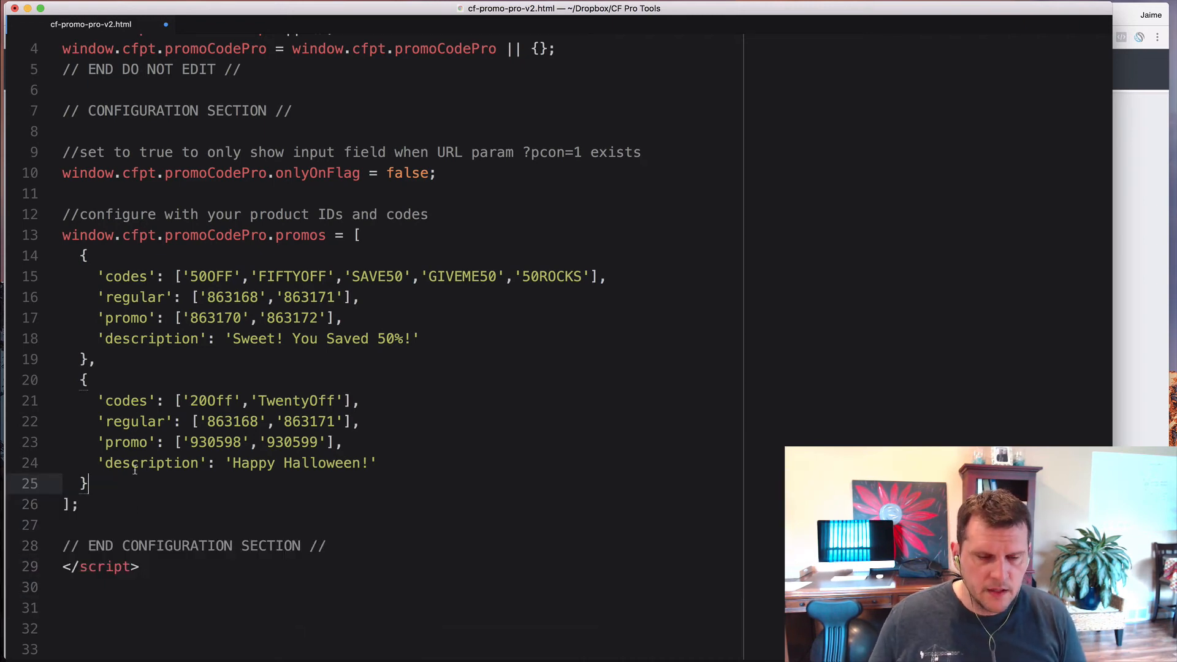
- Select the second 20% Halloween promo object and delete it
{"action": "scroll", "coordinate": [92, 380], "scroll_direction": "down", "scroll_amount": 1}
{"action": "left_click_drag", "start_coordinate": [95, 359], "coordinate": [95, 470]}
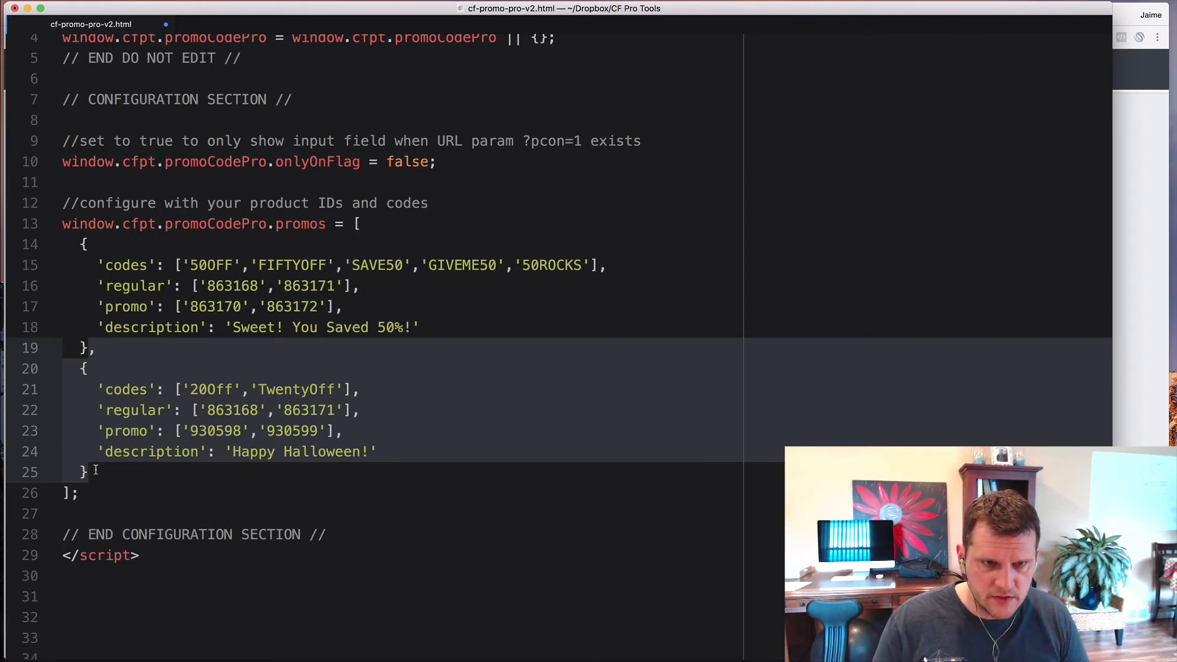
{"action": "key", "text": "BackSpace"}
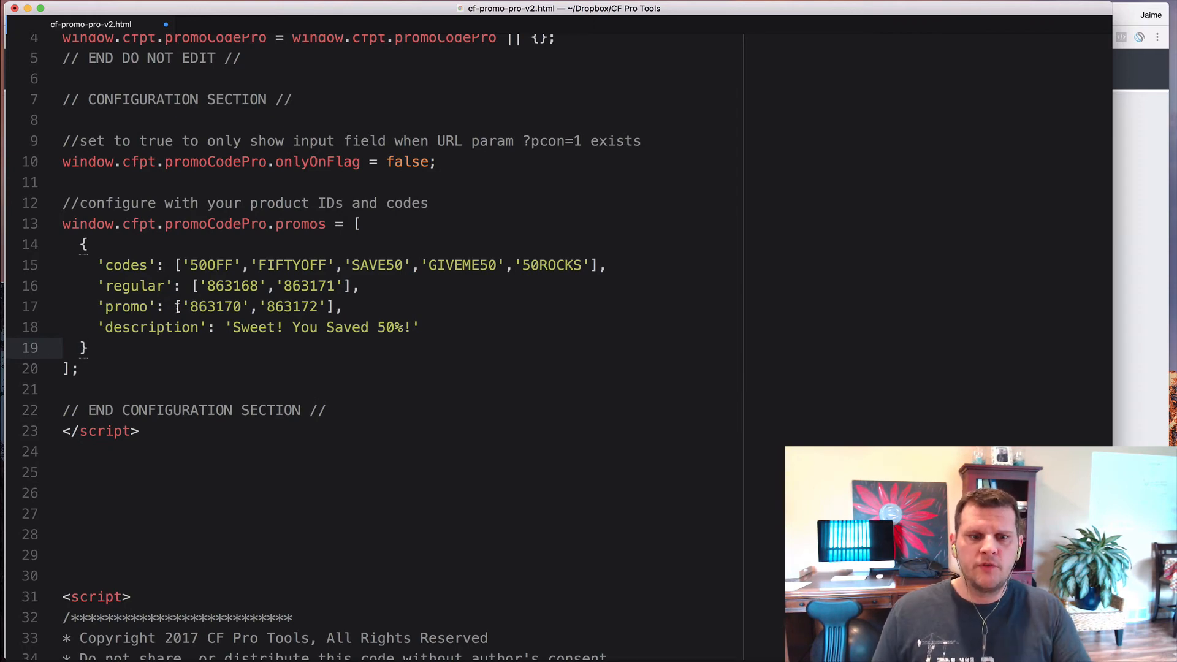
- Change the line 18 description from 50% to $50: 'Sweet! You Saved $50!'
{"action": "left_click", "coordinate": [176, 304]}
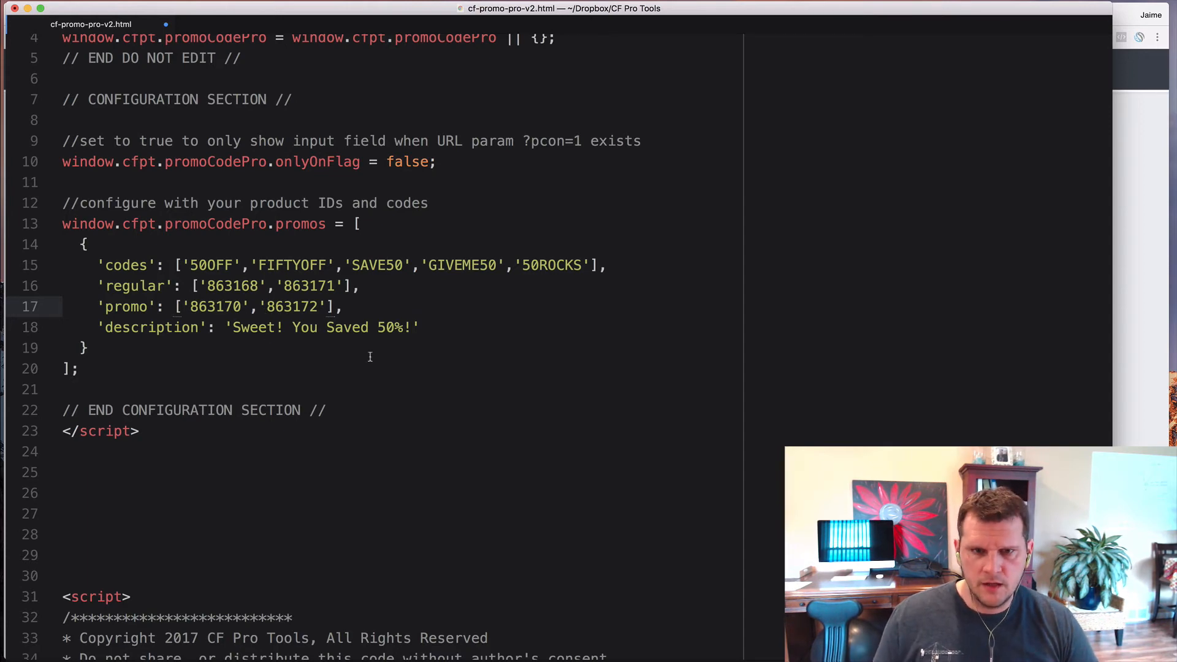
{"action": "left_click", "coordinate": [403, 328]}
{"action": "key", "text": "BackSpace"}
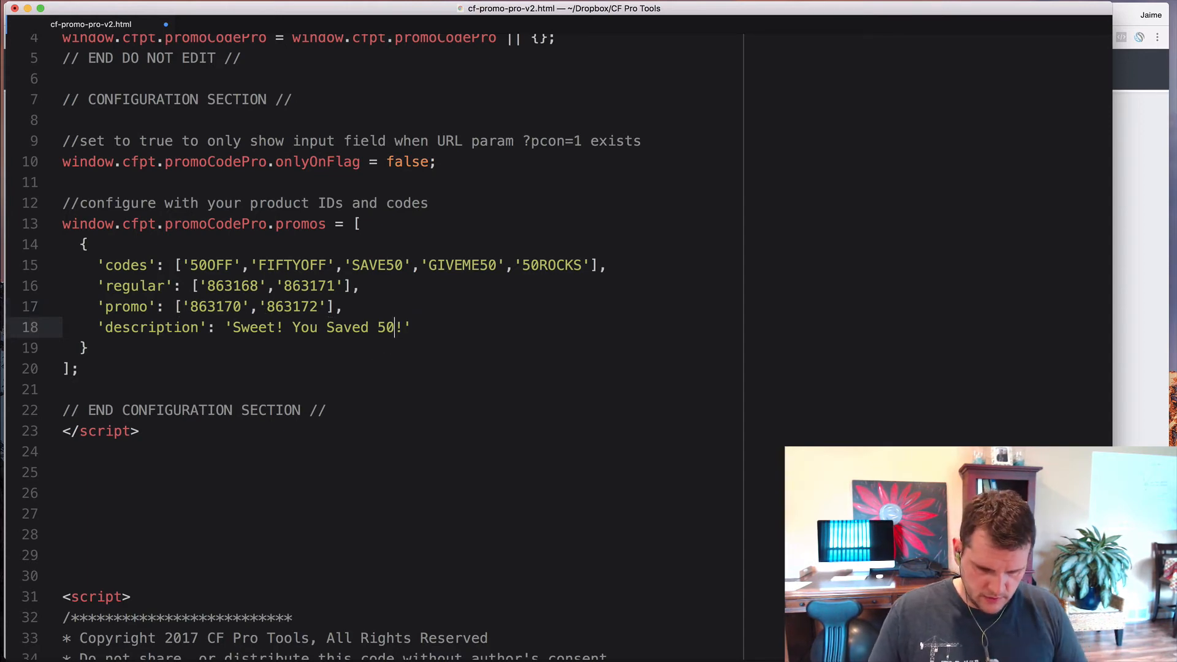
{"action": "key", "text": "Left"}
{"action": "type", "text": "$"}
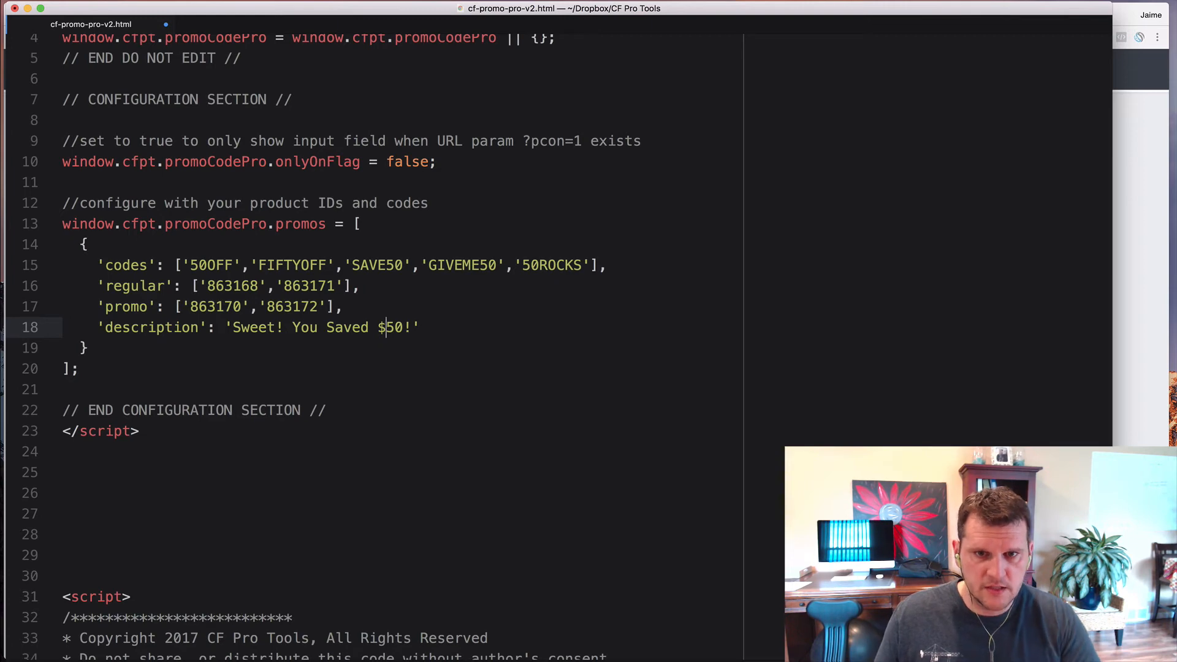
- Highlight the 'codes' key of the remaining promo to point it out
{"action": "left_click", "coordinate": [323, 306]}
{"action": "left_click", "coordinate": [355, 305]}
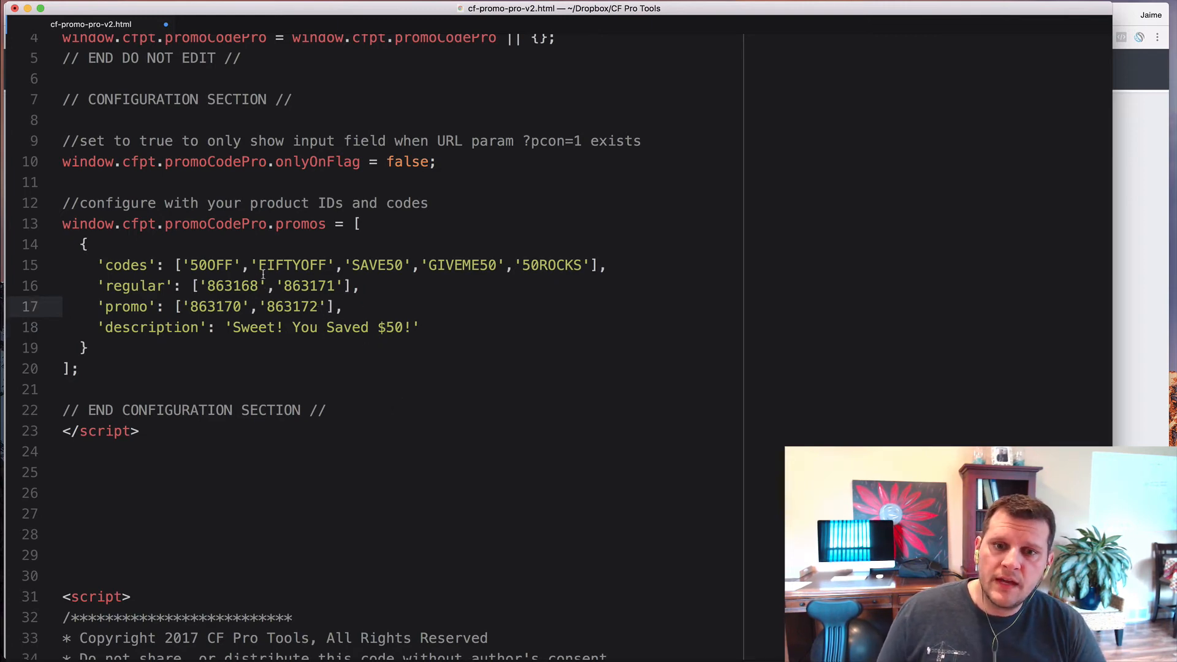
{"action": "left_click", "coordinate": [101, 263]}
{"action": "left_click_drag", "start_coordinate": [100, 264], "coordinate": [157, 265]}
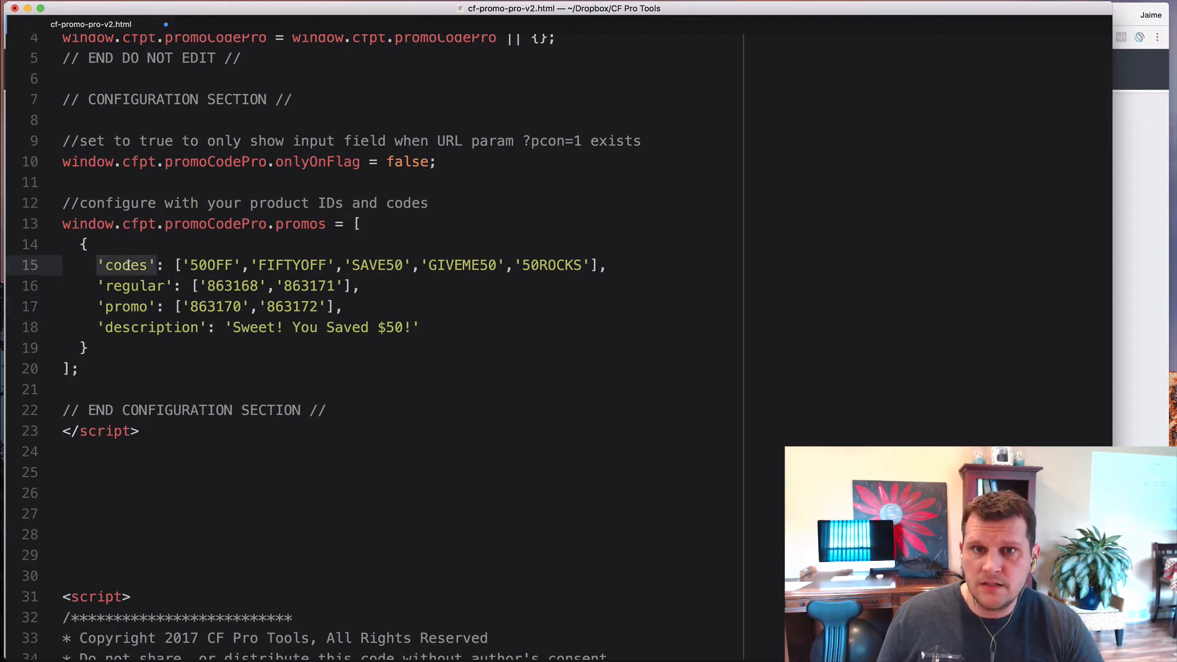
- Highlight each code in turn: 50OFF, FIFTYOFF, SAVE50, GIVEME50 and 50ROCKS
{"action": "left_click", "coordinate": [179, 264]}
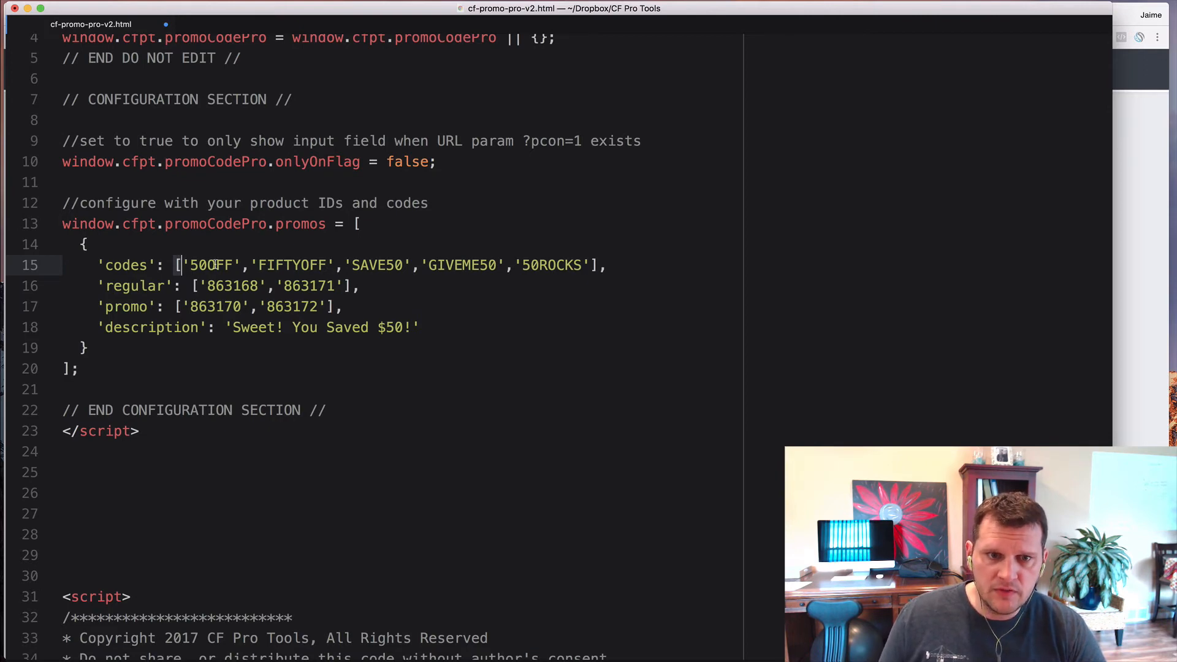
{"action": "left_click_drag", "start_coordinate": [184, 265], "coordinate": [242, 265]}
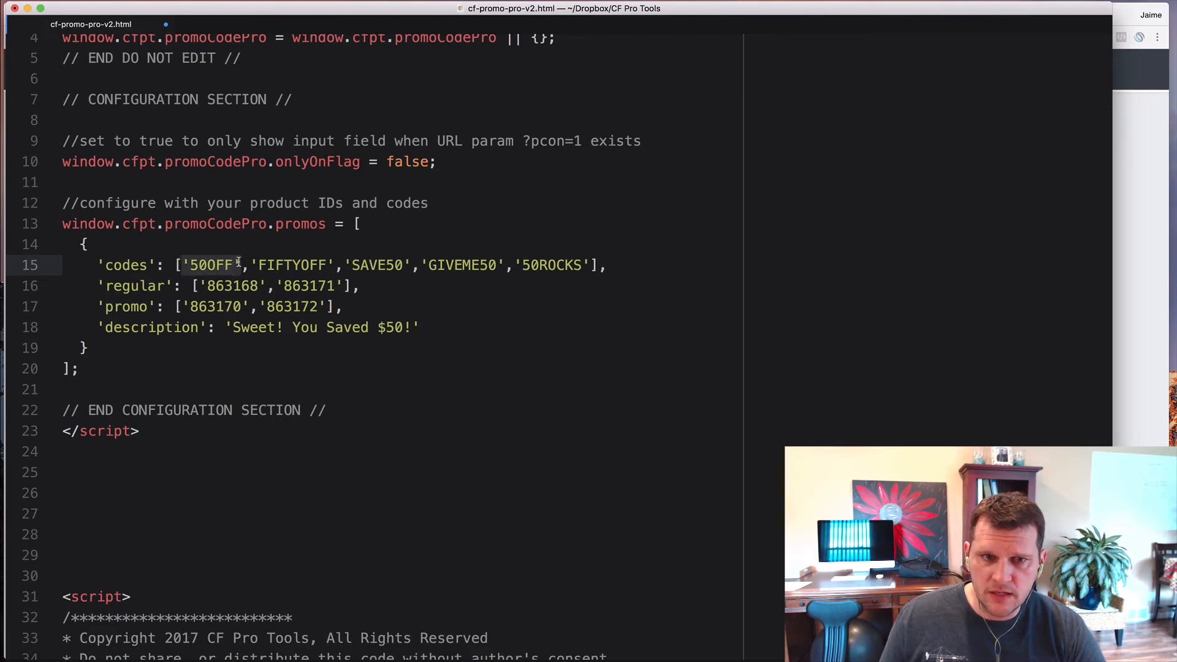
{"action": "double_click", "coordinate": [224, 265]}
{"action": "double_click", "coordinate": [293, 265]}
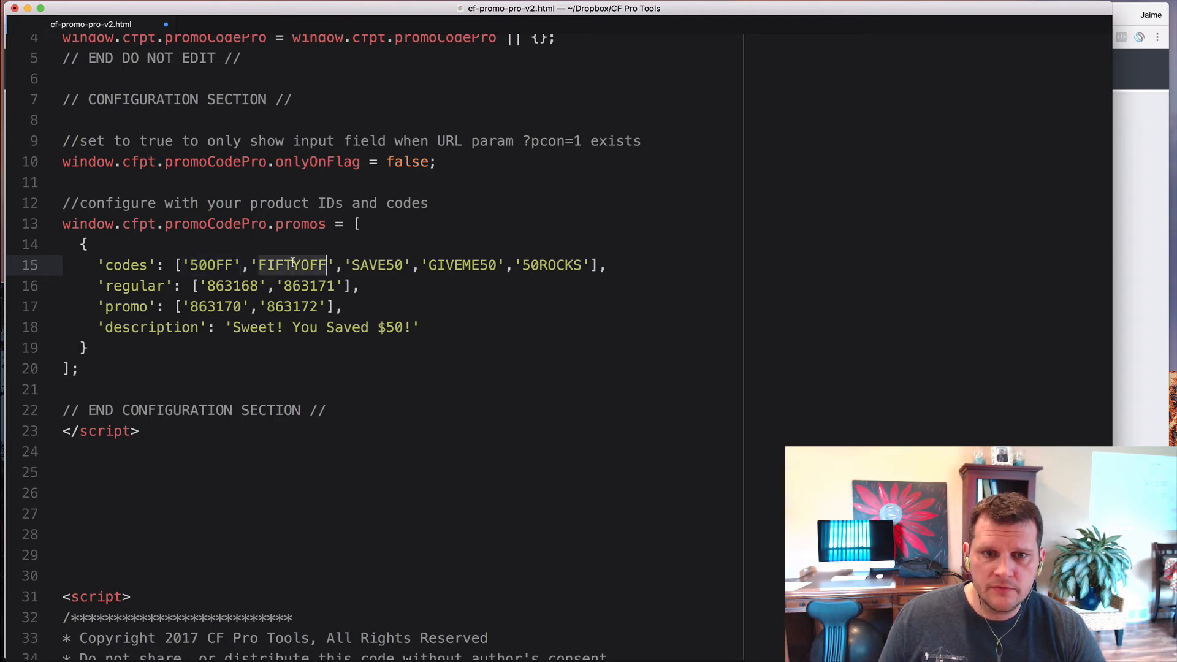
{"action": "double_click", "coordinate": [370, 265]}
{"action": "double_click", "coordinate": [471, 264]}
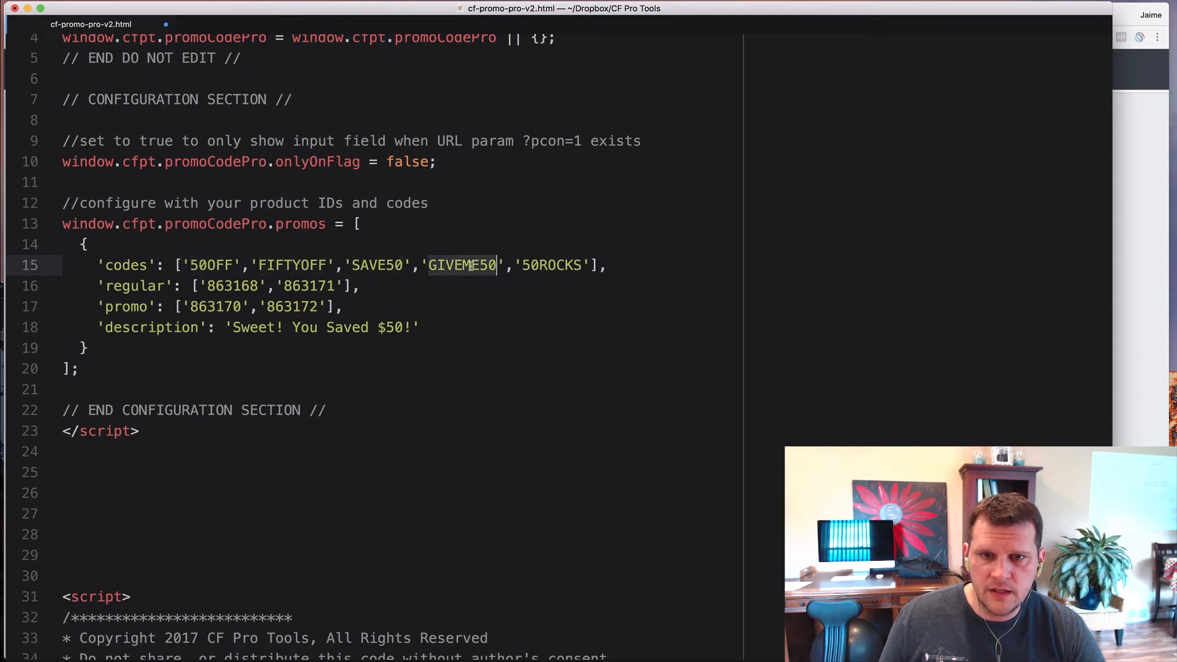
{"action": "double_click", "coordinate": [545, 265]}
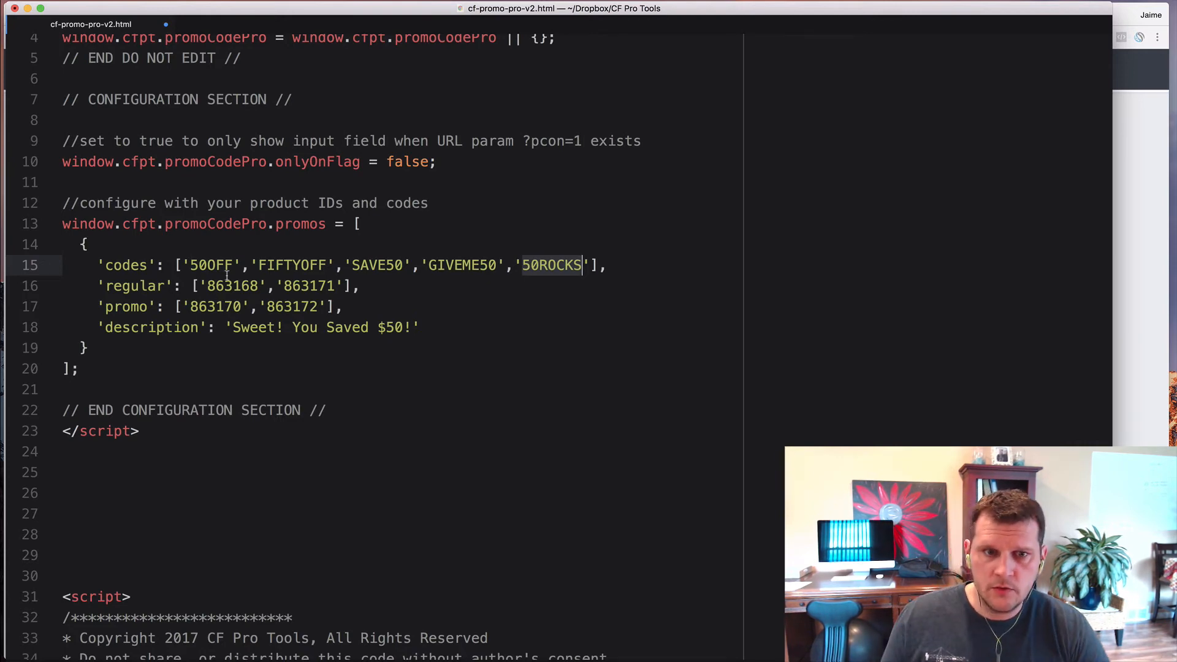
{"action": "left_click", "coordinate": [177, 263]}
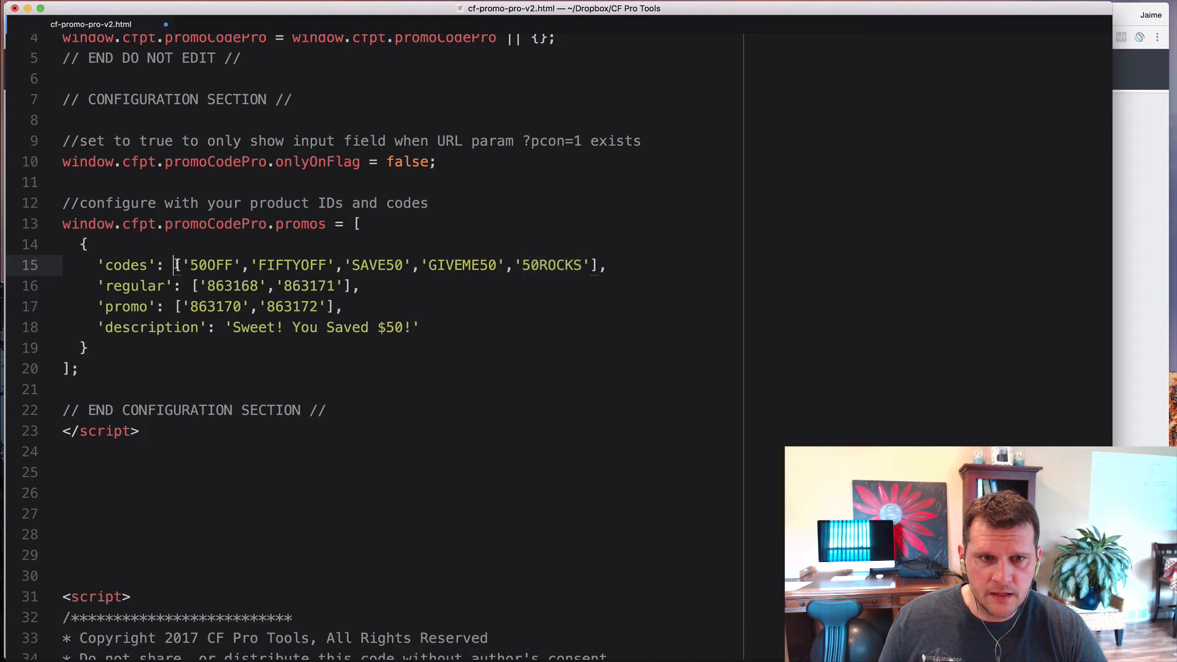
{"action": "left_click", "coordinate": [596, 264]}
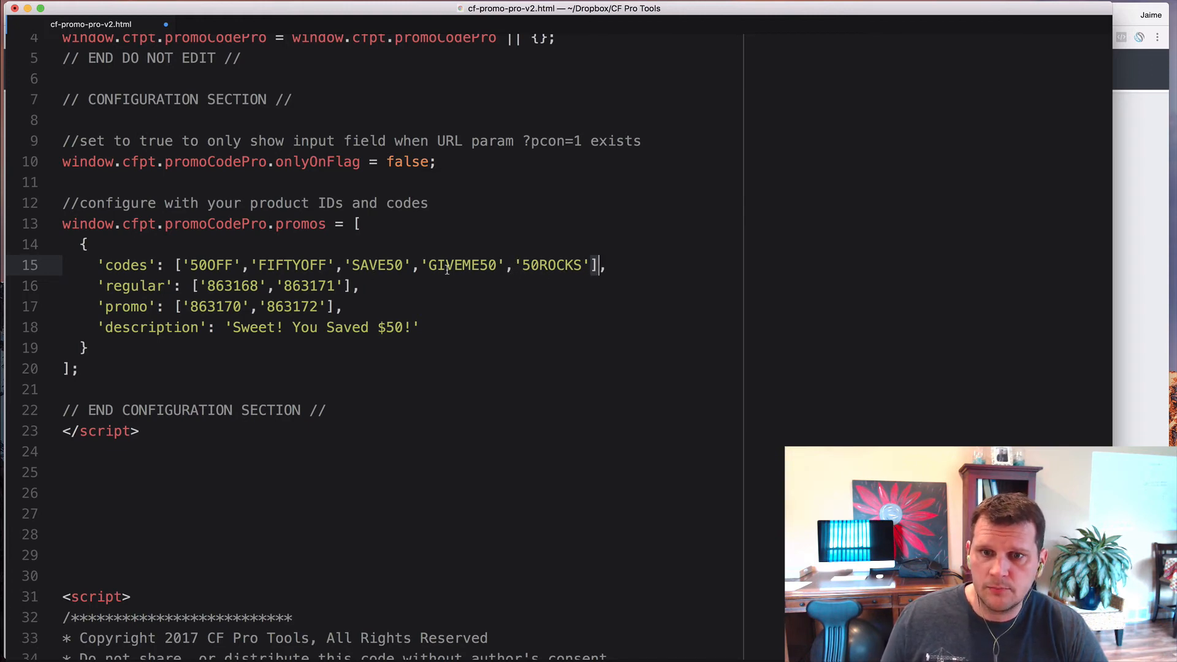
{"action": "left_click", "coordinate": [574, 280]}
{"action": "left_click", "coordinate": [601, 268]}
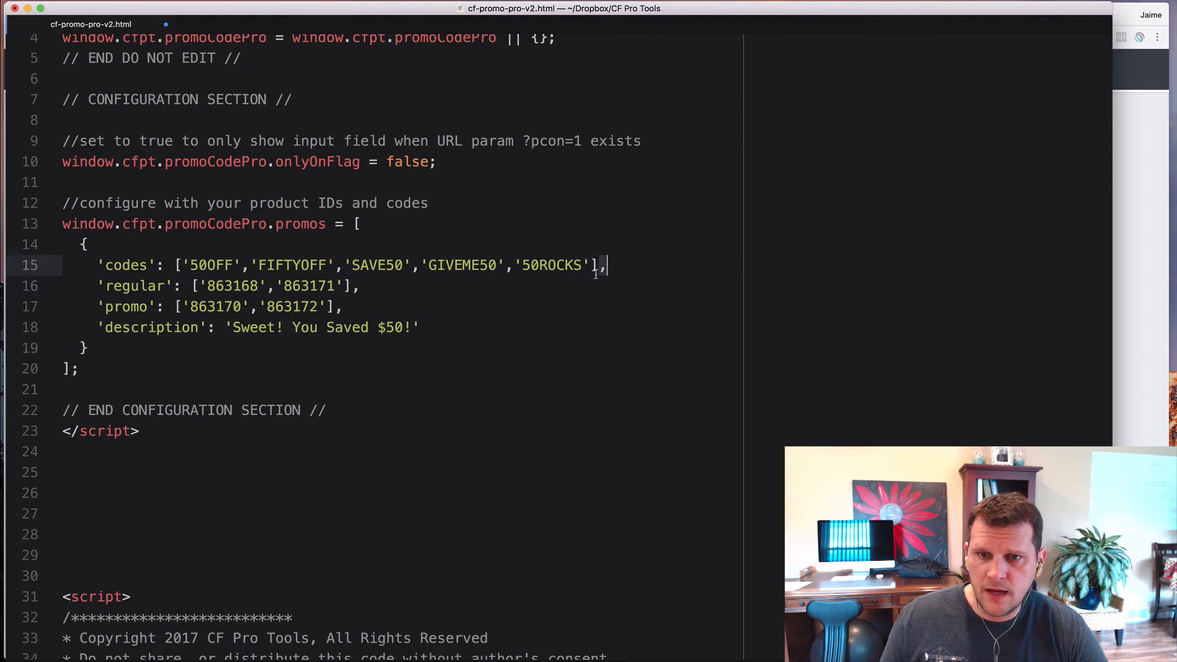
{"action": "left_click_drag", "start_coordinate": [184, 265], "coordinate": [587, 265]}
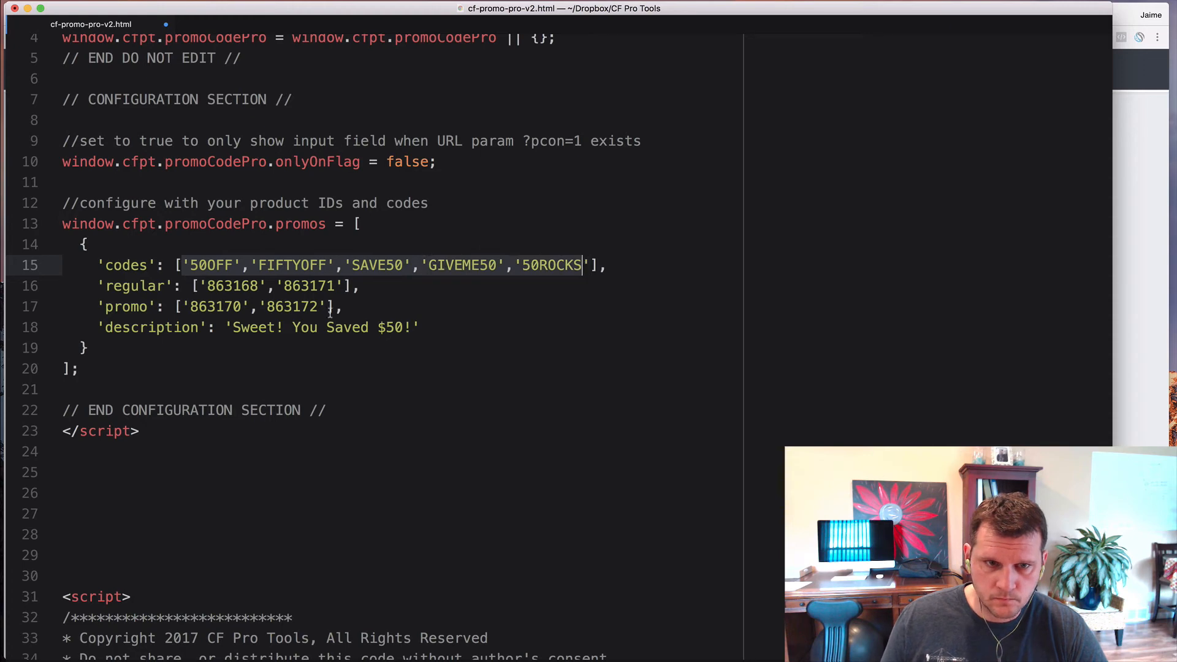
- Point out the regular and promo keys and regular IDs 863168 and 863171, then return to the browser
{"action": "left_click", "coordinate": [233, 307]}
{"action": "double_click", "coordinate": [129, 286]}
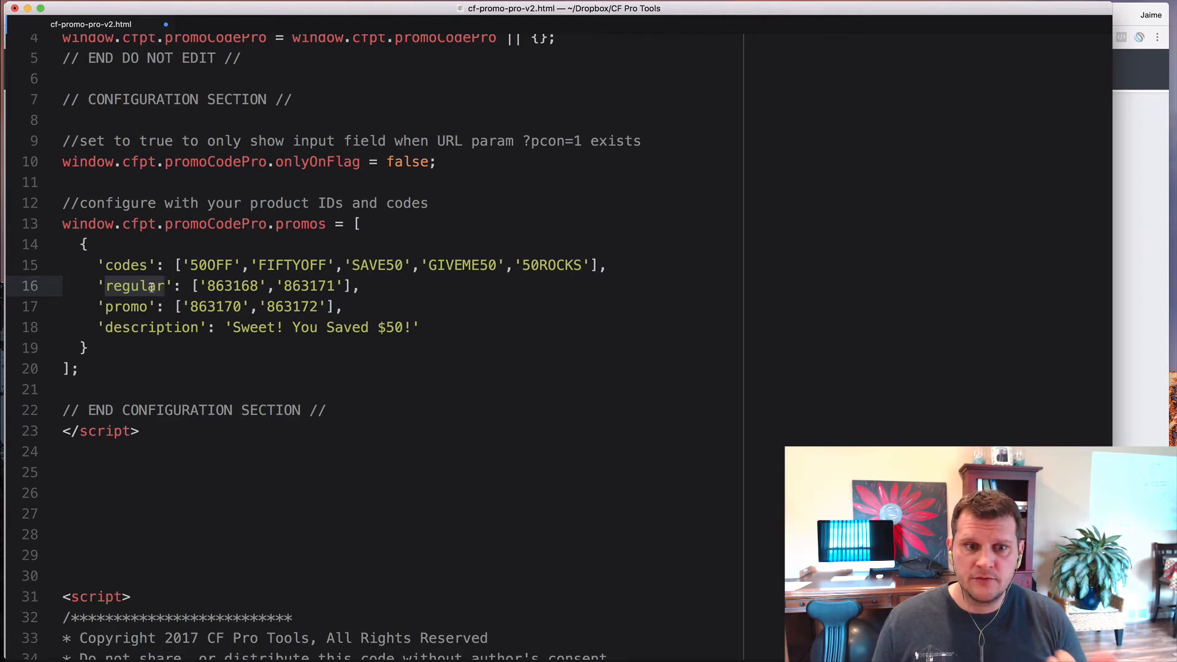
{"action": "double_click", "coordinate": [141, 306]}
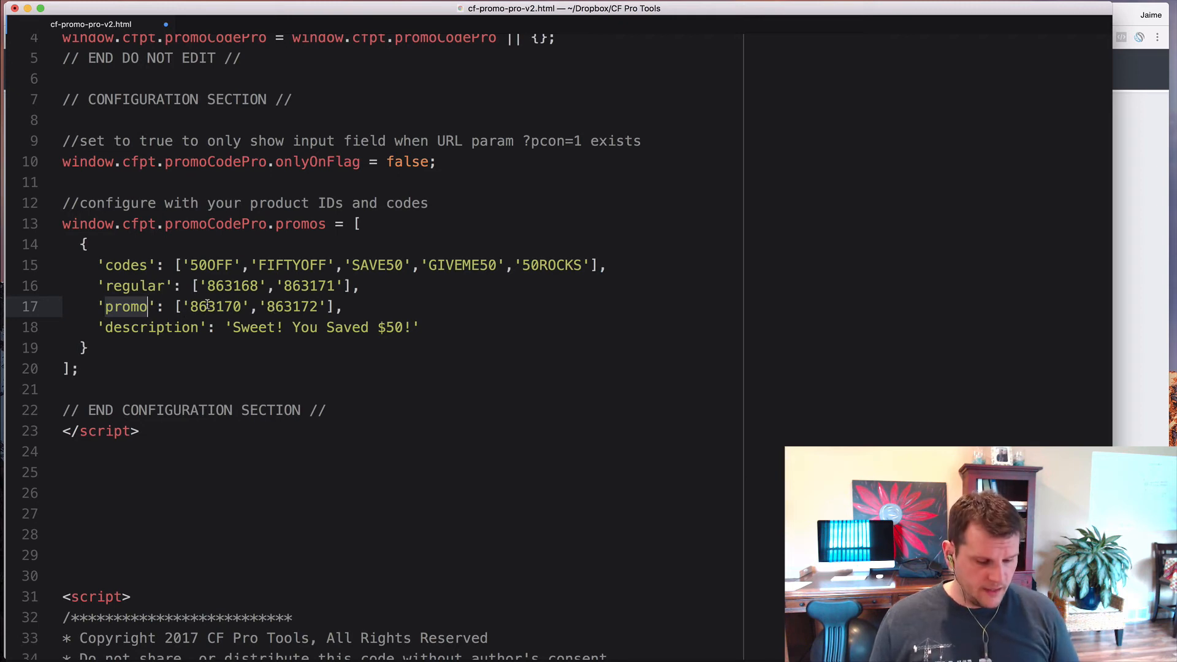
{"action": "double_click", "coordinate": [228, 286]}
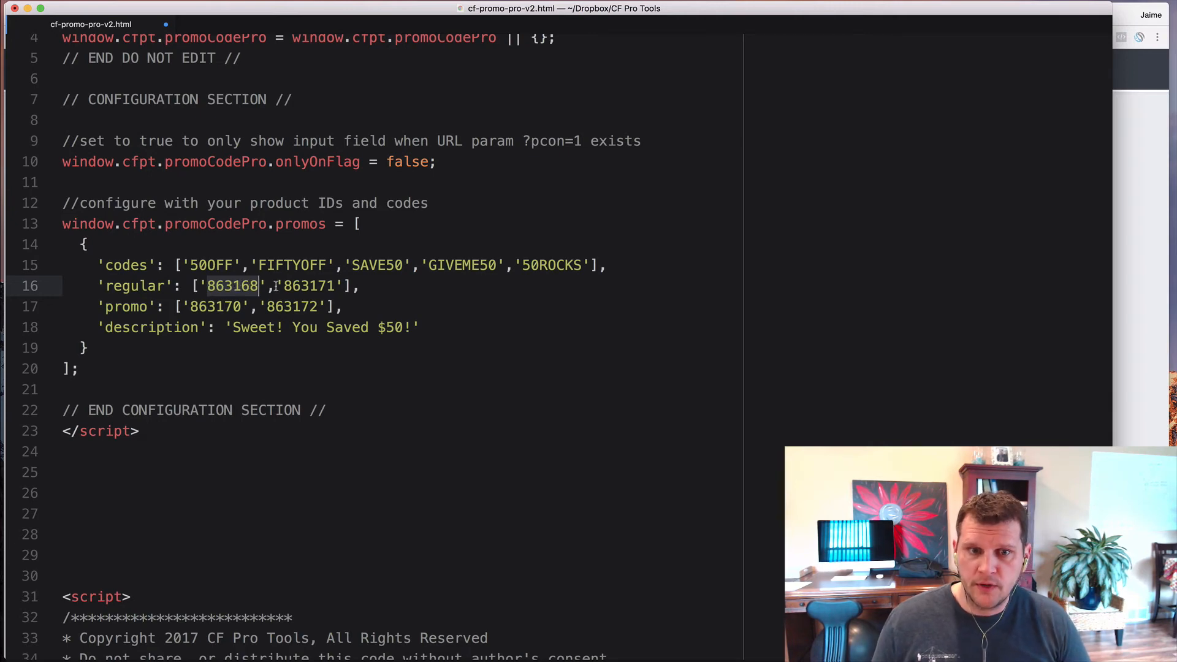
{"action": "left_click", "coordinate": [302, 286]}
{"action": "double_click", "coordinate": [302, 286]}
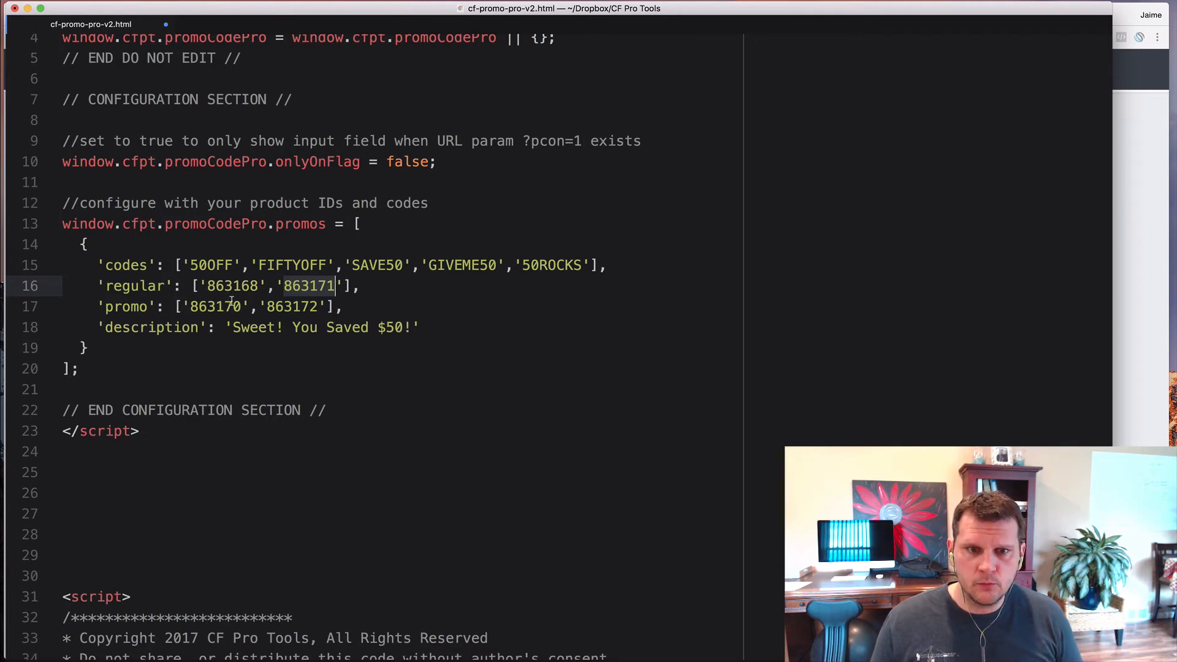
{"action": "key", "text": "super+Tab"}
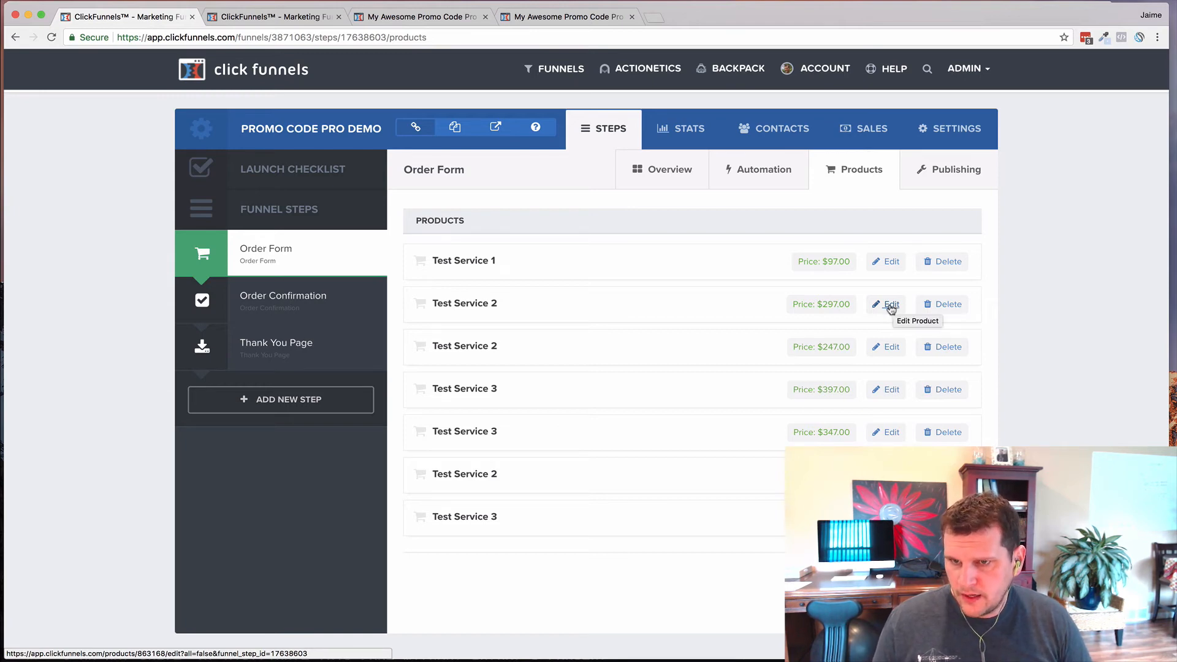
- Copy Test Service 2's edit link and paste it into a new browser tab
{"action": "right_click", "coordinate": [890, 306]}
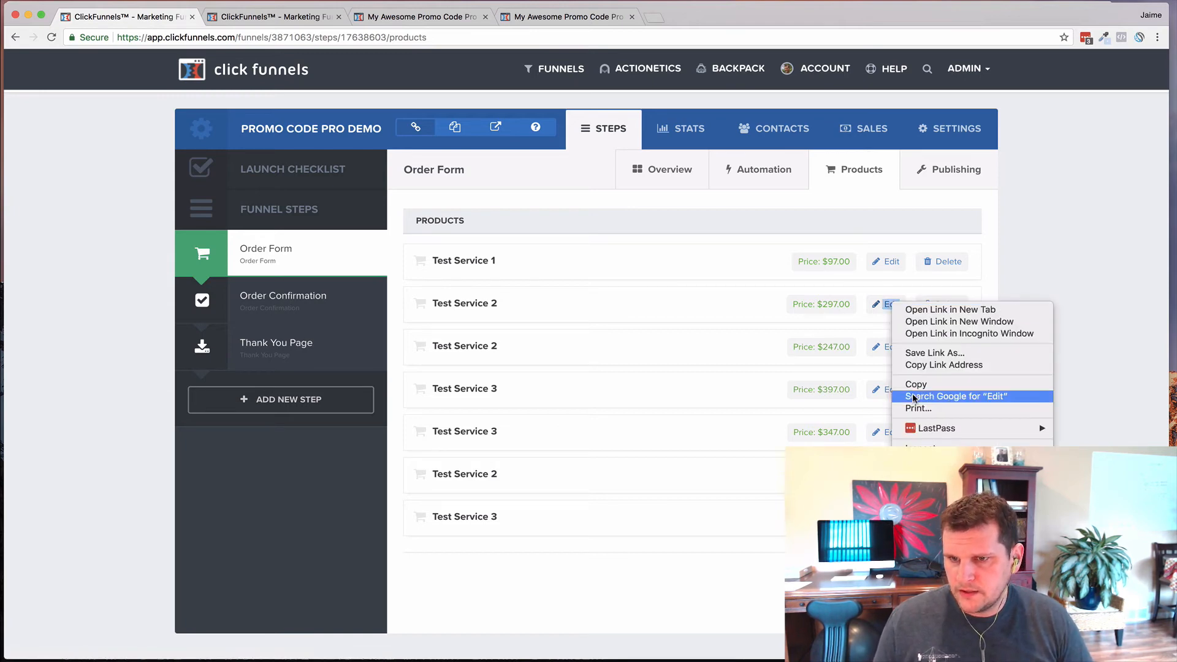
{"action": "left_click", "coordinate": [944, 365]}
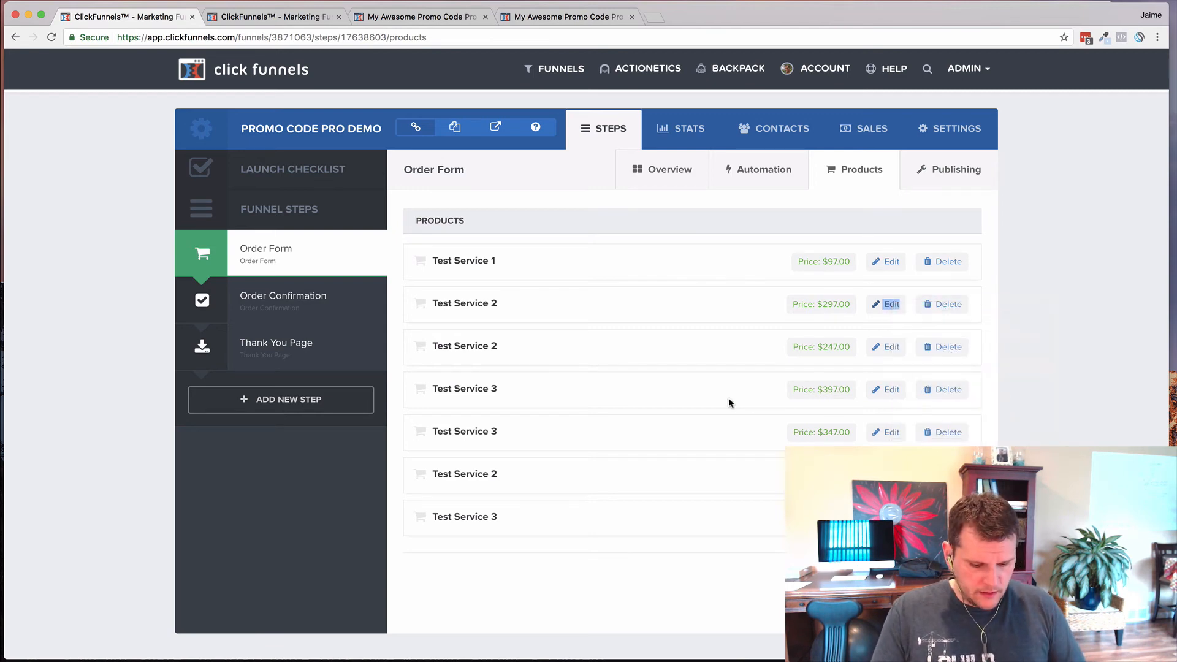
{"action": "key", "text": "ctrl+t"}
{"action": "type", "text": "https://app.clickfunnels.com/products/863168/edit?all=false&funnel_step_id=17638603"}
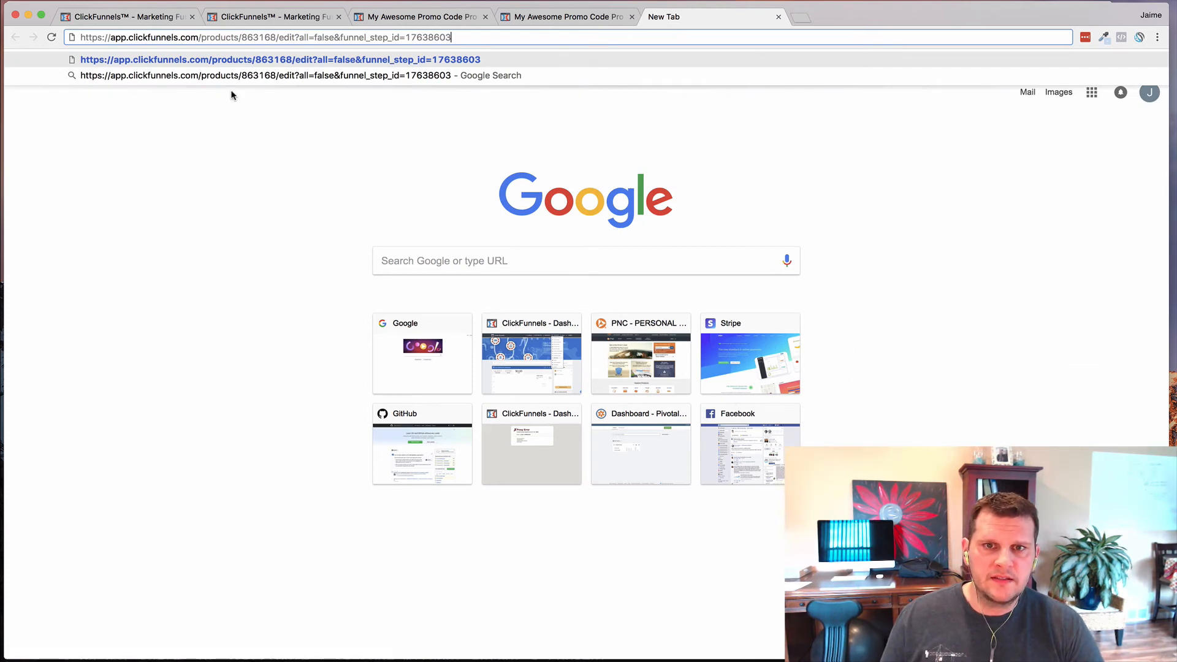
- Highlight product ID 863168 in the URL and match it to the script's first regular ID
{"action": "left_click", "coordinate": [225, 38]}
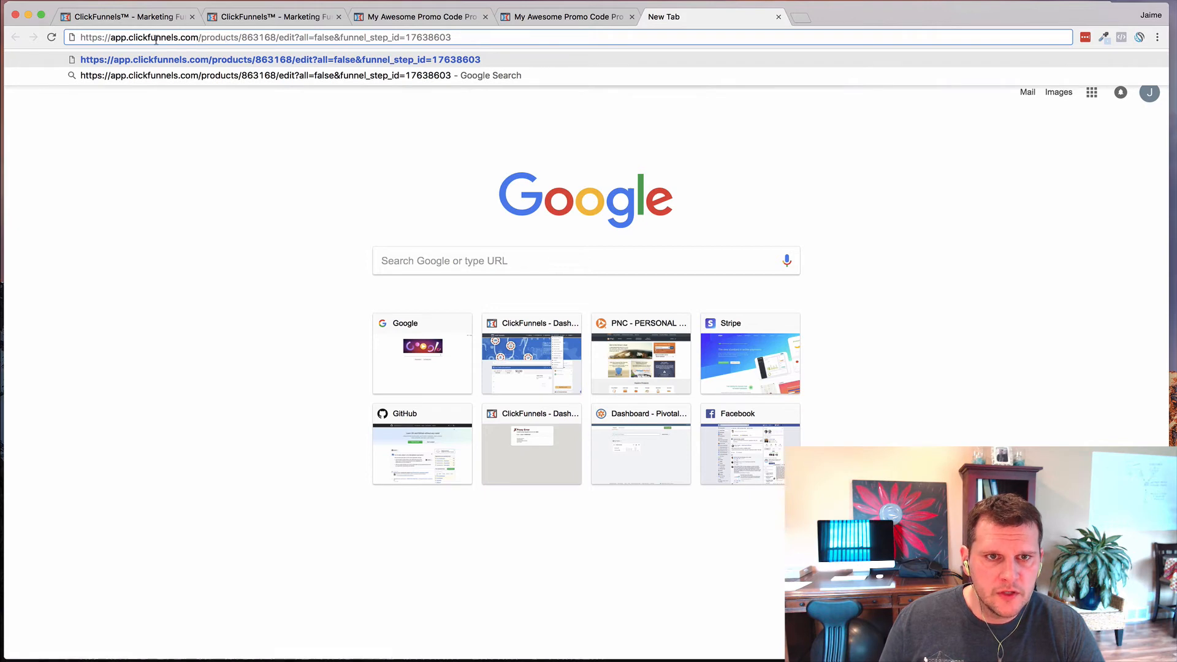
{"action": "left_click_drag", "start_coordinate": [199, 39], "coordinate": [274, 40]}
{"action": "triple_click", "coordinate": [242, 38]}
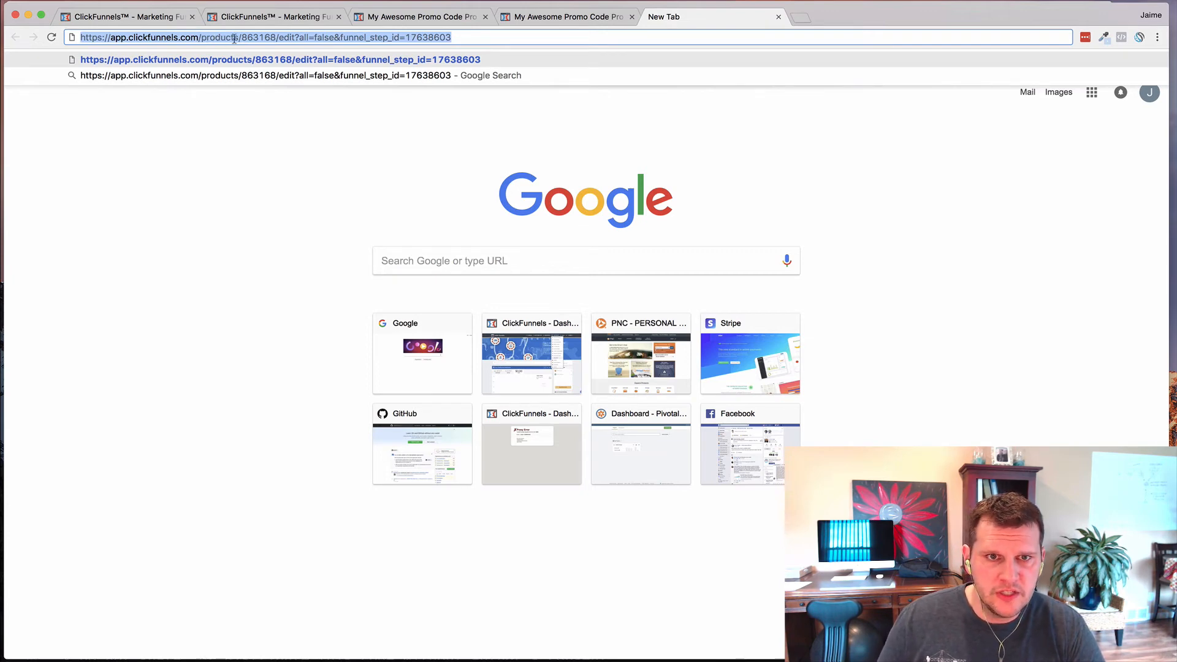
{"action": "left_click", "coordinate": [236, 39]}
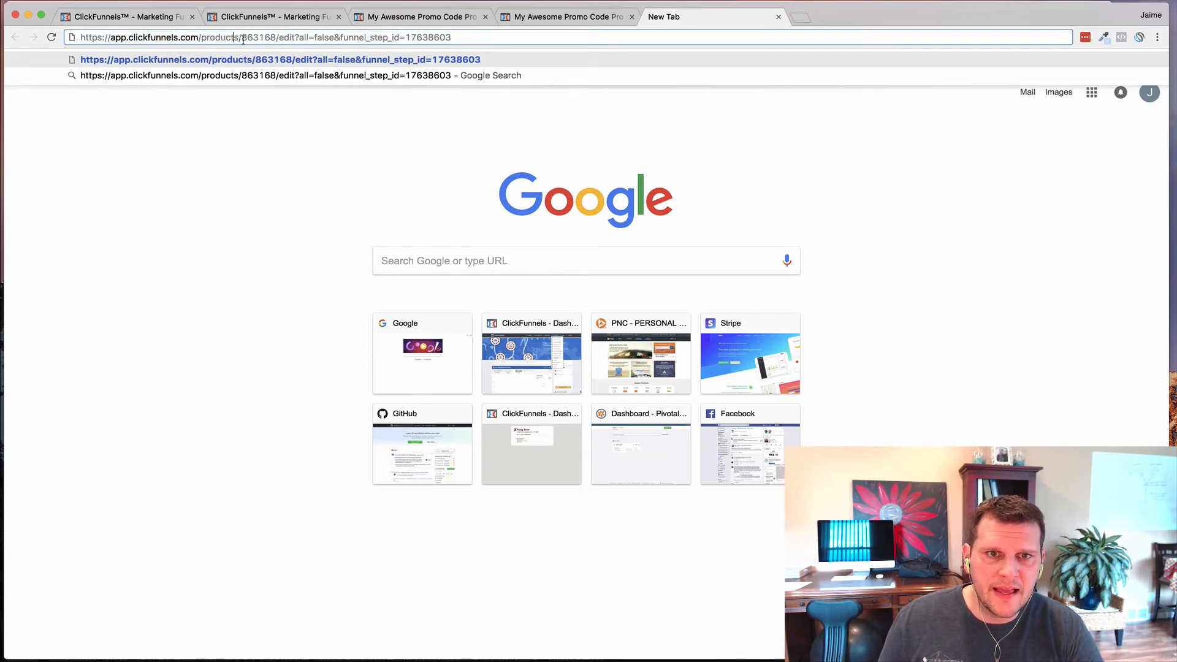
{"action": "left_click_drag", "start_coordinate": [243, 40], "coordinate": [273, 38]}
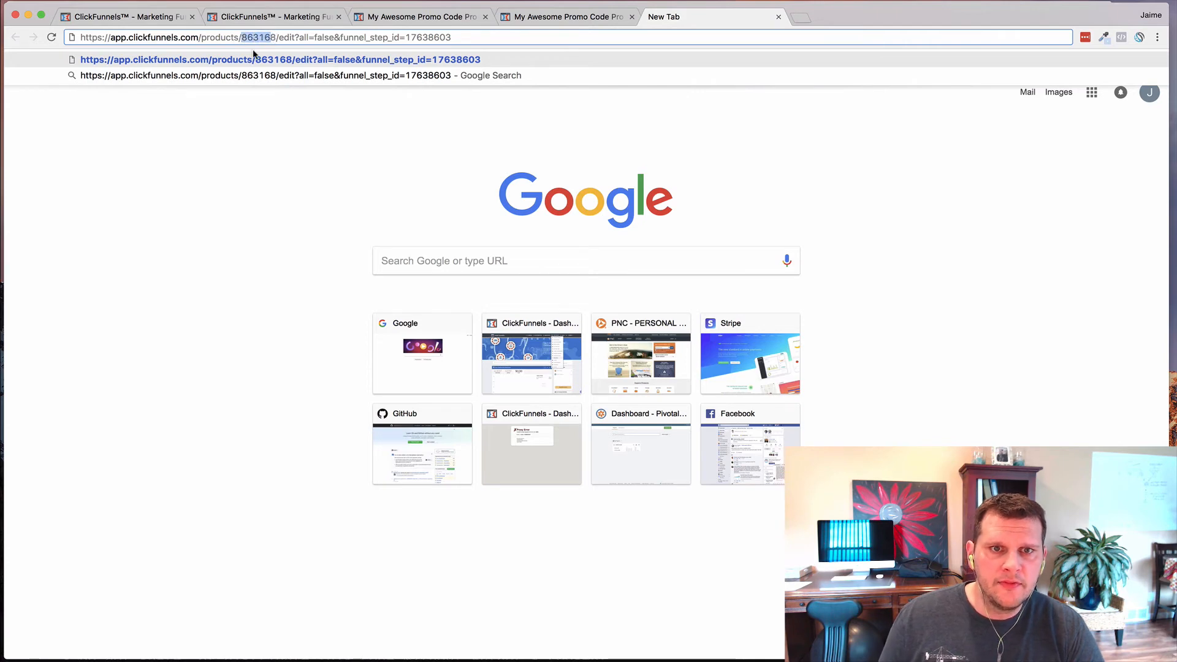
{"action": "double_click", "coordinate": [265, 39]}
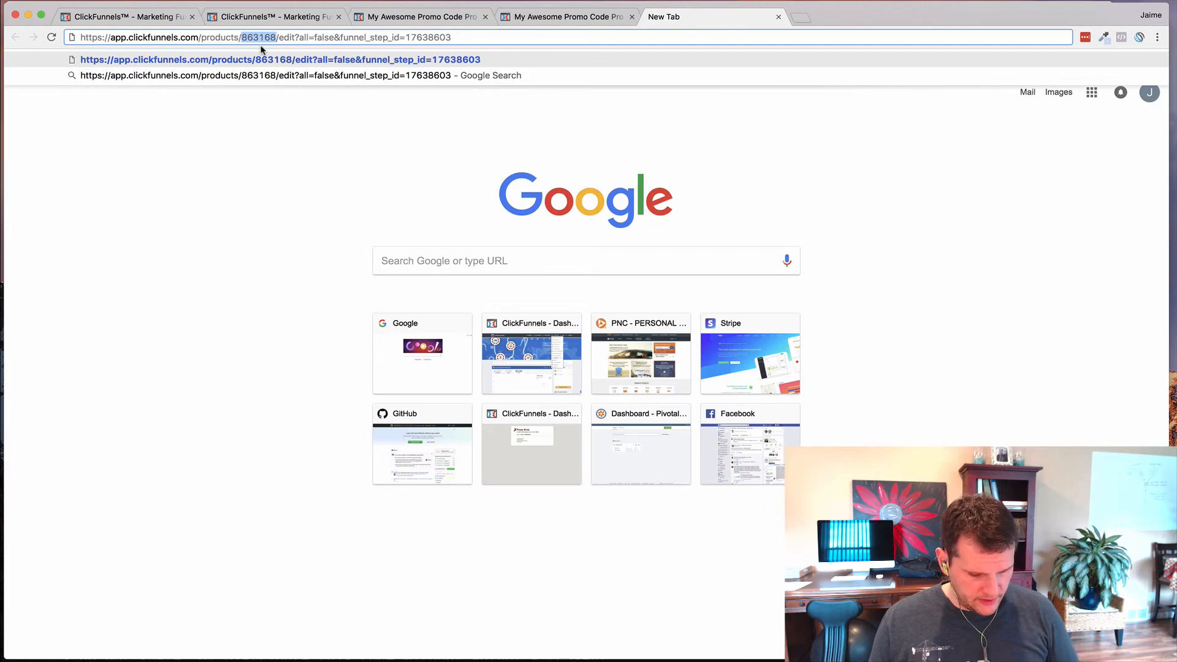
{"action": "key", "text": "super+Tab"}
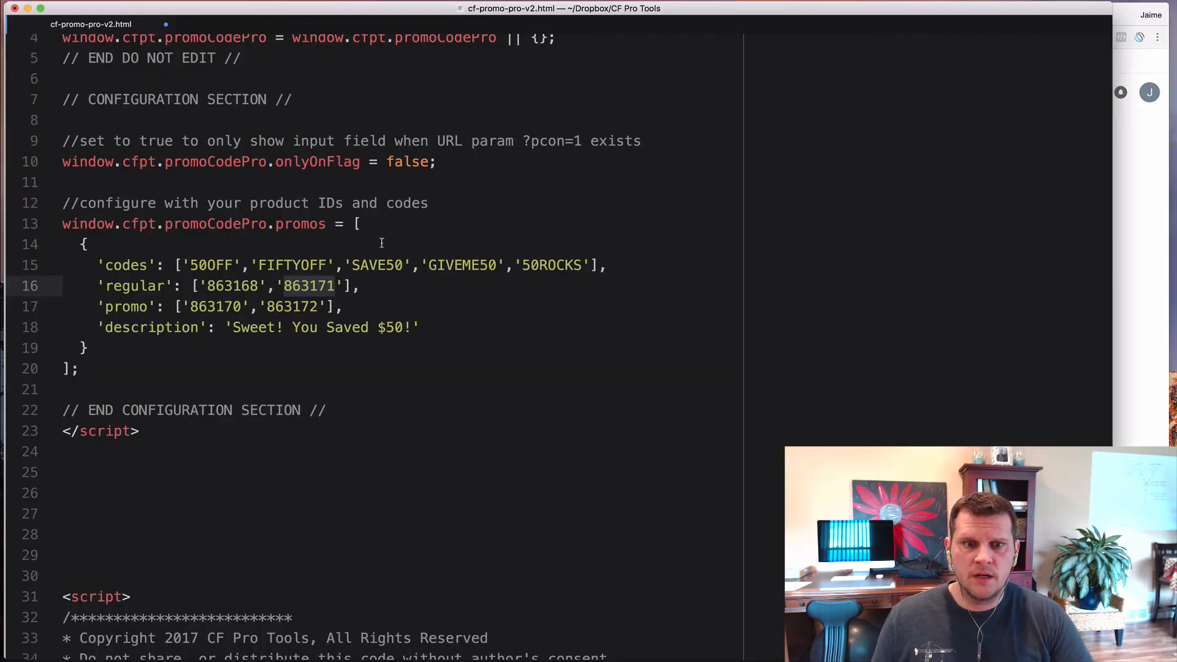
{"action": "double_click", "coordinate": [233, 287]}
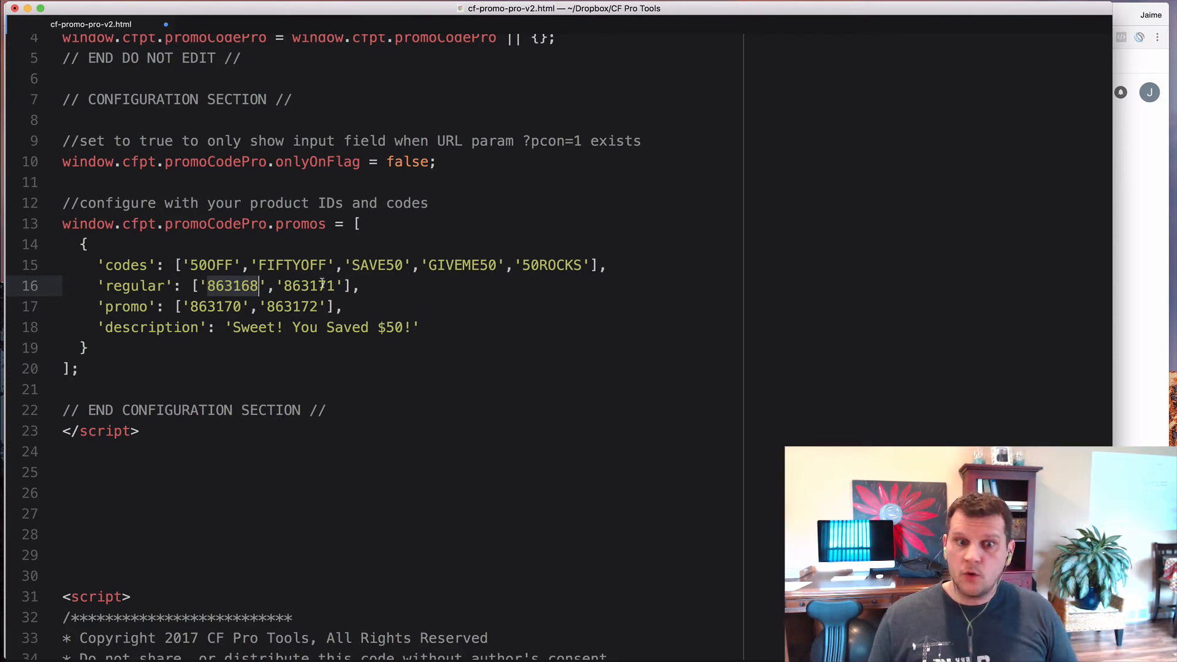
- Close the blank tab, check Test Service 3's ID 863171 in the products list, and return to Atom
{"action": "key", "text": "super+Tab"}
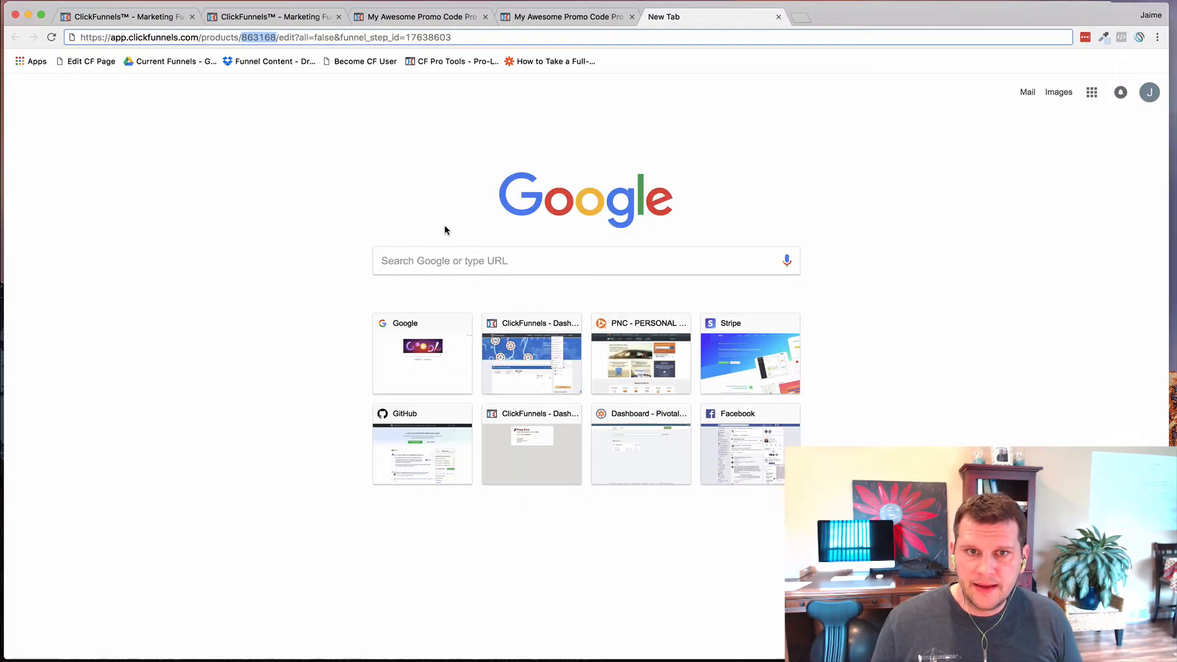
{"action": "key", "text": "super+w"}
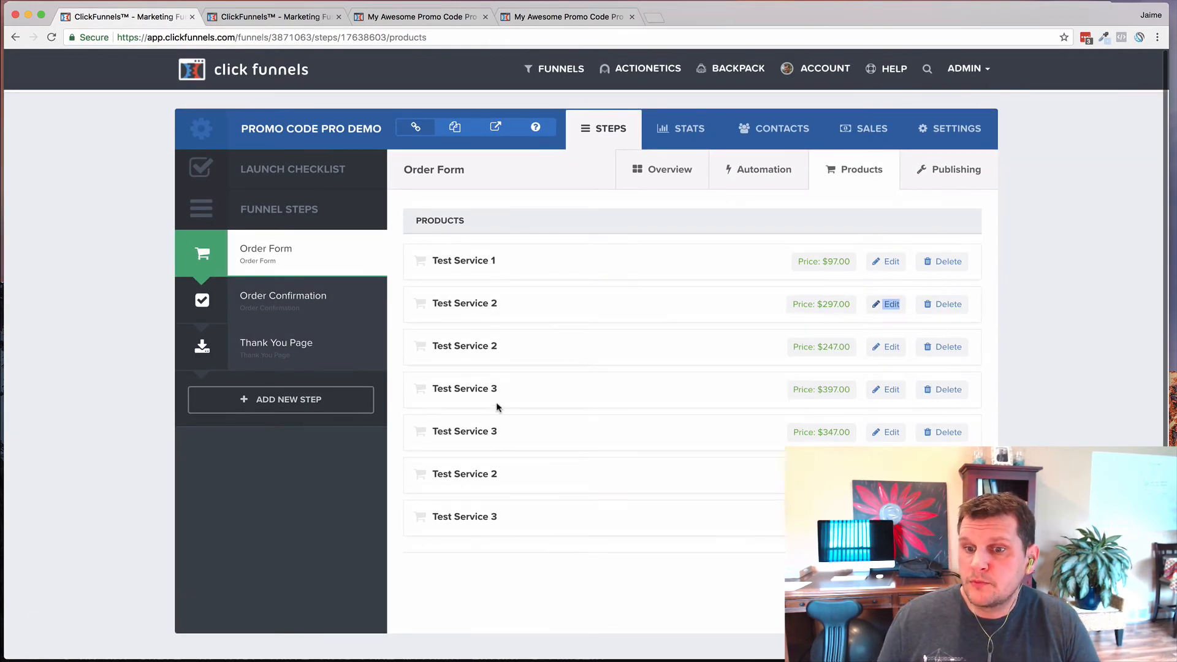
{"action": "scroll", "coordinate": [483, 392], "scroll_direction": "down", "scroll_amount": 1}
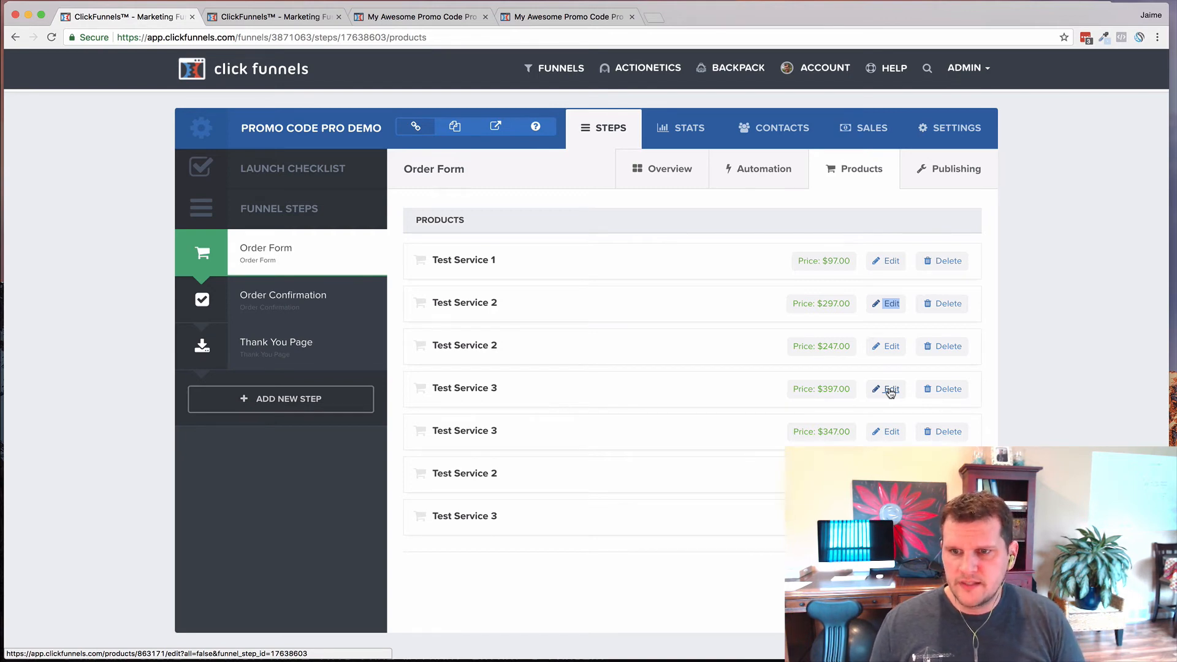
{"action": "key", "text": "super+Tab"}
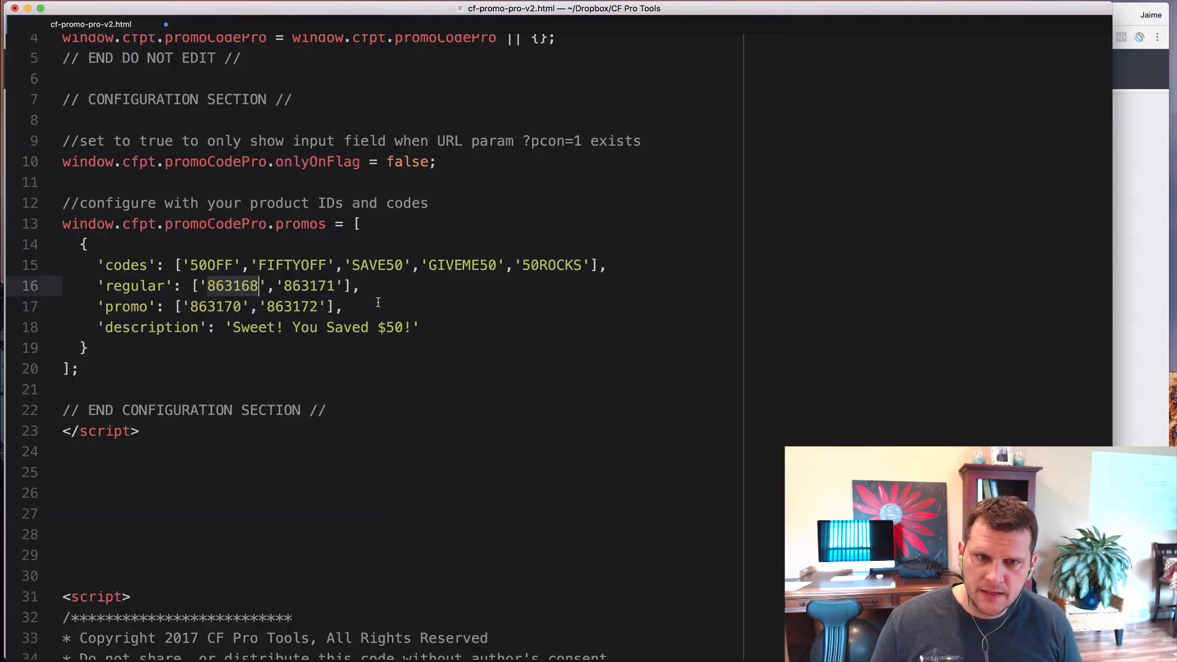
{"action": "double_click", "coordinate": [307, 285]}
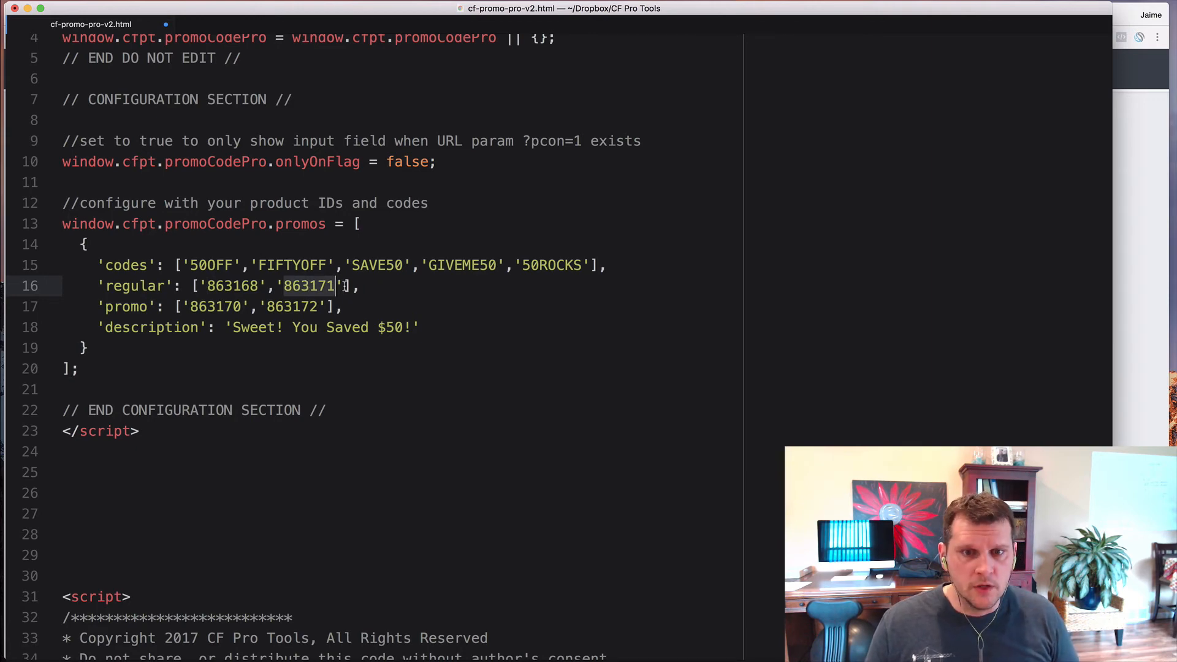
{"action": "left_click", "coordinate": [345, 286]}
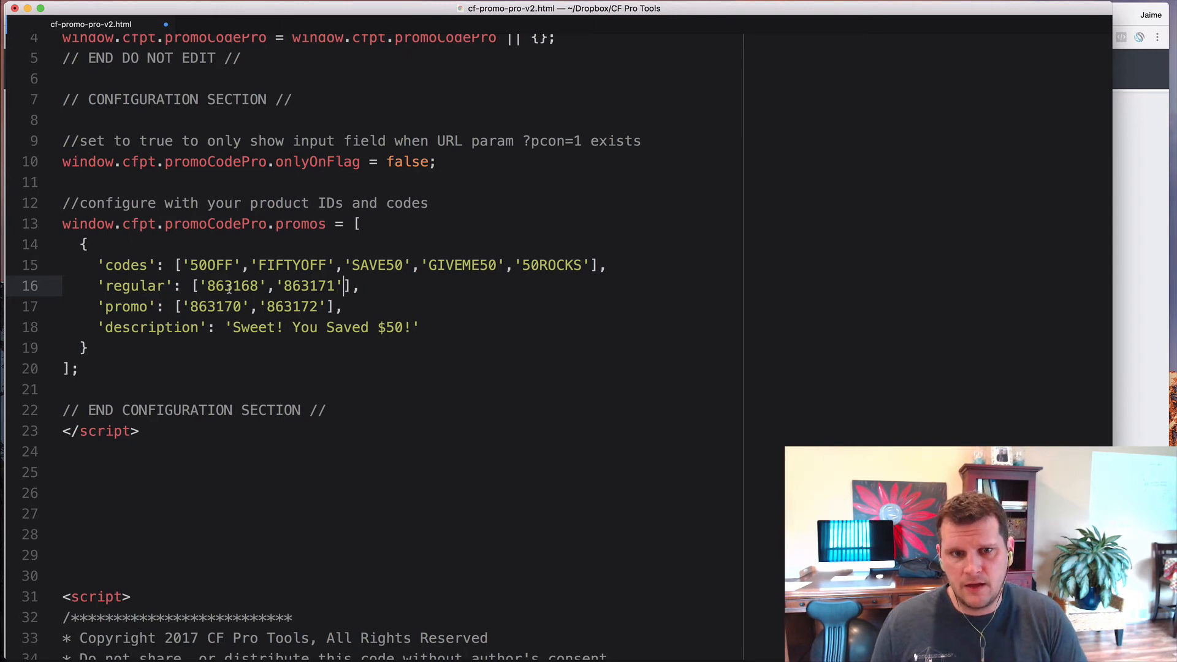
{"action": "double_click", "coordinate": [277, 266]}
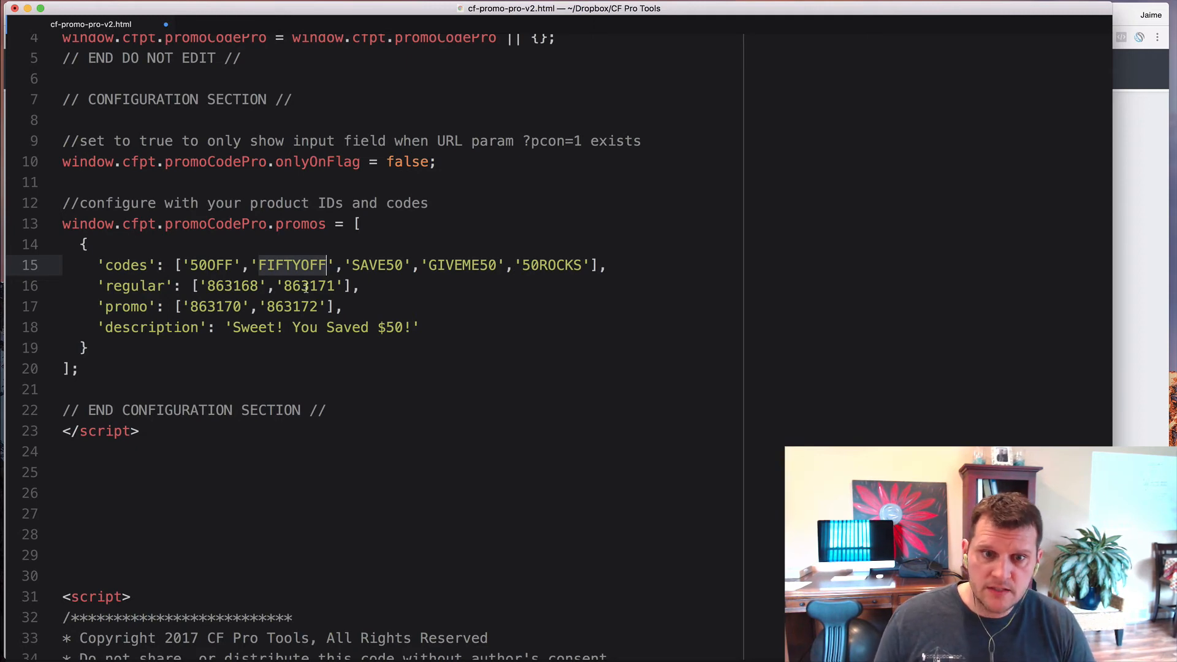
{"action": "left_click", "coordinate": [130, 307]}
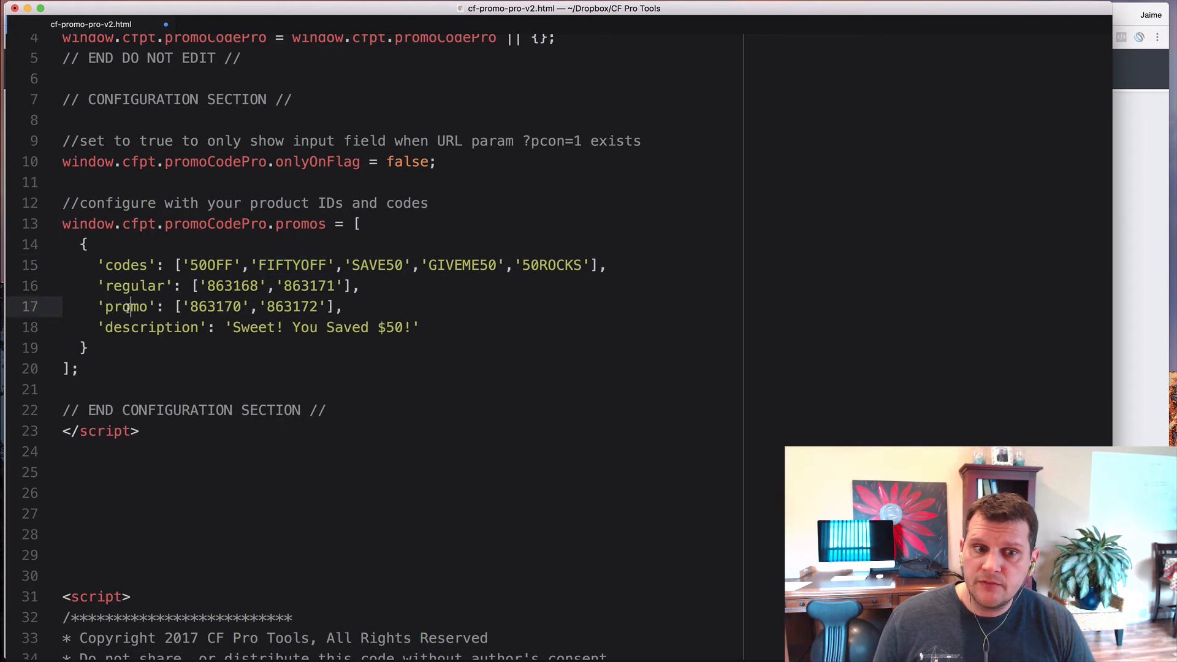
{"action": "double_click", "coordinate": [128, 307]}
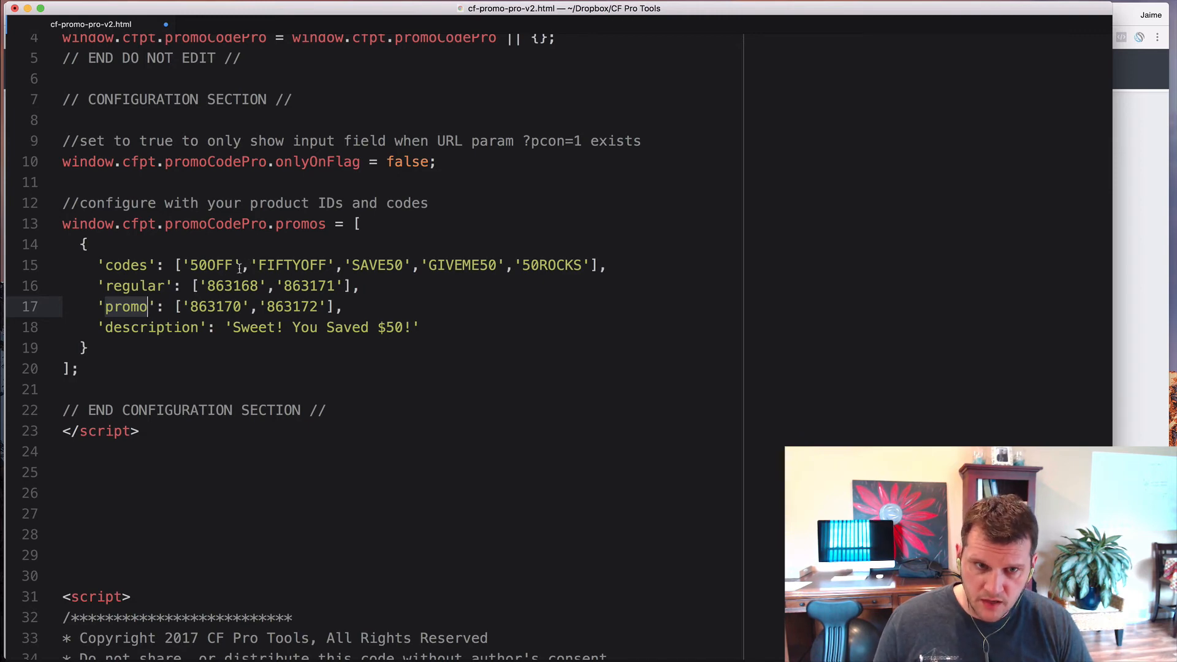
{"action": "key", "text": "super+Tab"}
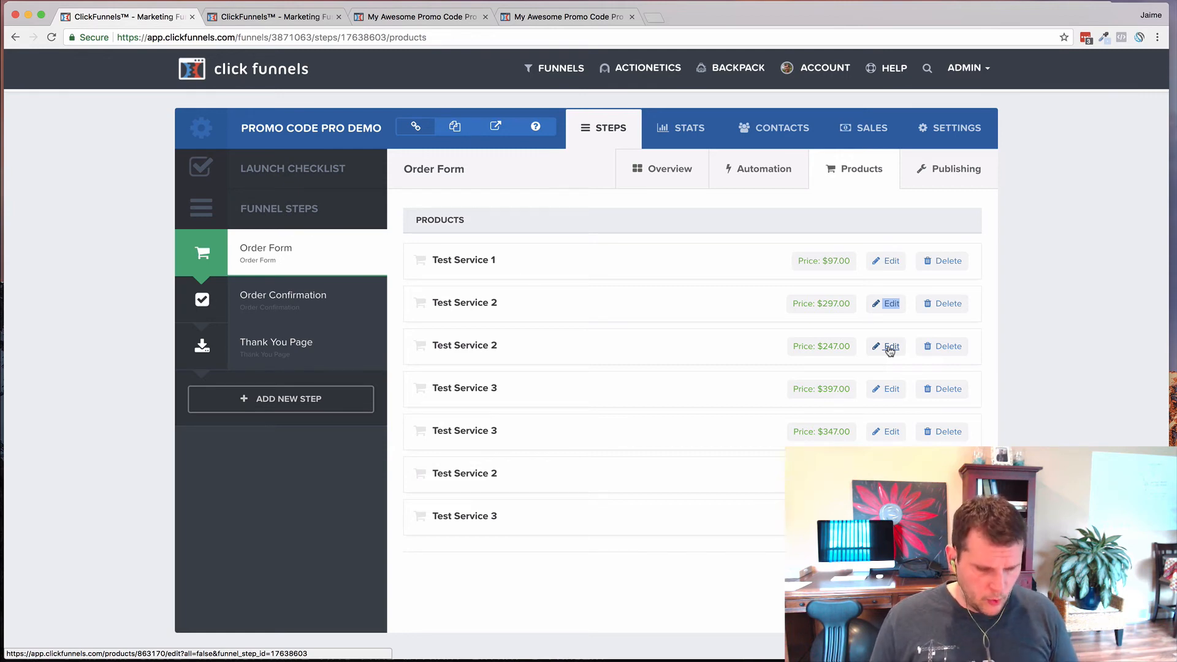
- Compare promo IDs 863170 and 863172 with the ClickFunnels products, then highlight the description setting
{"action": "key", "text": "super+Tab"}
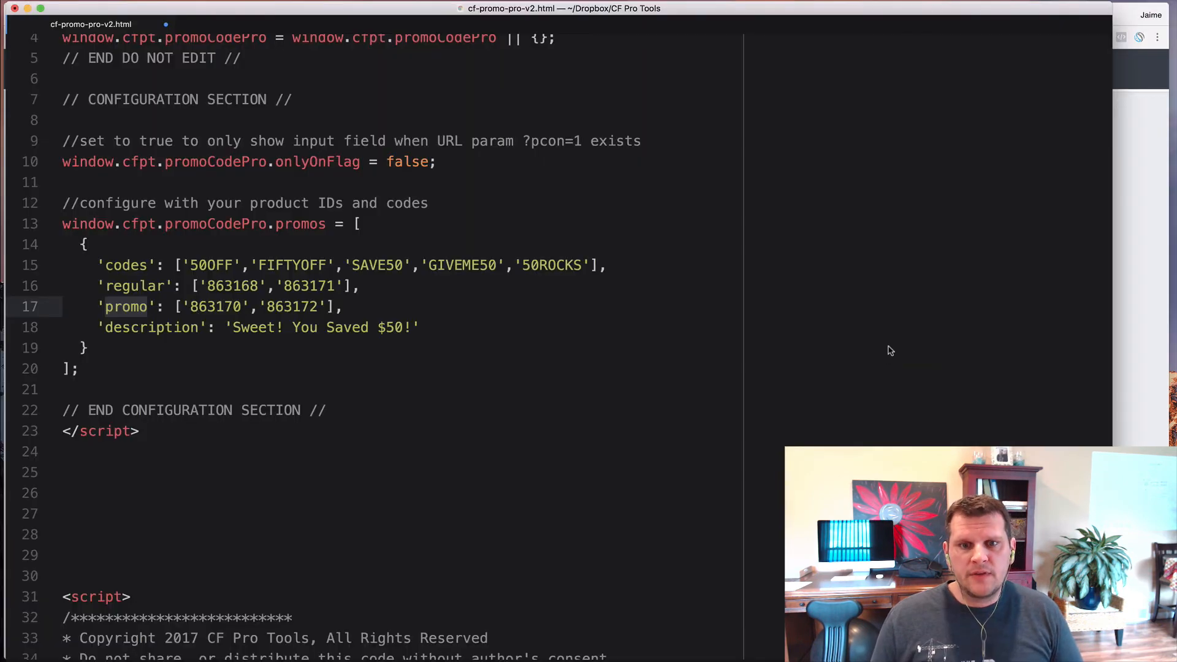
{"action": "double_click", "coordinate": [206, 308]}
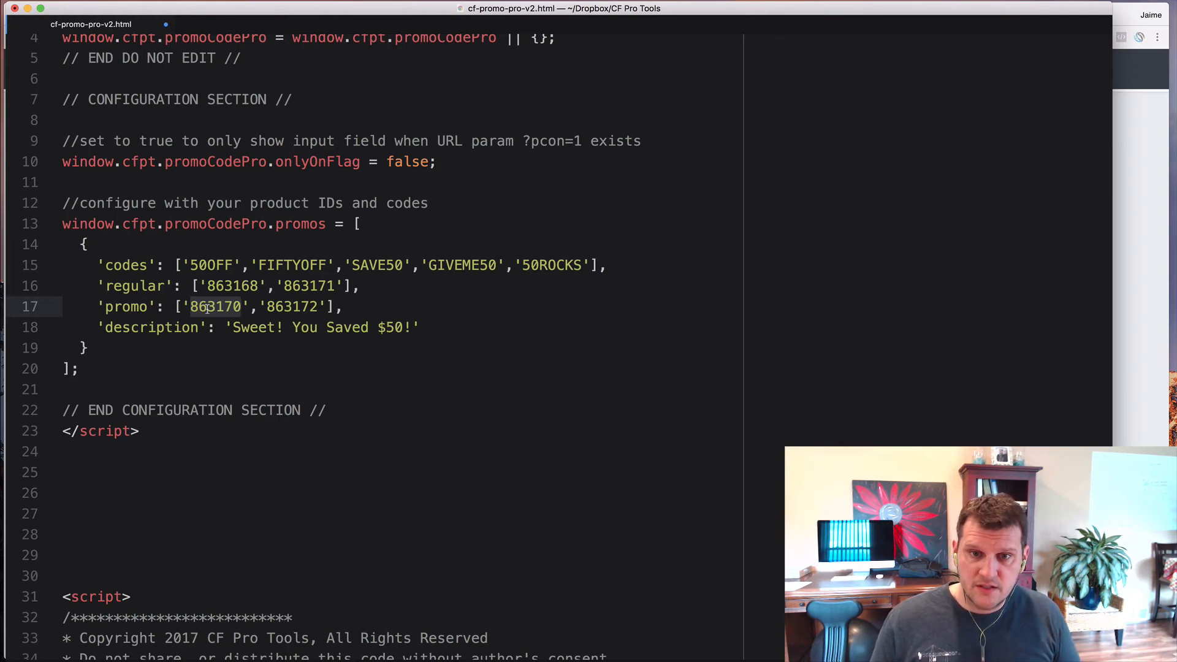
{"action": "key", "text": "super+Tab"}
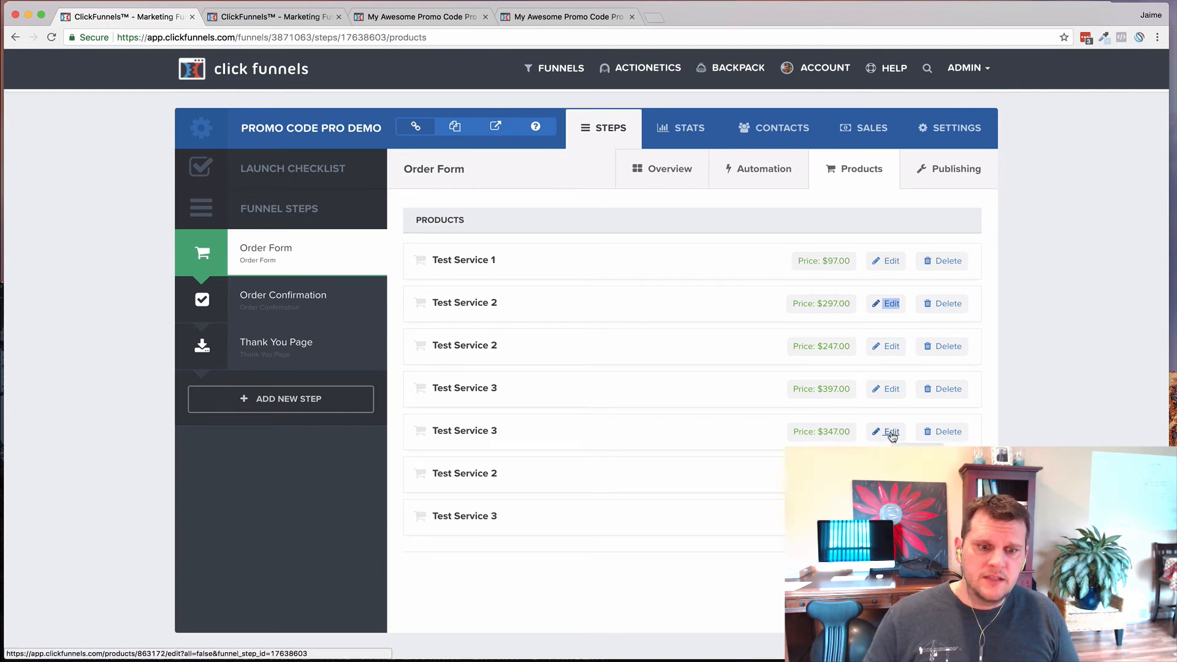
{"action": "key", "text": "super+Tab"}
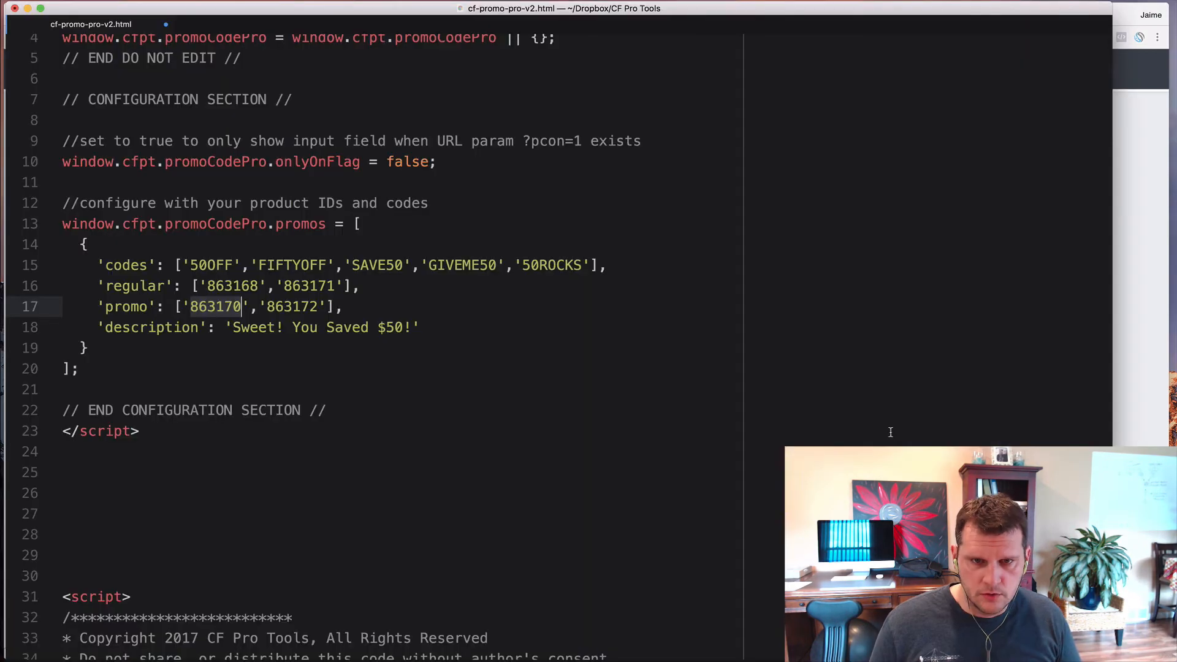
{"action": "double_click", "coordinate": [291, 307]}
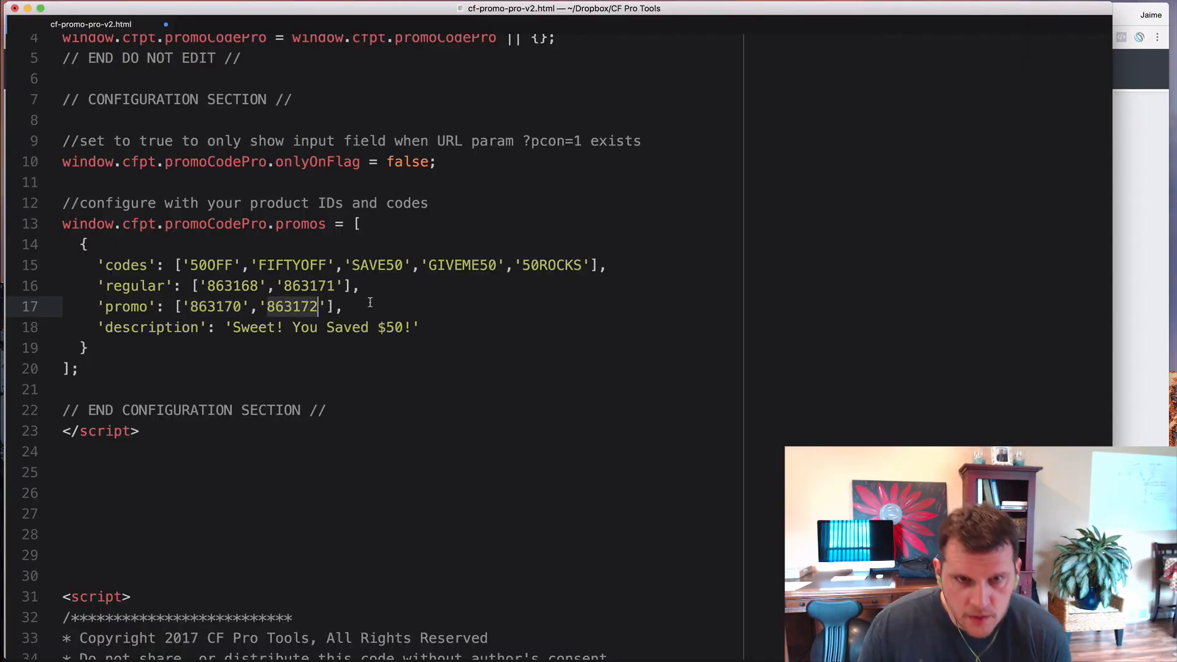
{"action": "left_click", "coordinate": [224, 347]}
{"action": "double_click", "coordinate": [147, 328]}
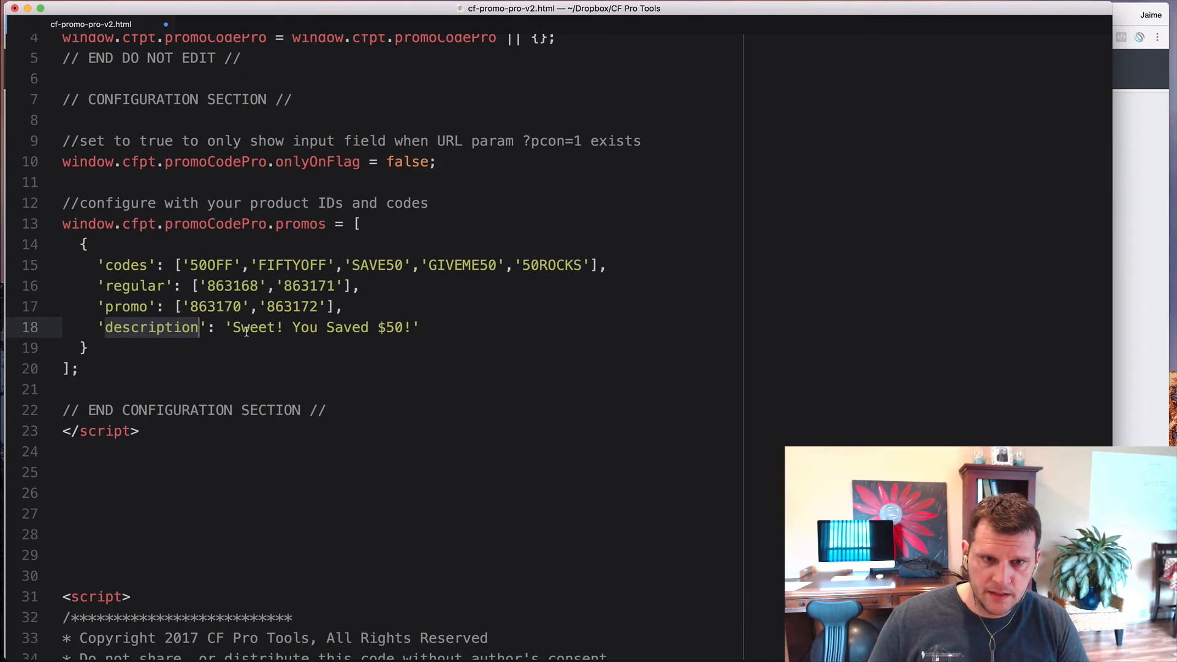
- Change the line 18 promo description to 'HAPPY HALLOWEEN!' and select the whole script for copying
{"action": "left_click_drag", "start_coordinate": [232, 329], "coordinate": [409, 329]}
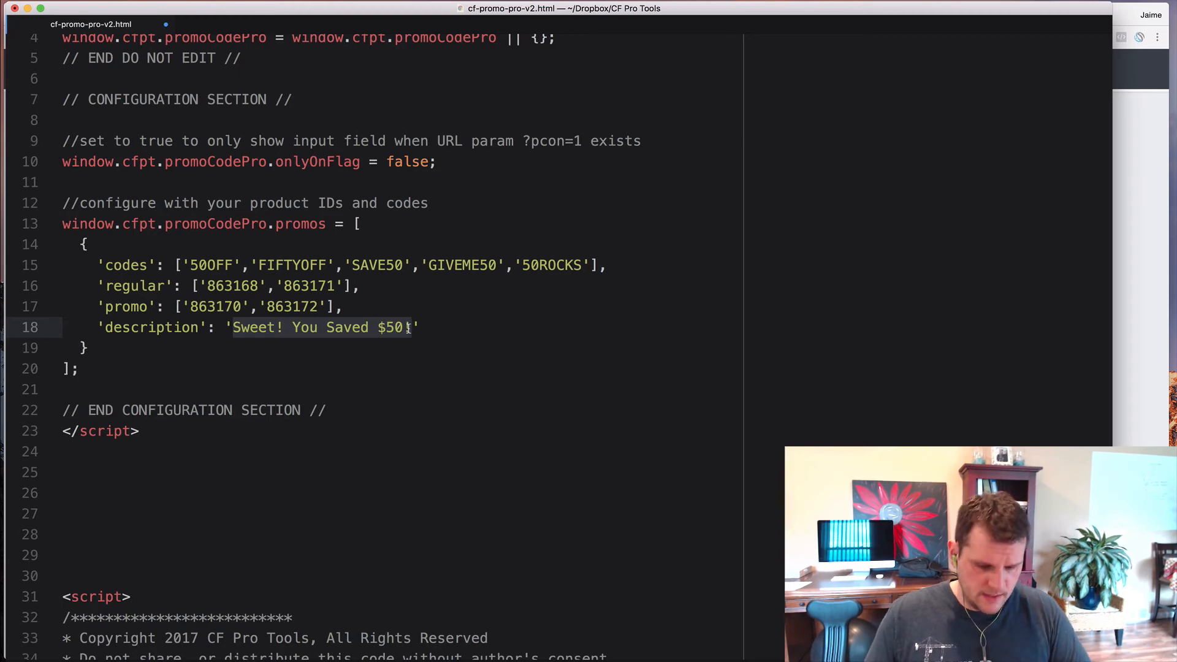
{"action": "type", "text": "PY "}
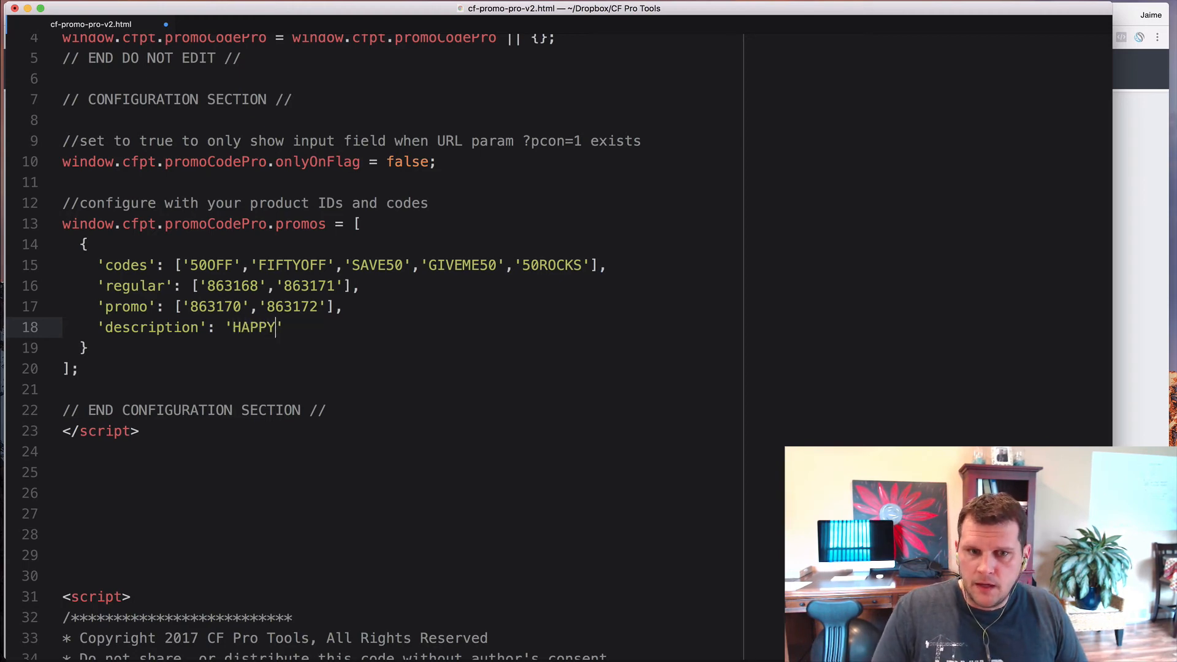
{"action": "type", "text": "HALLOWEEN"}
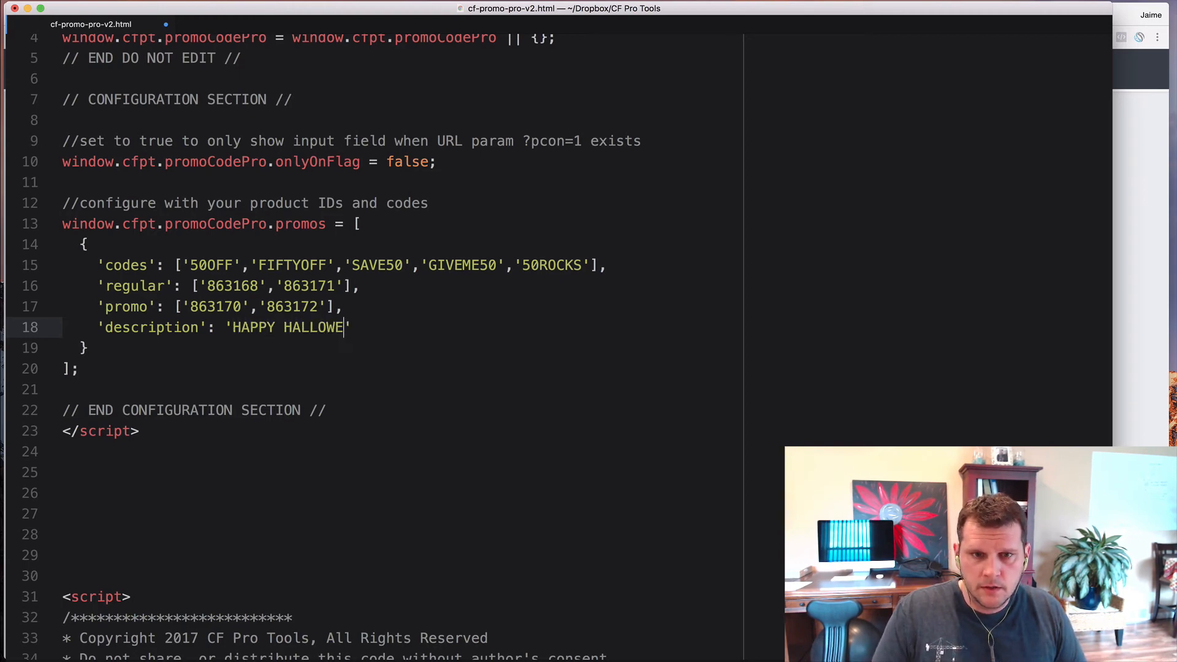
{"action": "type", "text": "!"}
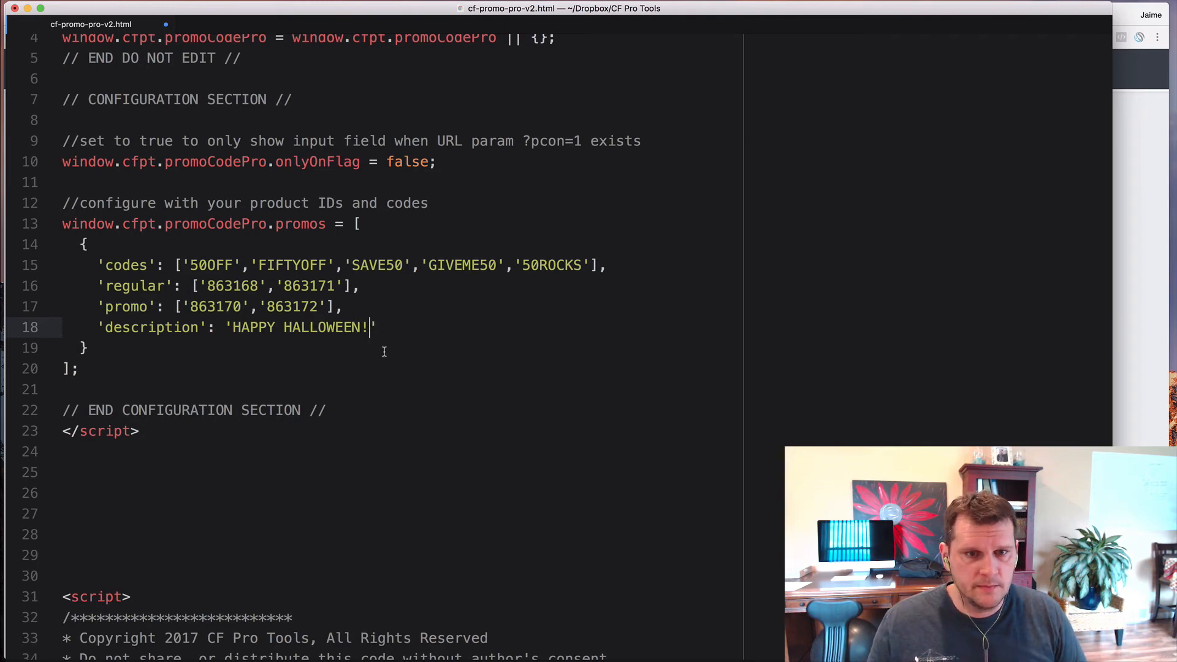
{"action": "left_click", "coordinate": [327, 353]}
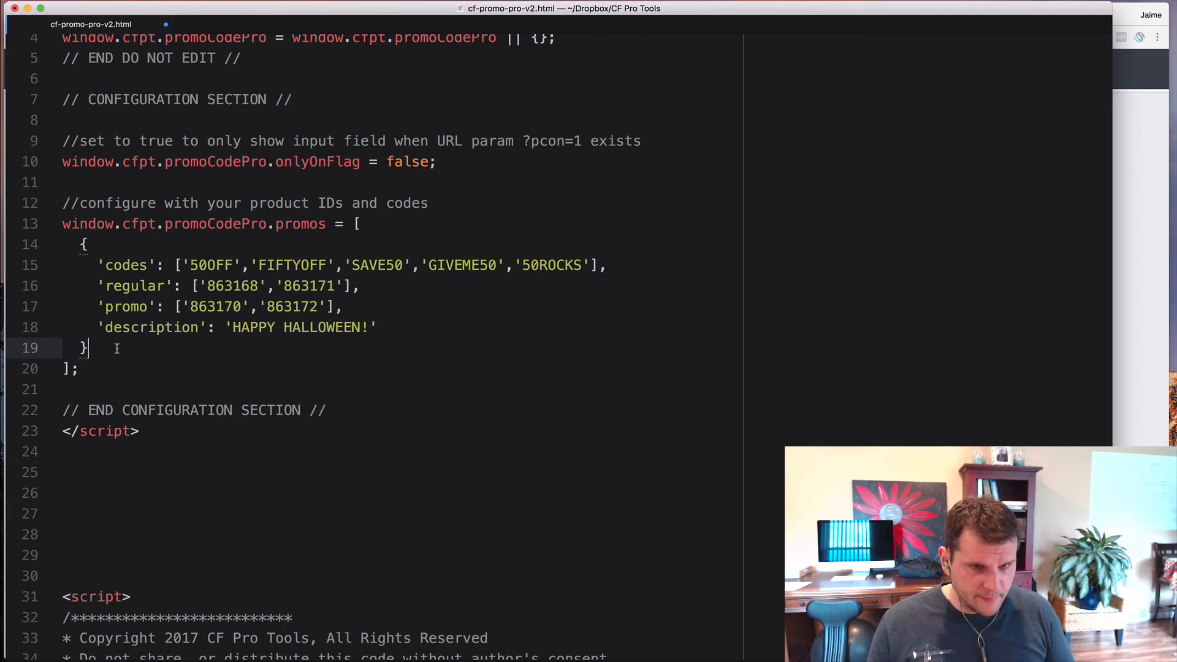
{"action": "key", "text": "super+a"}
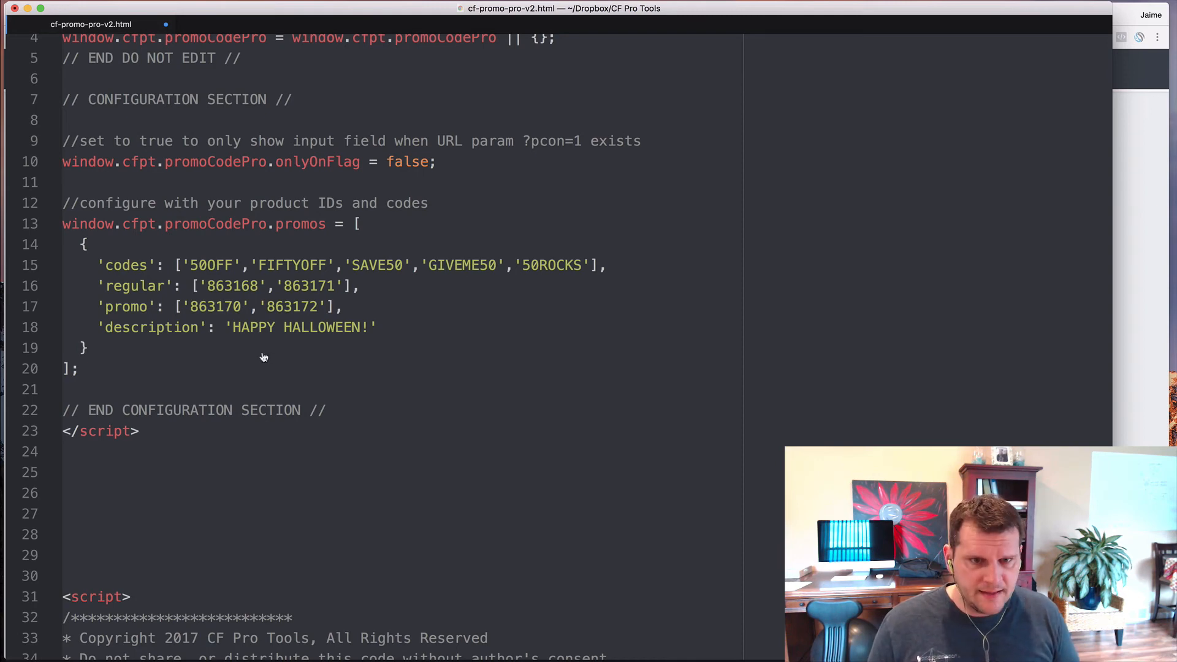
{"action": "key", "text": "super+Tab"}
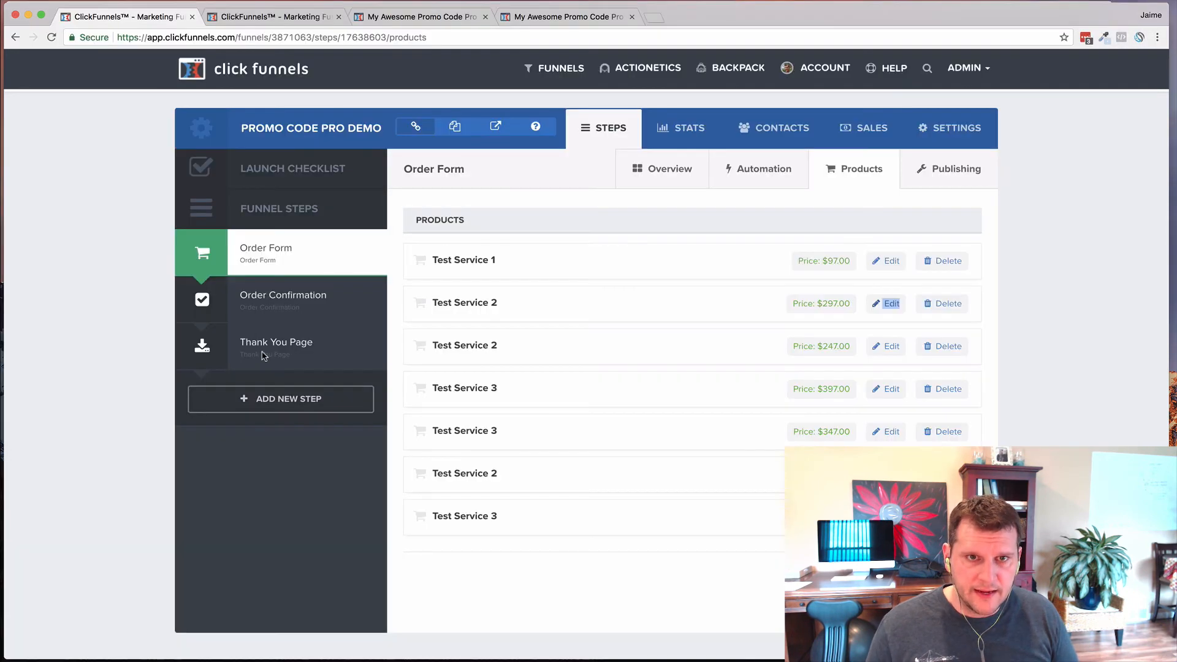
- Replace the order form page's Footer Code tracking script with the updated promo script and save
{"action": "left_click", "coordinate": [277, 16]}
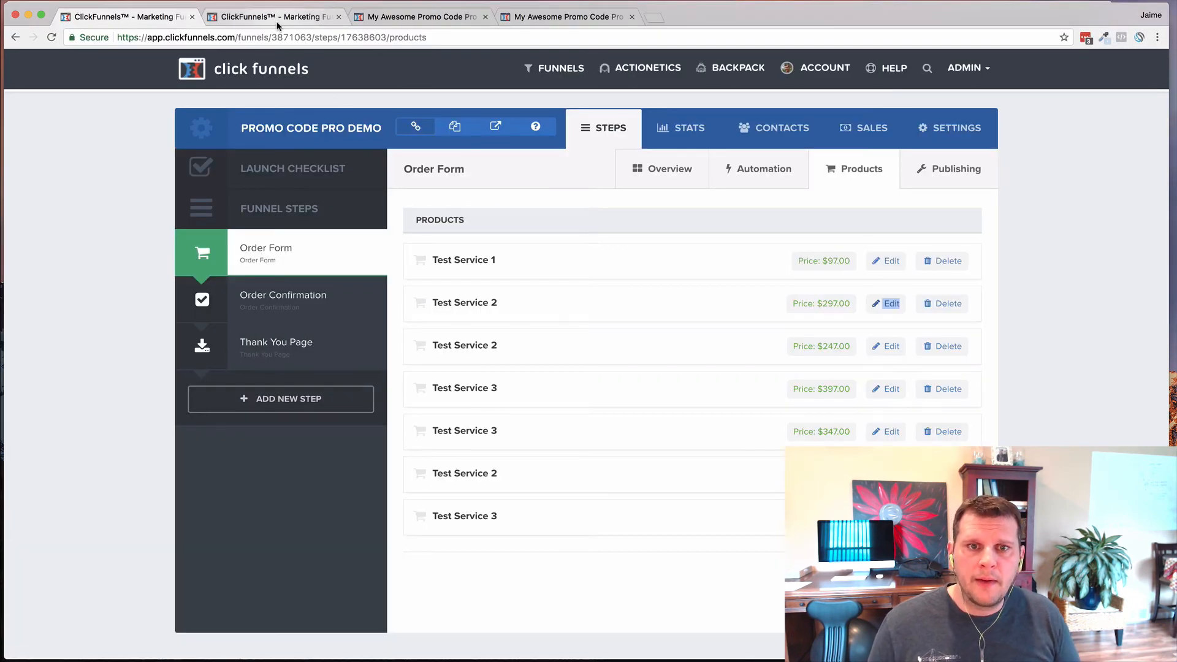
{"action": "left_click", "coordinate": [399, 17]}
{"action": "left_click", "coordinate": [262, 75]}
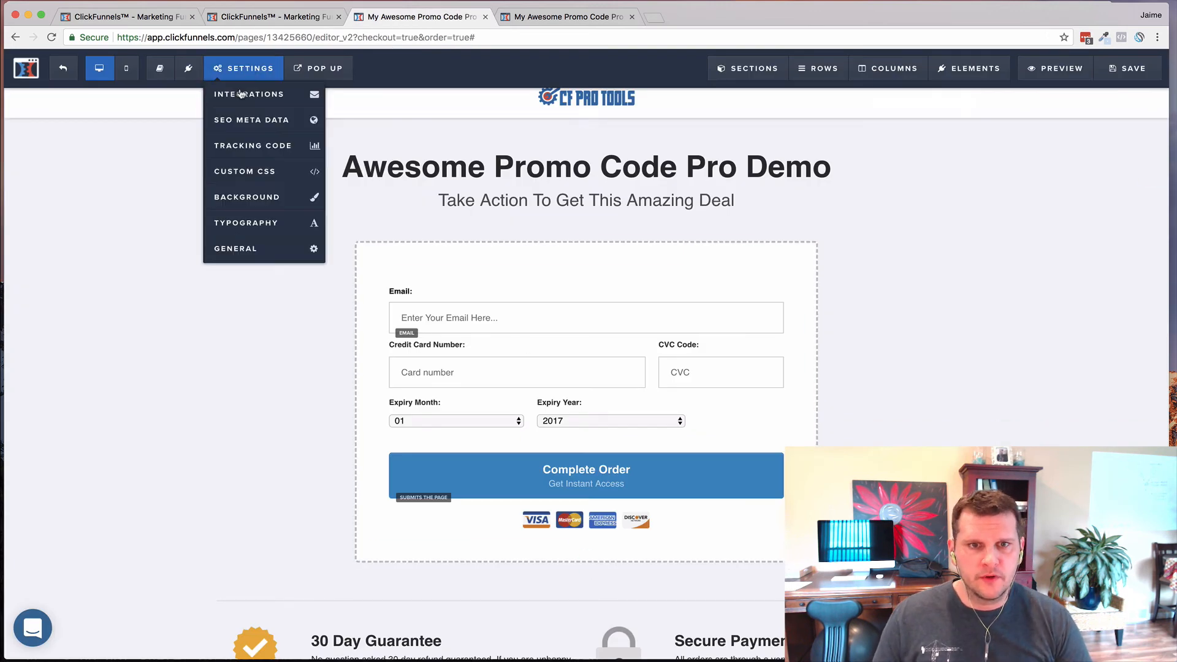
{"action": "left_click", "coordinate": [246, 151]}
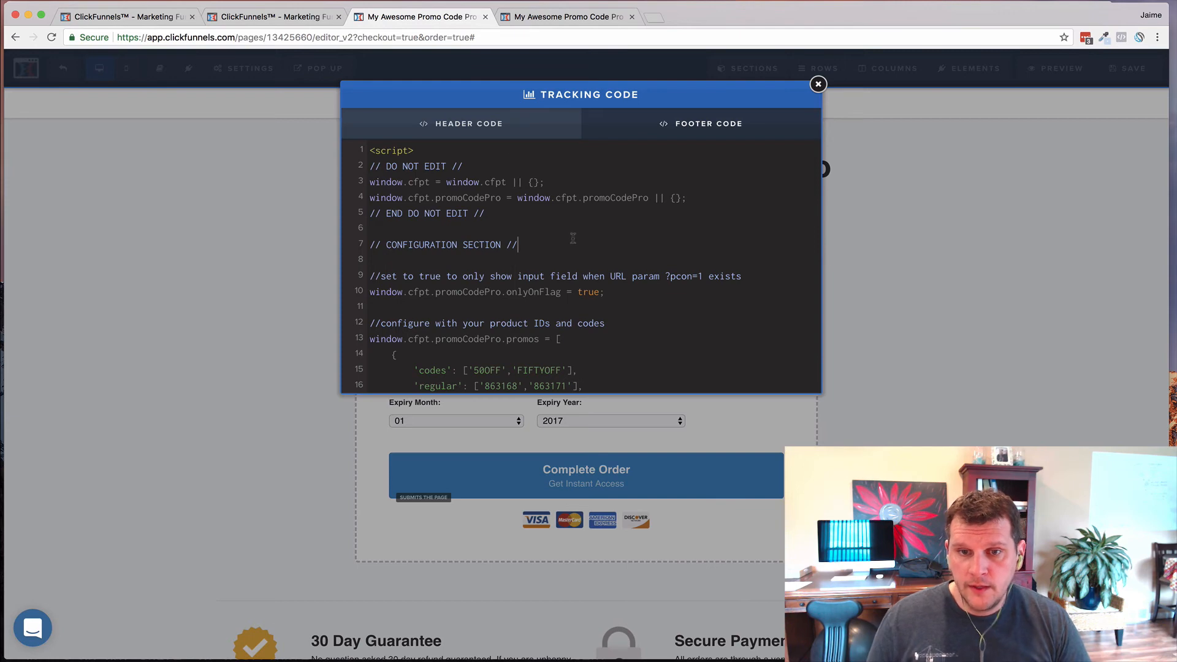
{"action": "key", "text": "super+a"}
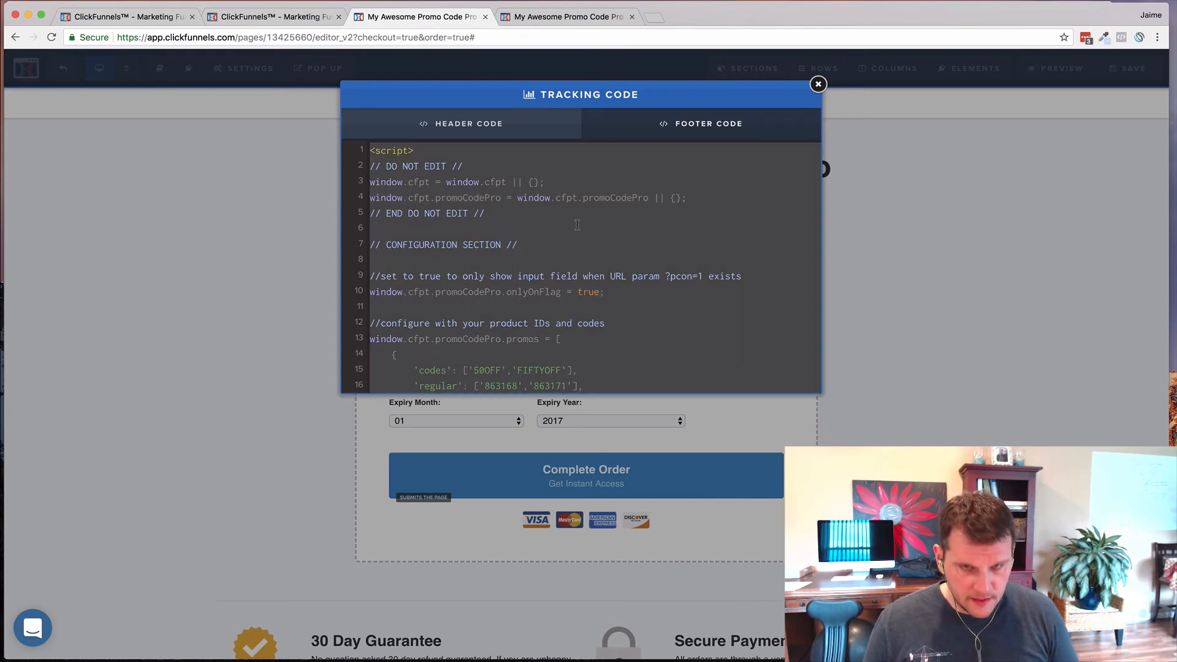
{"action": "key", "text": "super+v"}
{"action": "scroll", "coordinate": [589, 233], "scroll_direction": "up", "scroll_amount": 20}
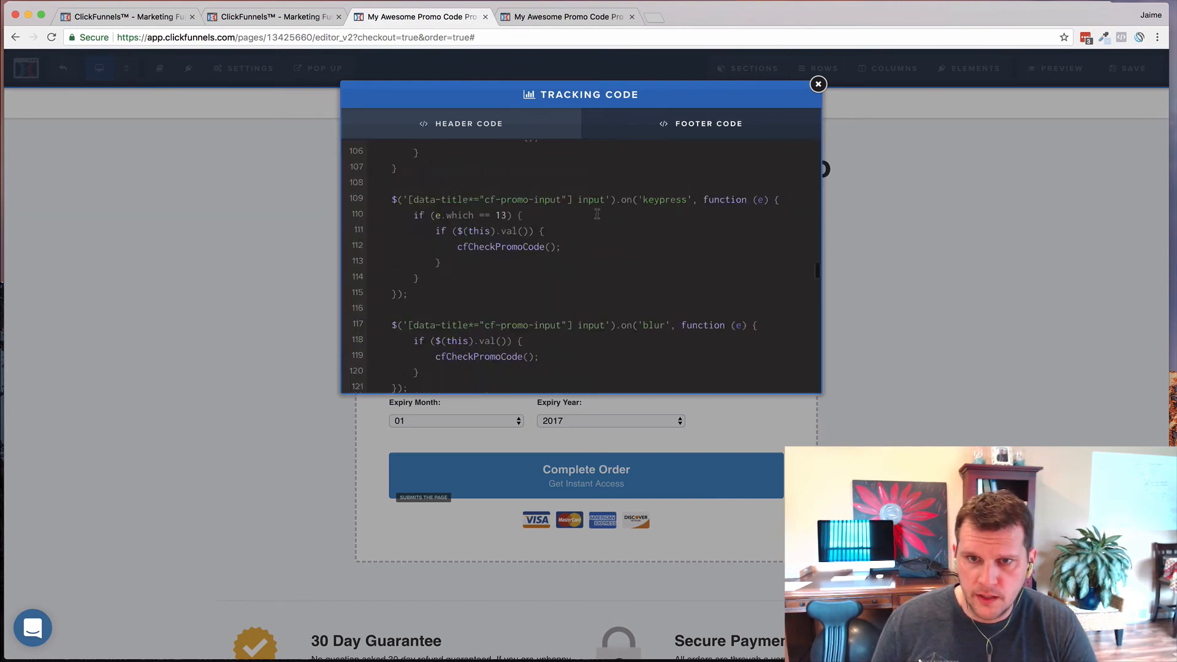
{"action": "scroll", "coordinate": [596, 213], "scroll_direction": "up", "scroll_amount": 20}
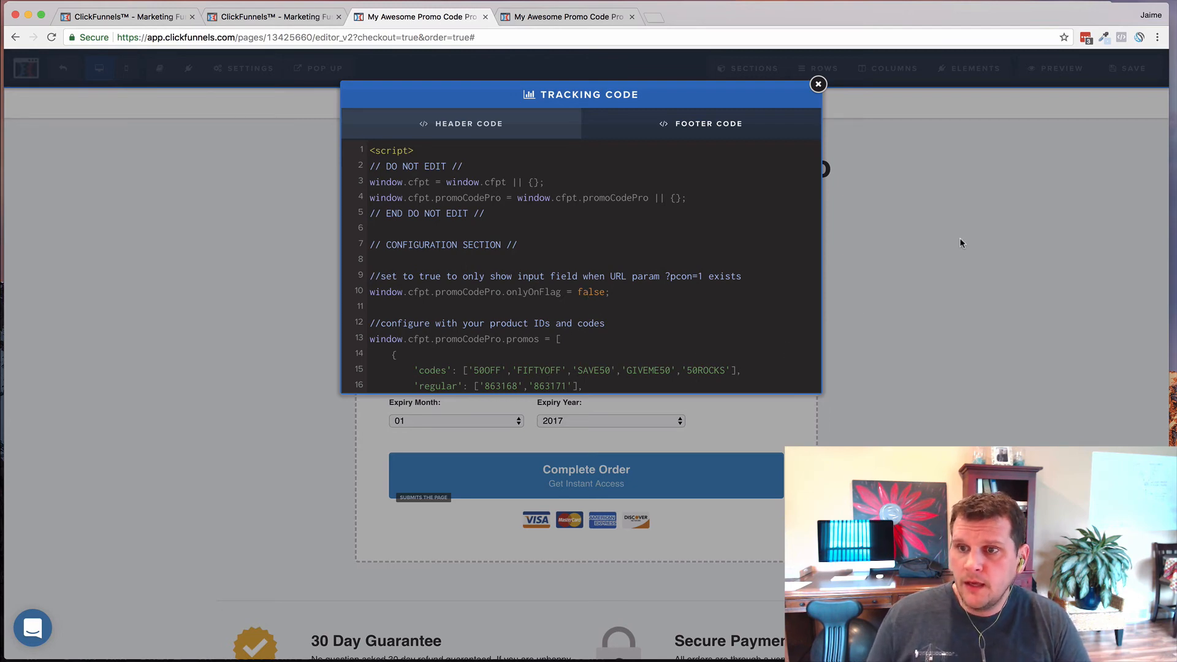
{"action": "left_click", "coordinate": [1112, 80]}
{"action": "left_click", "coordinate": [1121, 74]}
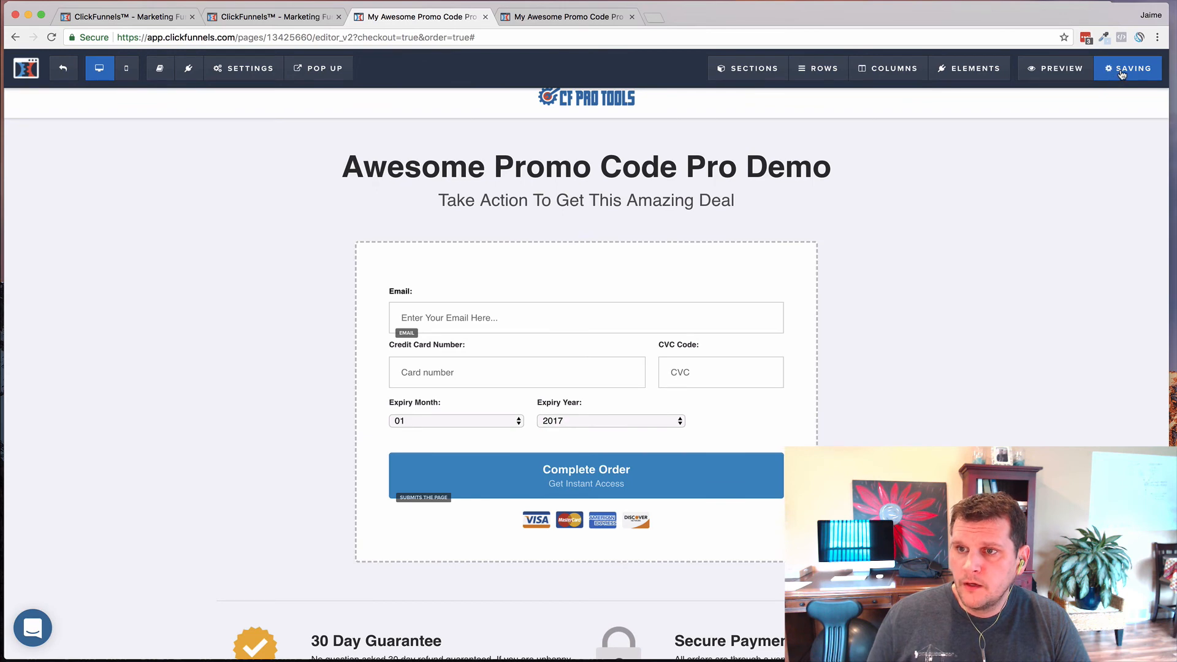
- Open the order form preview in an incognito window and focus its promo code field
{"action": "right_click", "coordinate": [1058, 69]}
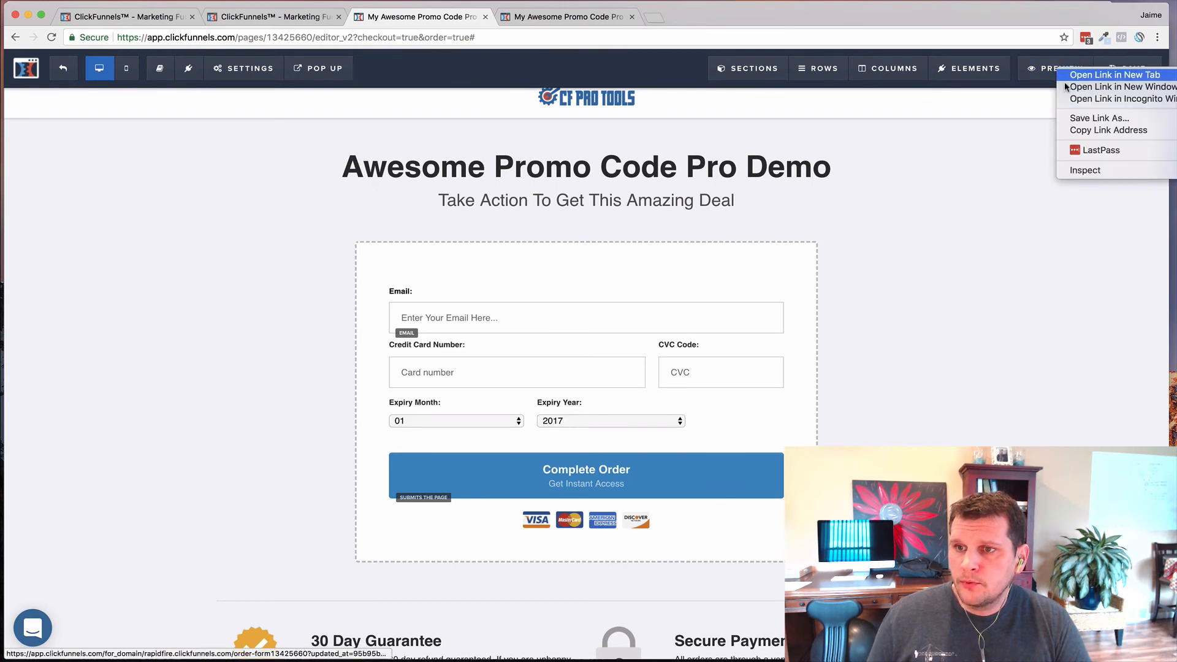
{"action": "left_click", "coordinate": [1080, 99]}
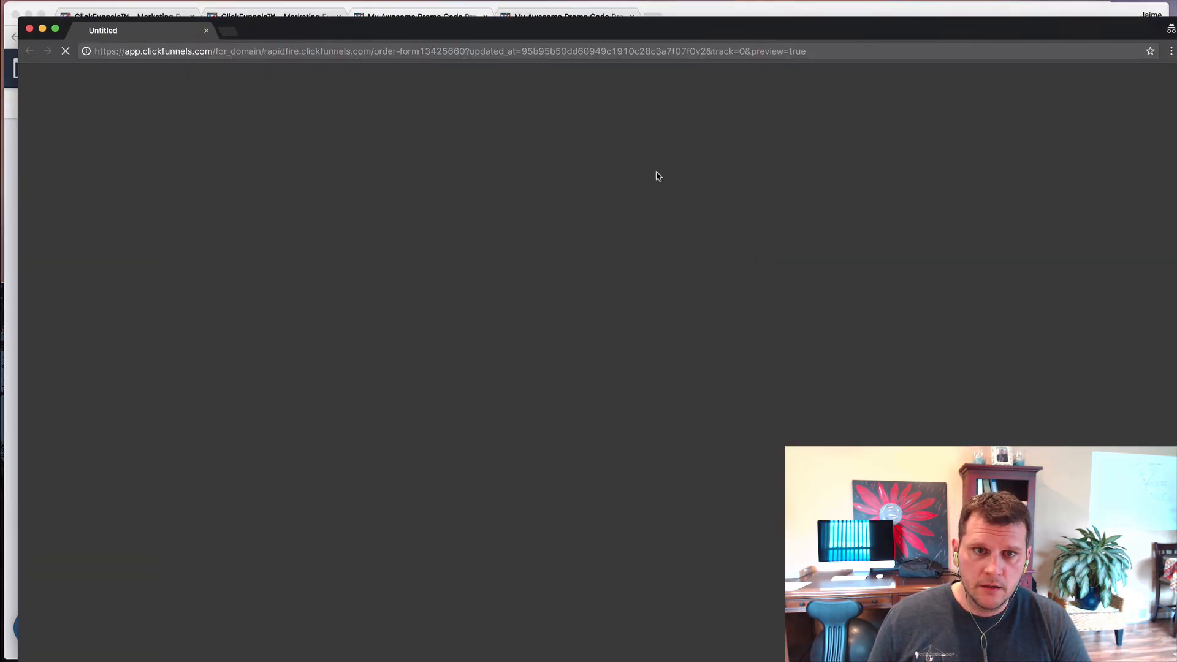
{"action": "left_click_drag", "start_coordinate": [546, 35], "coordinate": [535, 26]}
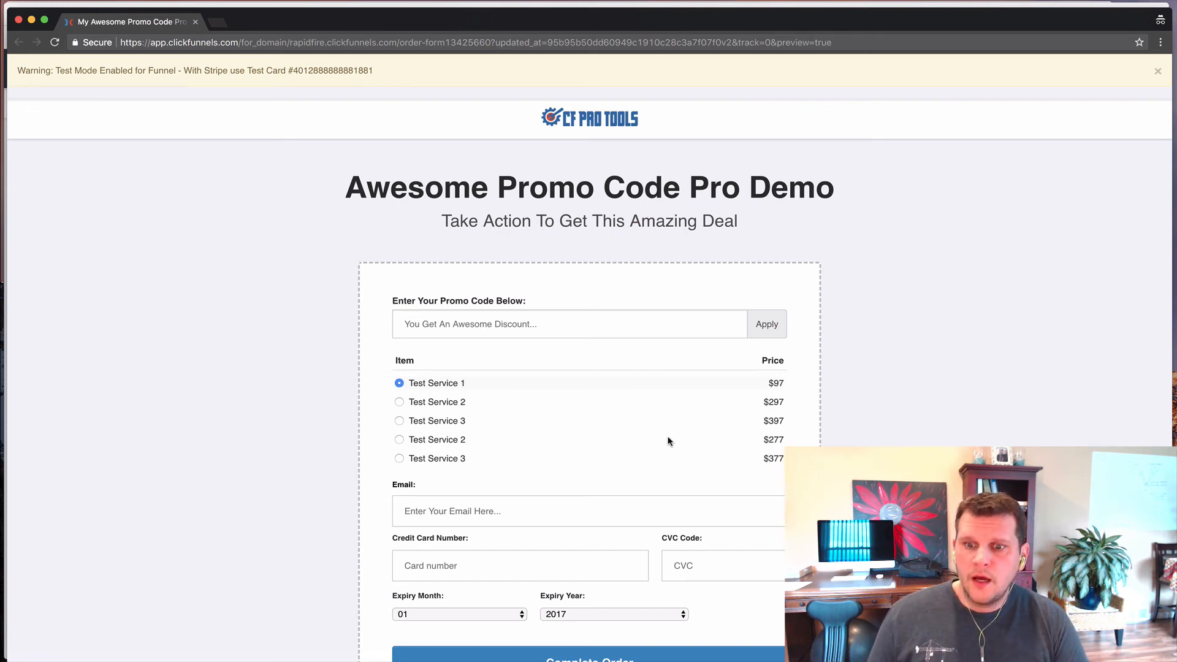
{"action": "left_click", "coordinate": [460, 329]}
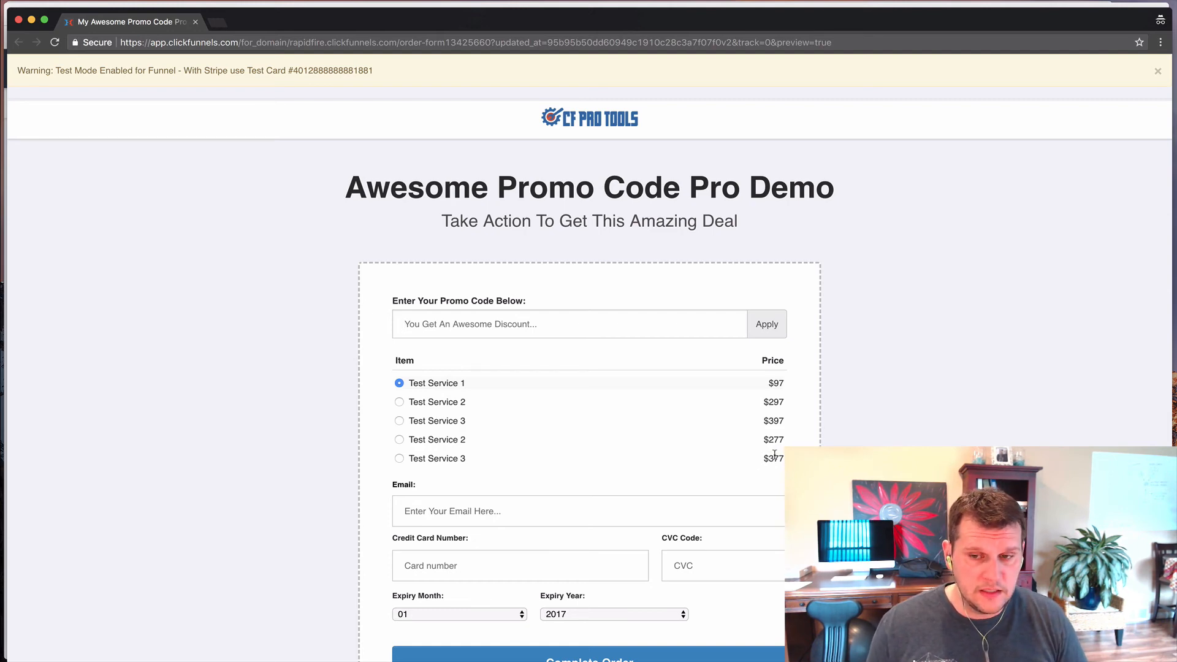
- Check the promo settings in the script, then start entering the promo code in the preview
{"action": "key", "text": "super+Tab"}
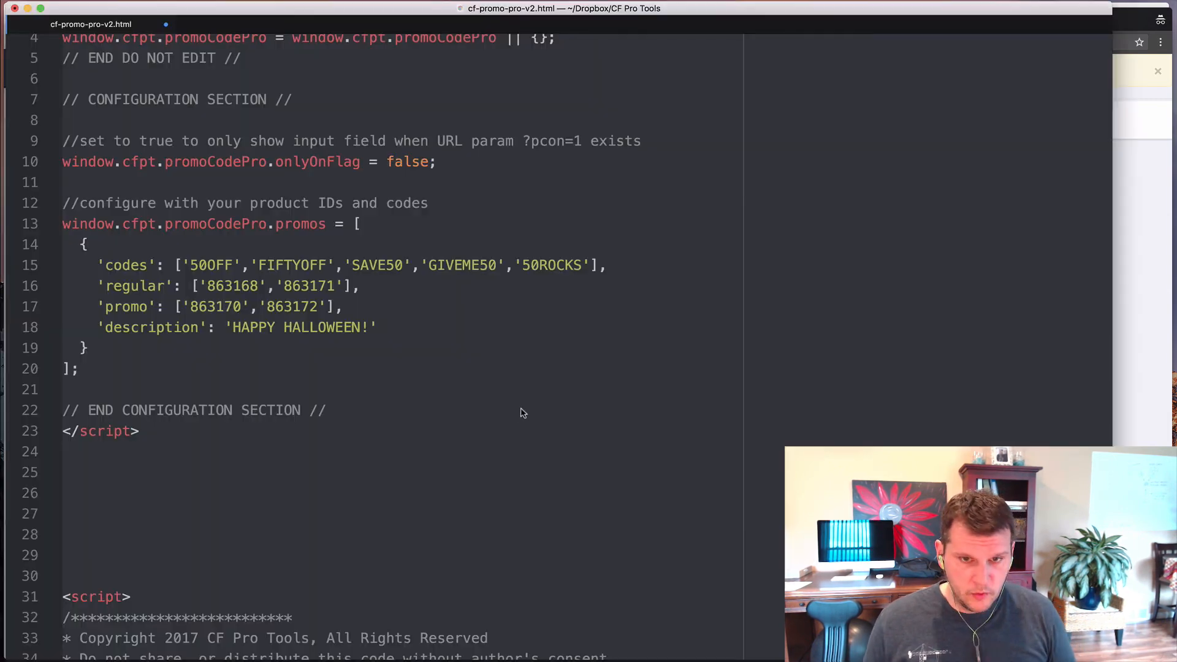
{"action": "left_click", "coordinate": [144, 311]}
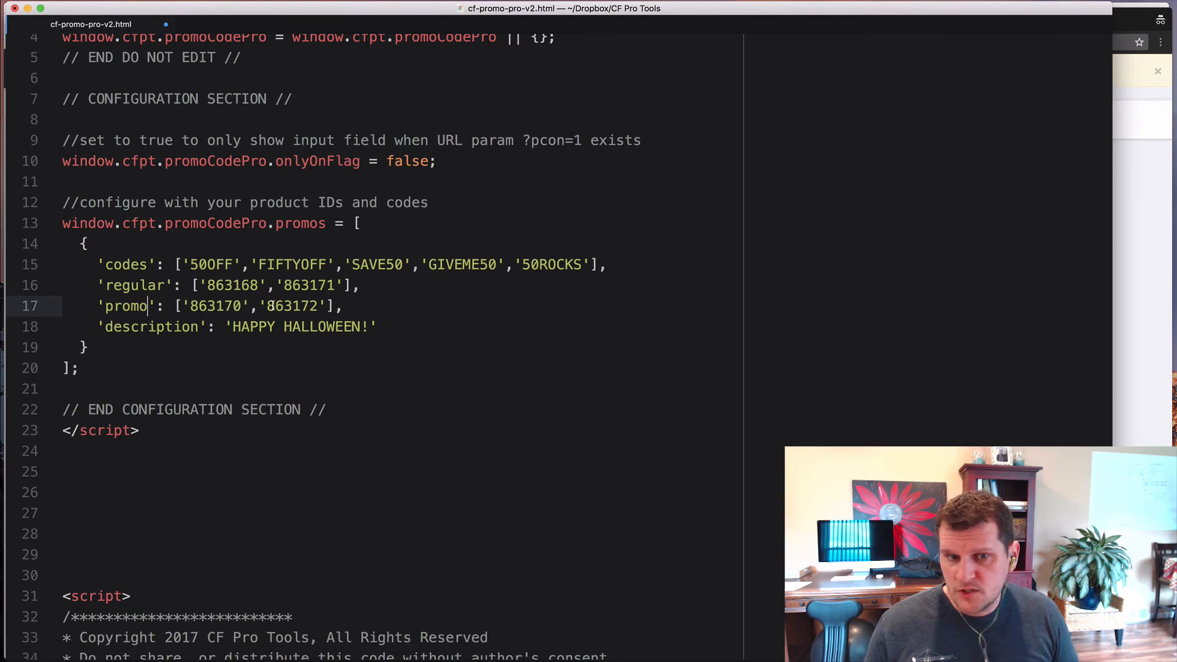
{"action": "left_click", "coordinate": [100, 348]}
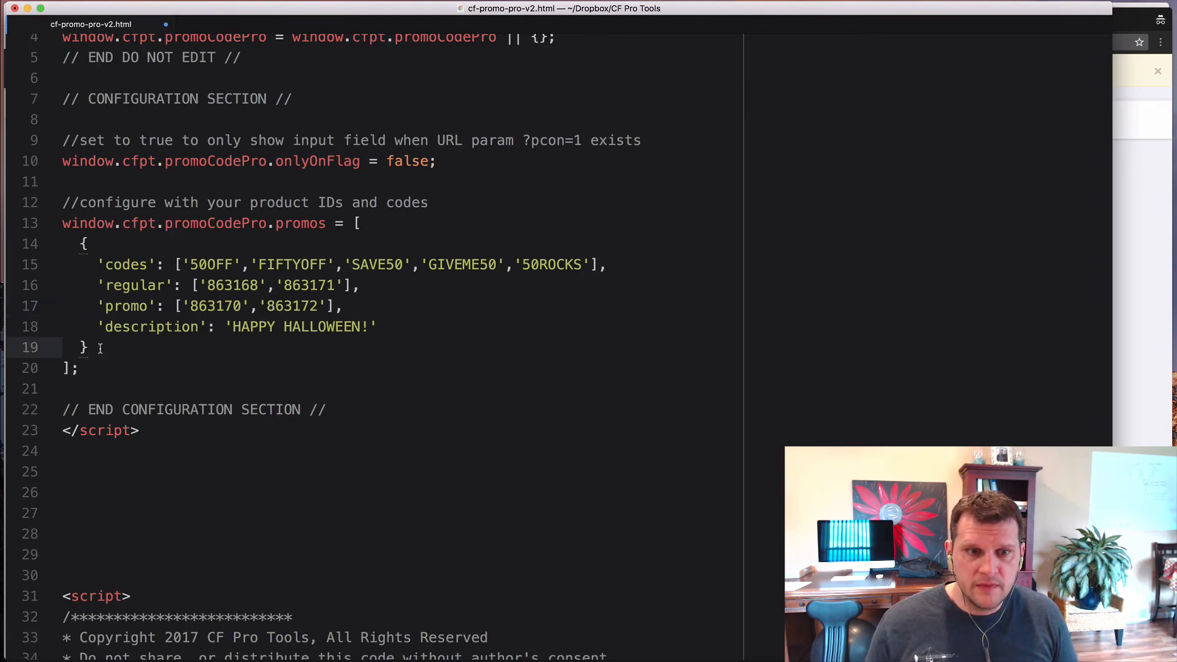
{"action": "key", "text": "super+Tab"}
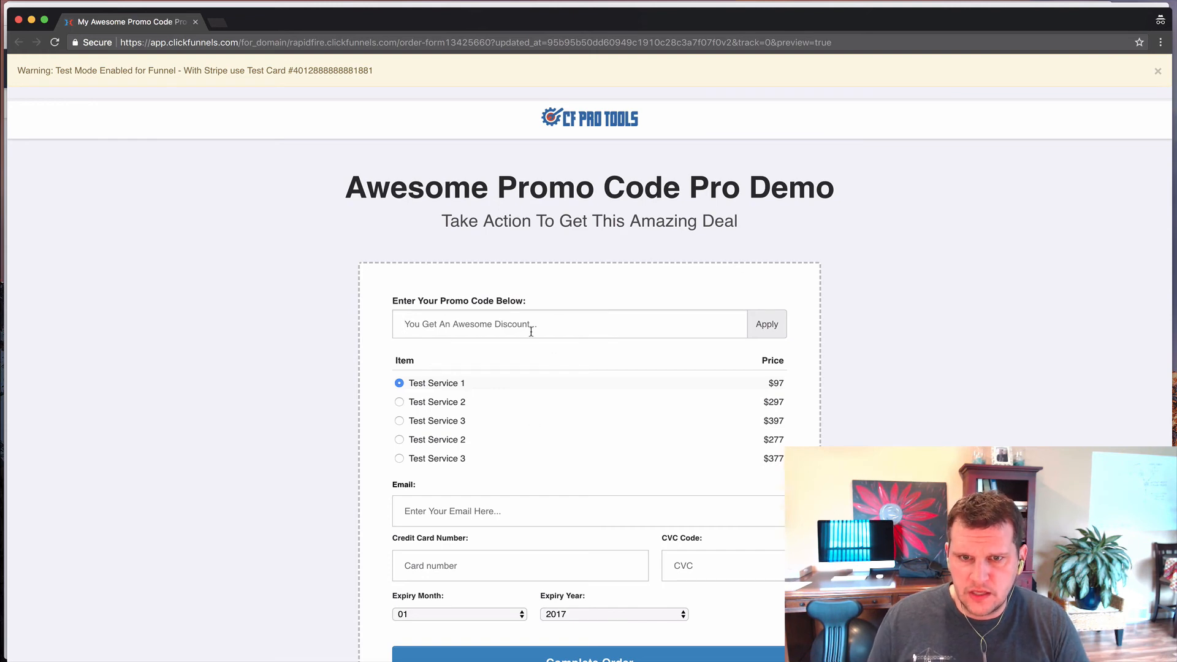
{"action": "key", "text": "super+Tab"}
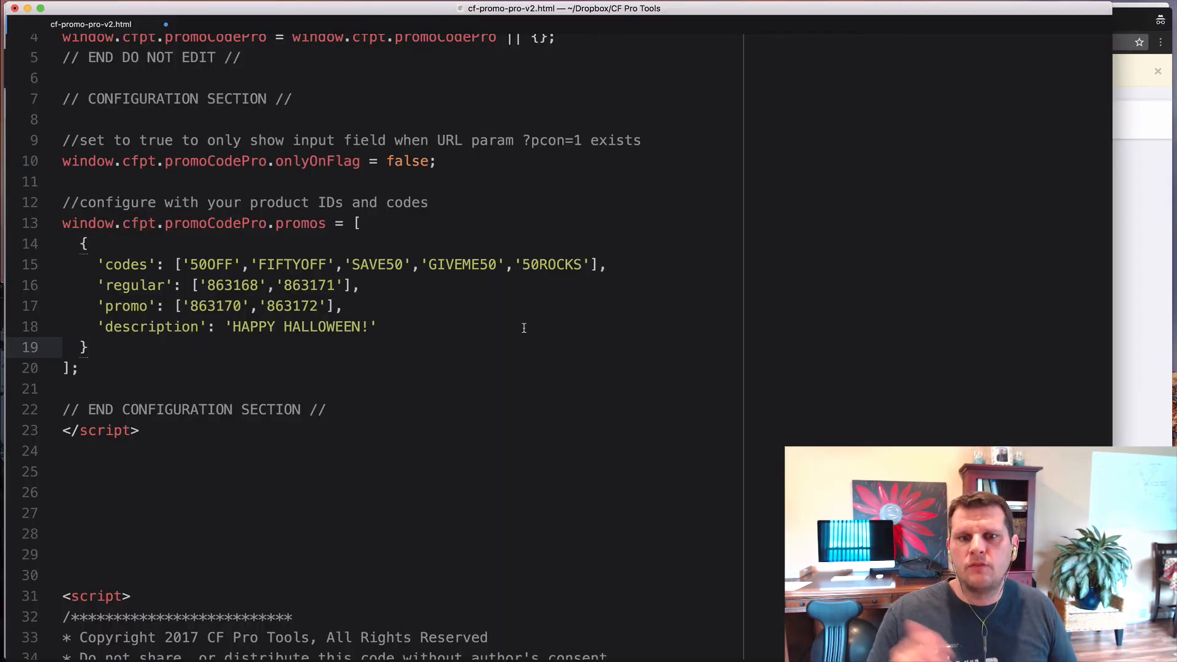
{"action": "key", "text": "super+Tab"}
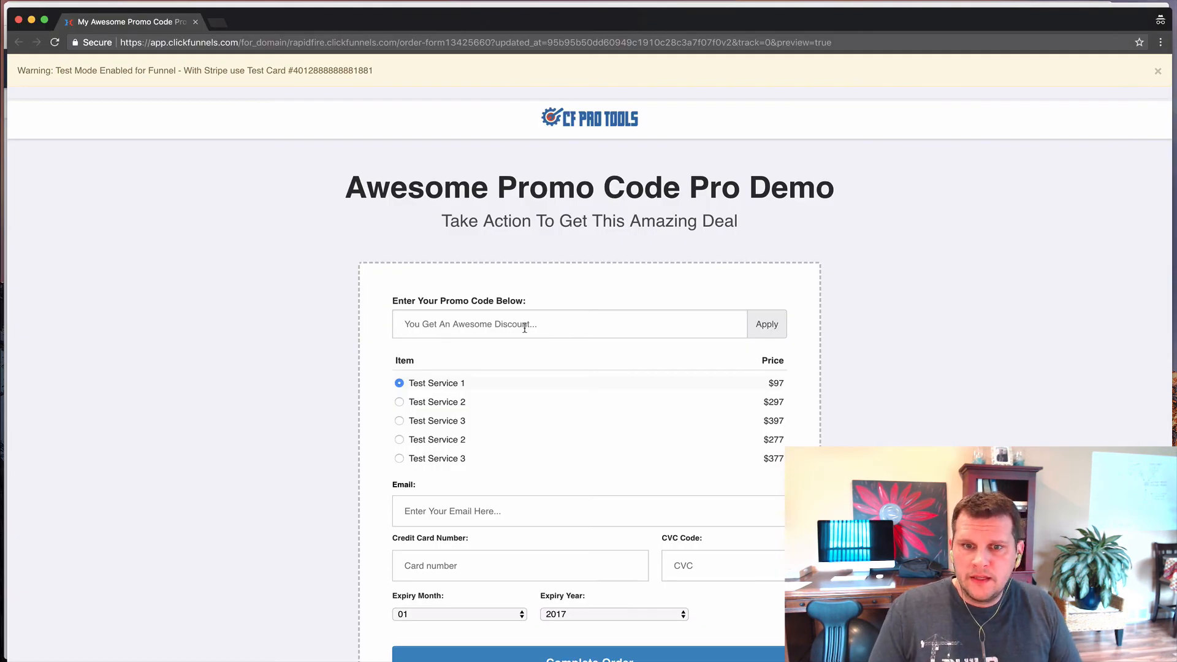
{"action": "type", "text": "SAVE"}
{"action": "key", "text": "BackSpace"}
{"action": "key", "text": "BackSpace"}
{"action": "key", "text": "BackSpace"}
{"action": "key", "text": "BackSpace"}
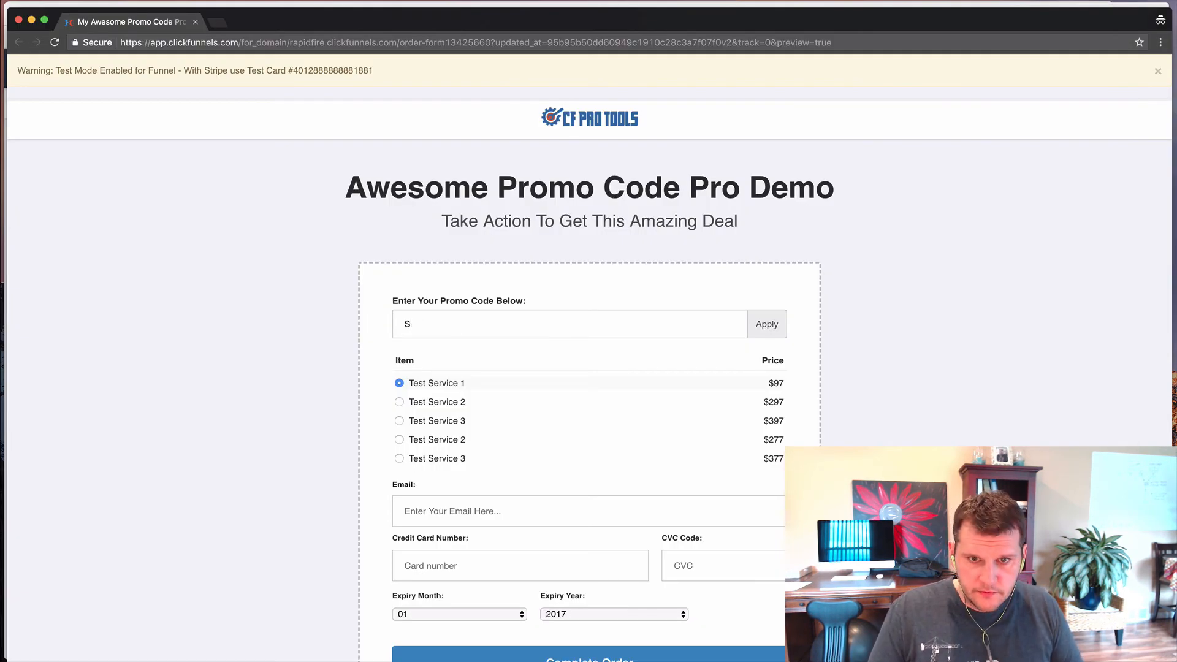
- Apply promo code save50 and confirm 'HAPPY HALLOWEEN!' with Test Service 2 at $247 and Test Service 3 at $347
{"action": "type", "text": "save50"}
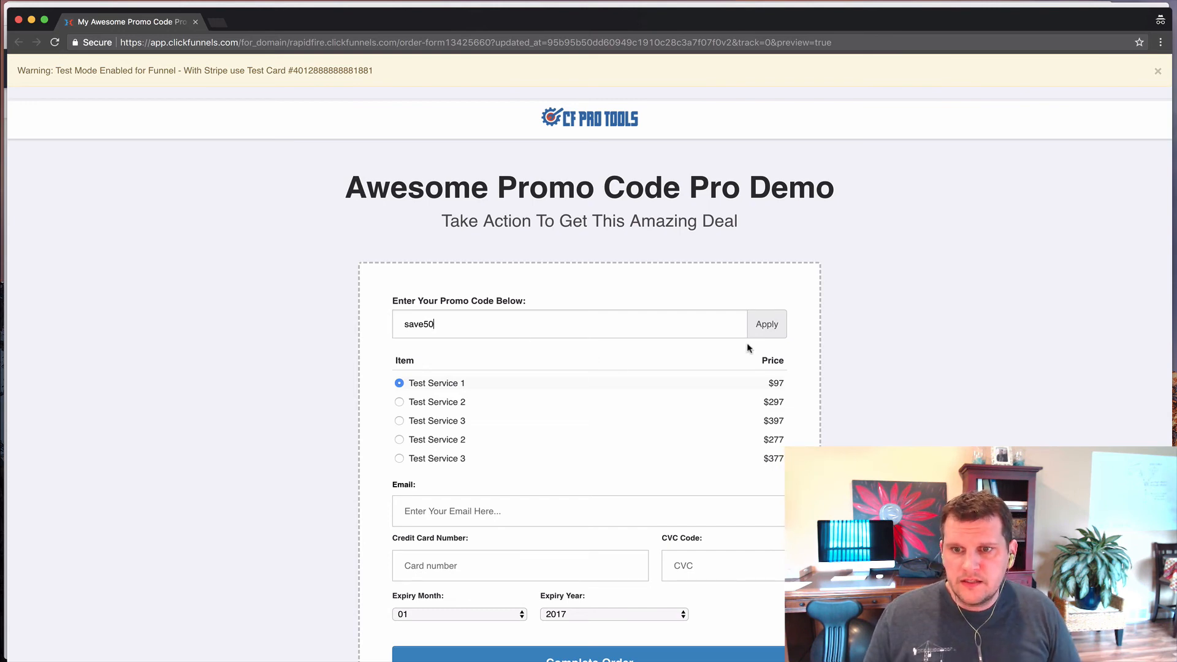
{"action": "left_click", "coordinate": [762, 330]}
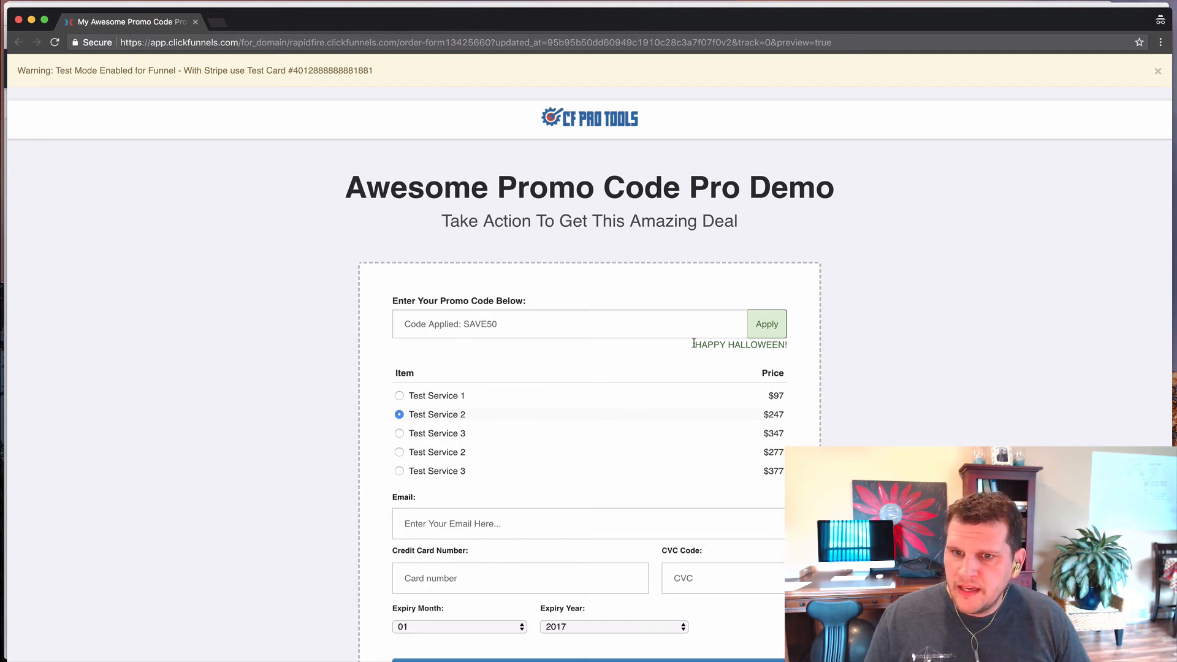
{"action": "left_click_drag", "start_coordinate": [693, 343], "coordinate": [789, 349]}
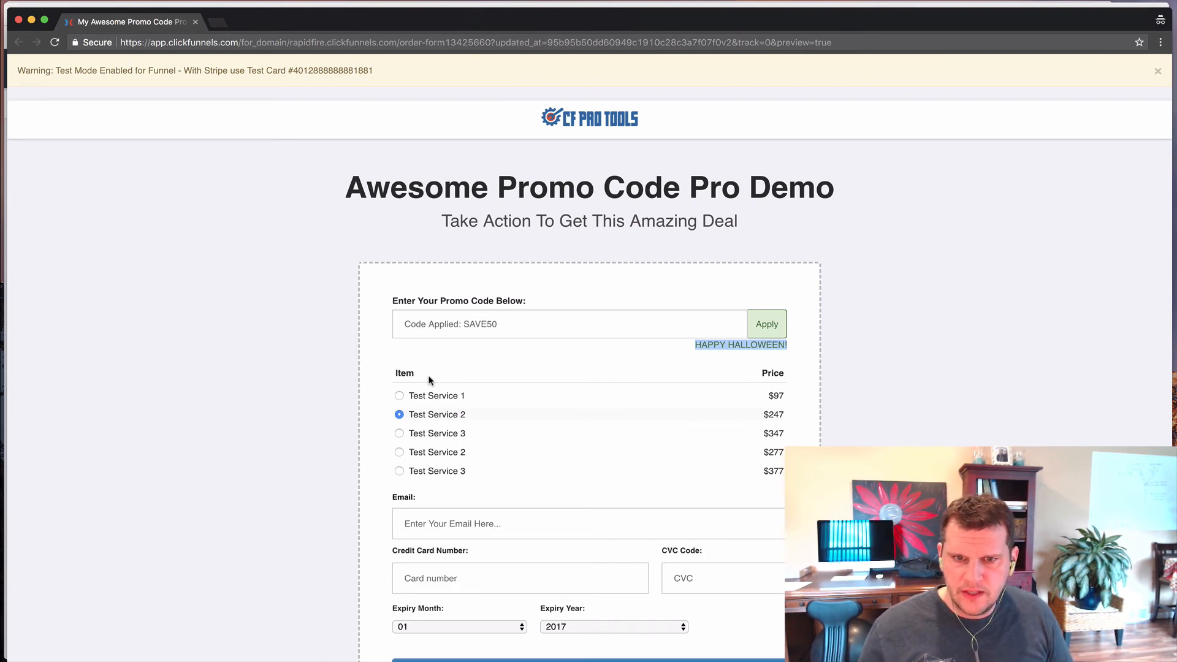
- Duplicate the first promo block (lines 14–19) below itself, adding a separating comma
{"action": "key", "text": "super+Tab"}
{"action": "left_click", "coordinate": [304, 373]}
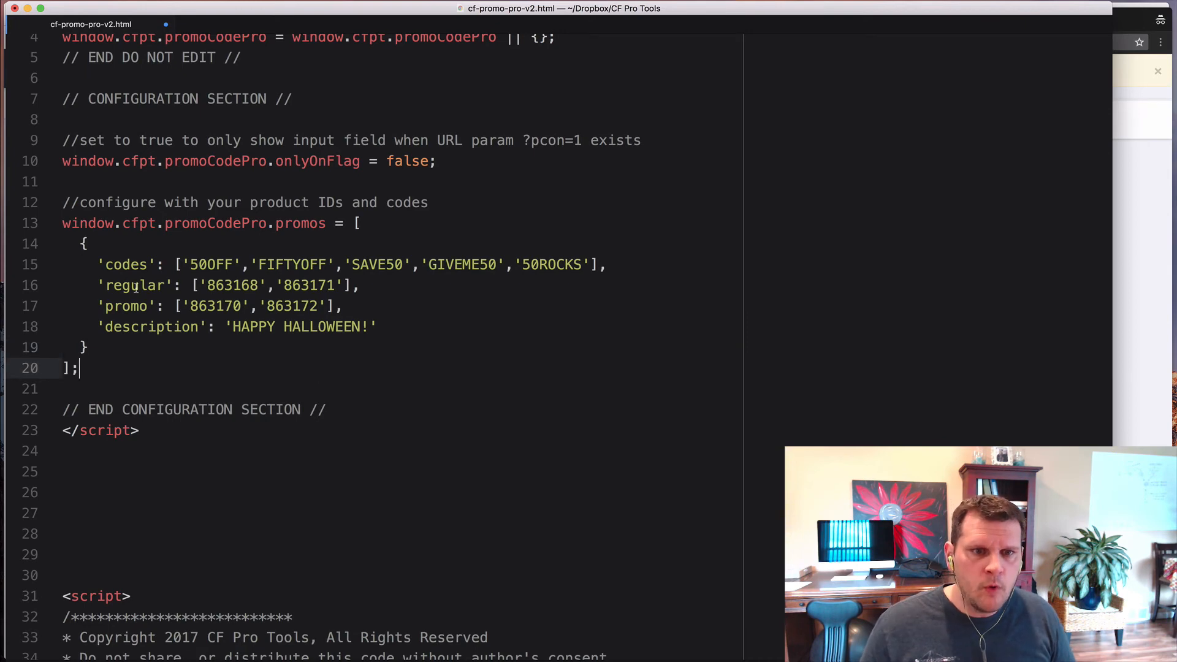
{"action": "left_click_drag", "start_coordinate": [80, 244], "coordinate": [91, 348]}
{"action": "left_click", "coordinate": [82, 244]}
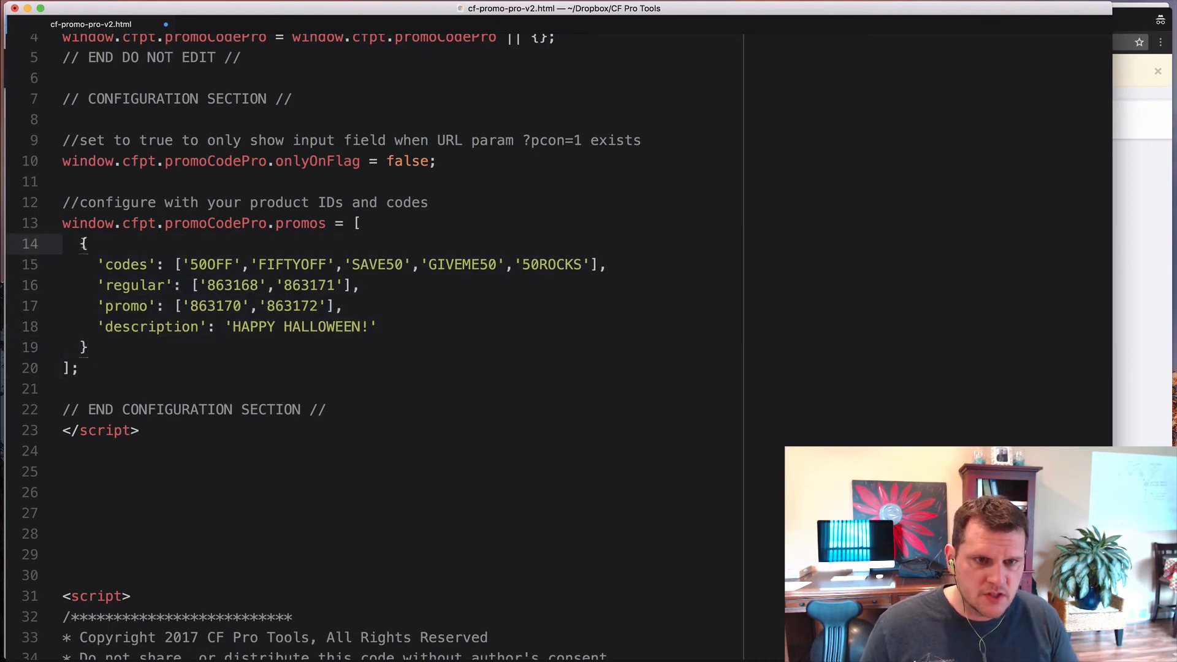
{"action": "left_click_drag", "start_coordinate": [81, 244], "coordinate": [90, 348]}
{"action": "key", "text": "cmd+c"}
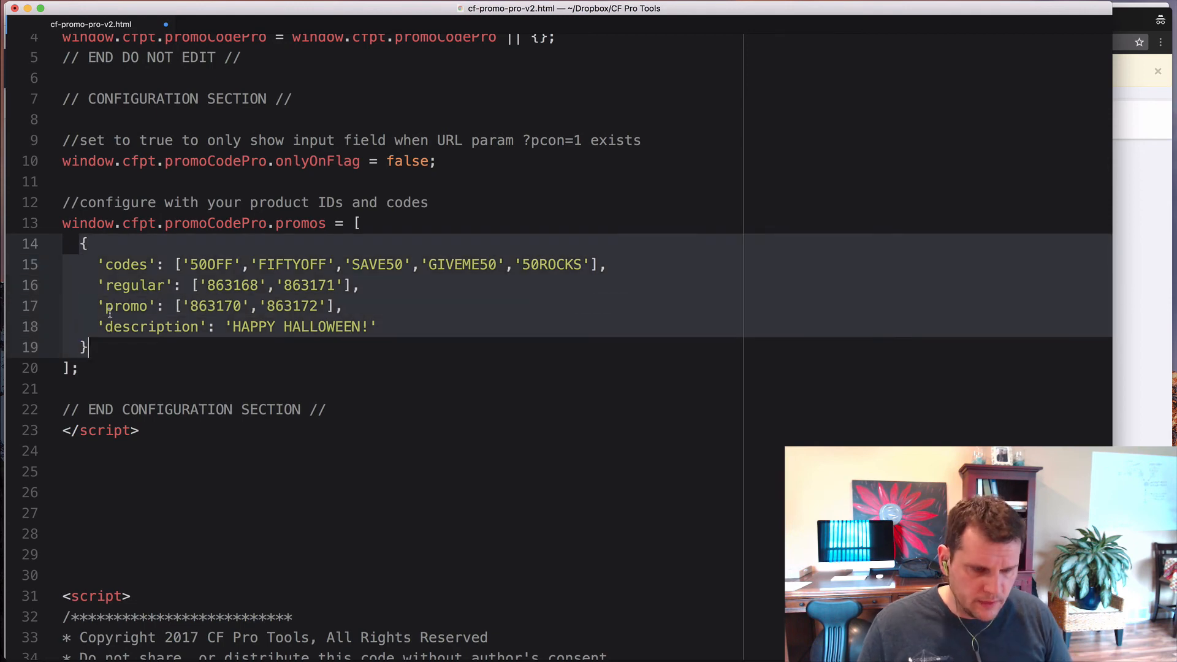
{"action": "left_click", "coordinate": [100, 347]}
{"action": "type", "text": ","}
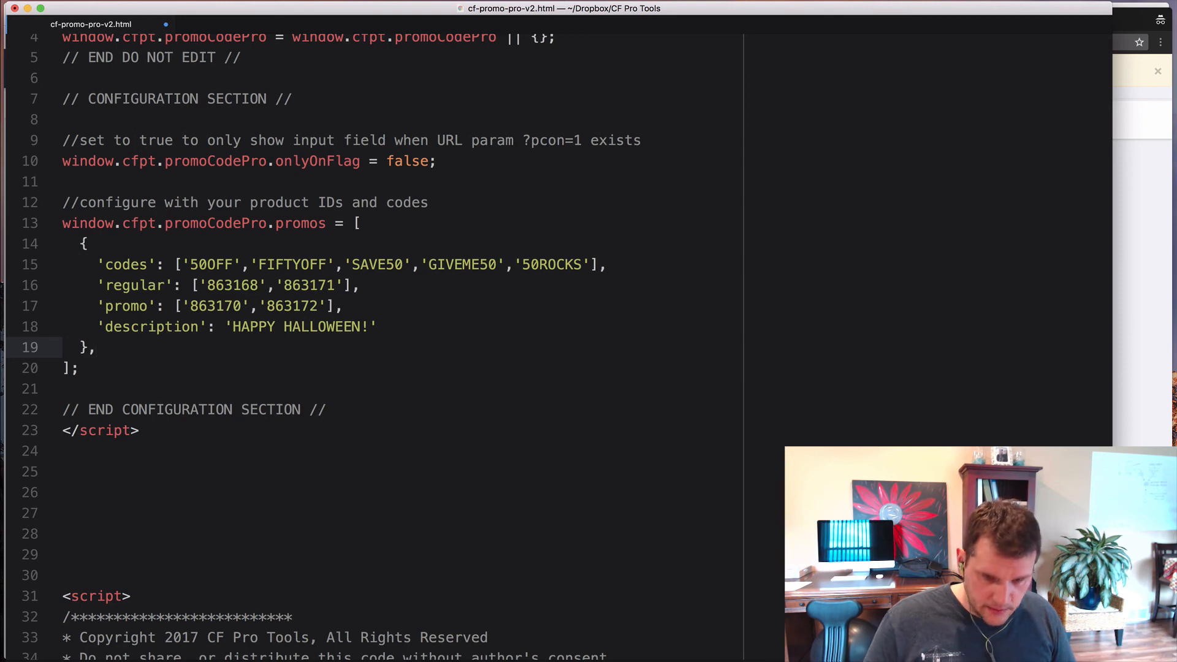
{"action": "key", "text": "Return"}
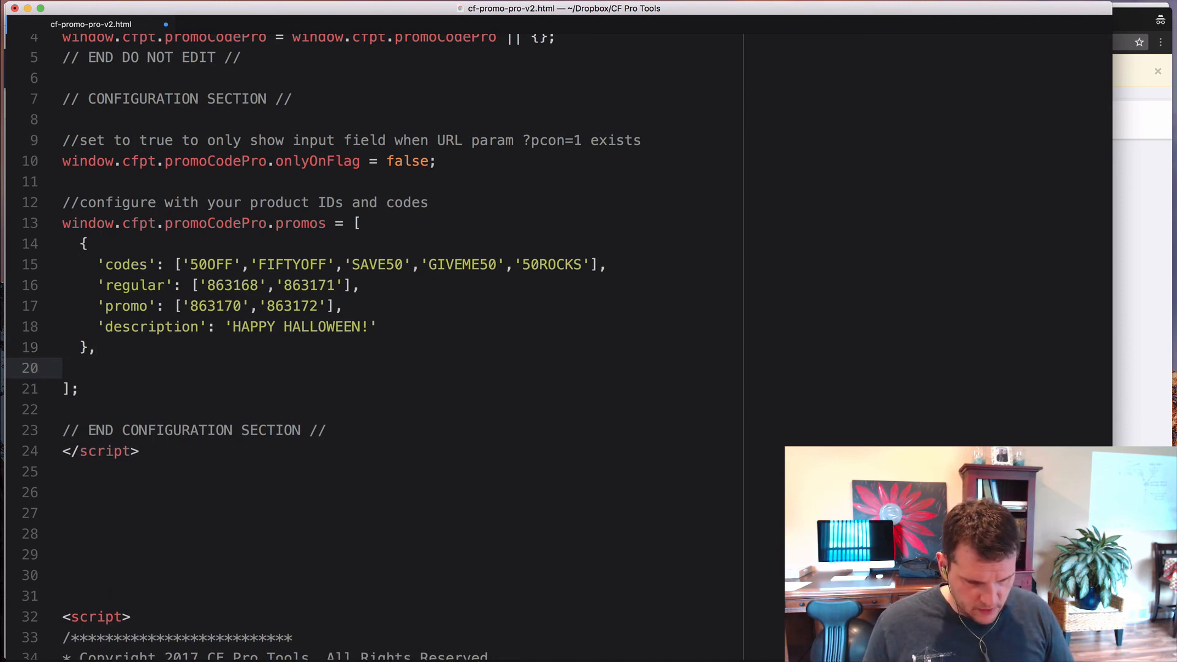
{"action": "key", "text": "cmd+v"}
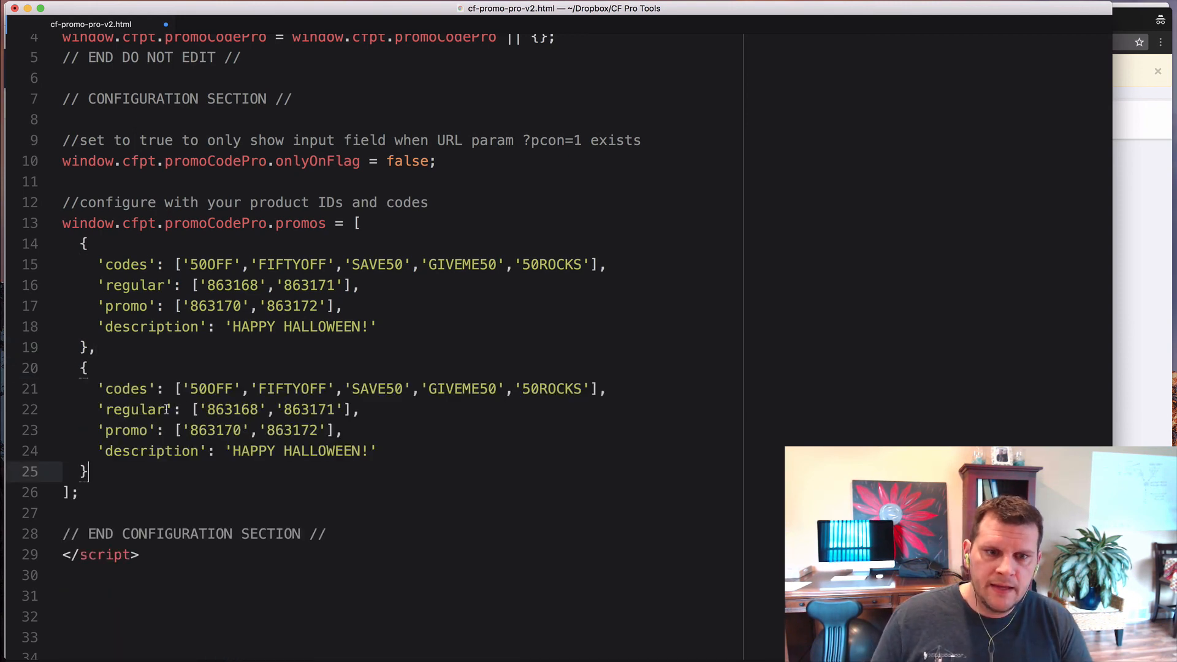
{"action": "left_click", "coordinate": [179, 405]}
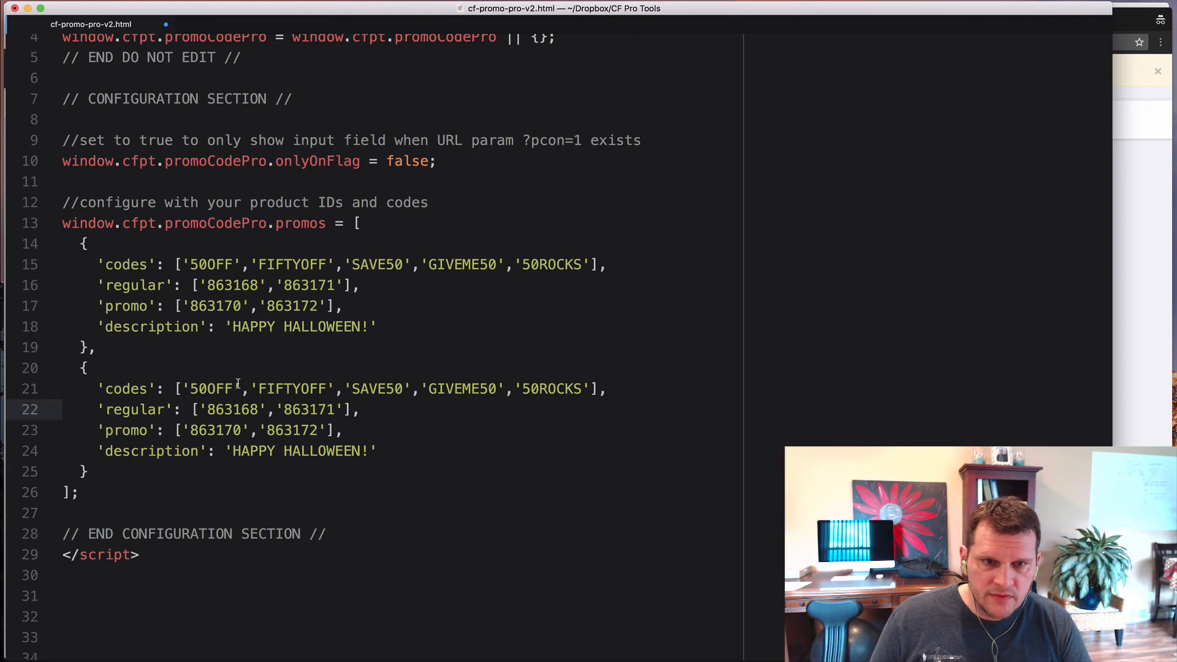
{"action": "double_click", "coordinate": [204, 389]}
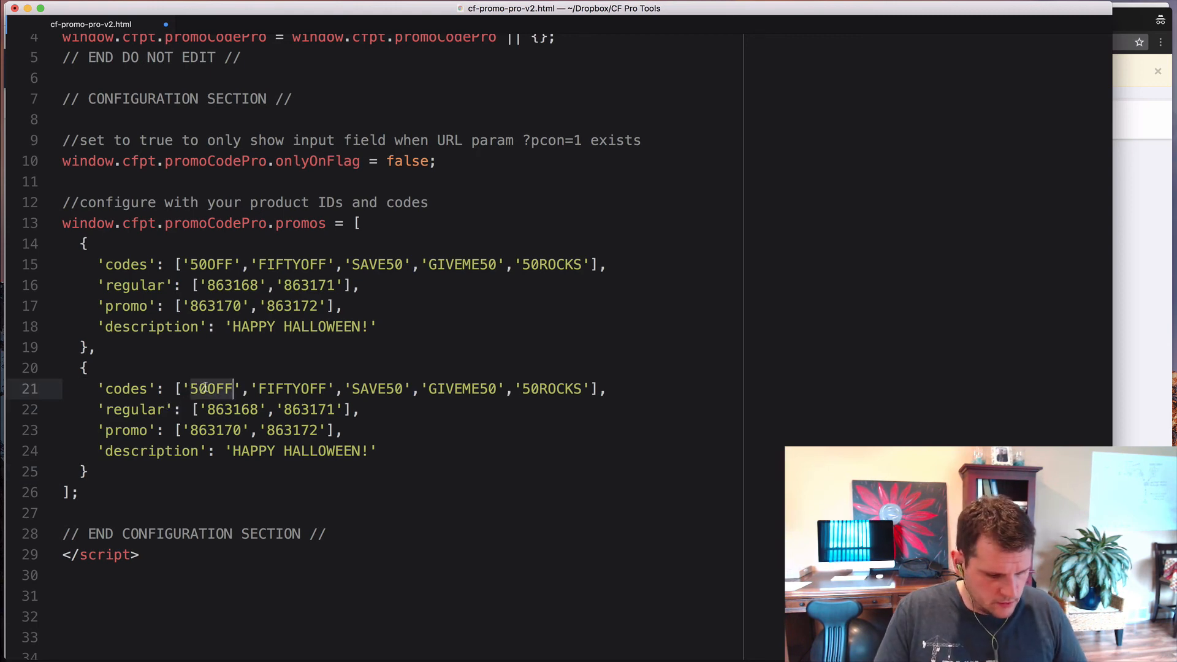
- Rename the copied block's codes to 20off, TwentyOff, Save20 and SaveTwenty
{"action": "type", "text": "20off"}
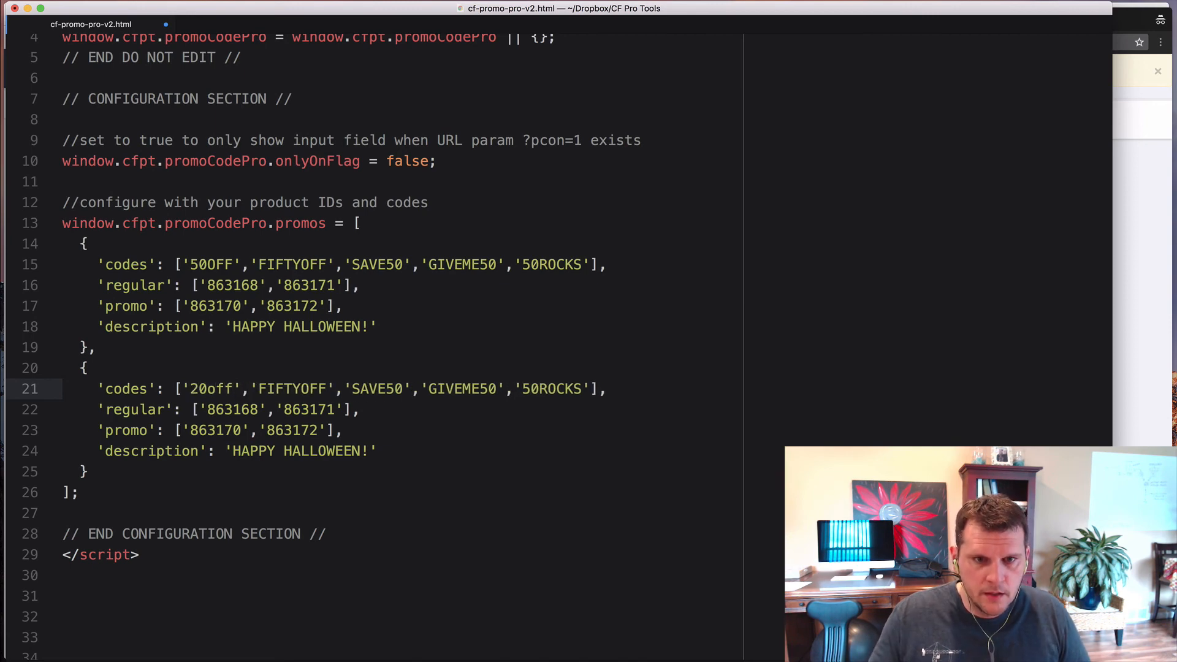
{"action": "double_click", "coordinate": [298, 389]}
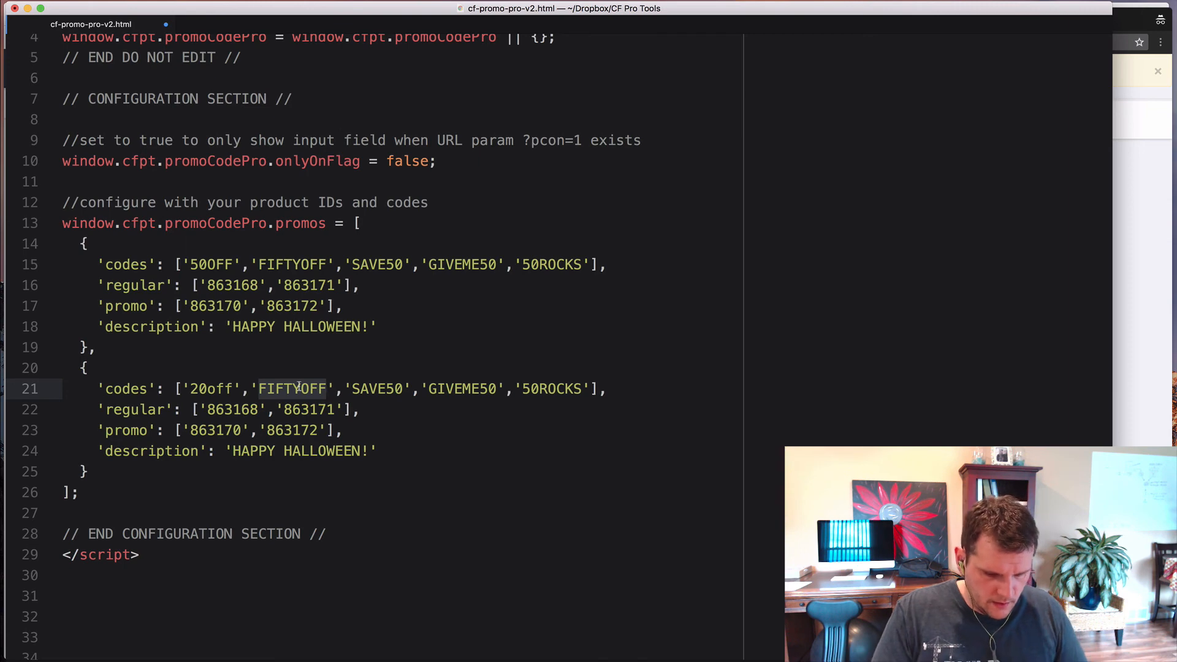
{"action": "type", "text": "TEN"}
{"action": "key", "text": "BackSpace"}
{"action": "key", "text": "BackSpace"}
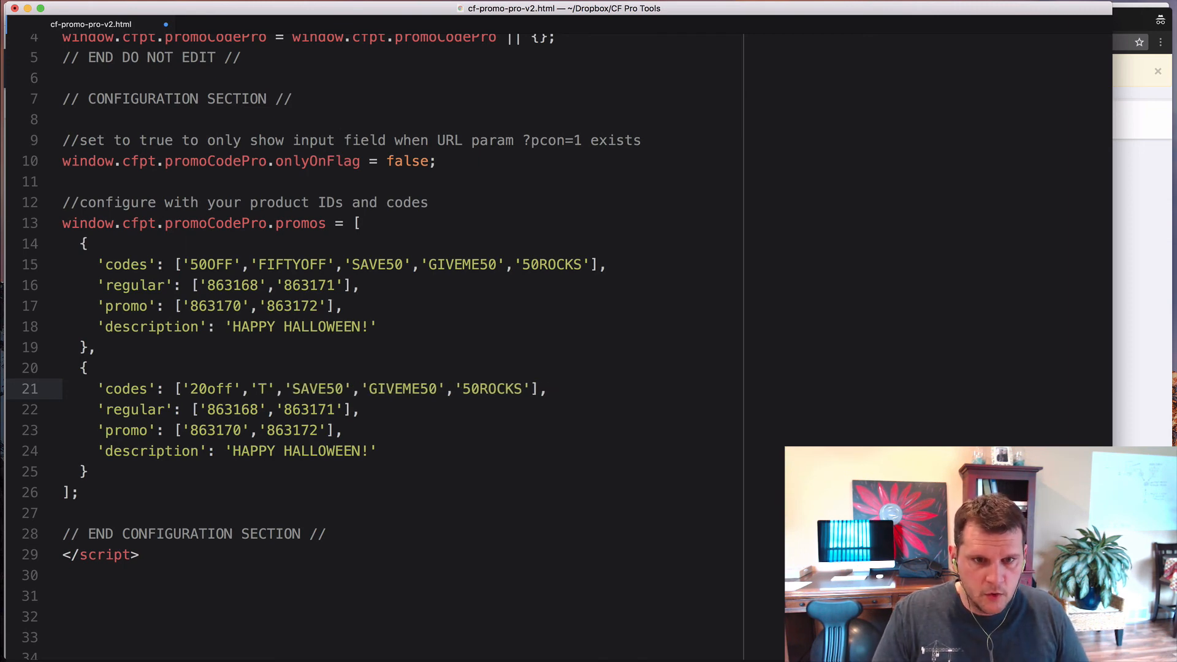
{"action": "type", "text": "wentyOff"}
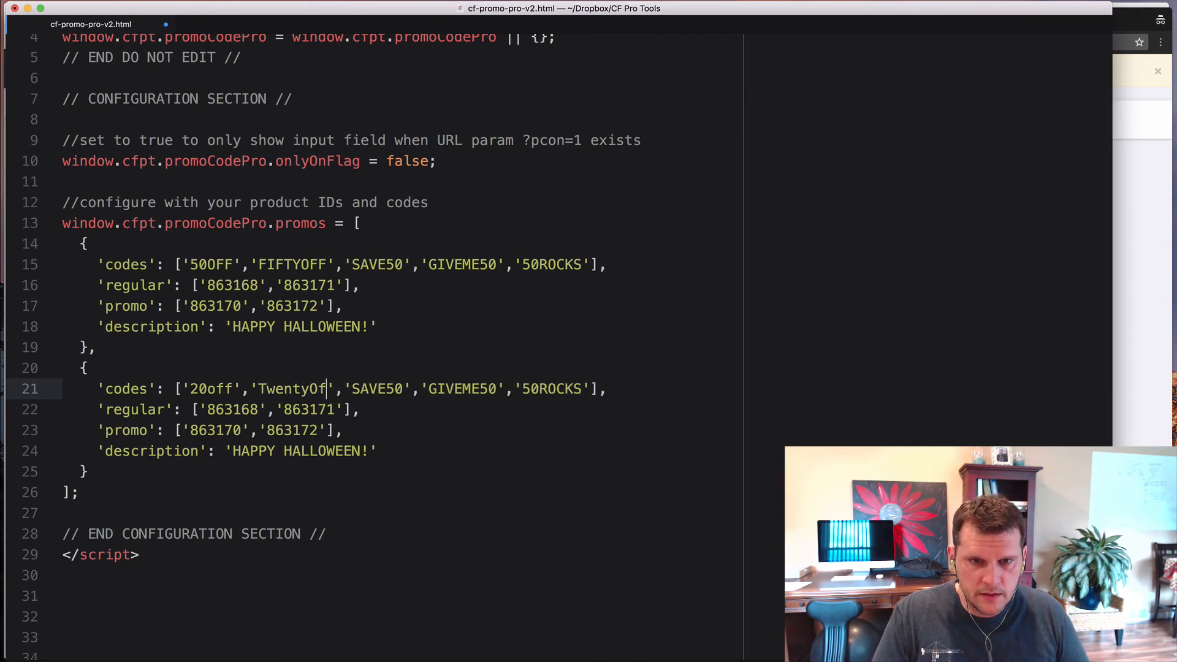
{"action": "double_click", "coordinate": [388, 389]}
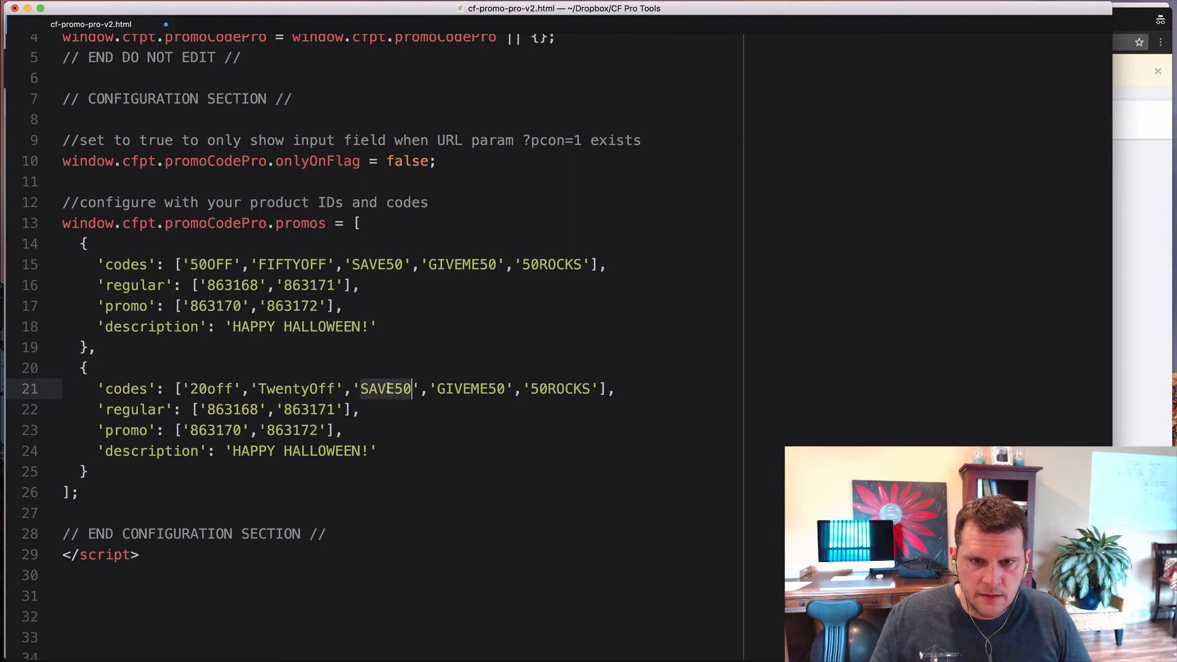
{"action": "type", "text": "Save20"}
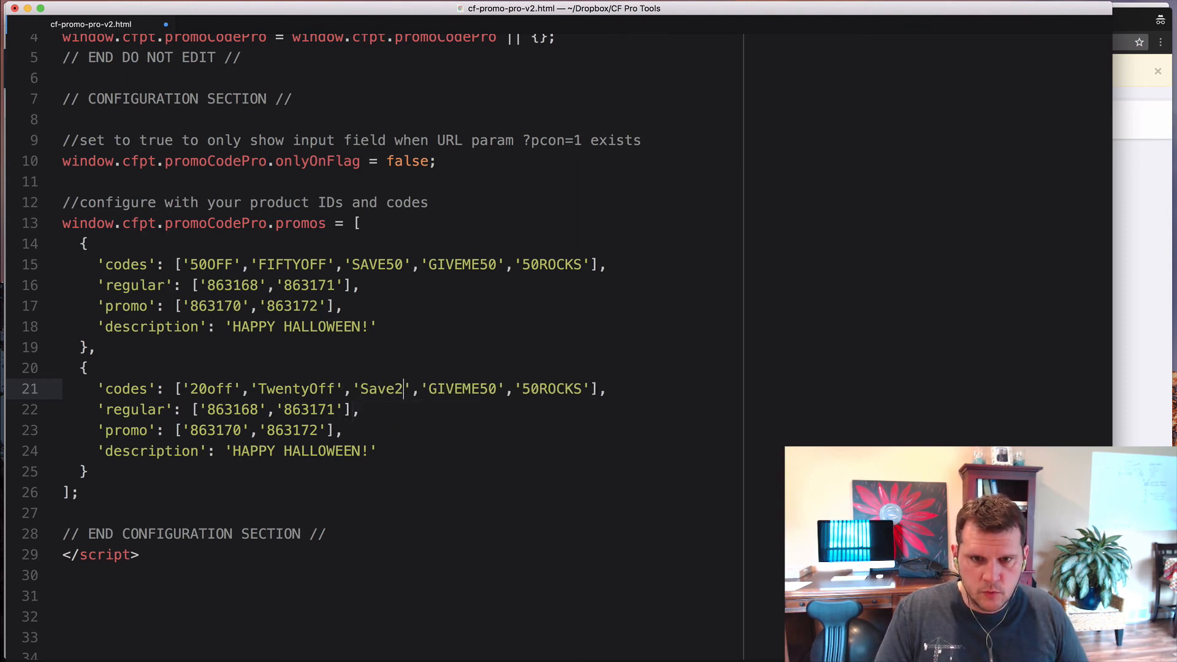
{"action": "double_click", "coordinate": [456, 390]}
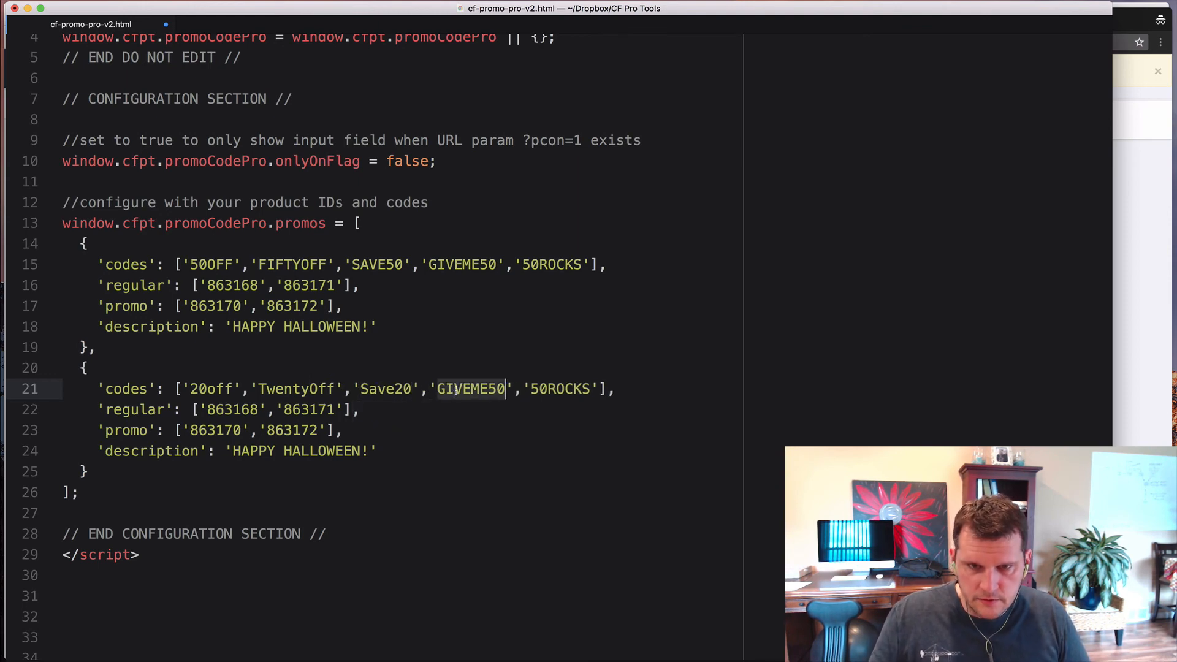
{"action": "type", "text": "SaveTwe"}
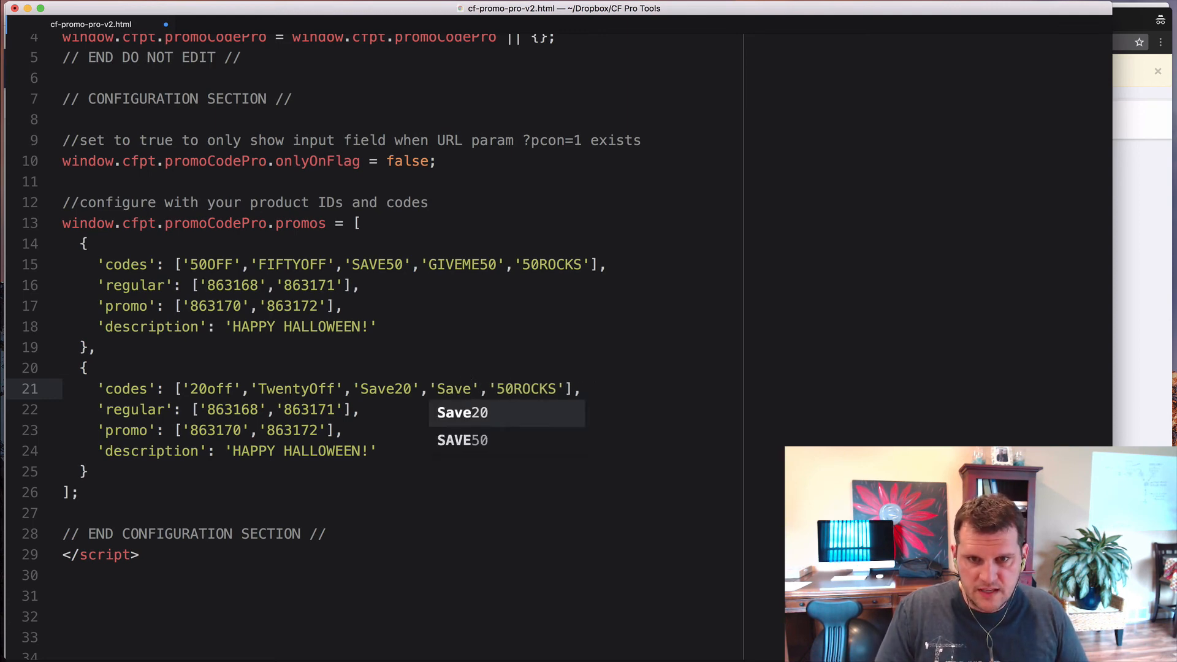
{"action": "type", "text": "nty"}
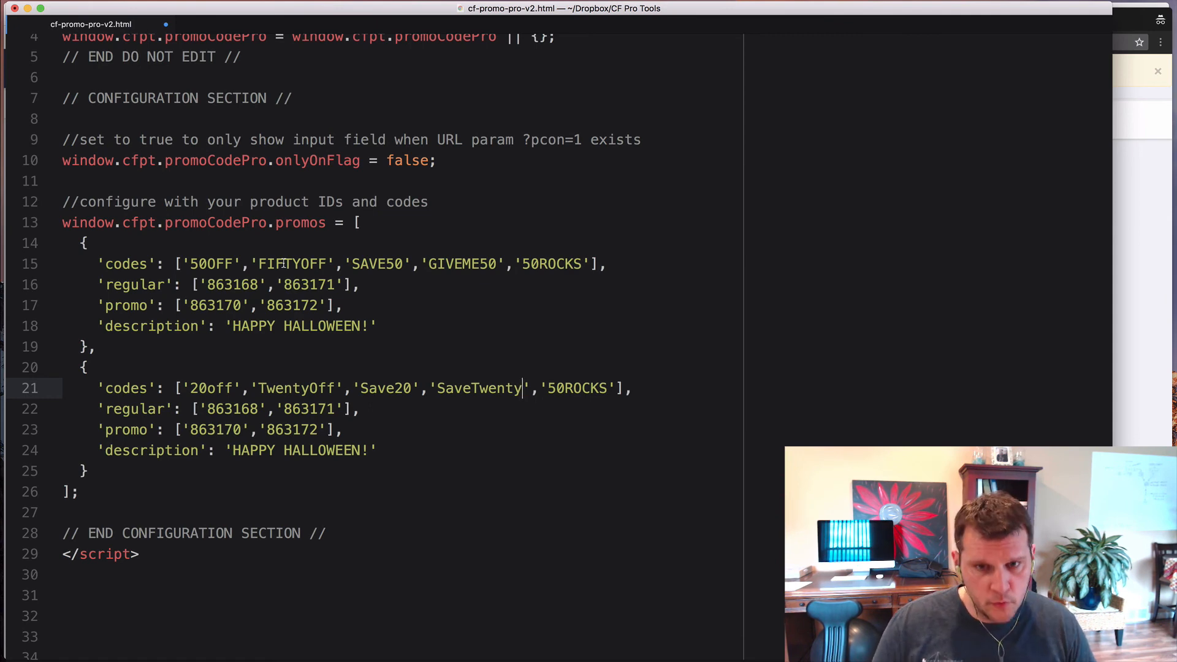
- Delete the trailing '50ROCKS' entry from the second block's codes list
{"action": "left_click", "coordinate": [616, 390]}
{"action": "key", "text": "BackSpace"}
{"action": "key", "text": "BackSpace"}
{"action": "key", "text": "BackSpace"}
{"action": "key", "text": "BackSpace"}
{"action": "key", "text": "BackSpace"}
{"action": "key", "text": "BackSpace"}
{"action": "key", "text": "BackSpace"}
{"action": "key", "text": "BackSpace"}
{"action": "key", "text": "BackSpace"}
{"action": "key", "text": "BackSpace"}
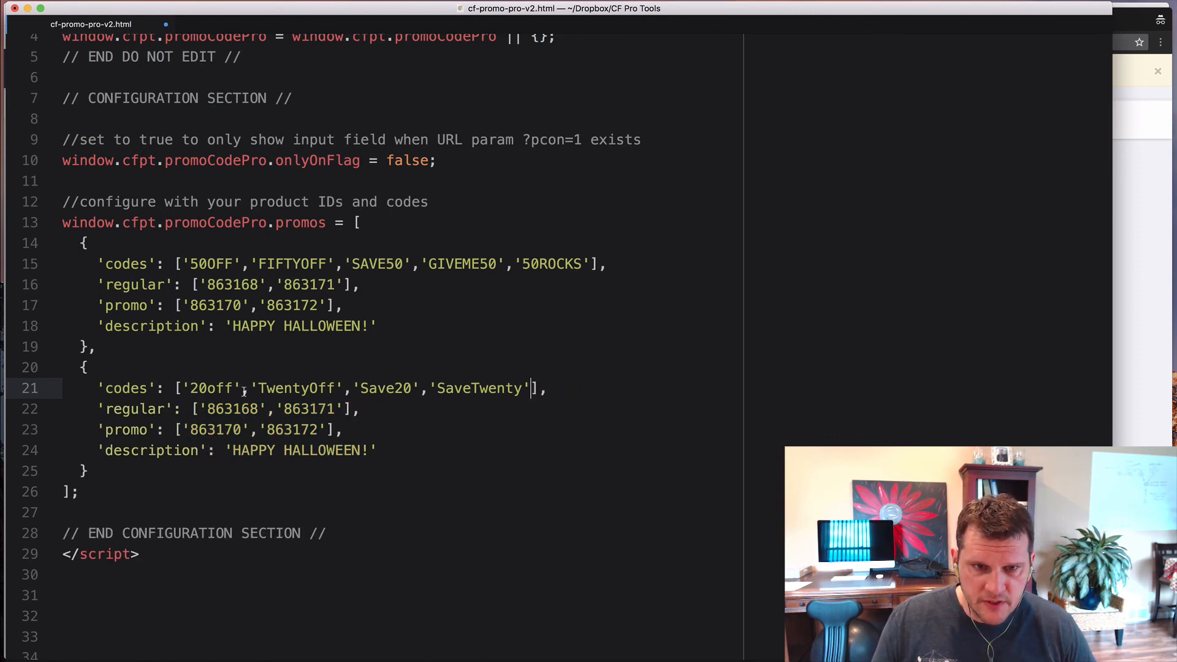
{"action": "left_click", "coordinate": [350, 393]}
{"action": "left_click", "coordinate": [427, 391]}
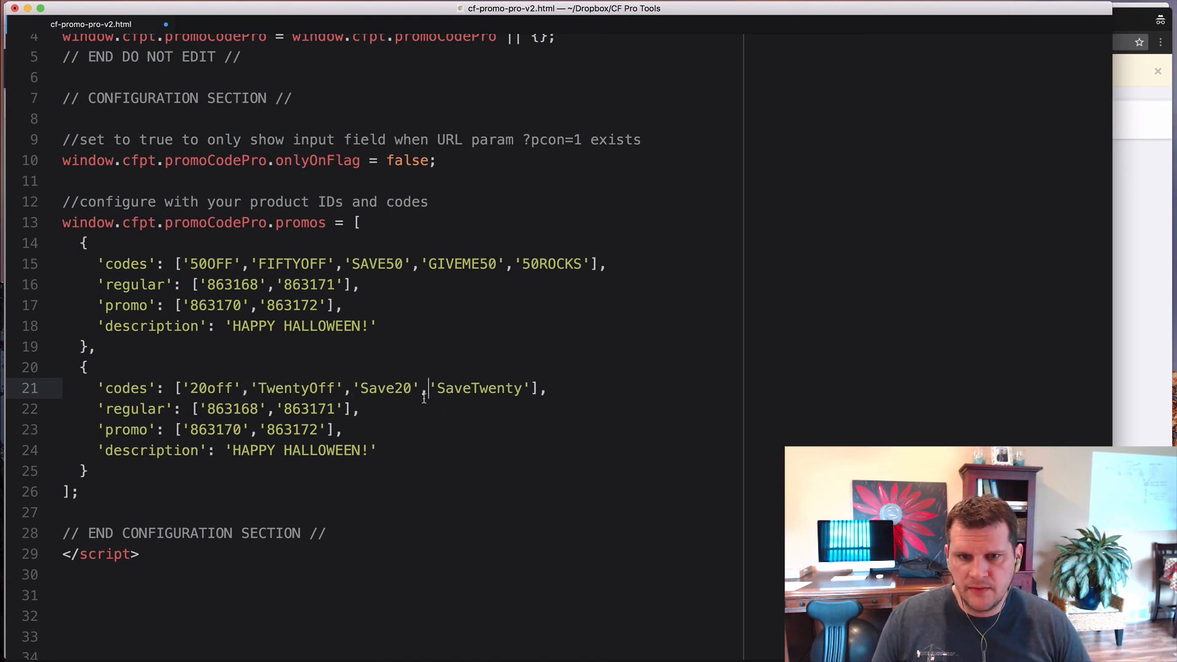
{"action": "left_click", "coordinate": [401, 414]}
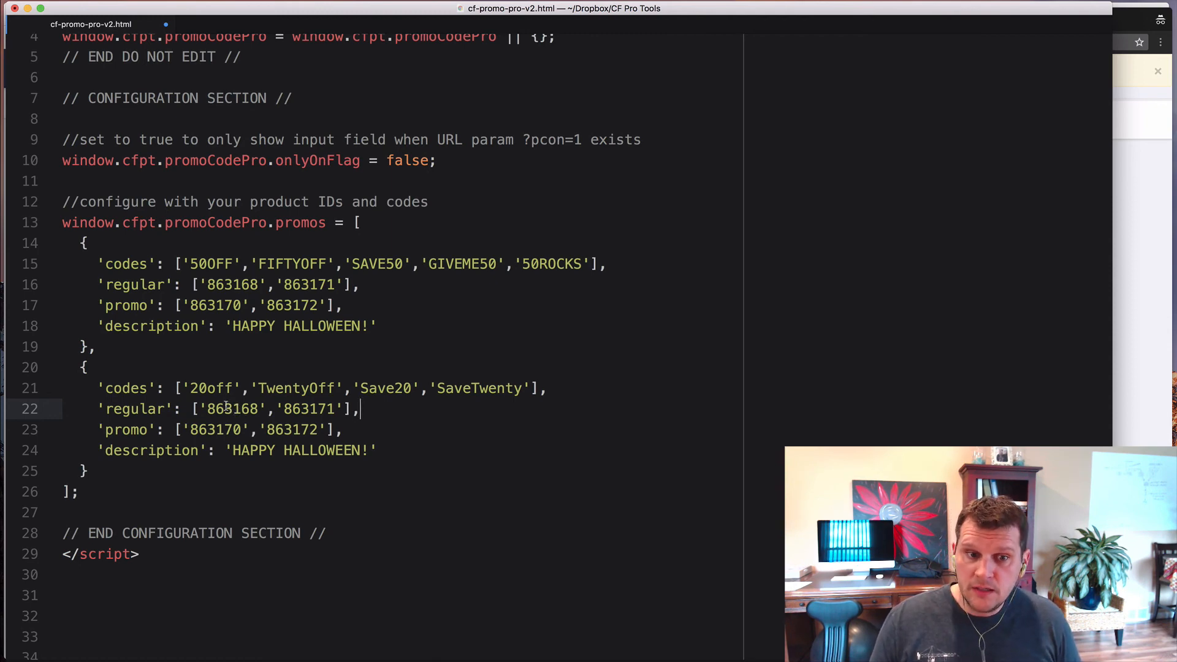
- Review the copied block's product IDs and look up the Order Form product IDs in ClickFunnels
{"action": "double_click", "coordinate": [139, 409]}
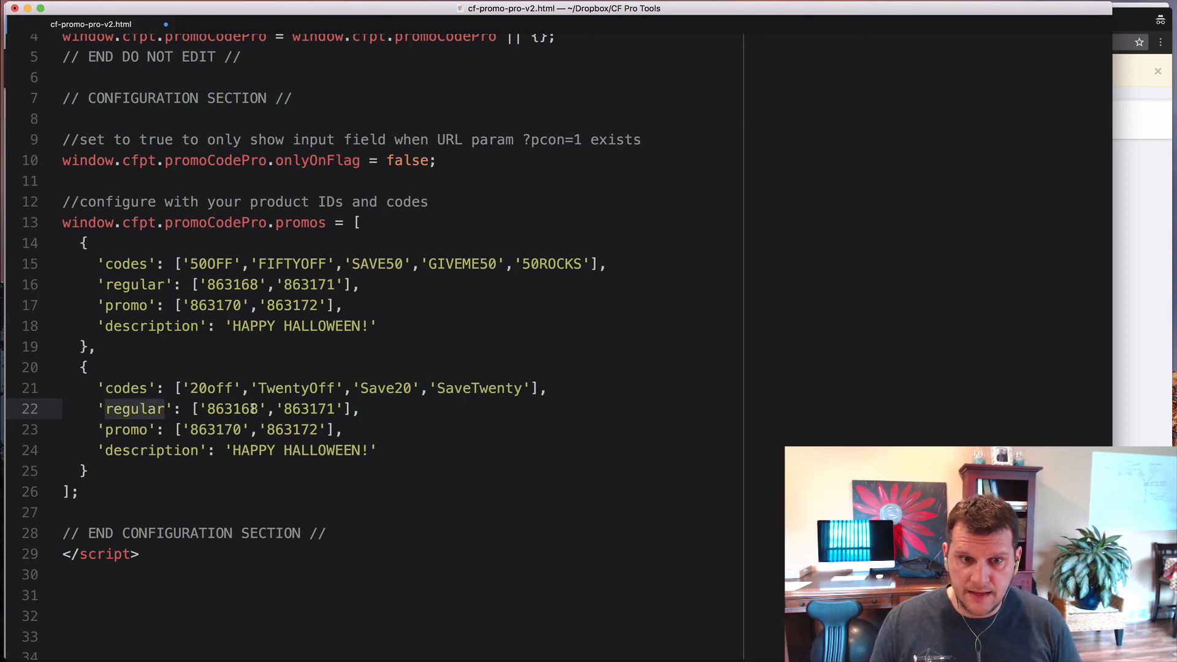
{"action": "double_click", "coordinate": [249, 409]}
{"action": "double_click", "coordinate": [297, 407]}
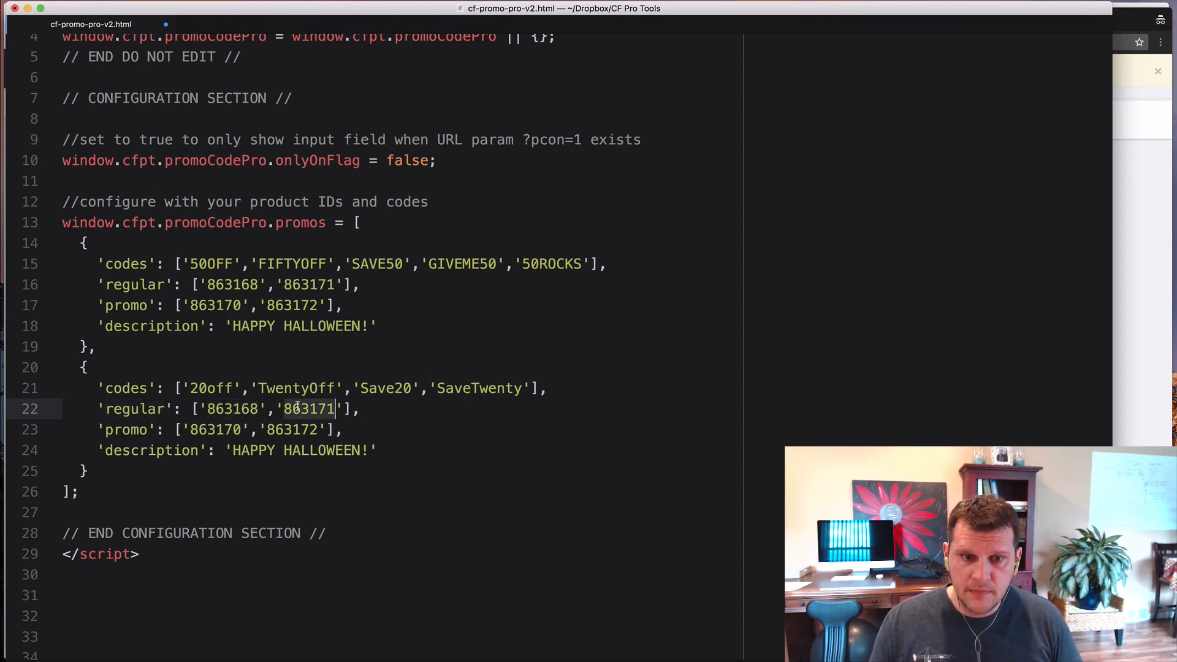
{"action": "double_click", "coordinate": [212, 429]}
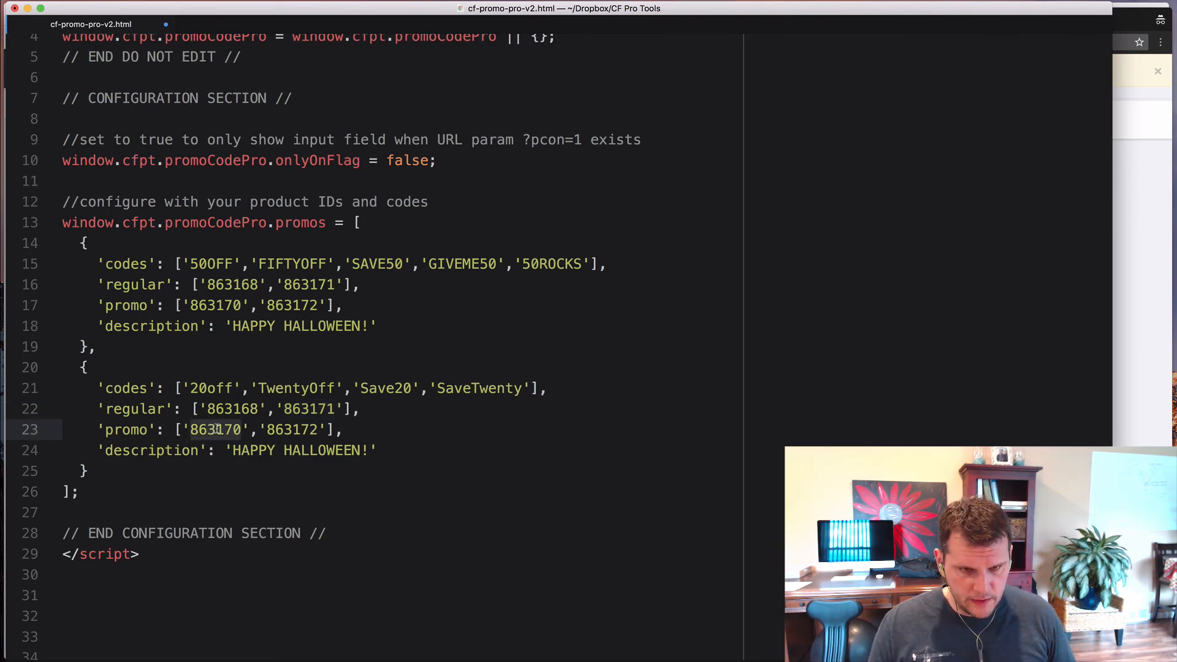
{"action": "key", "text": "super+Tab"}
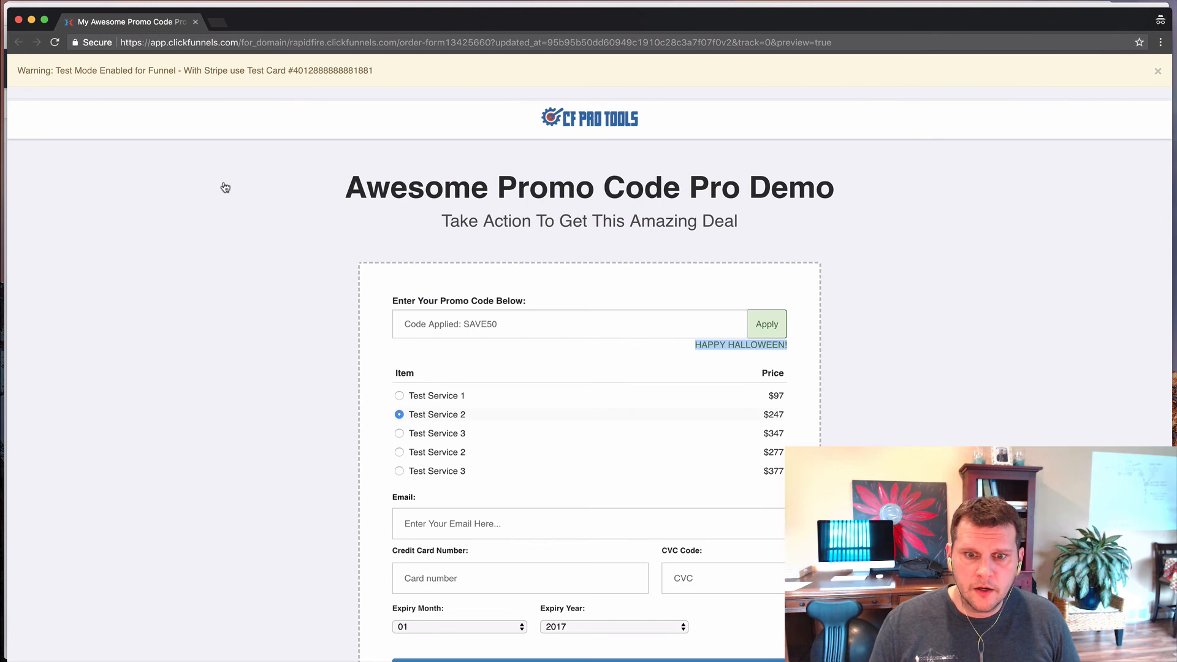
{"action": "key", "text": "super+w"}
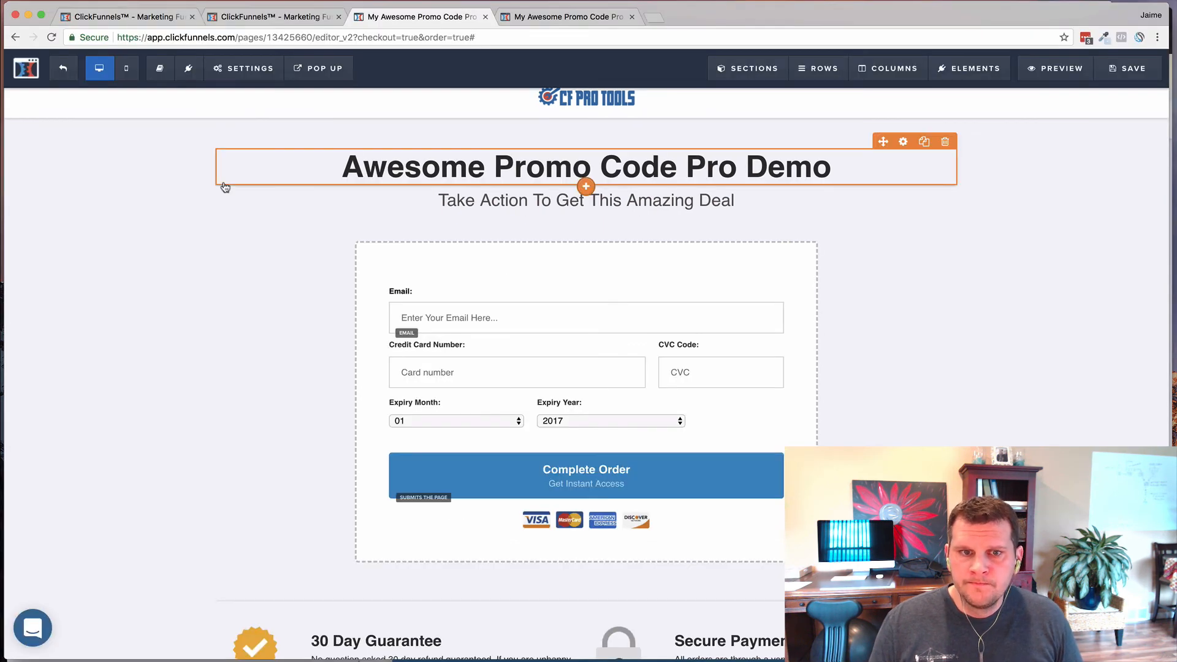
{"action": "left_click", "coordinate": [279, 18]}
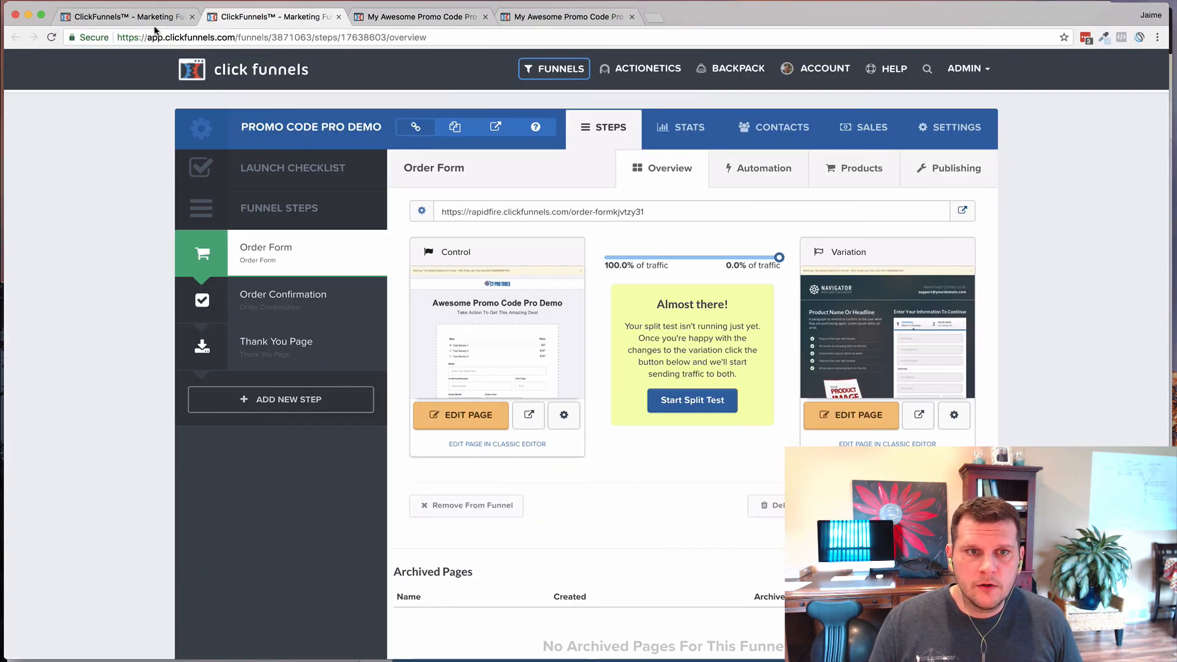
{"action": "left_click", "coordinate": [126, 17]}
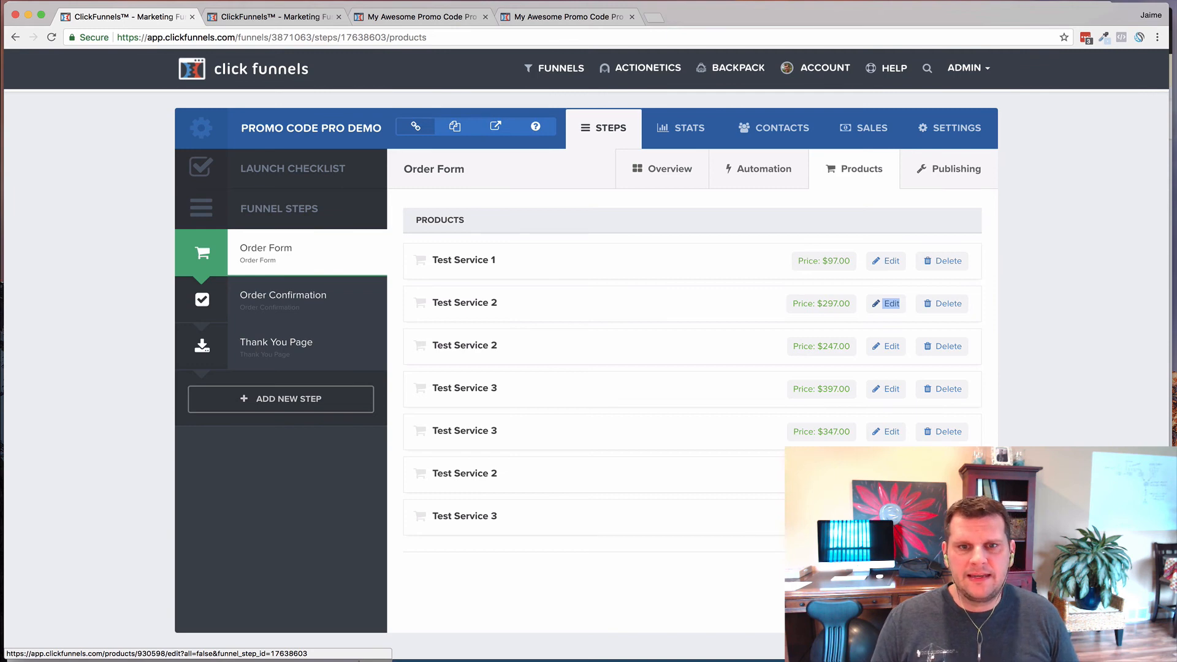
- Replace promo product IDs 863170 and 863172 with 930598 and 930599
{"action": "key", "text": "super+Tab"}
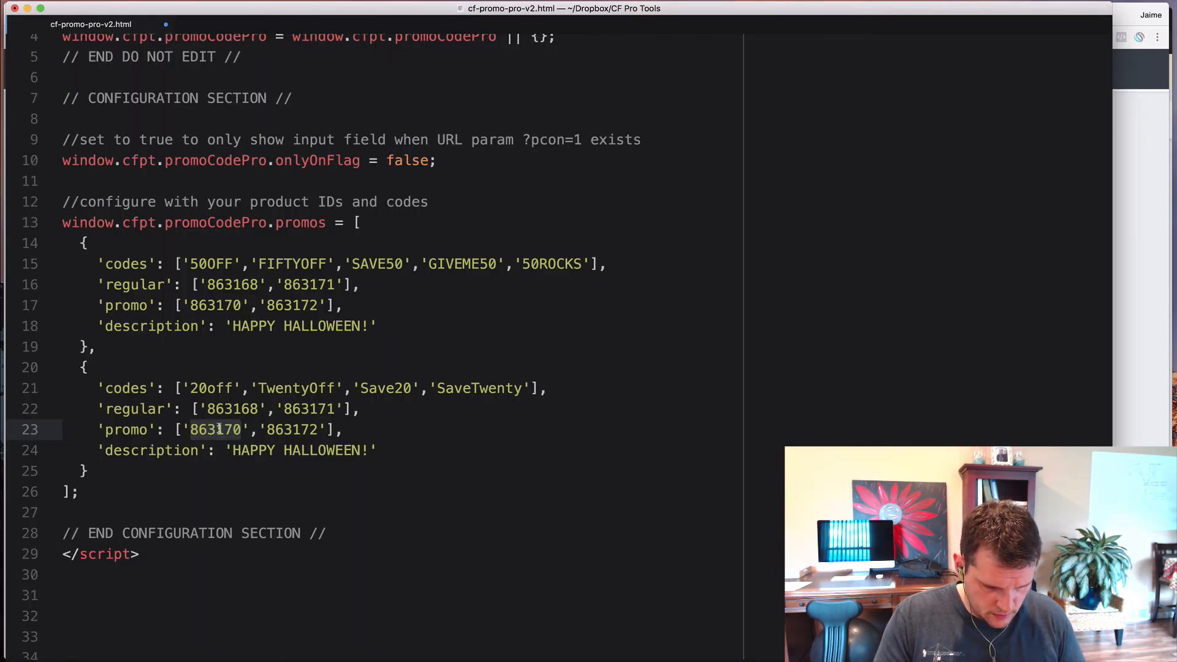
{"action": "type", "text": "930598"}
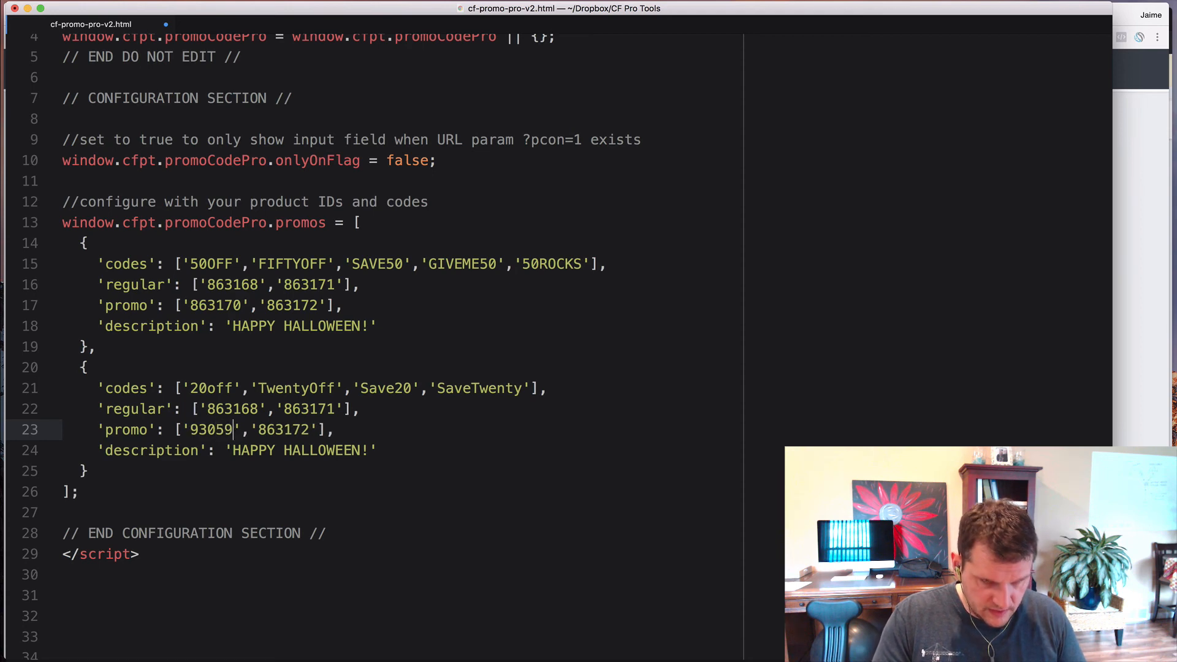
{"action": "key", "text": "super+Tab"}
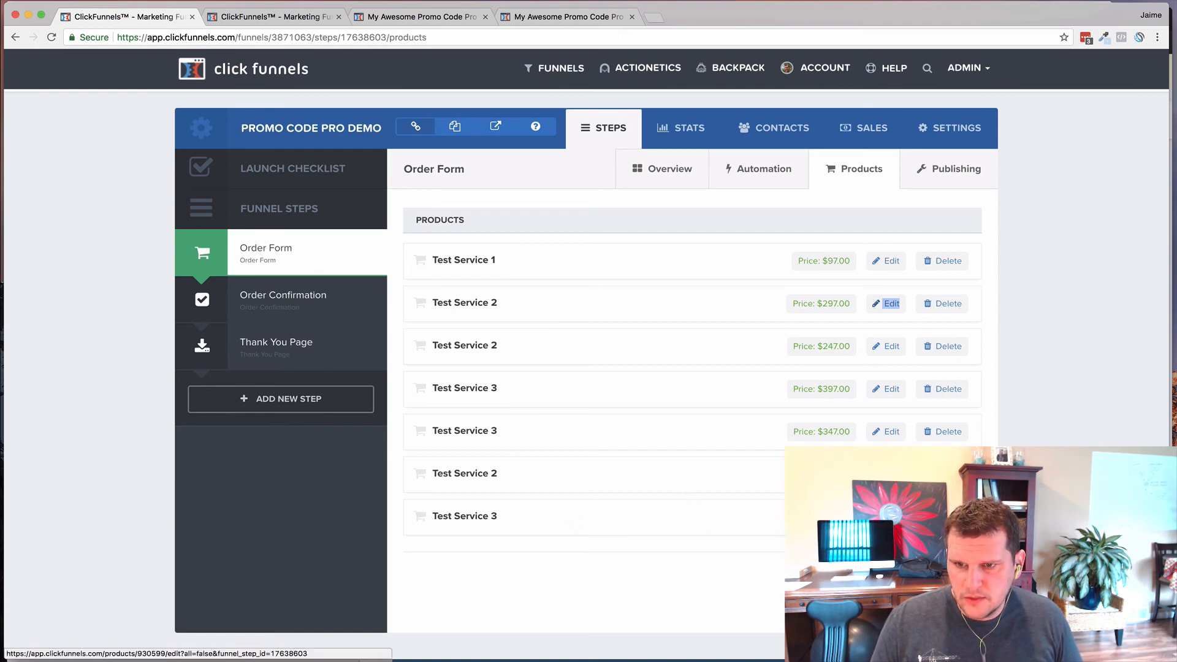
{"action": "key", "text": "super+Tab"}
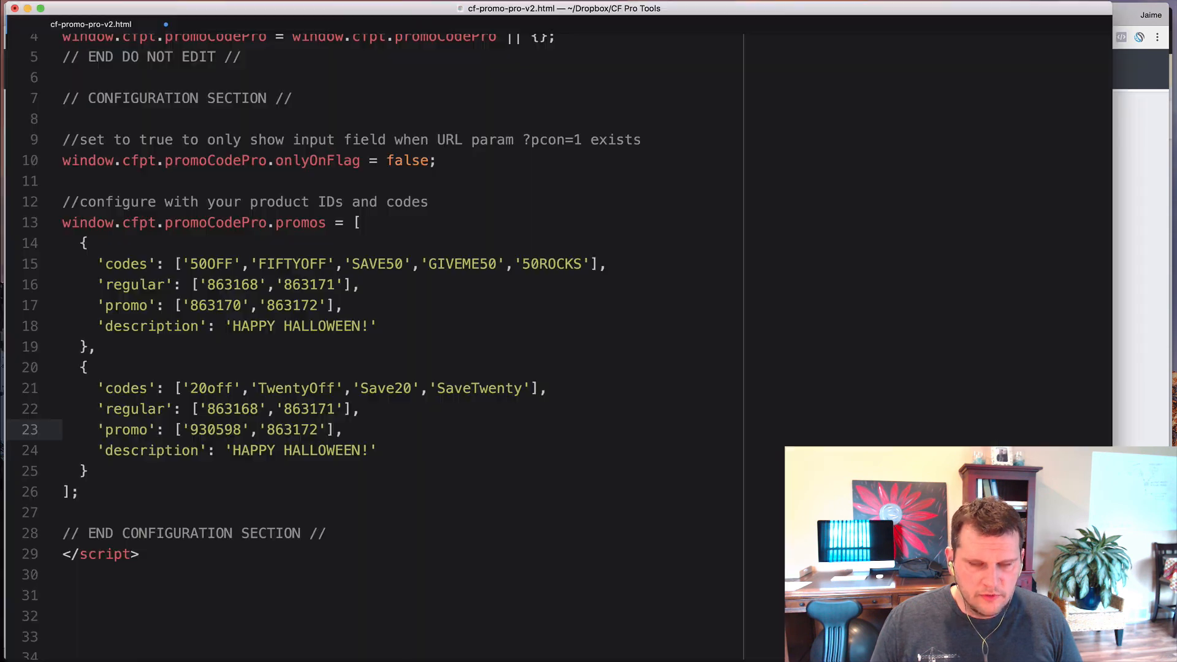
{"action": "double_click", "coordinate": [291, 429]}
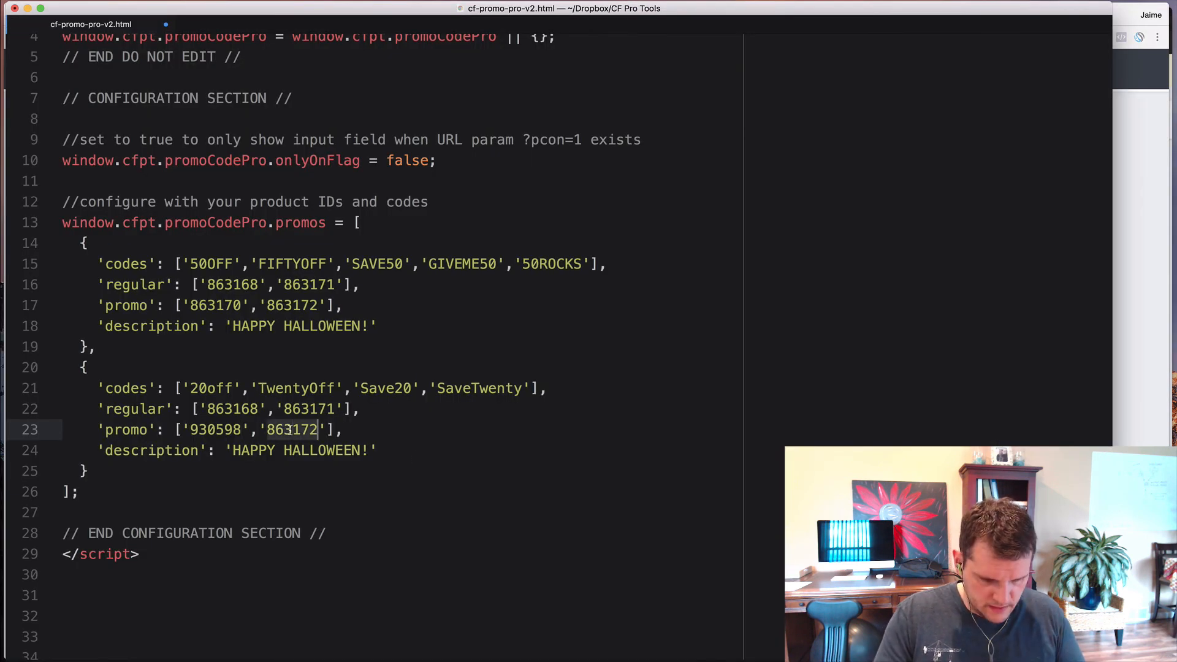
{"action": "type", "text": "930599"}
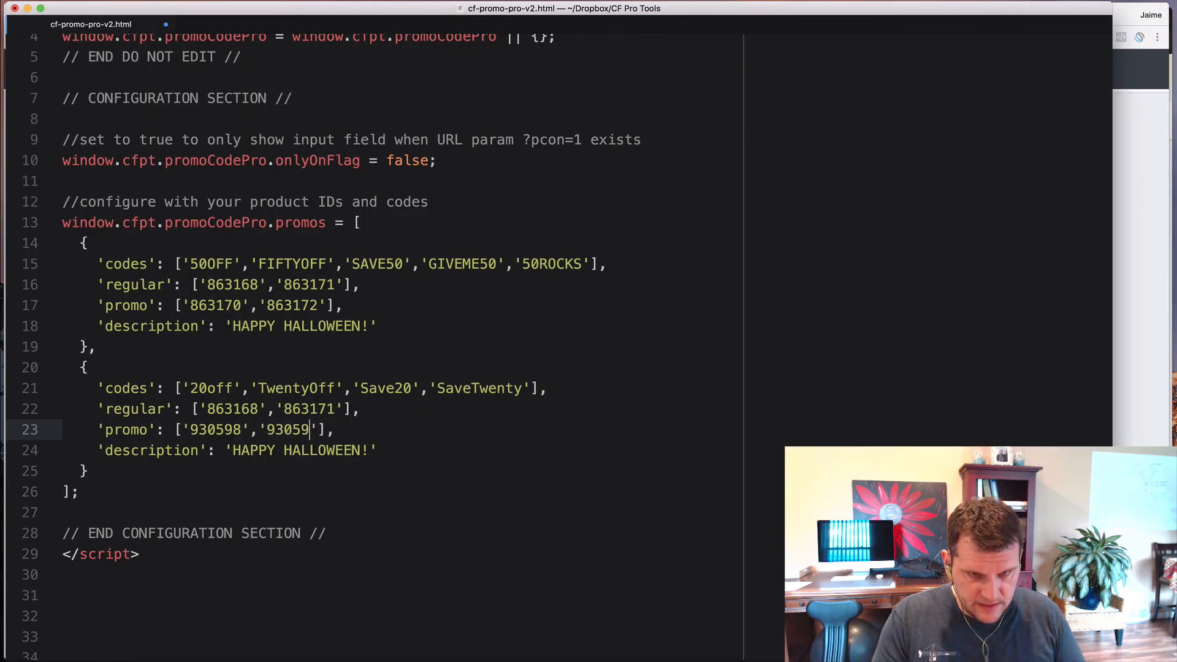
{"action": "left_click", "coordinate": [392, 434]}
{"action": "scroll", "coordinate": [427, 268], "scroll_direction": "up", "scroll_amount": 2}
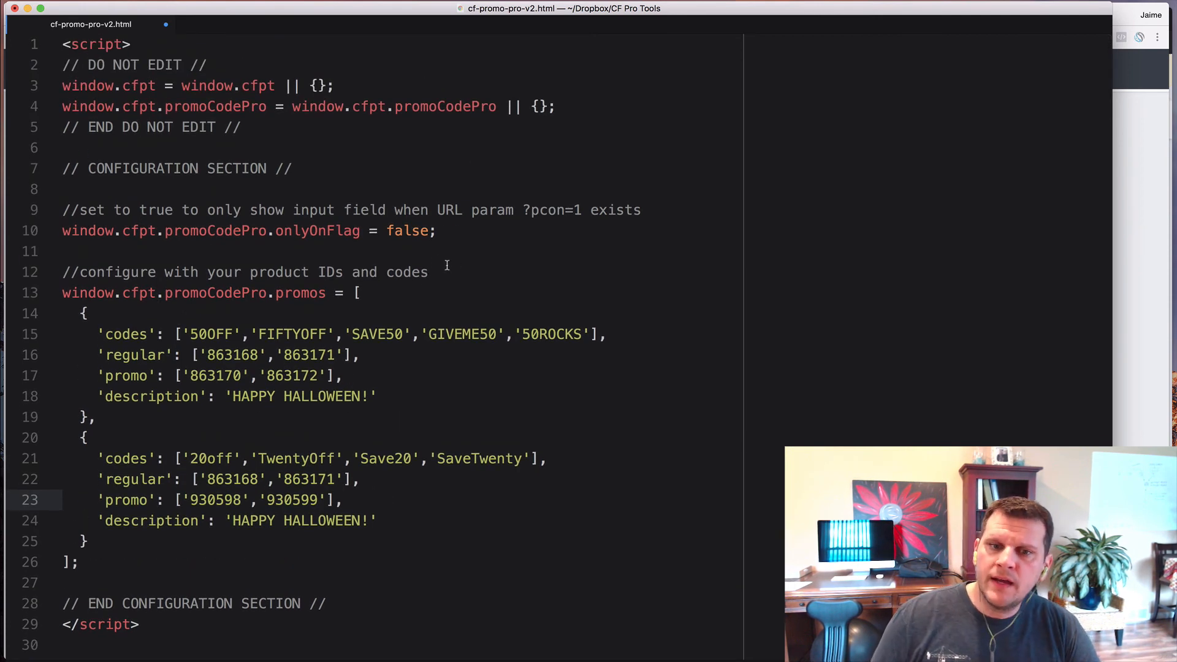
- Set onlyOnFlag to true so the promo field requires ?pcon=1 in the URL
{"action": "left_click", "coordinate": [412, 233]}
{"action": "double_click", "coordinate": [412, 232]}
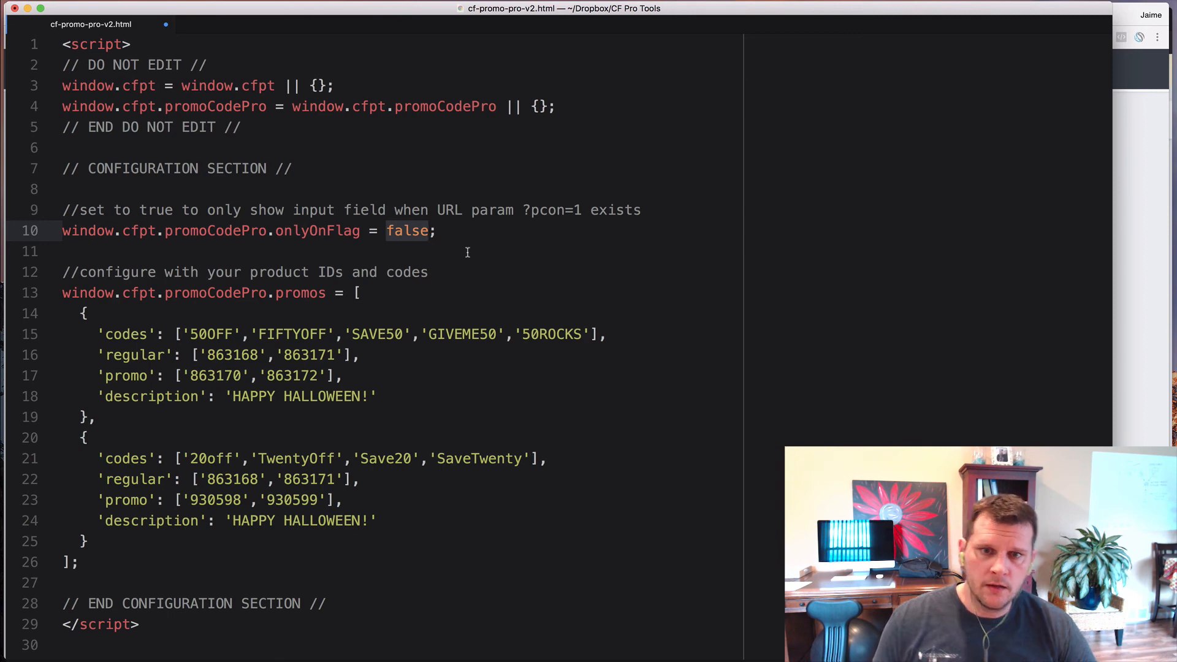
{"action": "type", "text": "true"}
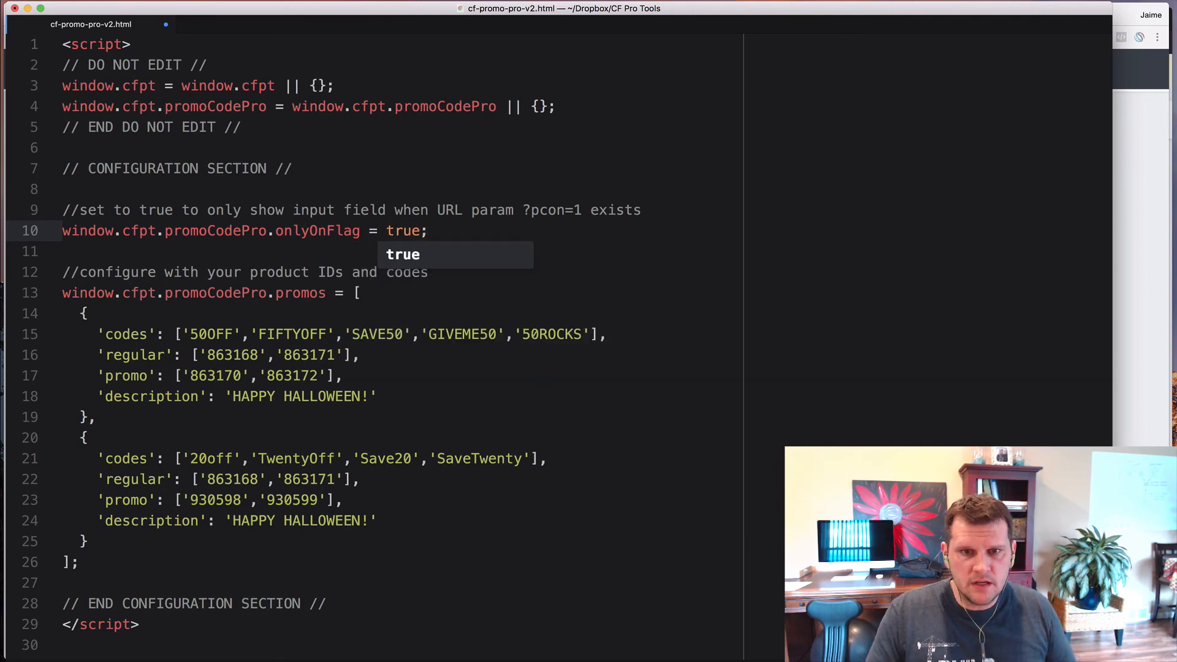
{"action": "left_click", "coordinate": [456, 379]}
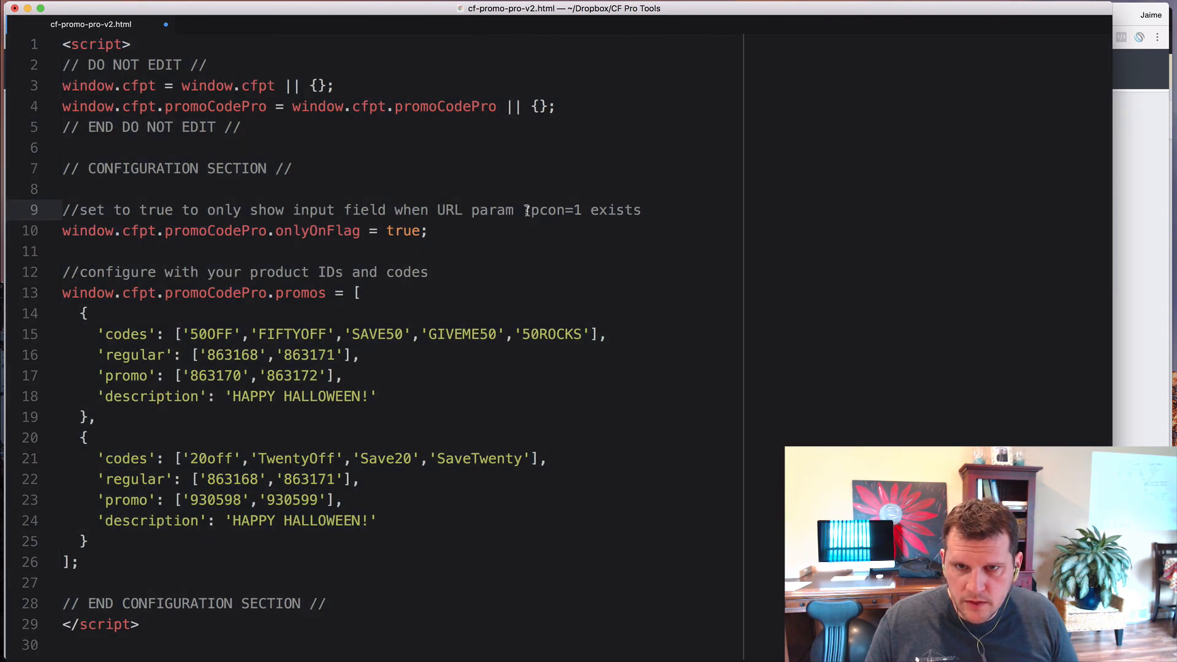
{"action": "left_click_drag", "start_coordinate": [523, 210], "coordinate": [581, 209]}
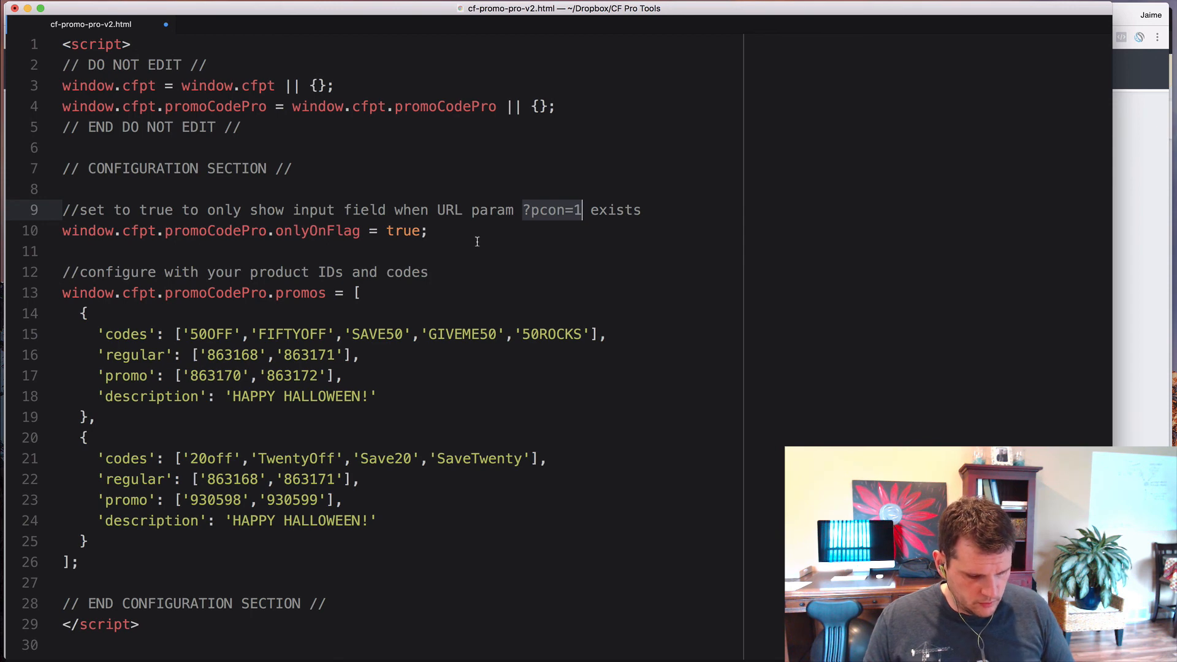
- Select the entire script and bring up the Order Form funnel overview in ClickFunnels
{"action": "key", "text": "super+a"}
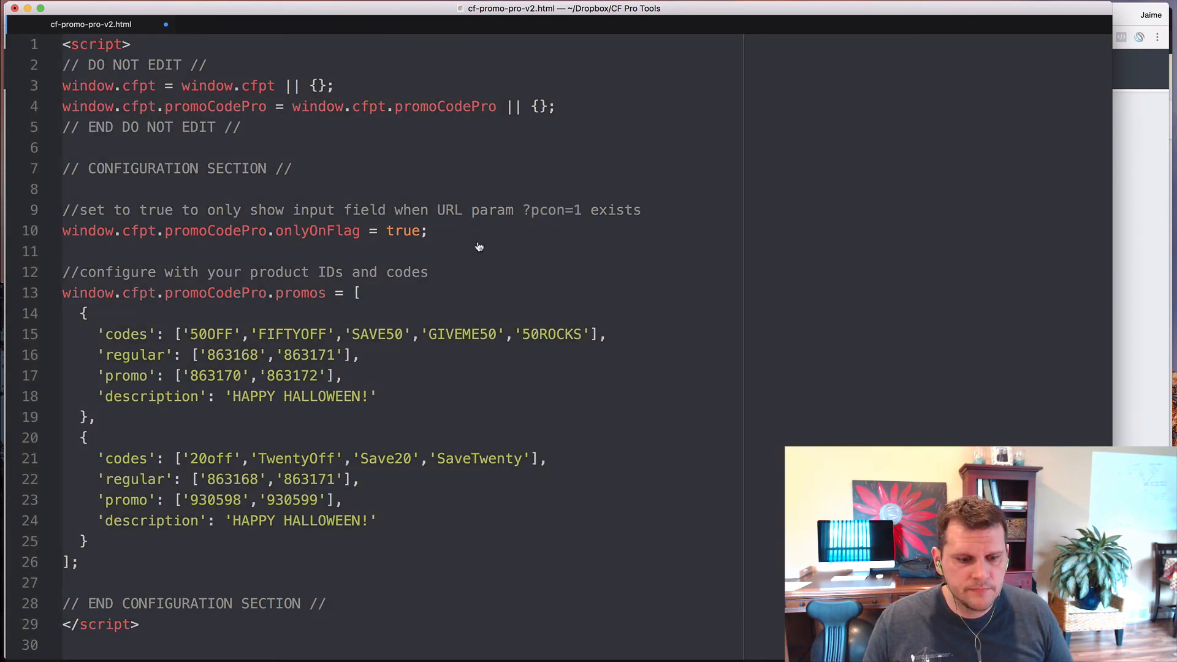
{"action": "key", "text": "super+Tab"}
{"action": "left_click", "coordinate": [258, 18]}
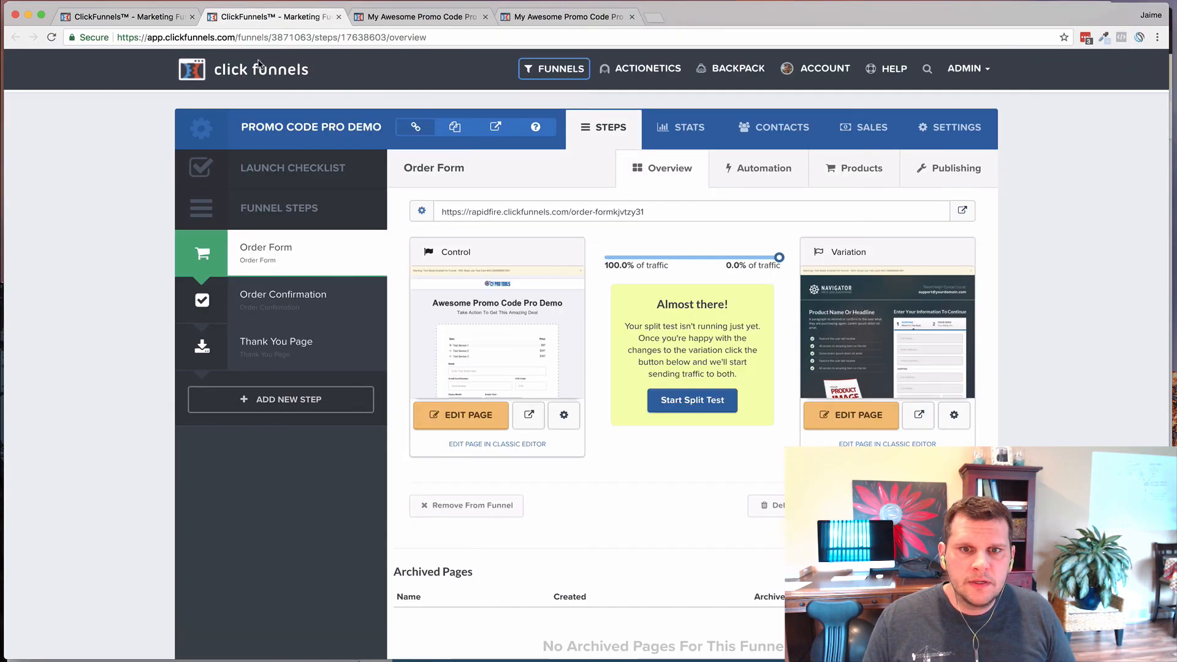
- Replace the order page's Header Code with the two-promo script and styles, then save the page
{"action": "left_click", "coordinate": [417, 18]}
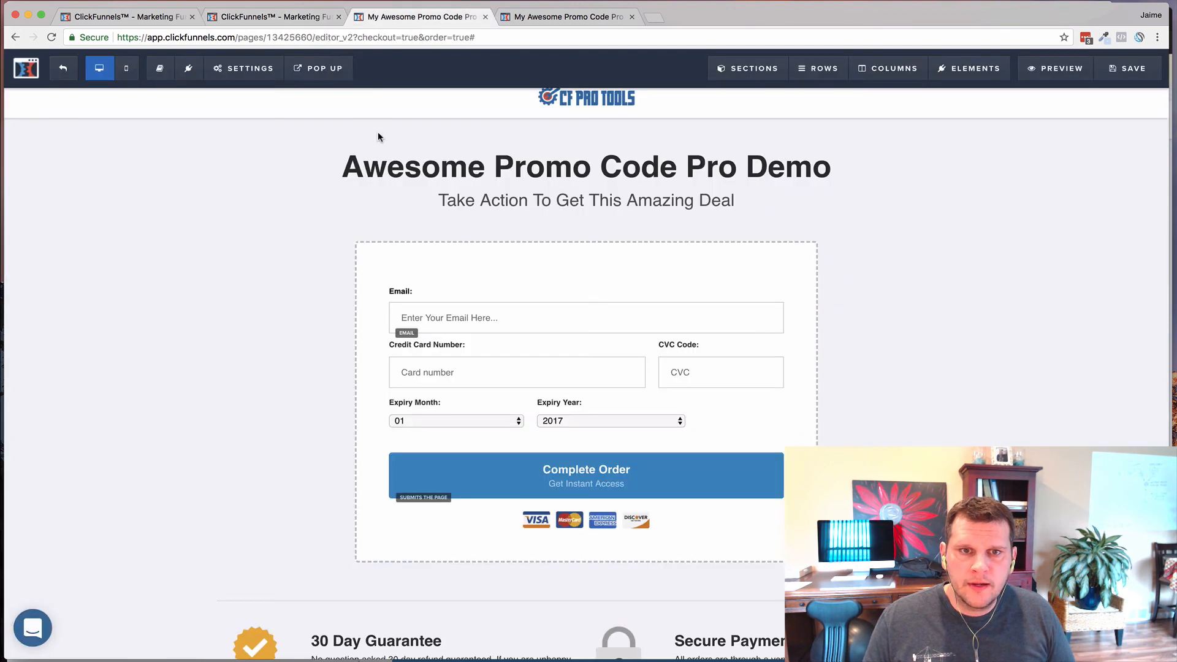
{"action": "left_click", "coordinate": [245, 68]}
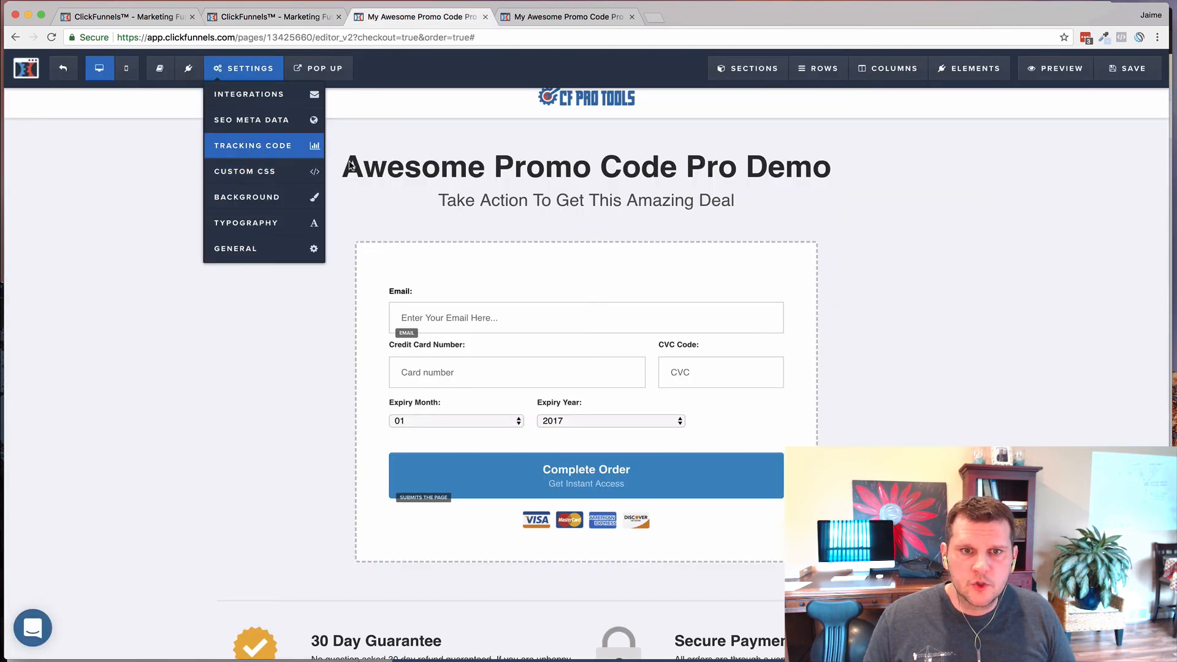
{"action": "left_click", "coordinate": [253, 145]}
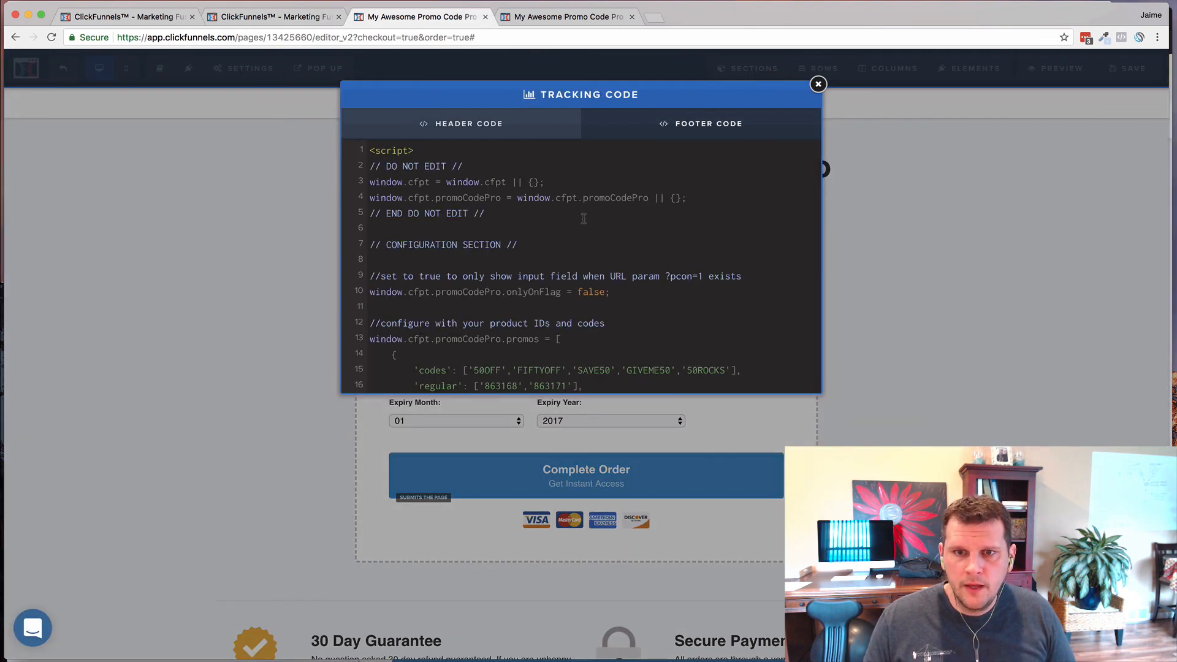
{"action": "key", "text": "super+a"}
{"action": "key", "text": "BackSpace"}
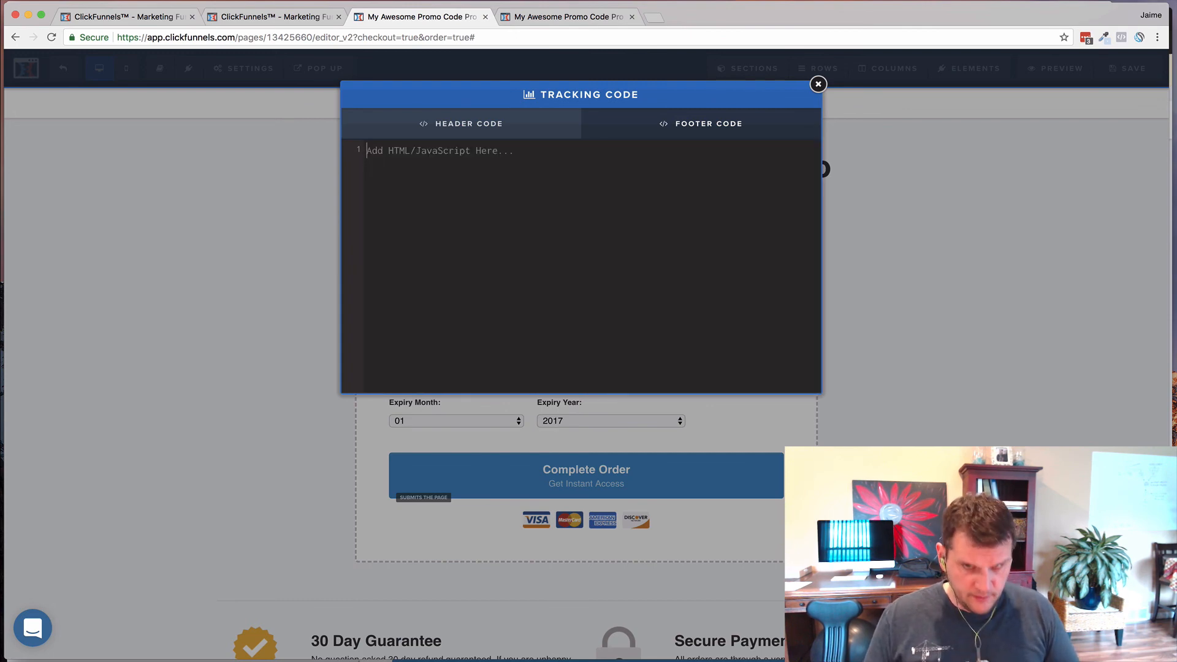
{"action": "key", "text": "super+v"}
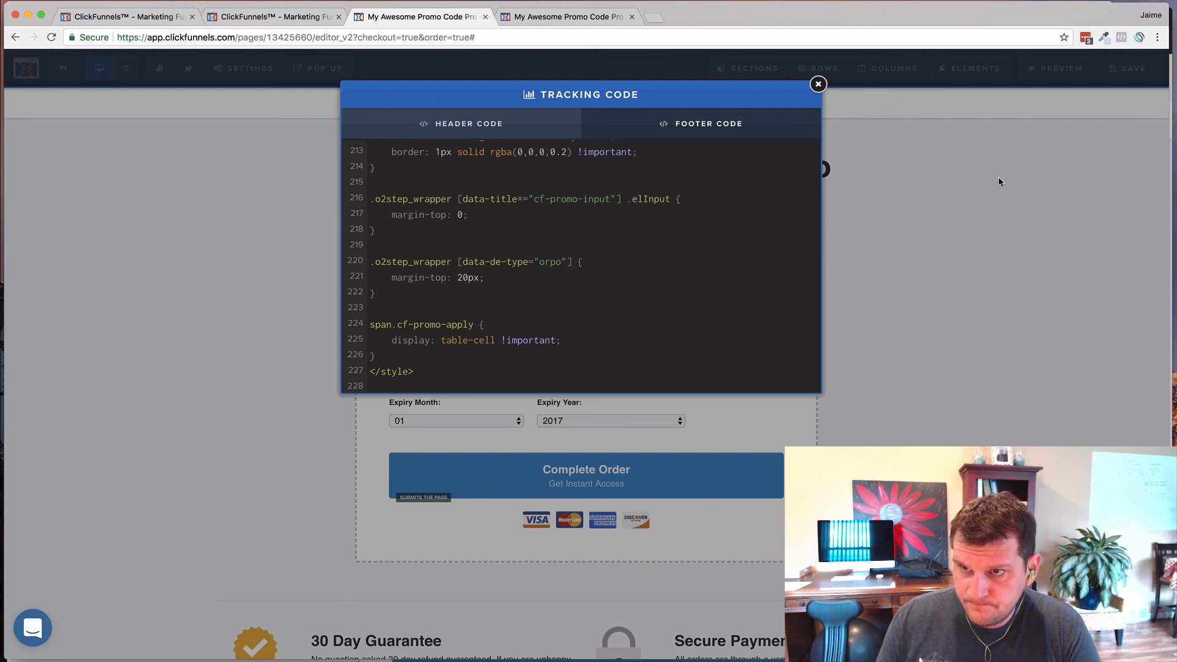
{"action": "left_click", "coordinate": [998, 178]}
{"action": "left_click", "coordinate": [1117, 79]}
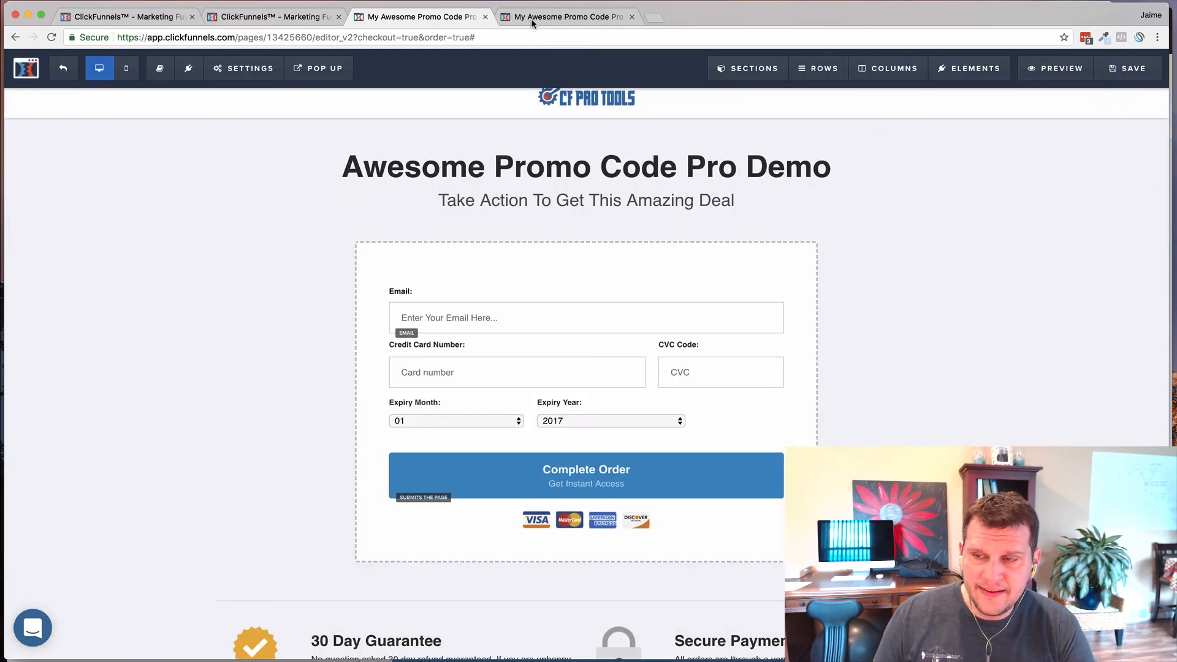
- Open the order form preview in an incognito window
{"action": "right_click", "coordinate": [1054, 70]}
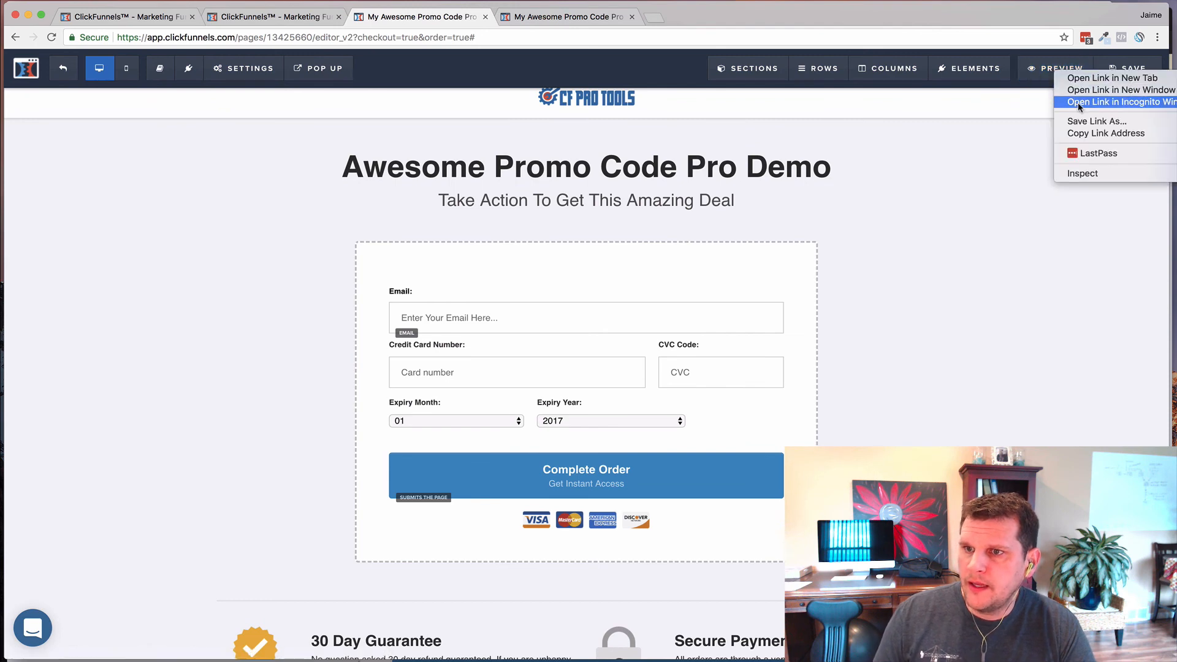
{"action": "left_click", "coordinate": [1078, 101]}
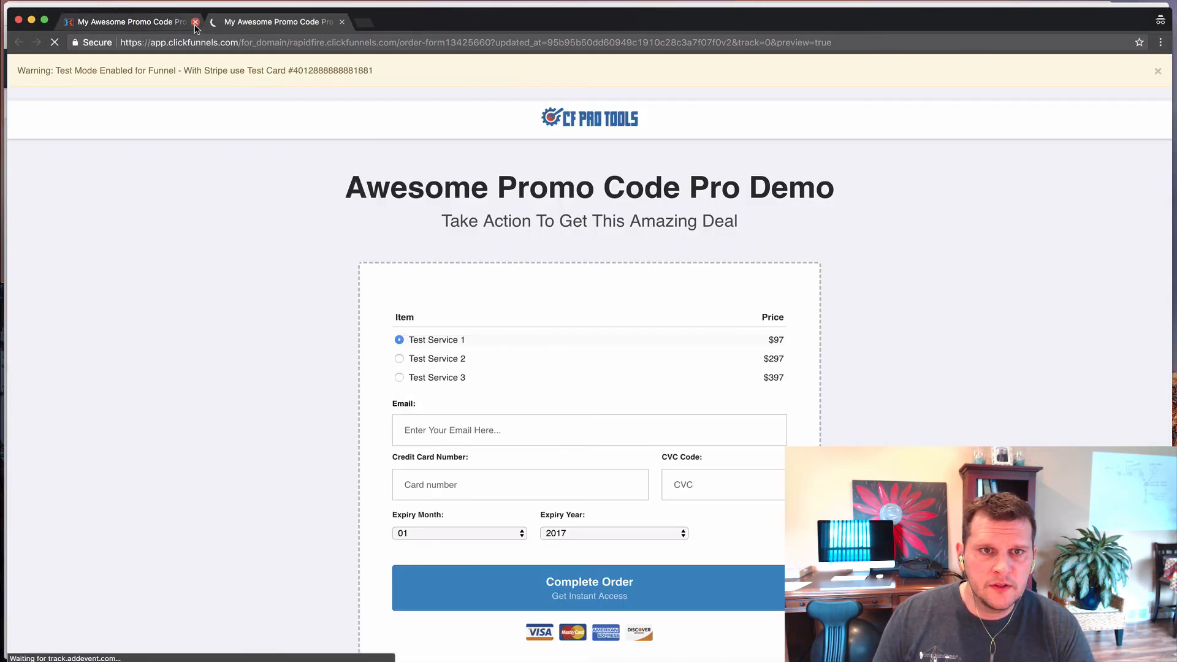
{"action": "left_click", "coordinate": [196, 22]}
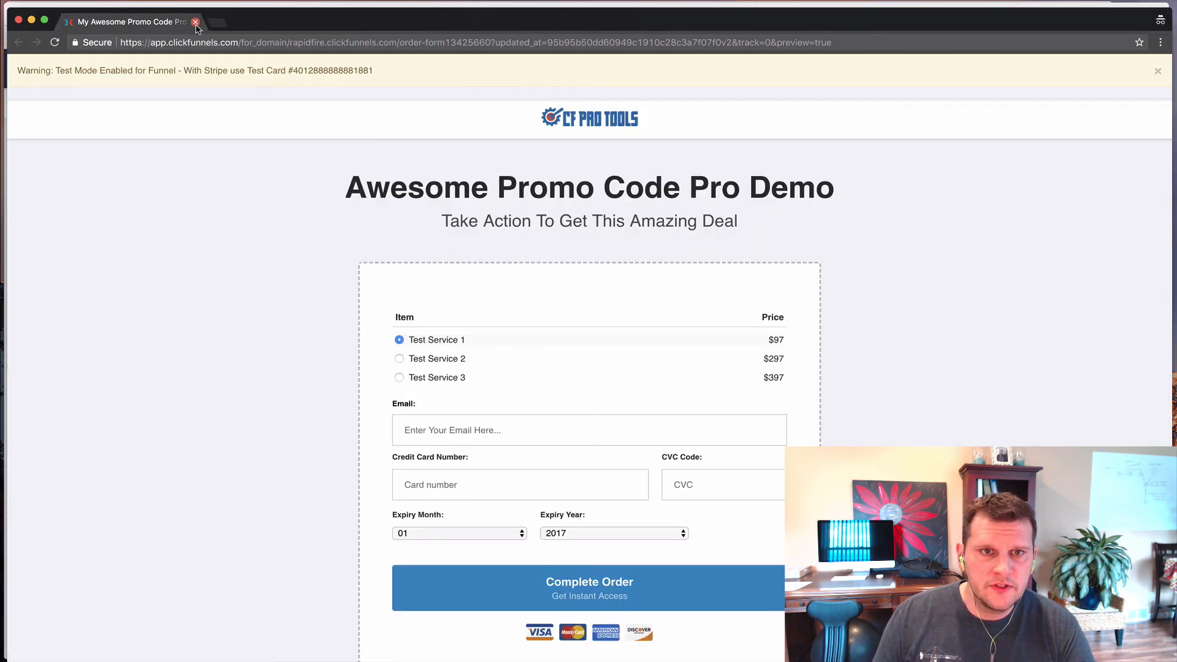
{"action": "left_click", "coordinate": [196, 23]}
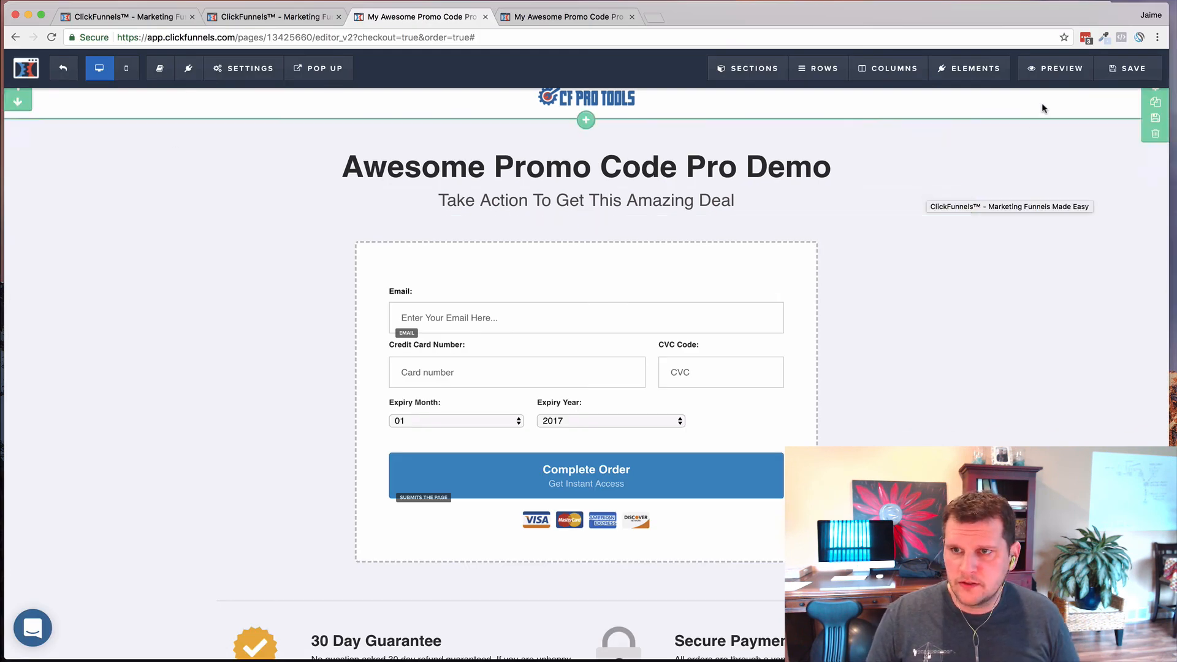
{"action": "right_click", "coordinate": [1051, 69]}
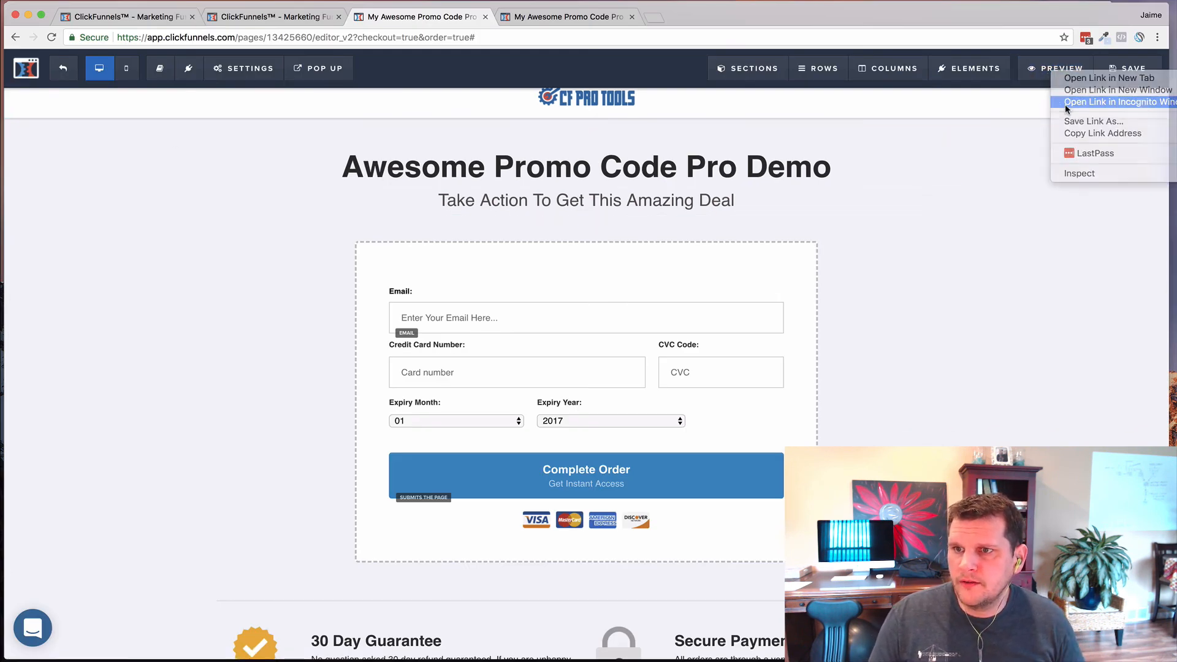
{"action": "left_click", "coordinate": [1065, 104]}
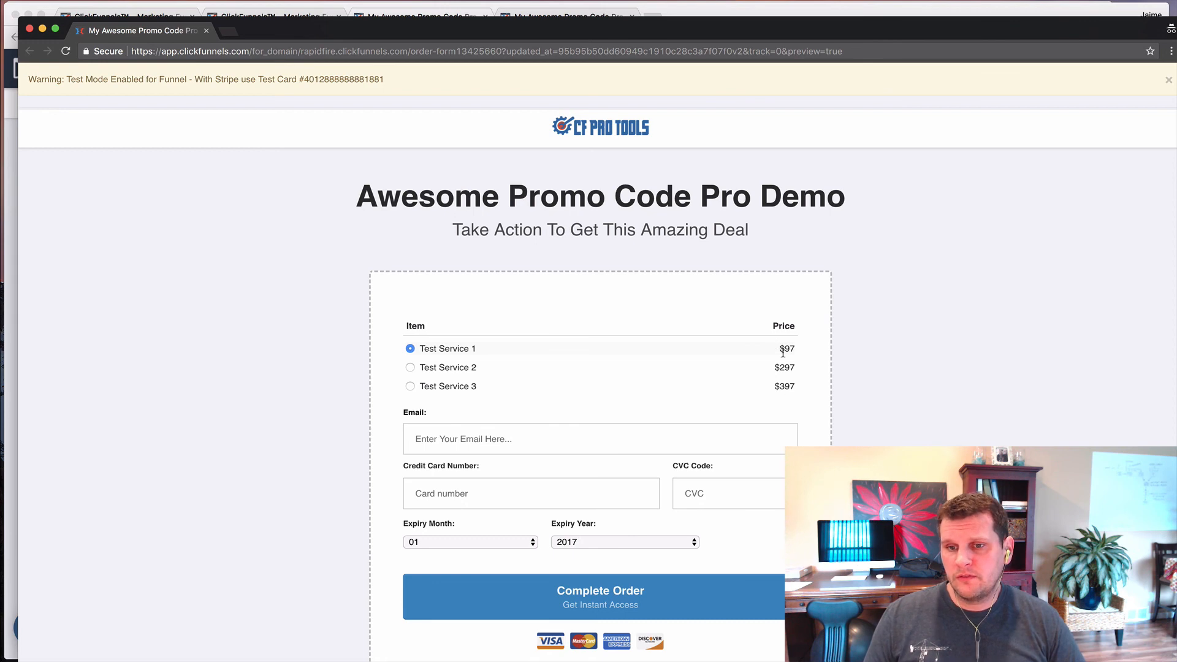
- Append &pcon=1 to the preview URL and reload to reveal the promo code field
{"action": "left_click", "coordinate": [861, 51]}
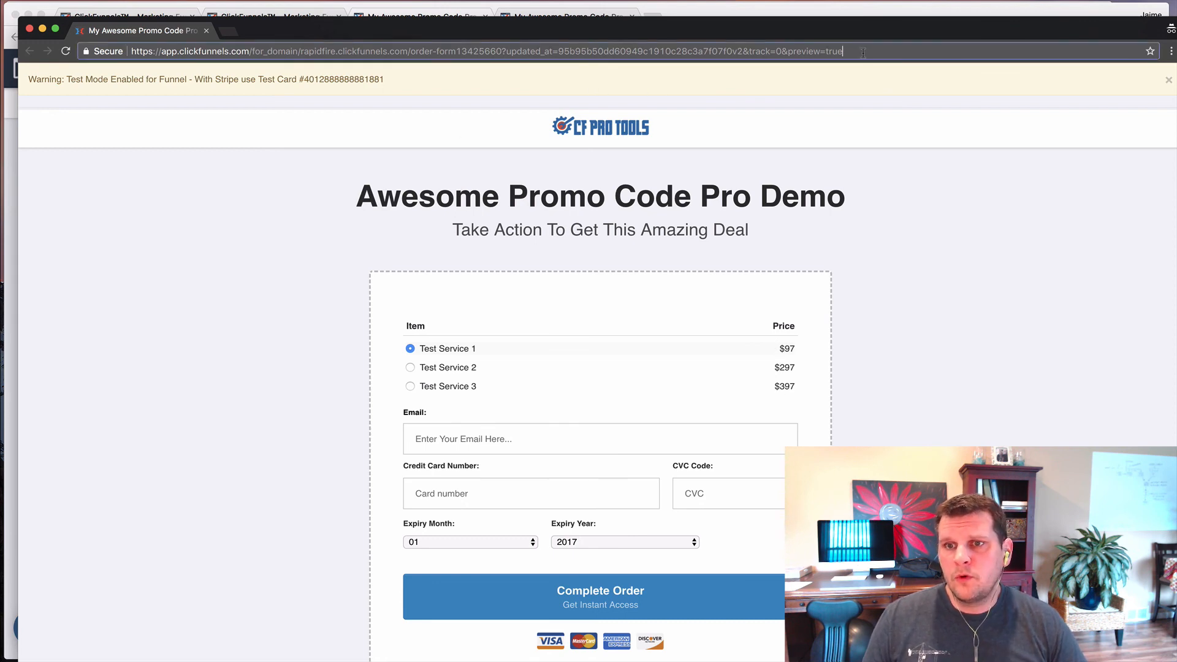
{"action": "left_click", "coordinate": [863, 53]}
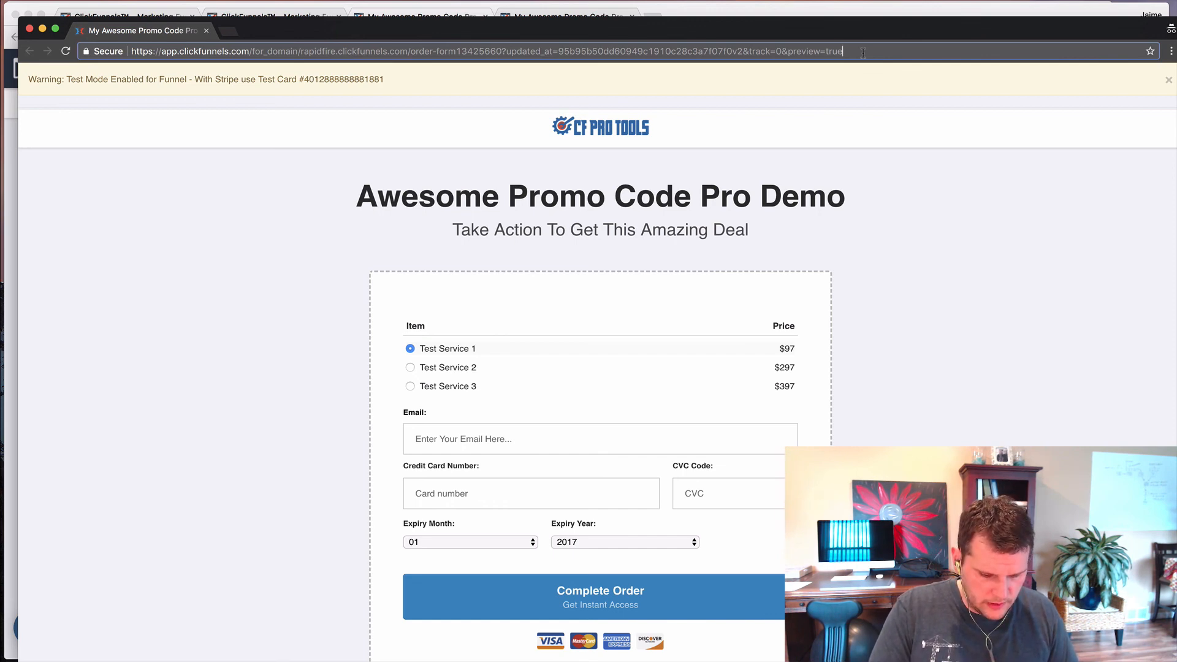
{"action": "type", "text": "&pc"}
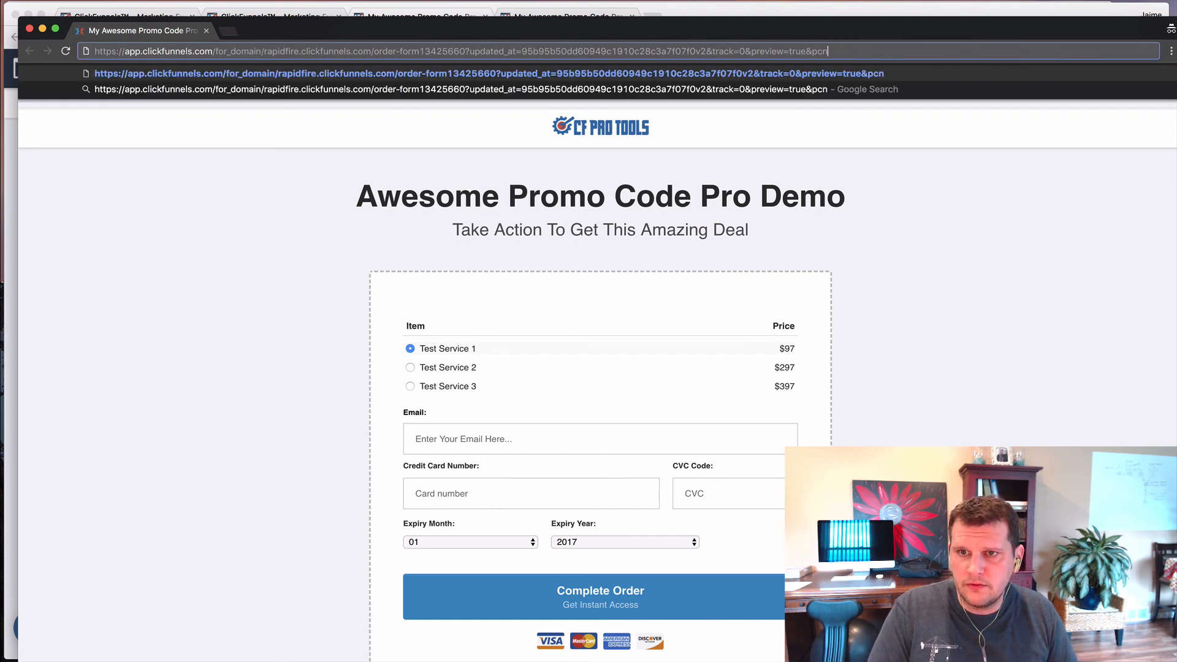
{"action": "type", "text": "on=1"}
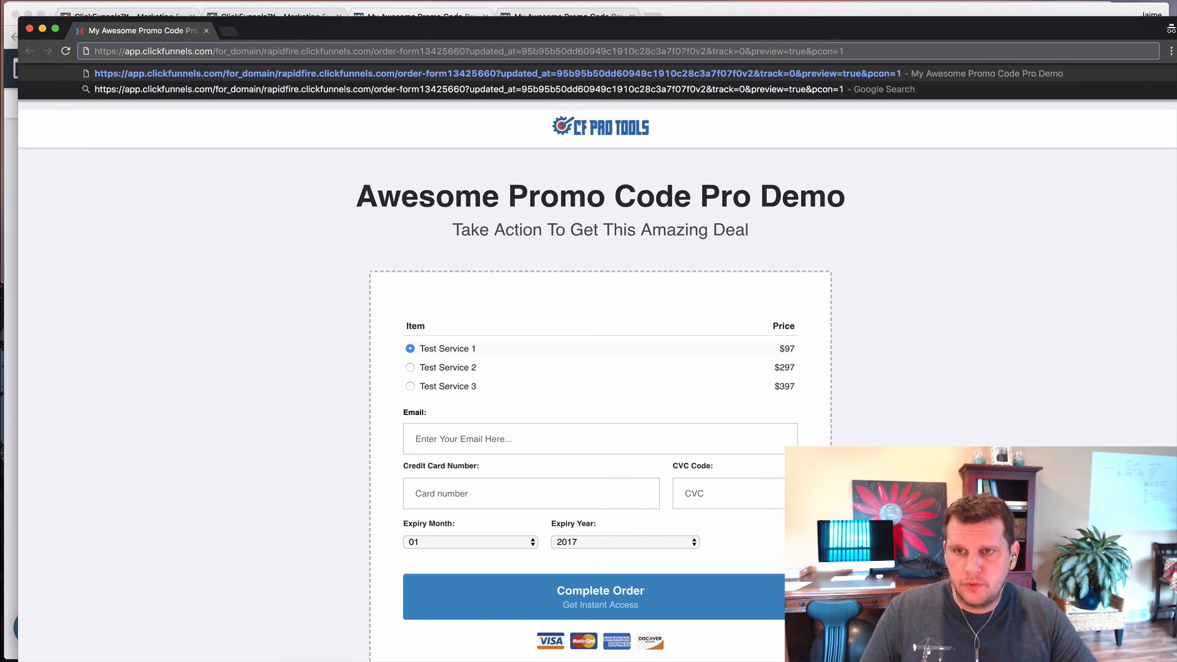
{"action": "key", "text": "shift+Return"}
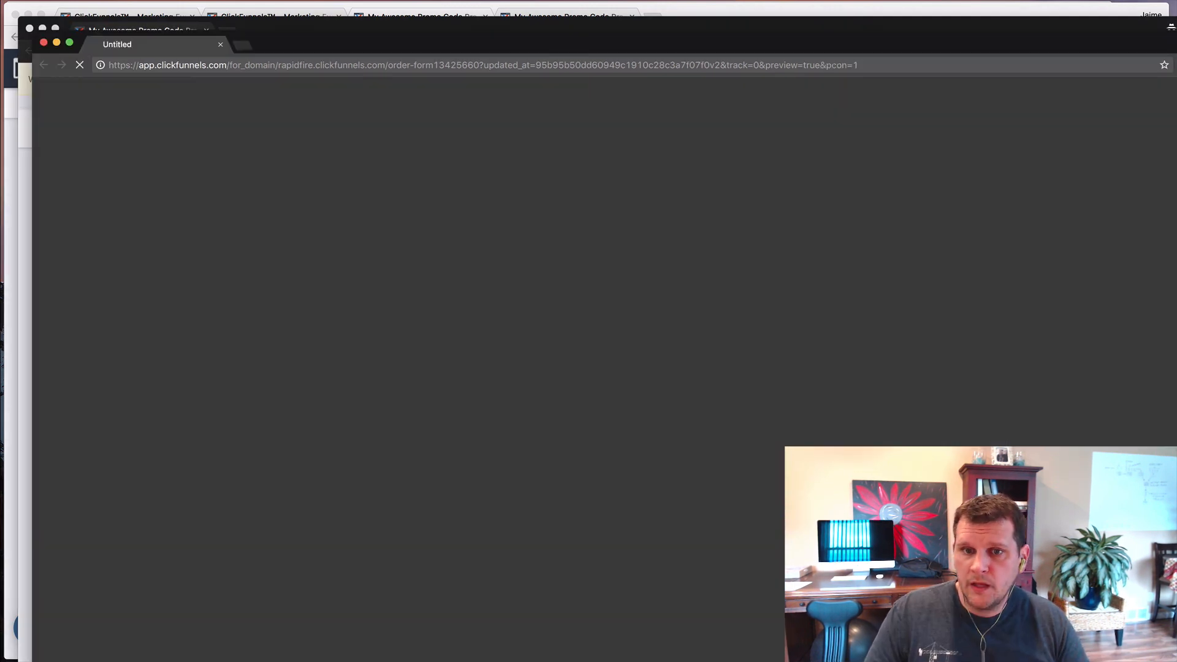
{"action": "key", "text": "super+w"}
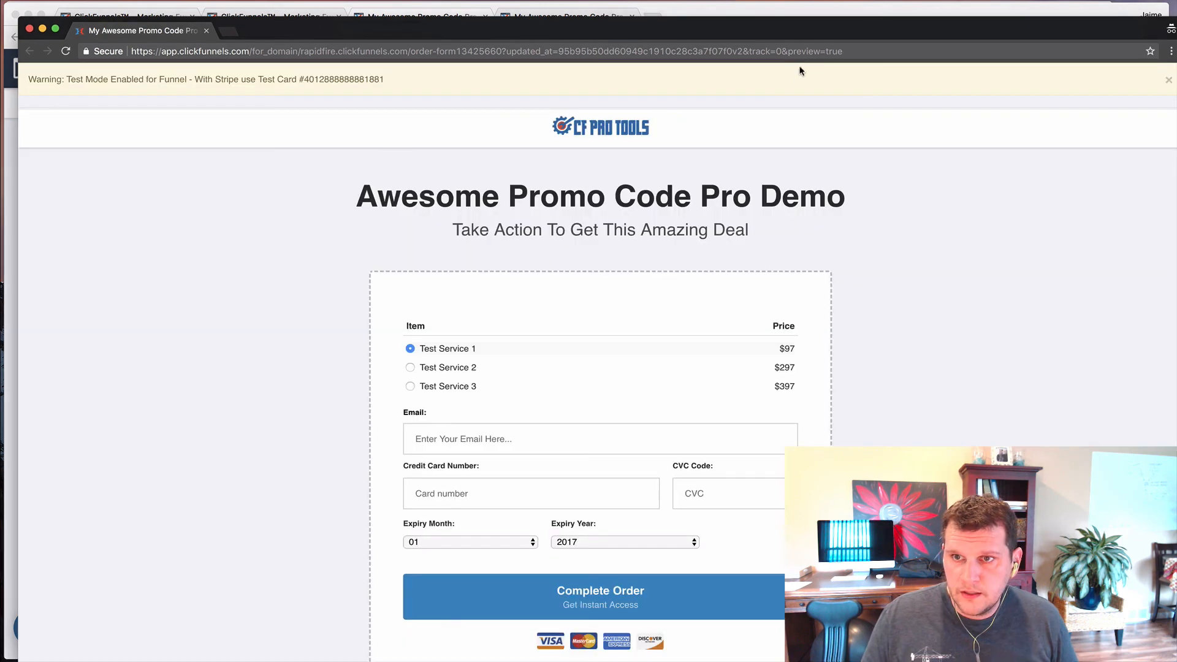
{"action": "left_click", "coordinate": [867, 55]}
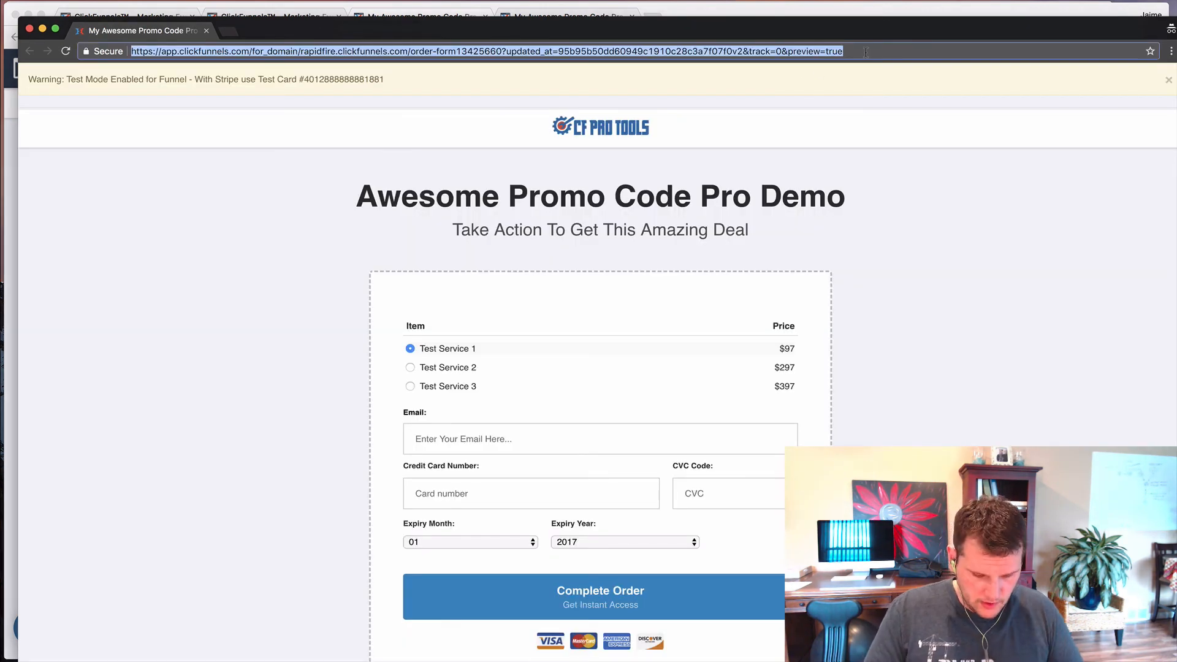
{"action": "key", "text": "Right"}
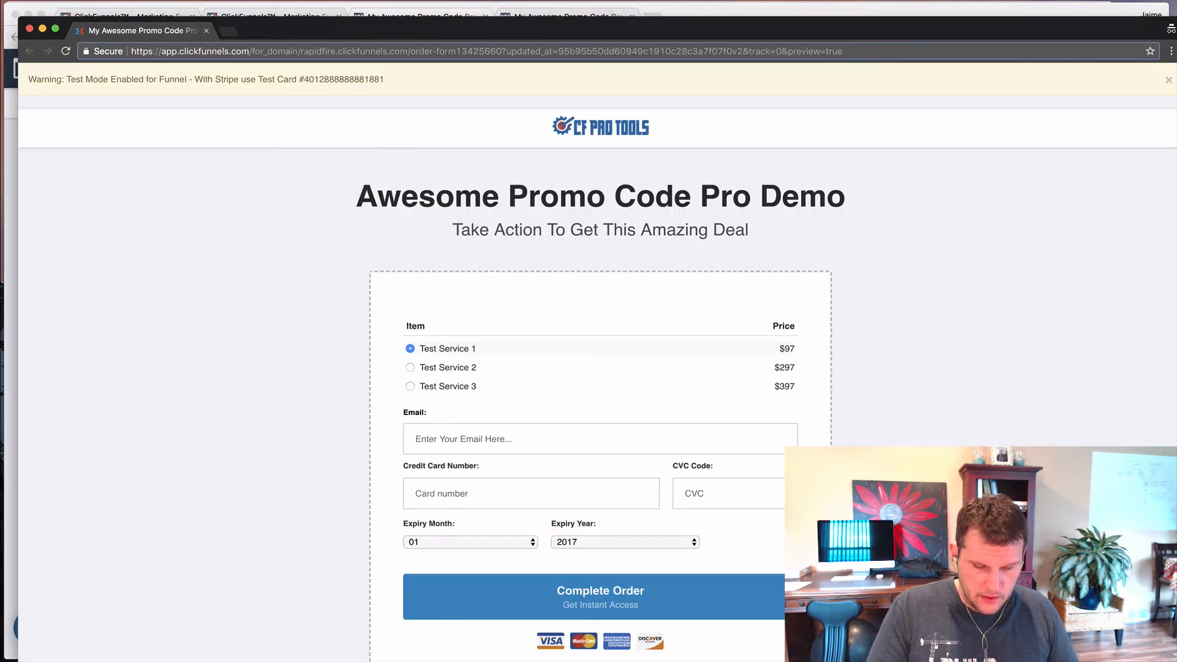
{"action": "type", "text": "&pcon=1"}
{"action": "key", "text": "Return"}
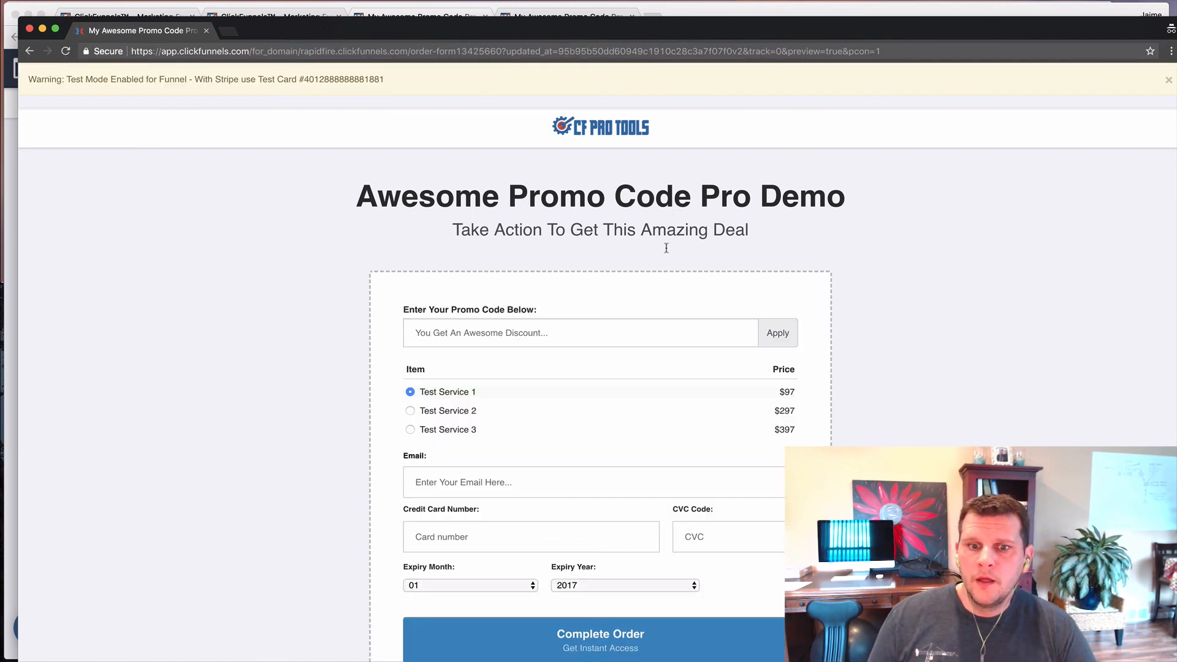
- Apply promo code twentyoff in the preview, dropping Test Service 2 to $277 and 3 to $377
{"action": "left_click", "coordinate": [571, 335]}
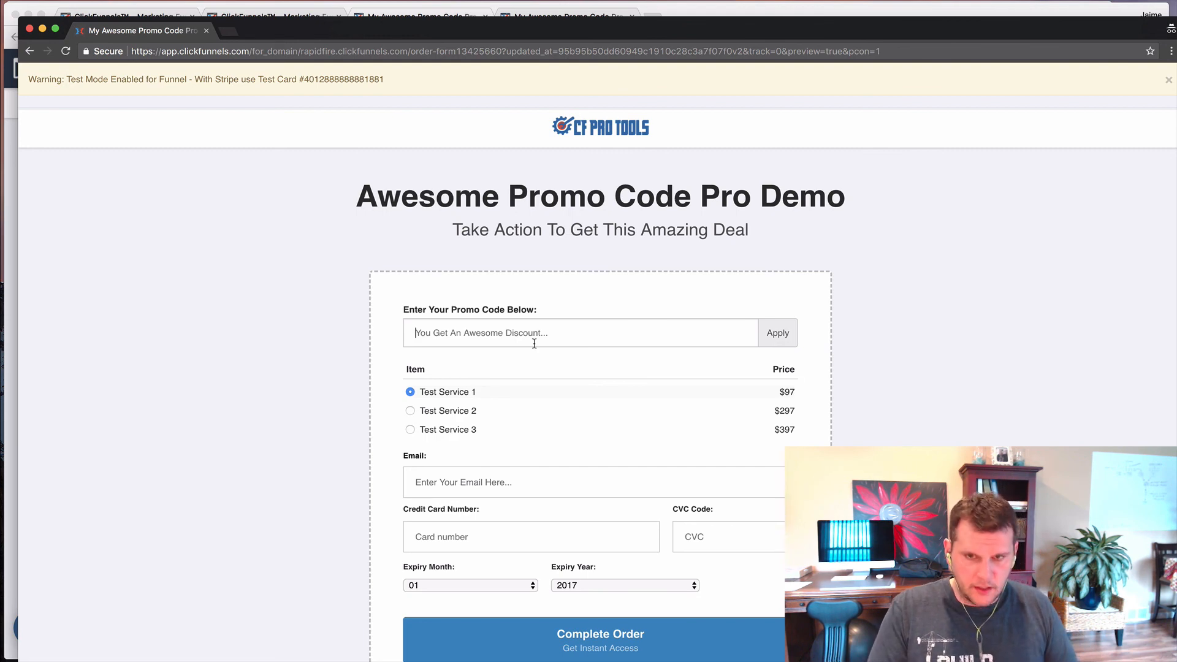
{"action": "type", "text": "tw"}
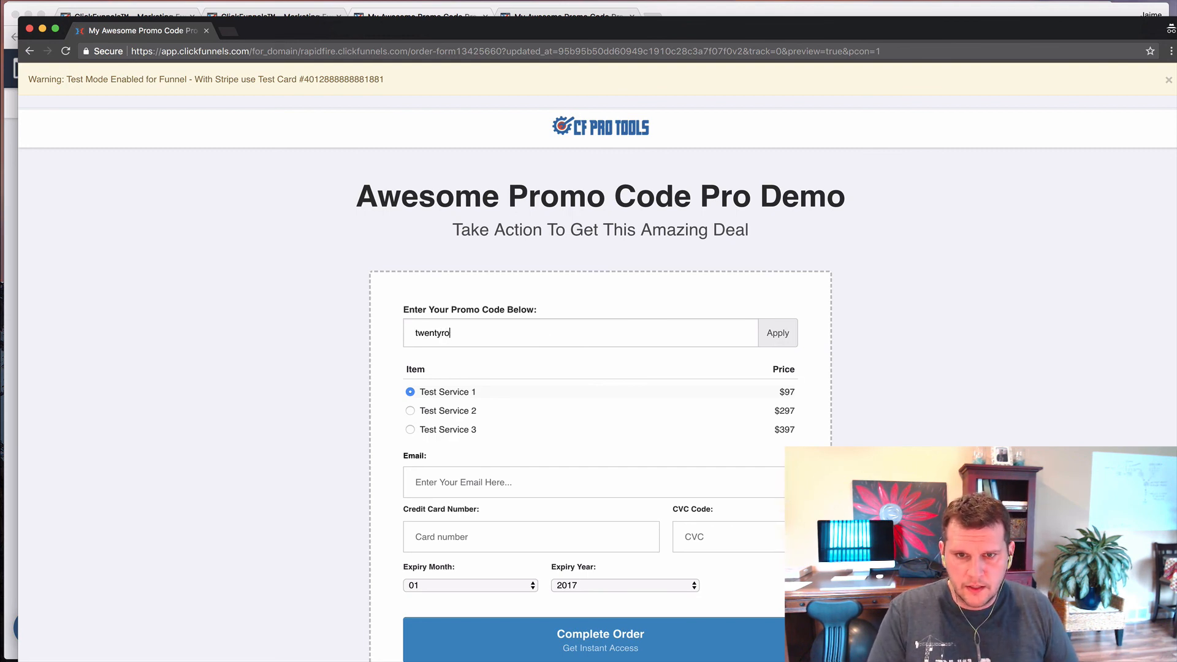
{"action": "type", "text": "entyoff"}
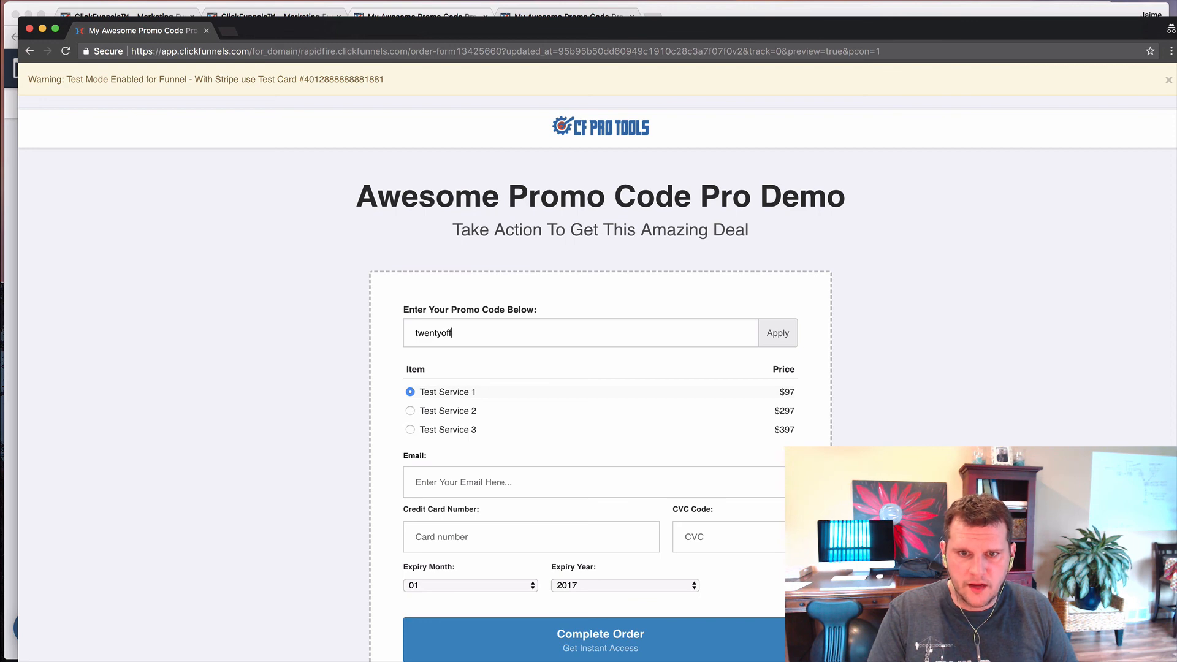
{"action": "key", "text": "Return"}
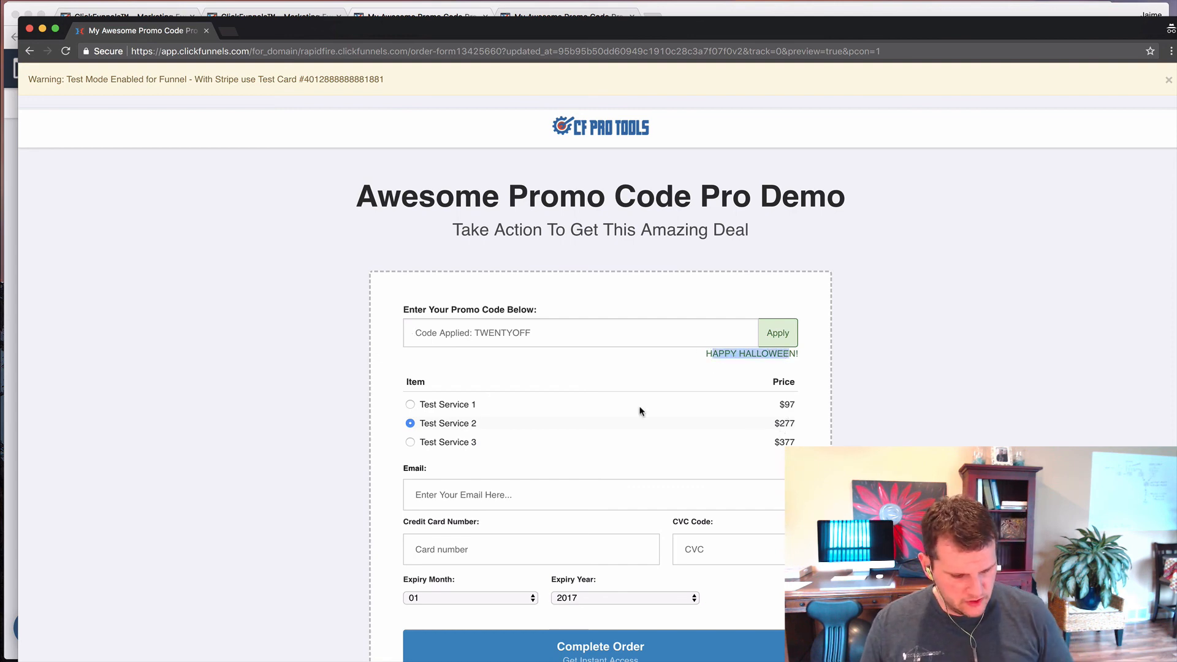
- Check the second block's code list in Atom, then close the preview window
{"action": "key", "text": "super+Tab"}
{"action": "left_click", "coordinate": [344, 459]}
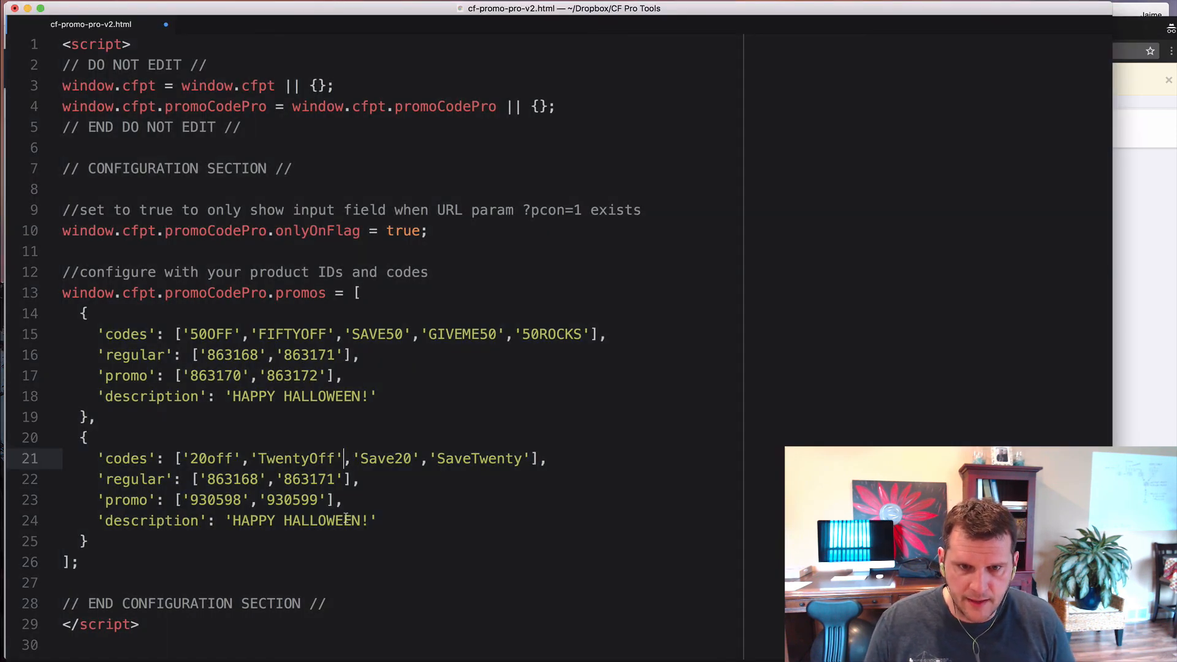
{"action": "key", "text": "super+Tab"}
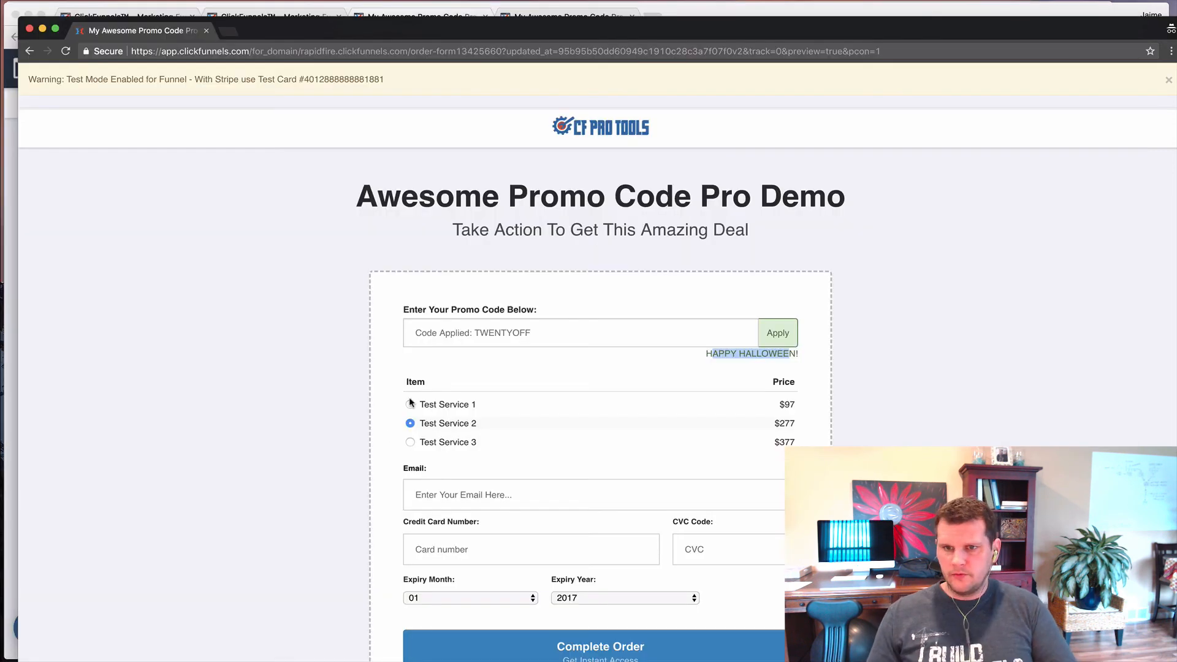
{"action": "left_click", "coordinate": [418, 337]}
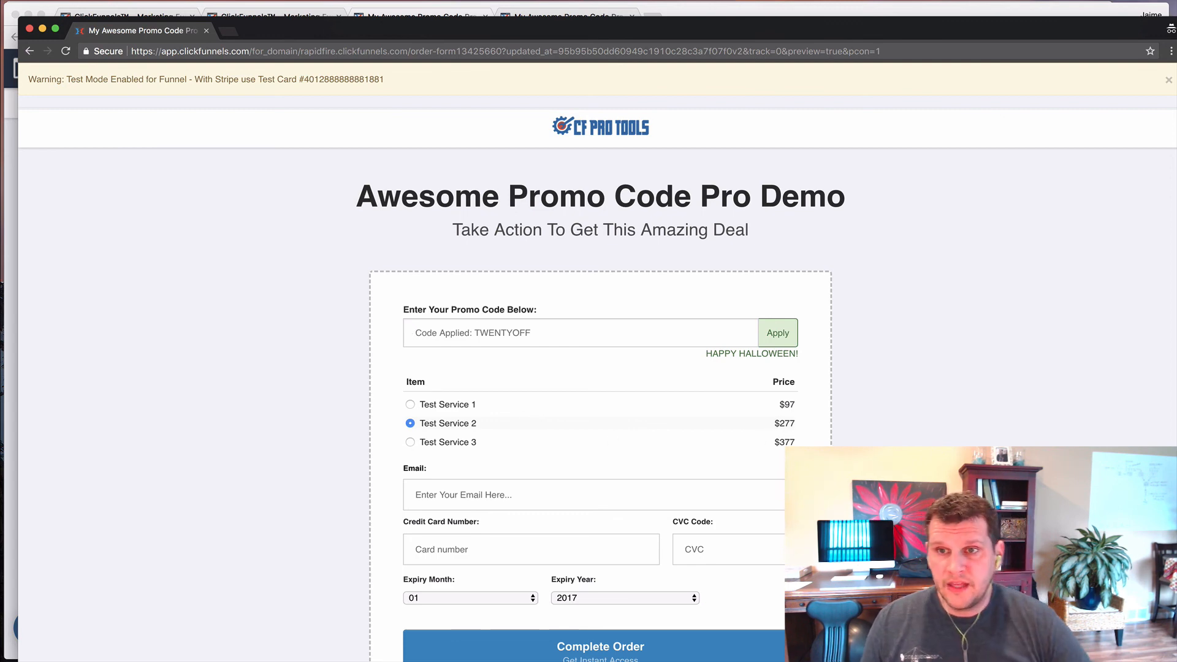
{"action": "left_click", "coordinate": [887, 54]}
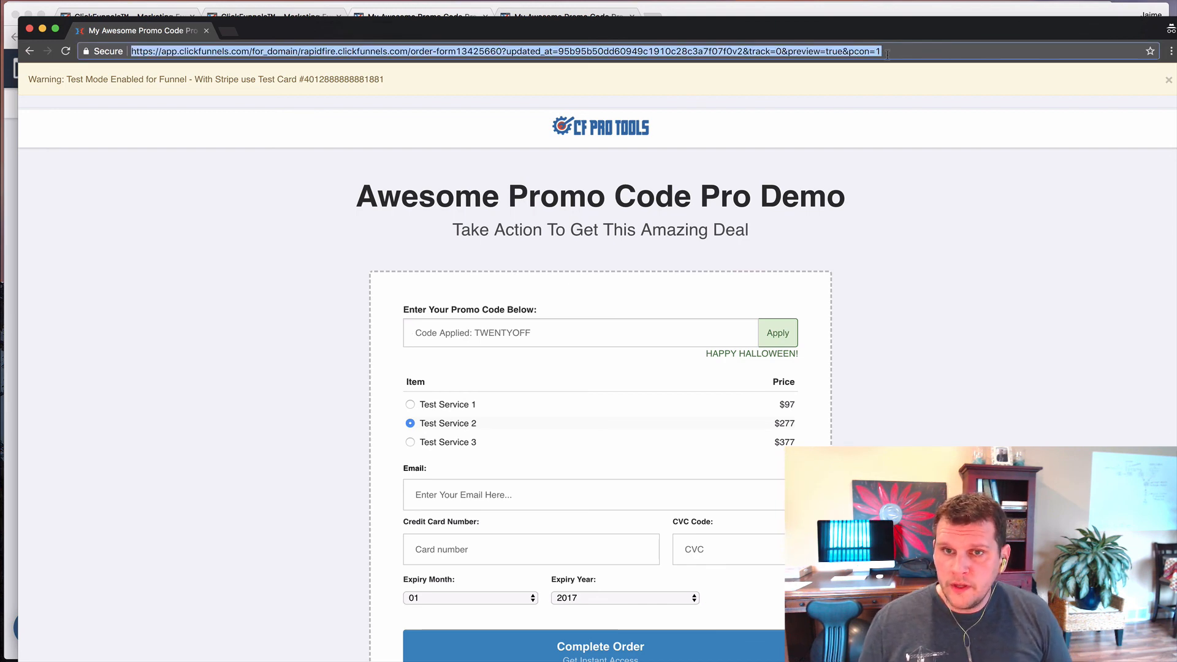
{"action": "key", "text": "super+w"}
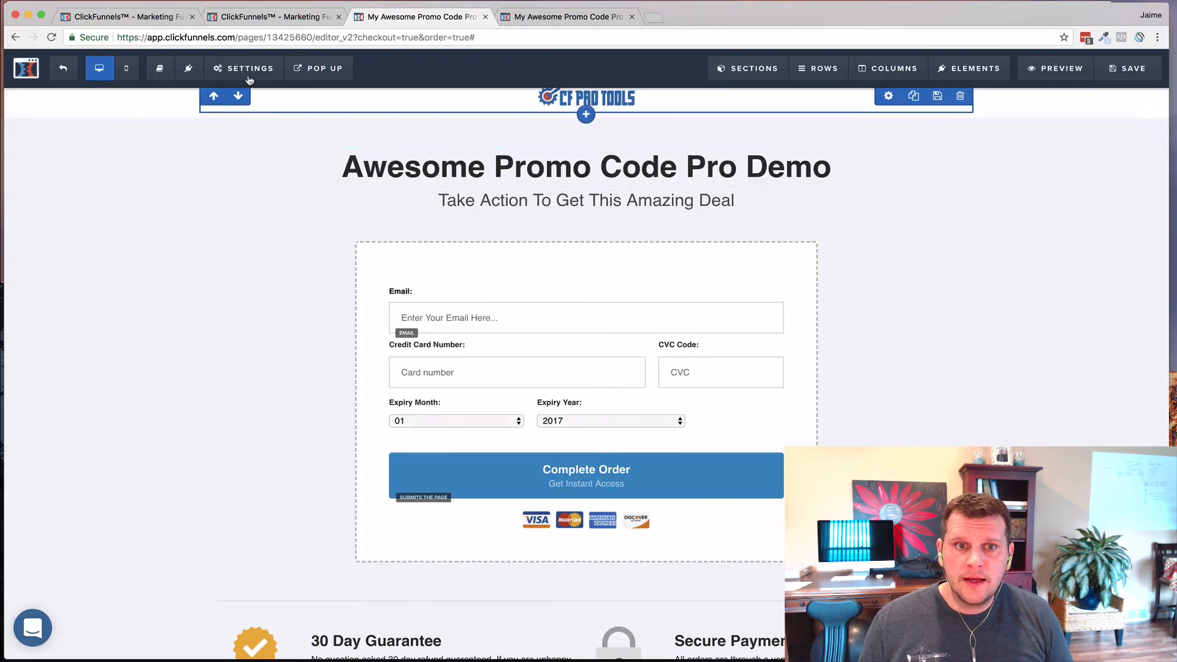
- Select the Order Form page's live URL on the funnel step overview
{"action": "left_click", "coordinate": [276, 17]}
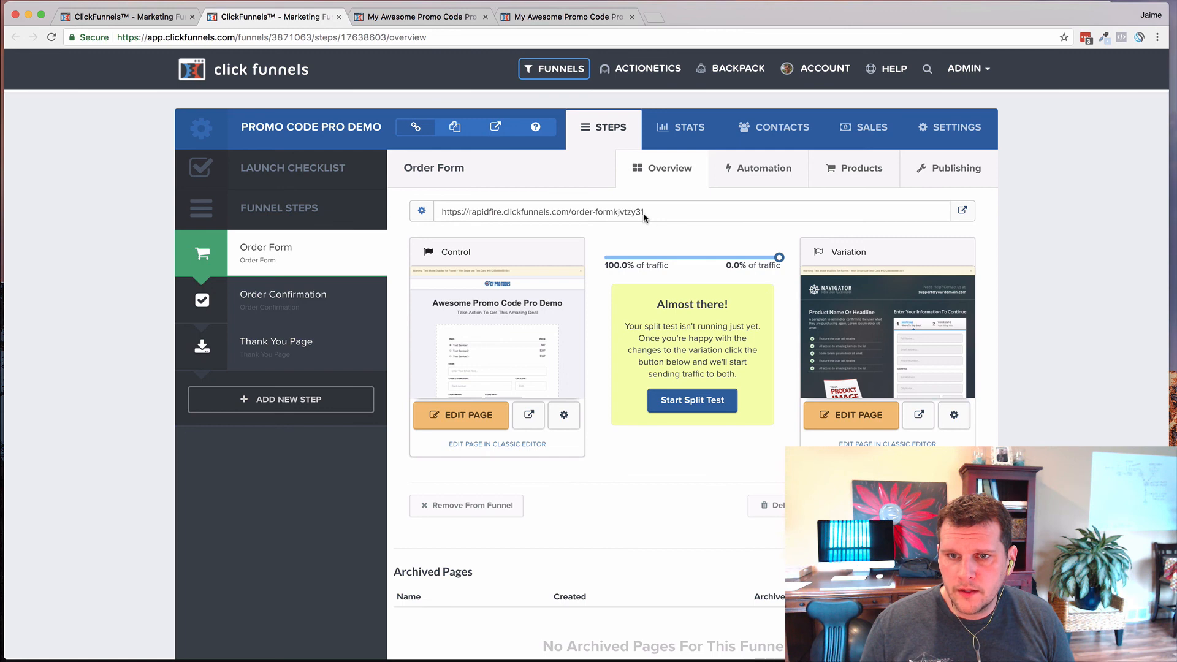
{"action": "left_click_drag", "start_coordinate": [643, 212], "coordinate": [443, 212]}
{"action": "key", "text": "super+c"}
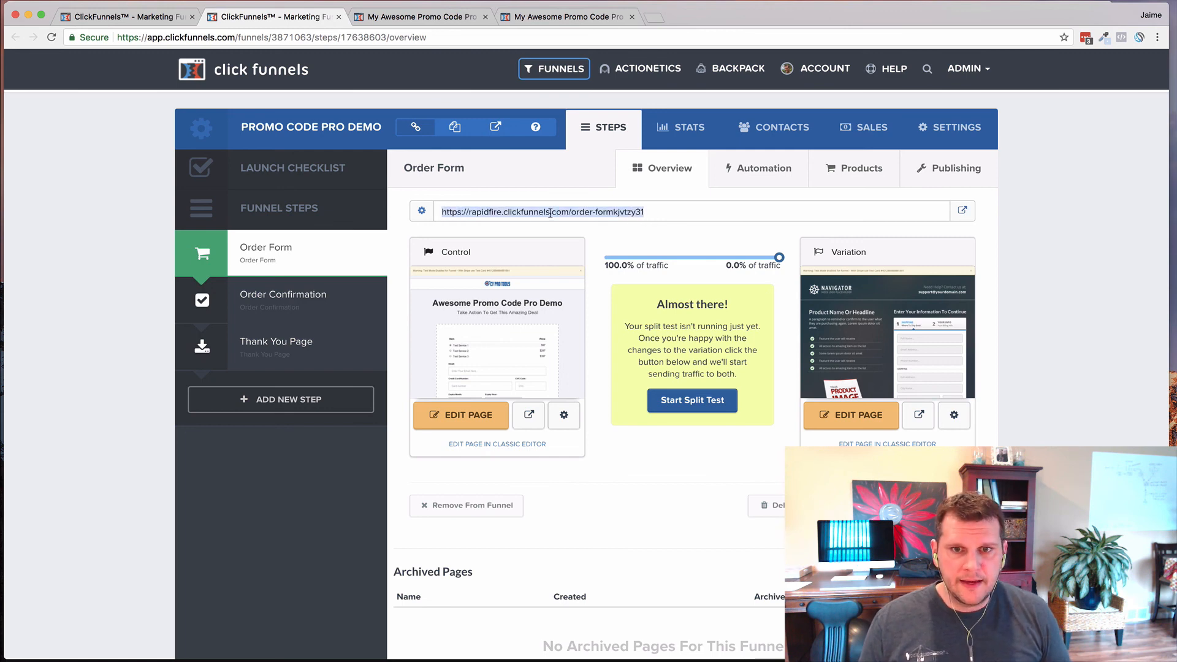
{"action": "key", "text": "super+Tab"}
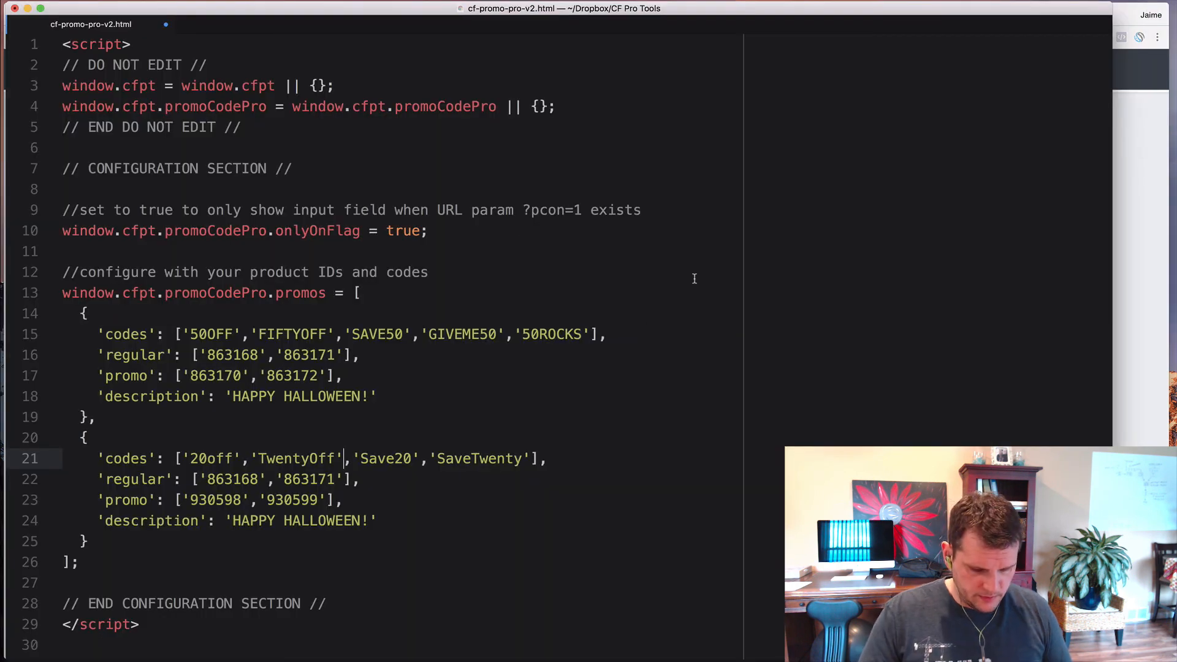
- In a new file, build the promo link: order-form URL plus ?pcon=1&promo=20off, then select it
{"action": "key", "text": "super+n"}
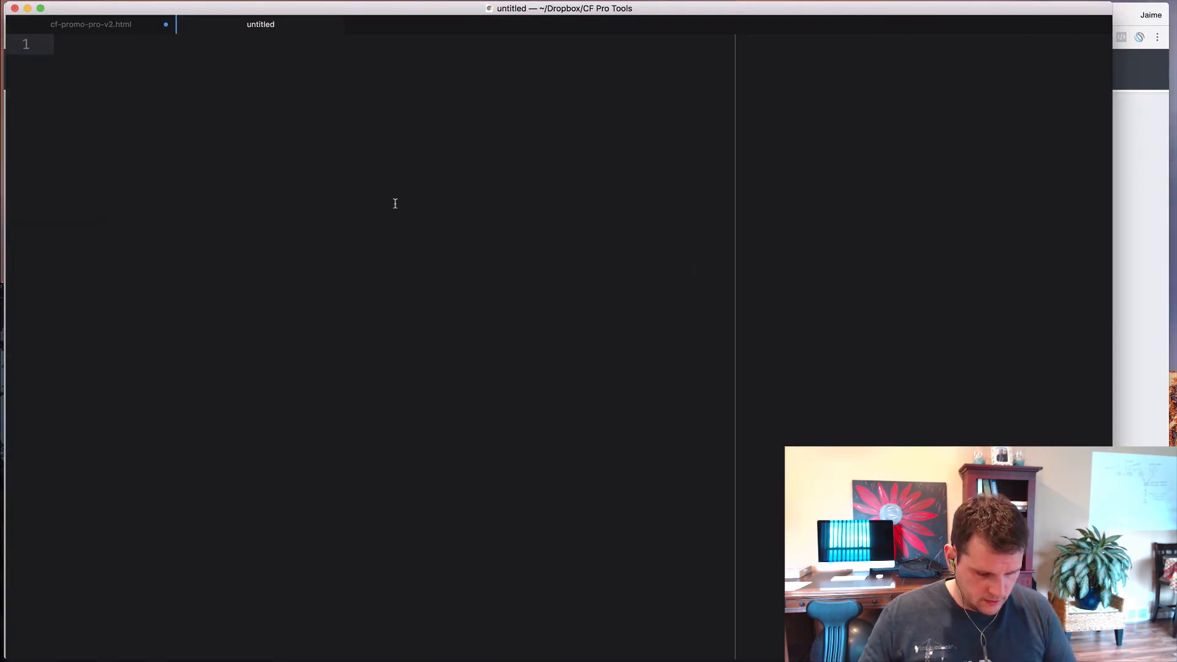
{"action": "key", "text": "super+v"}
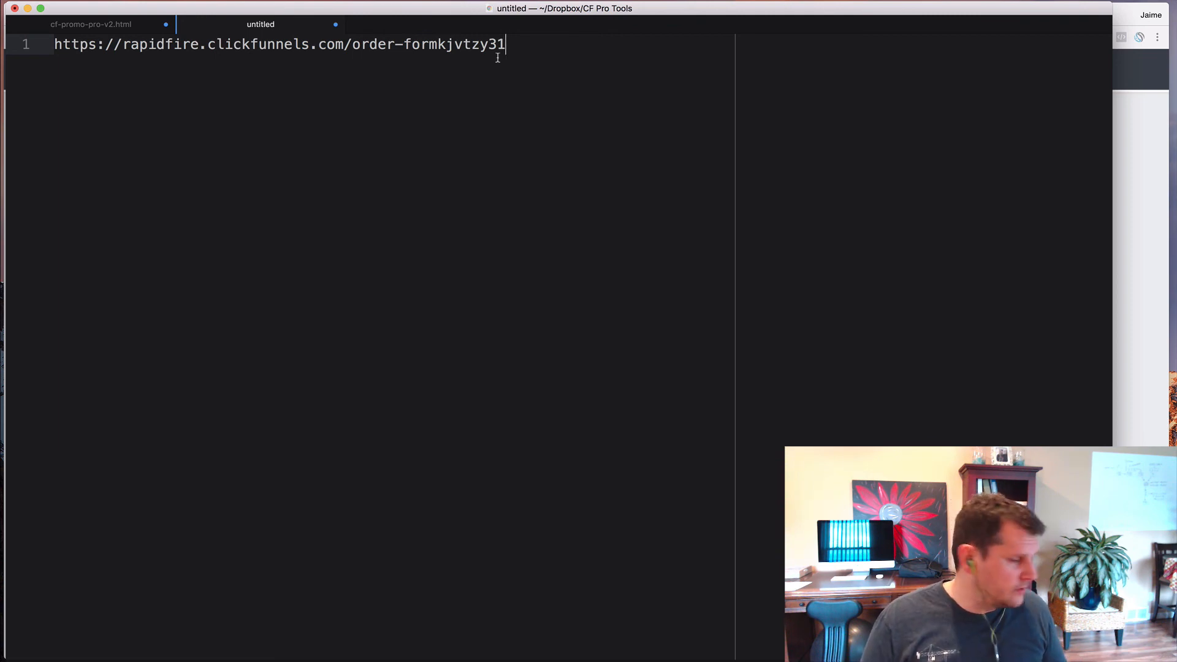
{"action": "type", "text": "?"}
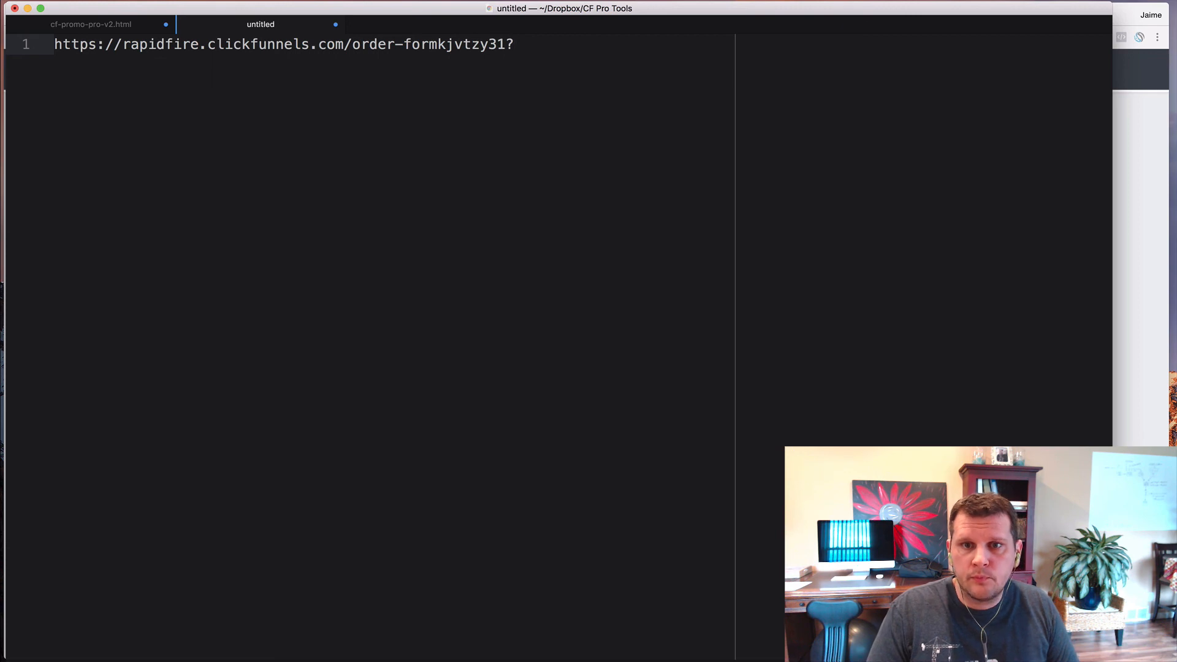
{"action": "type", "text": "pcon=1"}
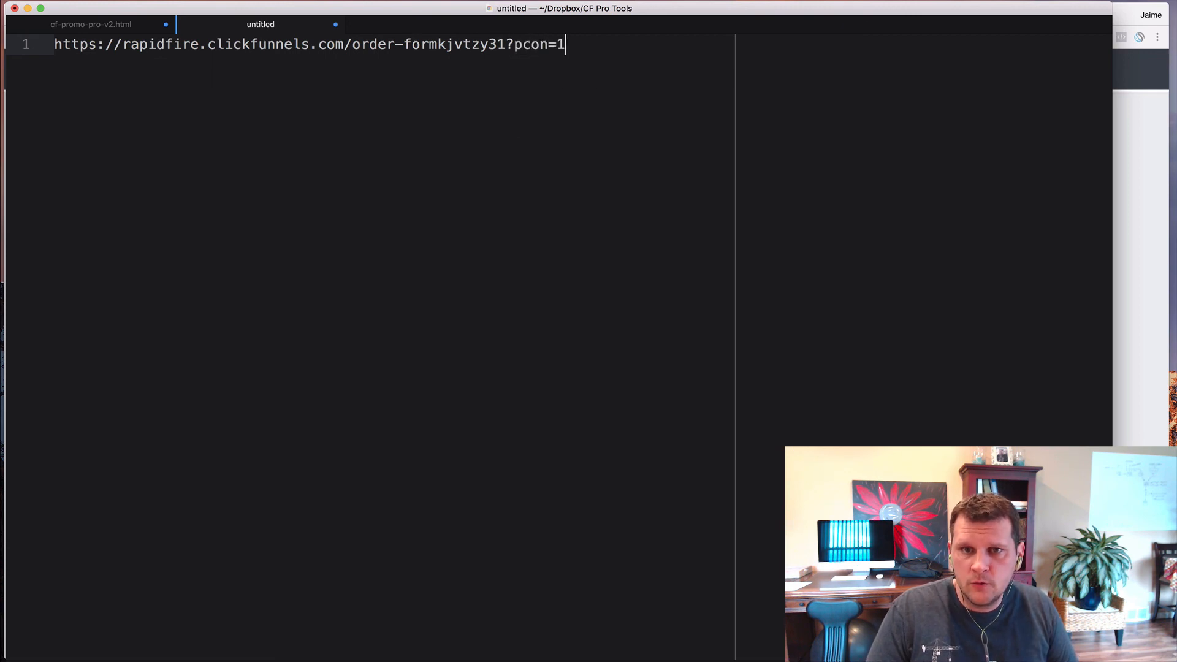
{"action": "type", "text": "&"}
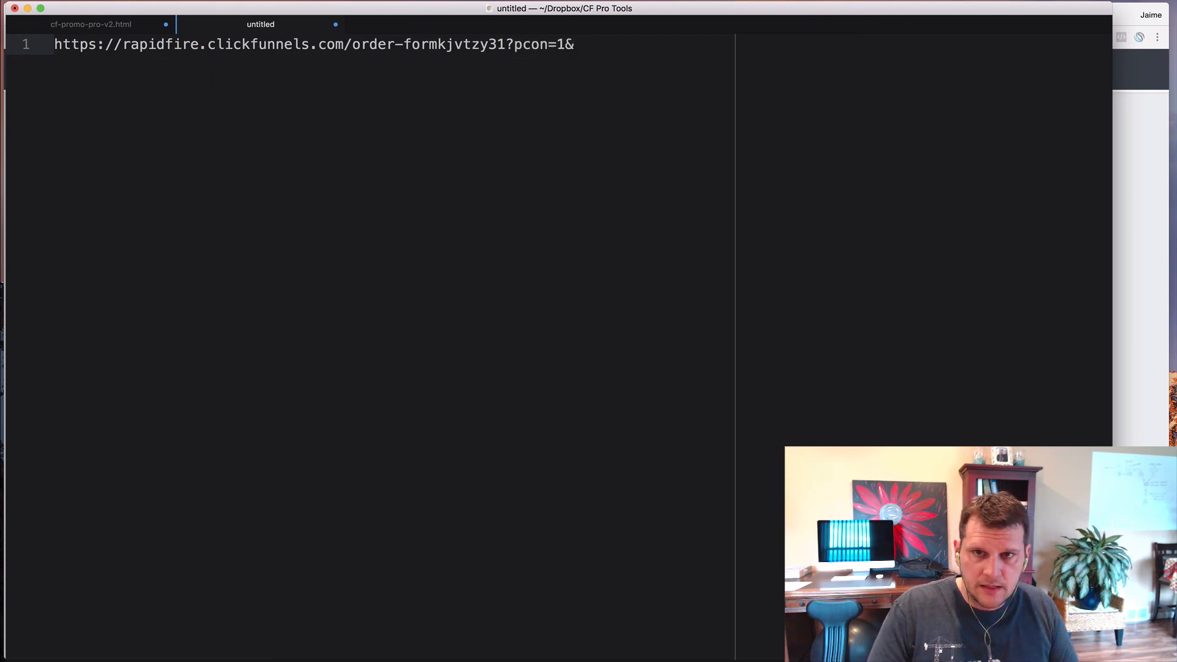
{"action": "type", "text": "prom"}
{"action": "key", "text": "BackSpace"}
{"action": "key", "text": "BackSpace"}
{"action": "type", "text": "omo"}
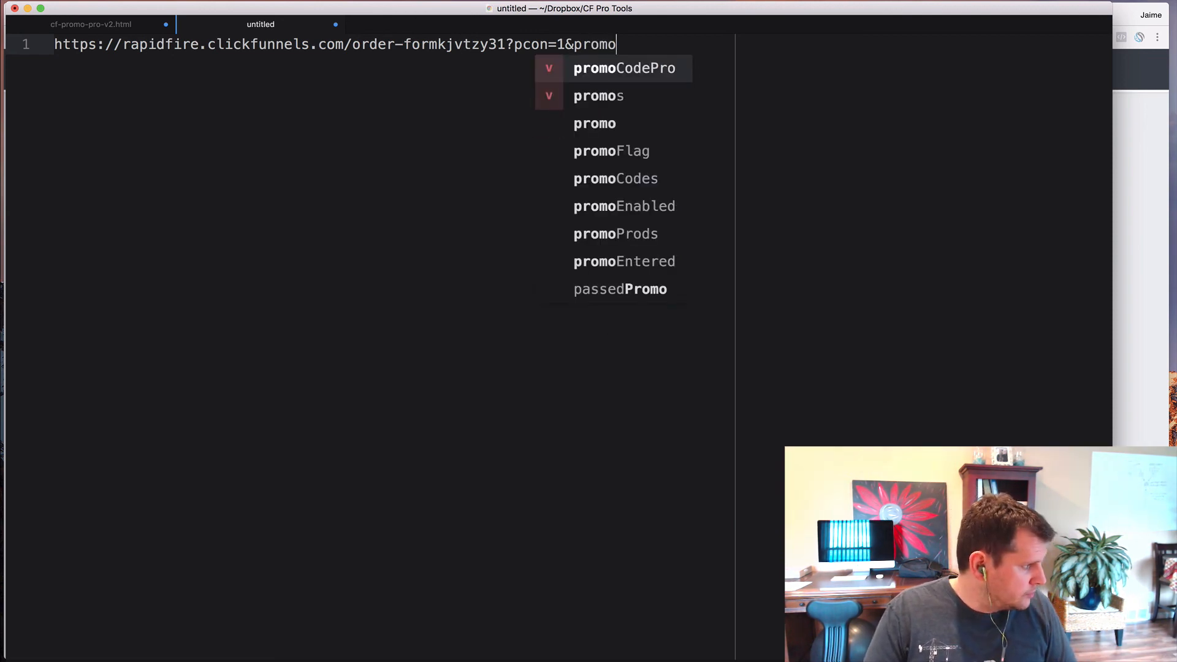
{"action": "type", "text": "=-"}
{"action": "key", "text": "BackSpace"}
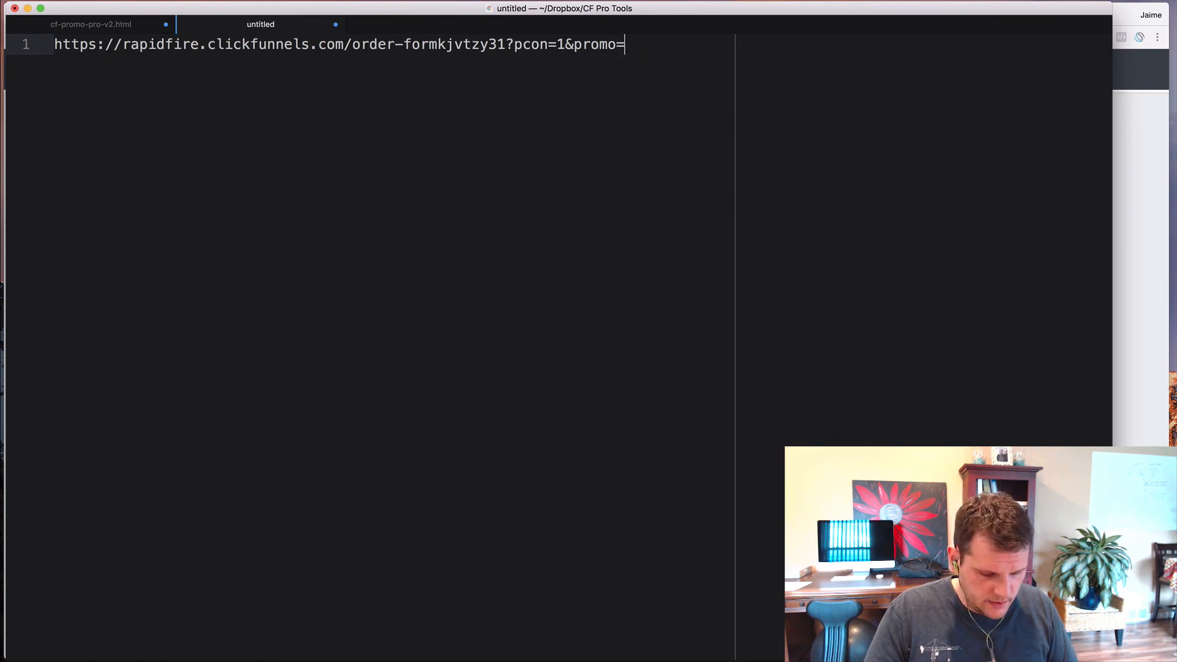
{"action": "type", "text": "20off"}
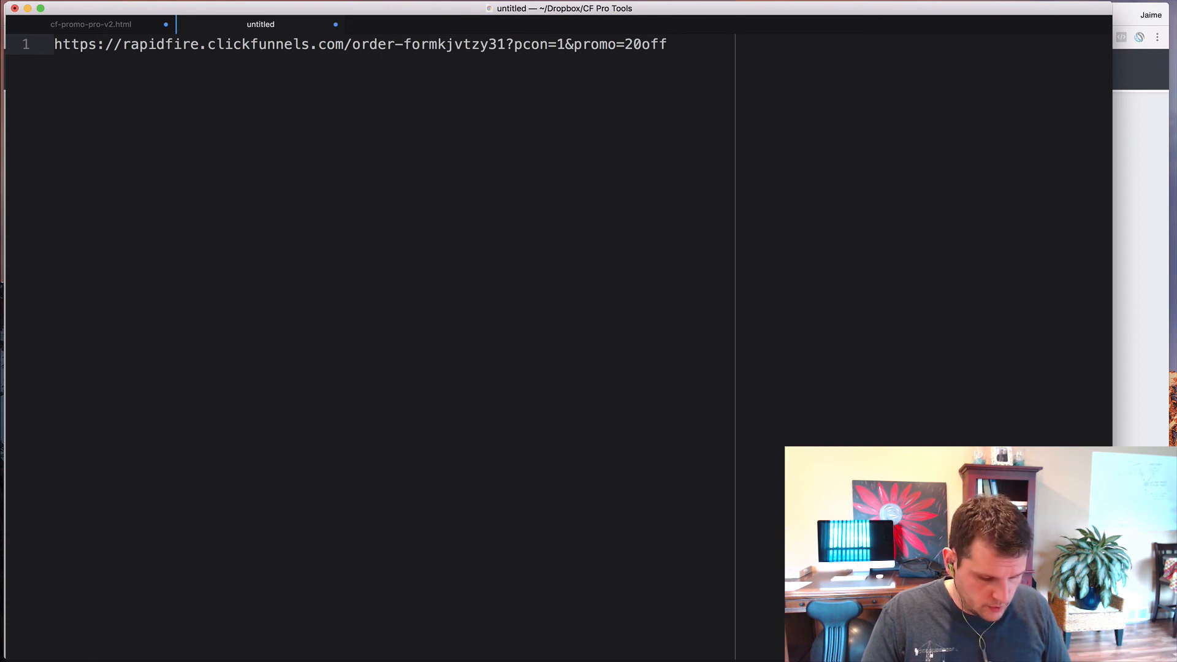
{"action": "key", "text": "super+a"}
{"action": "key", "text": "super+c"}
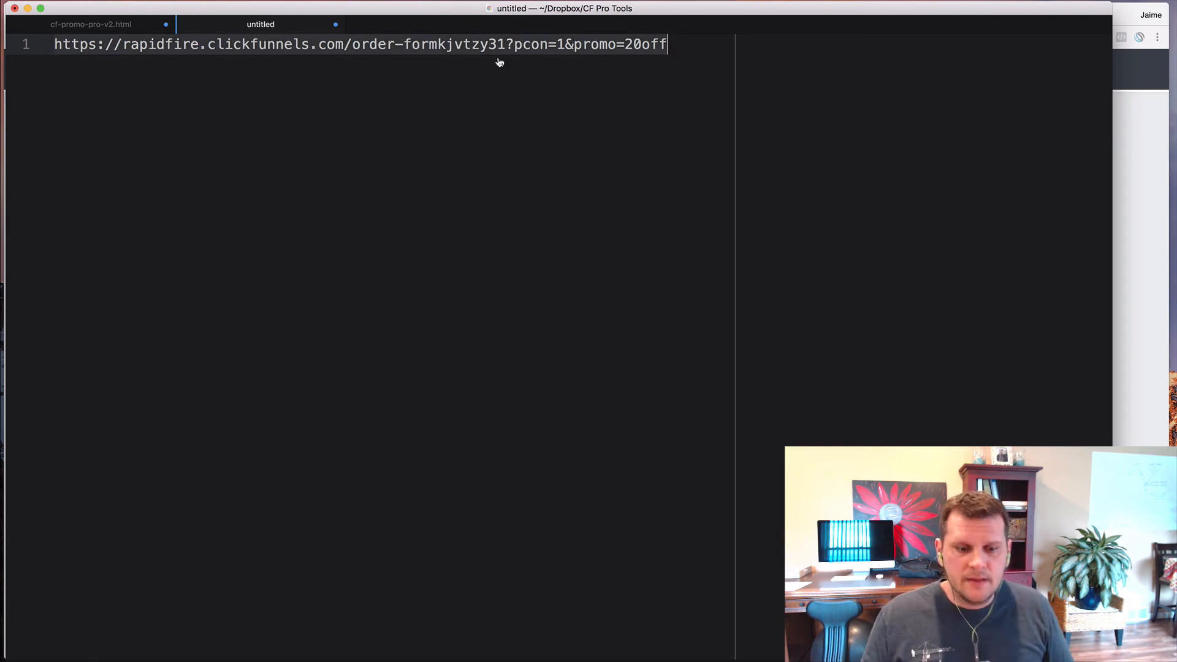
{"action": "key", "text": "super+Tab"}
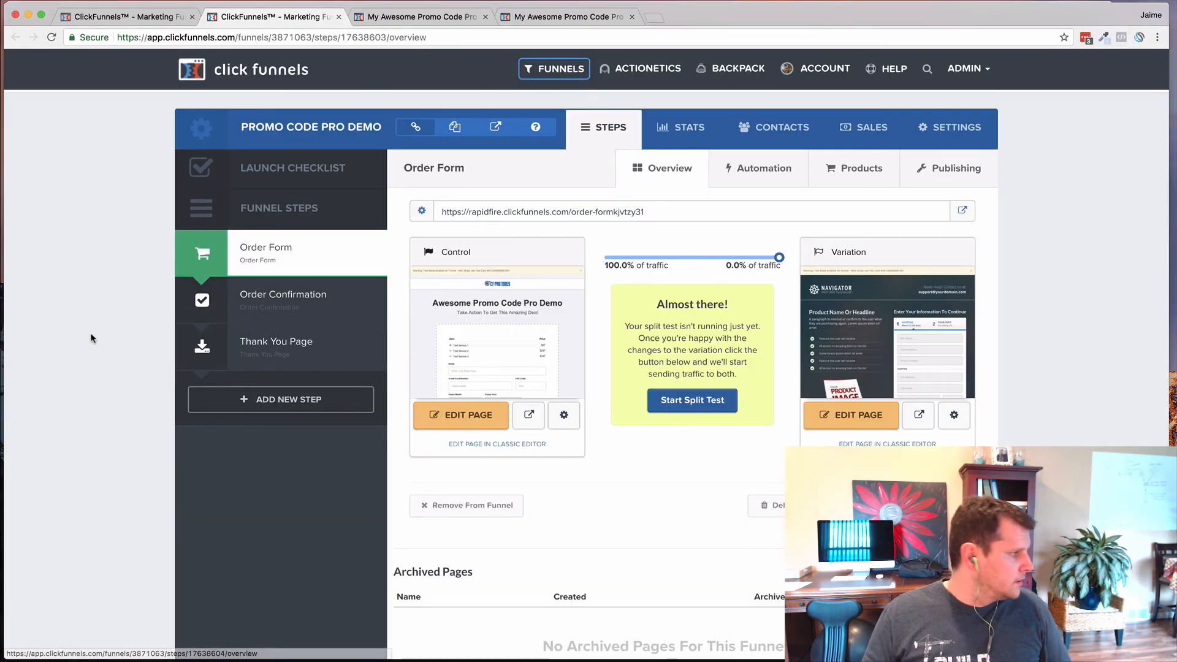
- Load the promo link in a private window to confirm 20OFF auto-applies, then return to cf-promo-pro-v2.html
{"action": "key", "text": "super+shift+n"}
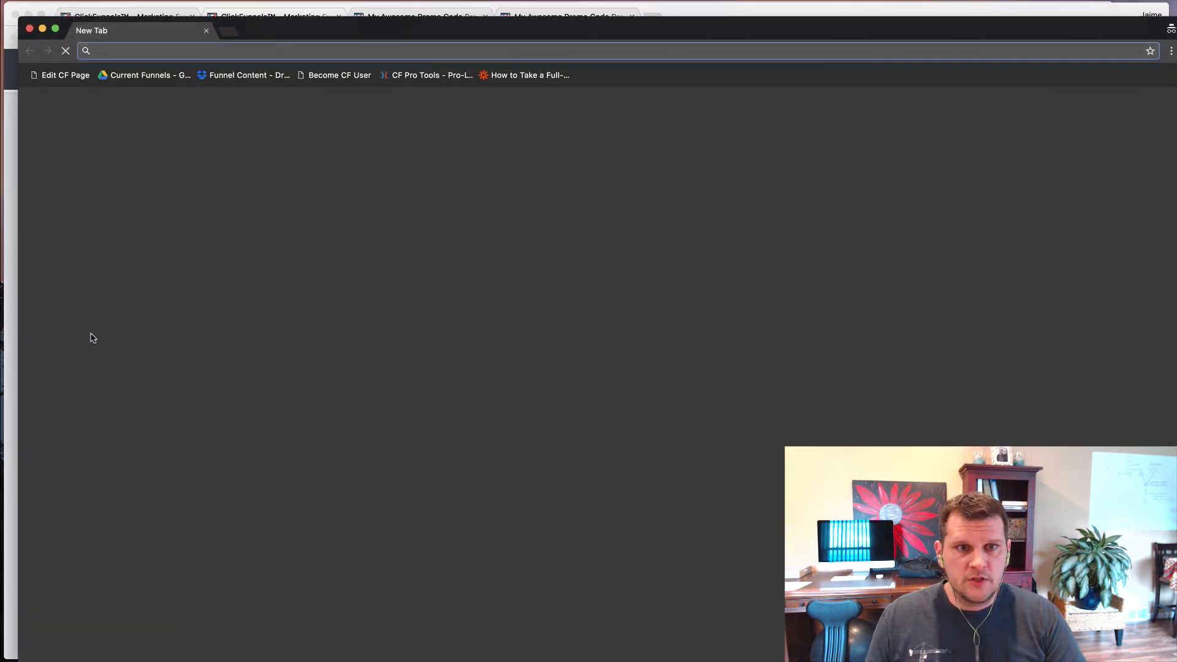
{"action": "left_click_drag", "start_coordinate": [514, 36], "coordinate": [504, 24]}
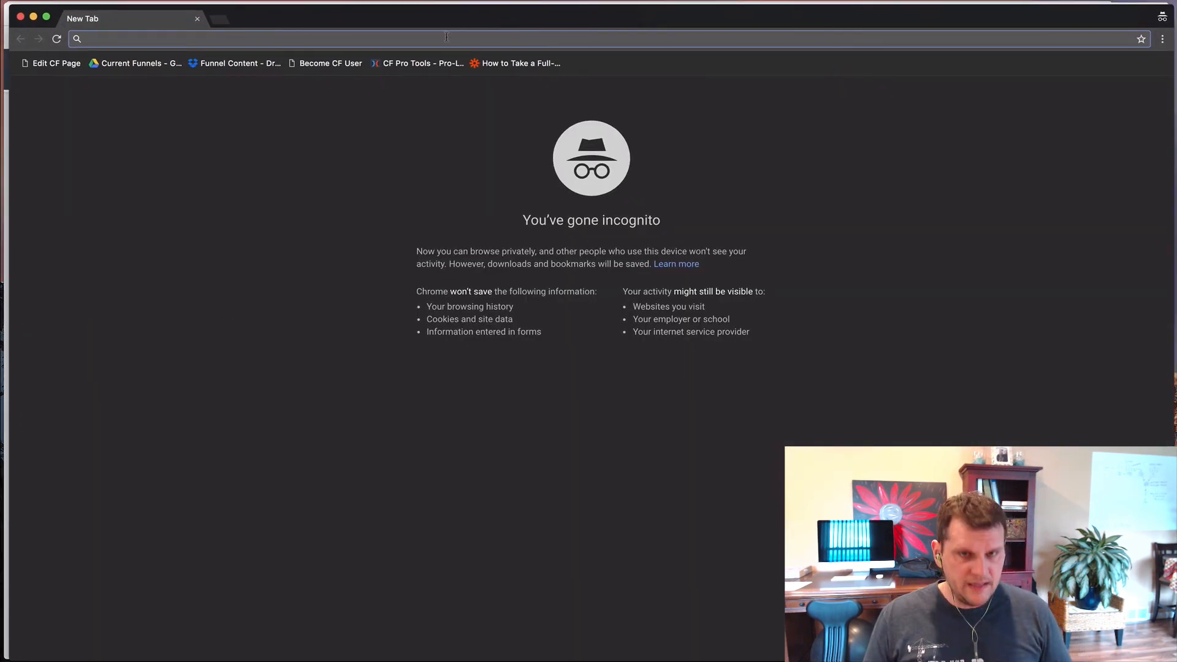
{"action": "key", "text": "super+v"}
{"action": "key", "text": "Return"}
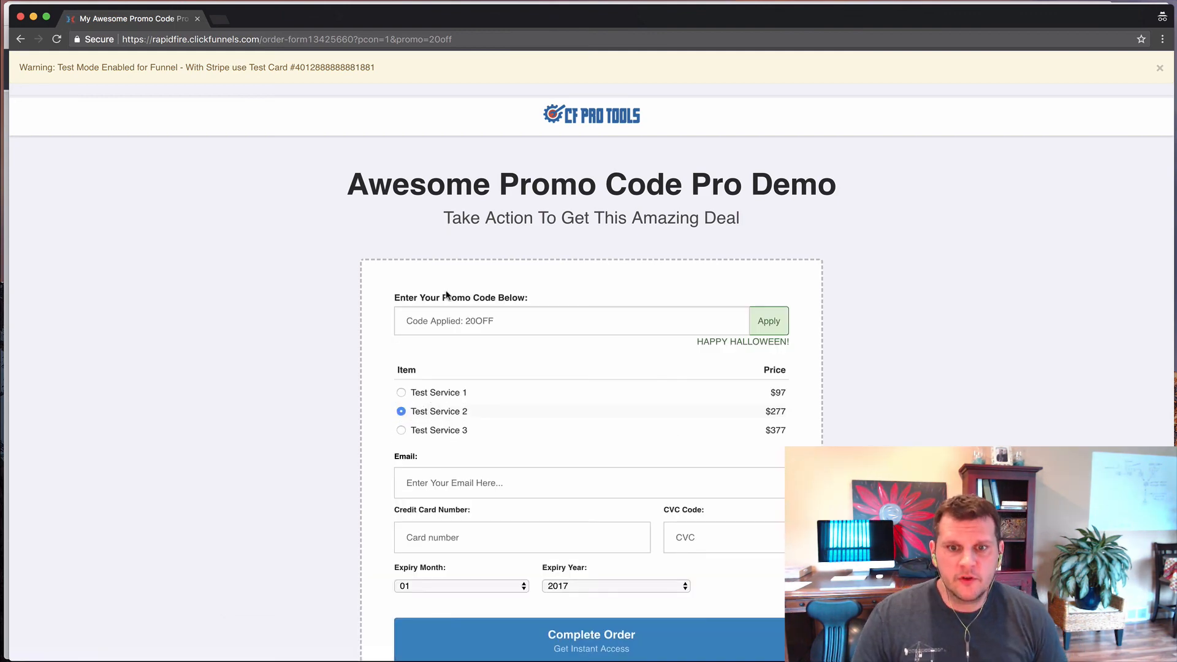
{"action": "scroll", "coordinate": [468, 365], "scroll_direction": "down", "scroll_amount": 2}
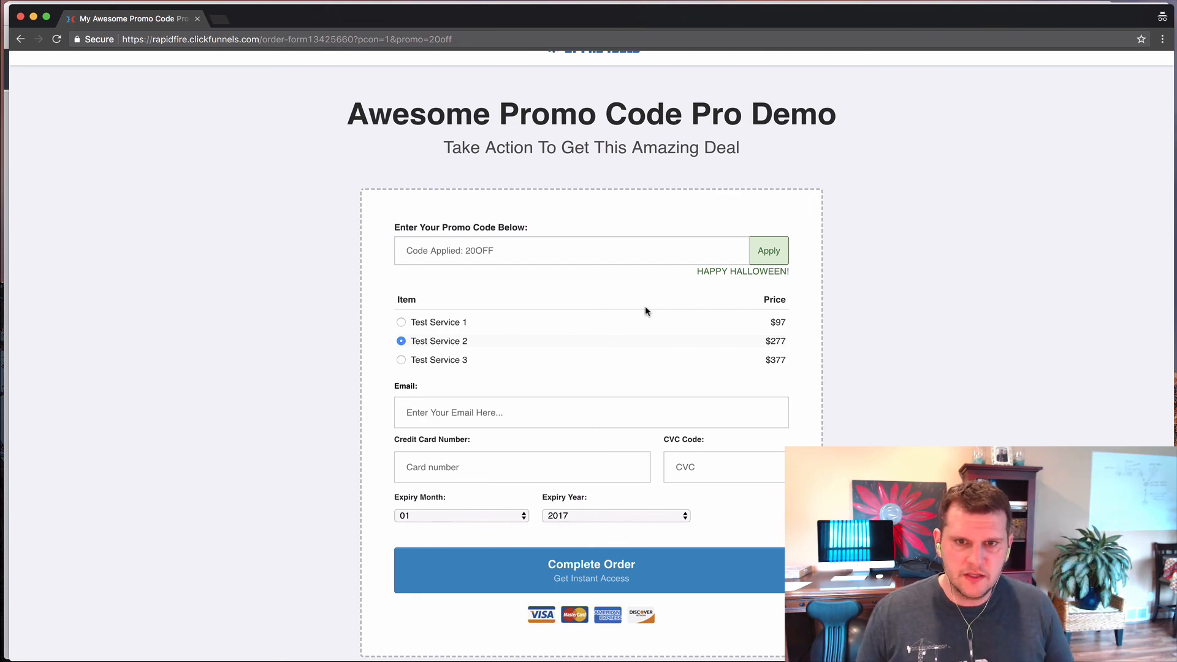
{"action": "key", "text": "super+Tab"}
{"action": "left_click", "coordinate": [104, 28]}
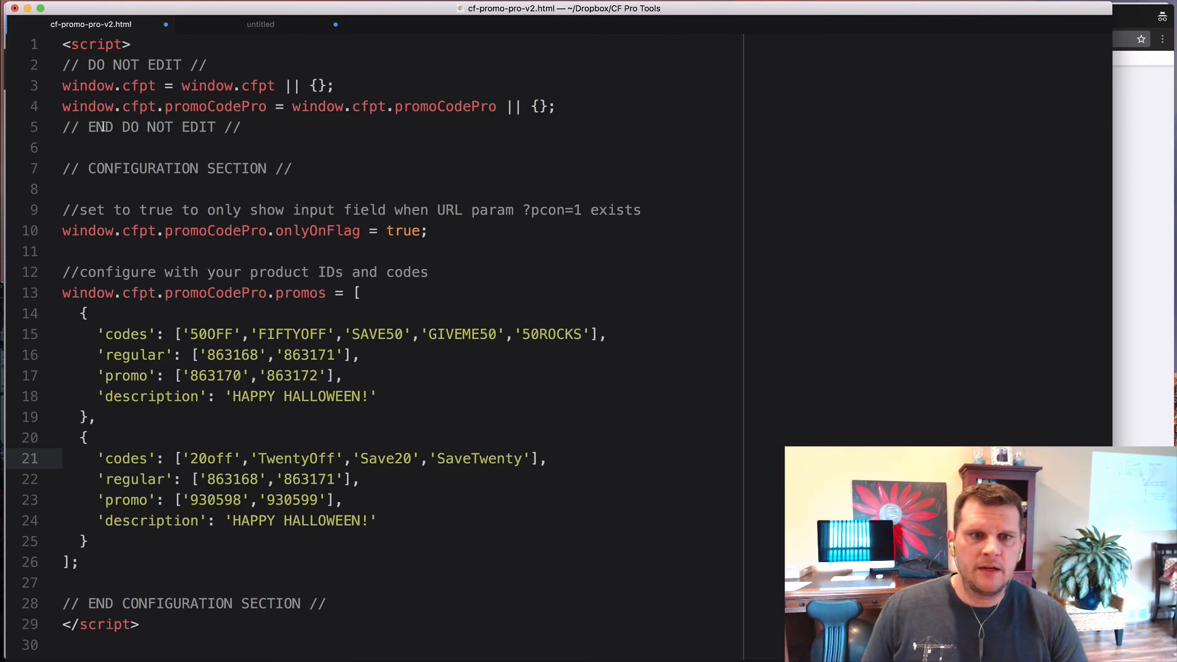
{"action": "left_click_drag", "start_coordinate": [63, 41], "coordinate": [64, 625]}
{"action": "scroll", "coordinate": [373, 468], "scroll_direction": "down", "scroll_amount": 4}
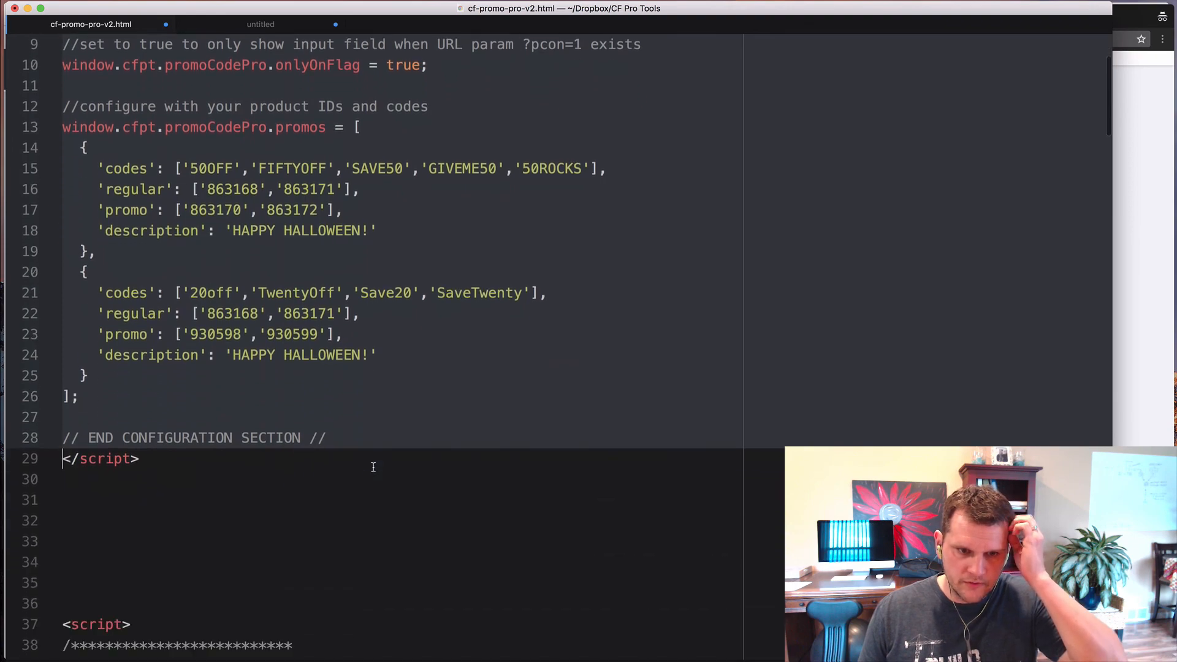
{"action": "scroll", "coordinate": [373, 467], "scroll_direction": "down", "scroll_amount": 10}
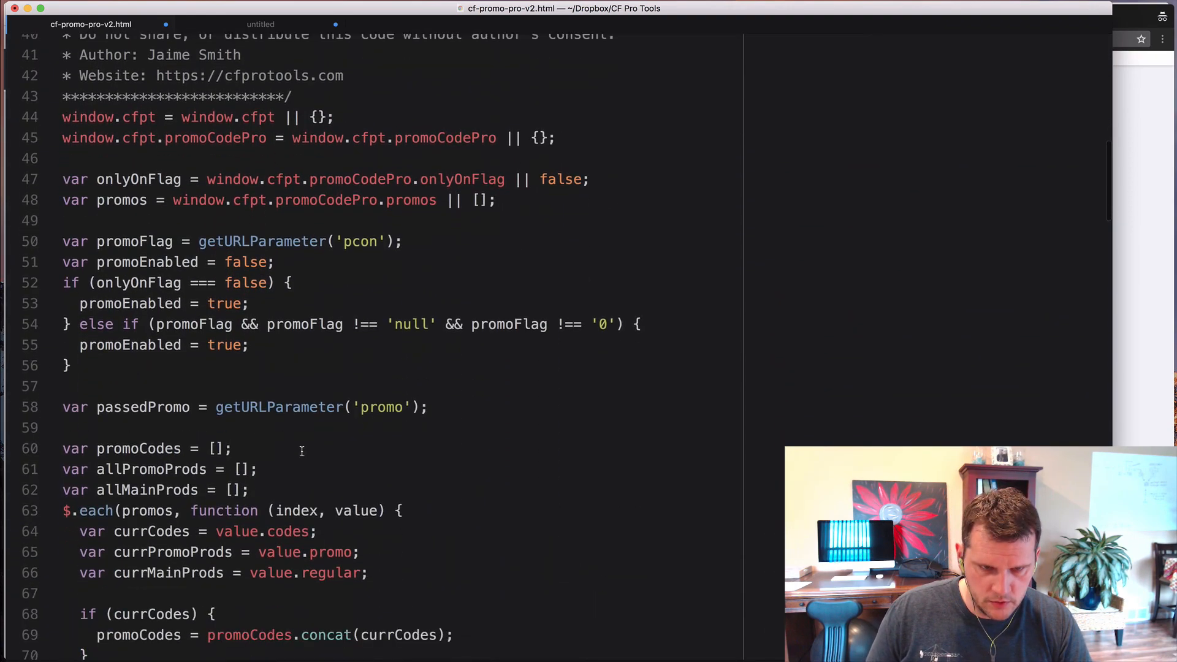
{"action": "scroll", "coordinate": [302, 451], "scroll_direction": "down", "scroll_amount": 14}
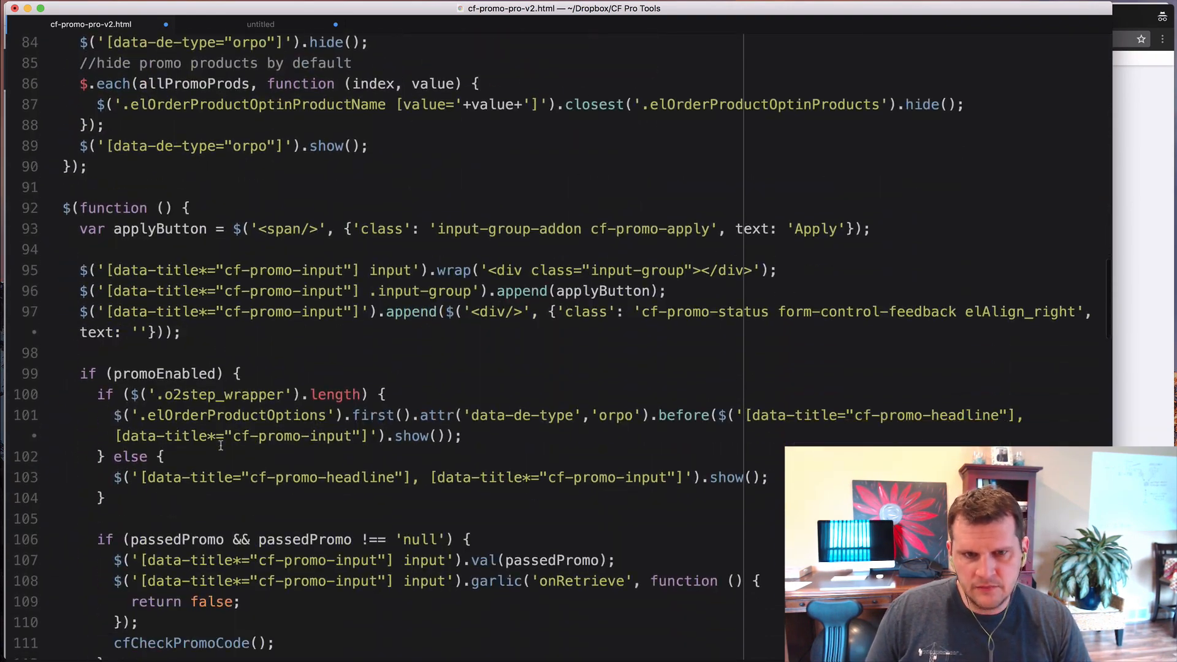
{"action": "scroll", "coordinate": [221, 445], "scroll_direction": "down", "scroll_amount": 20}
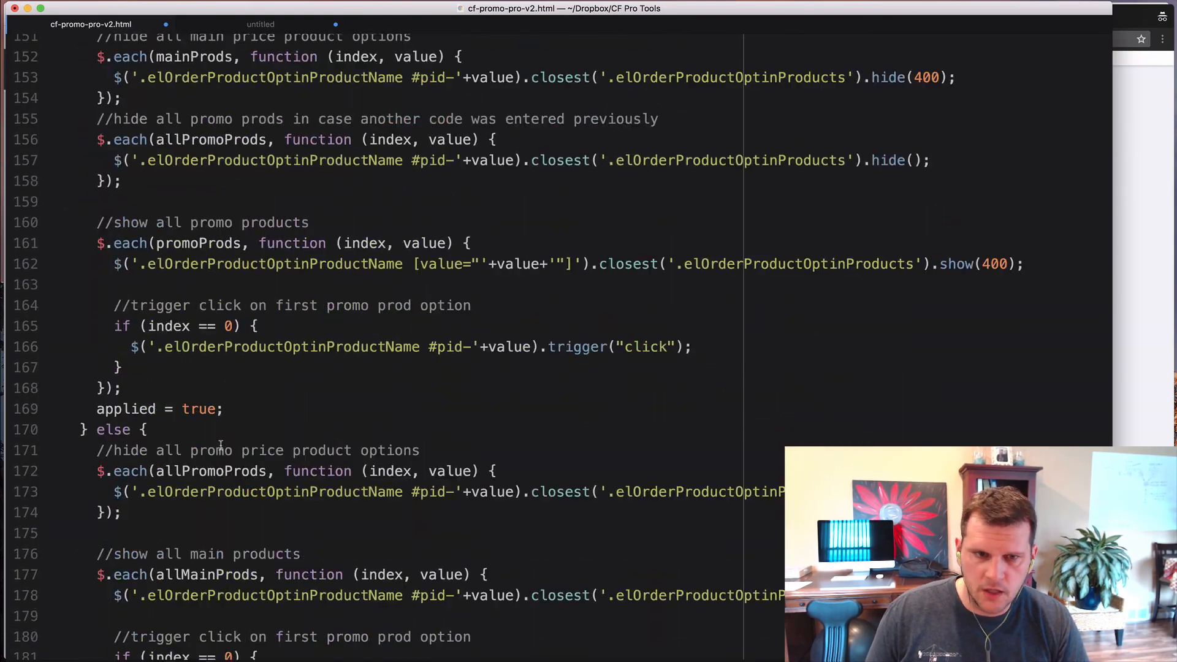
{"action": "scroll", "coordinate": [221, 445], "scroll_direction": "down", "scroll_amount": 7}
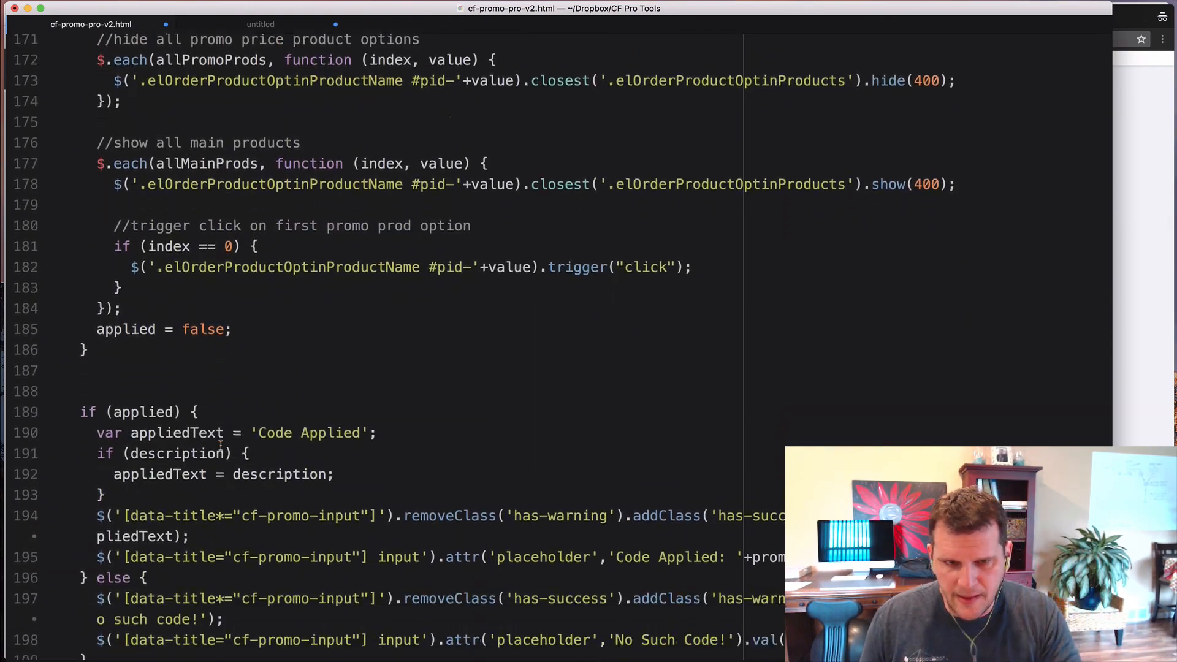
{"action": "scroll", "coordinate": [221, 445], "scroll_direction": "down", "scroll_amount": 2}
{"action": "scroll", "coordinate": [275, 408], "scroll_direction": "up", "scroll_amount": 19}
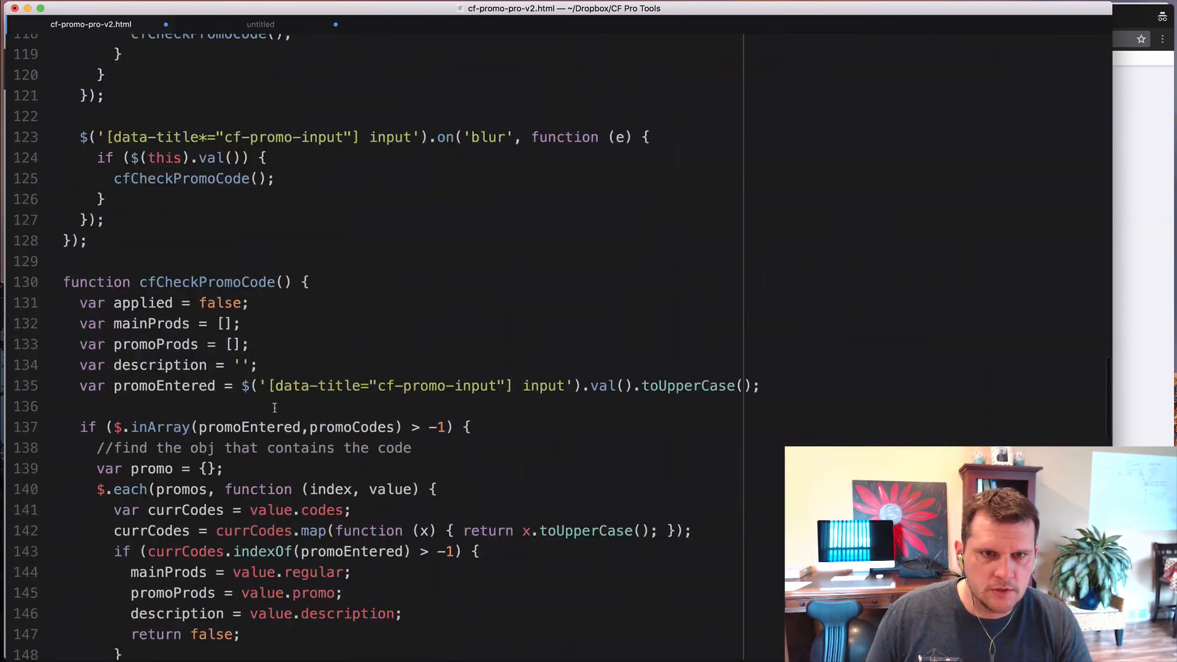
{"action": "scroll", "coordinate": [275, 408], "scroll_direction": "up", "scroll_amount": 20}
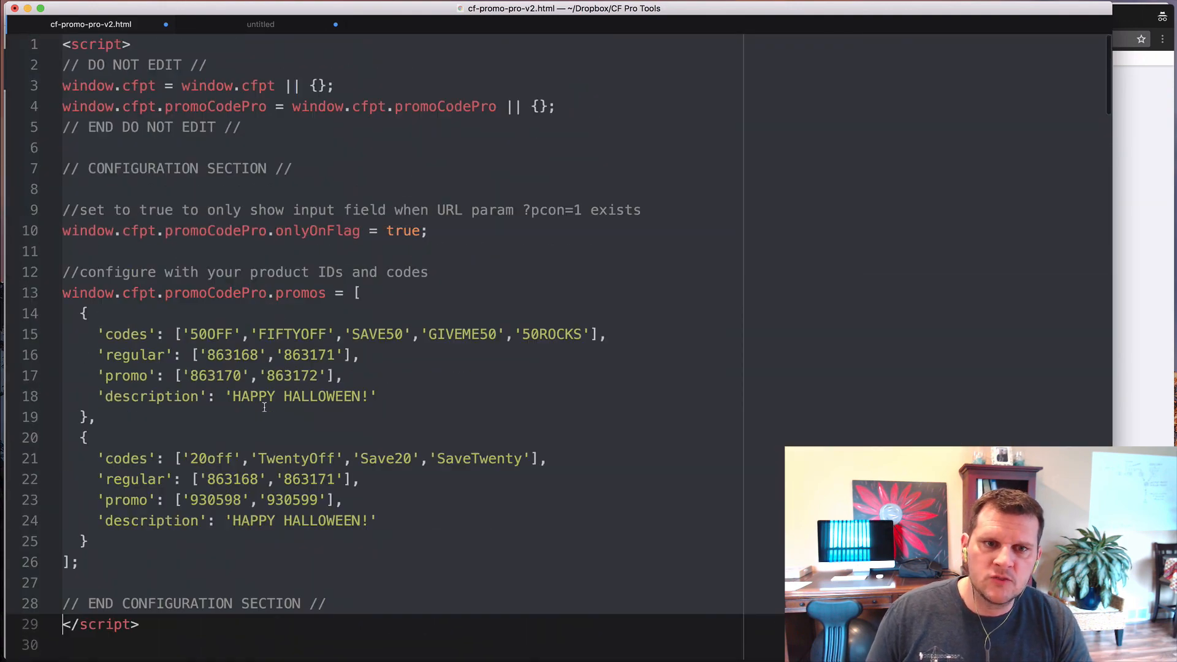
{"action": "left_click", "coordinate": [184, 343]}
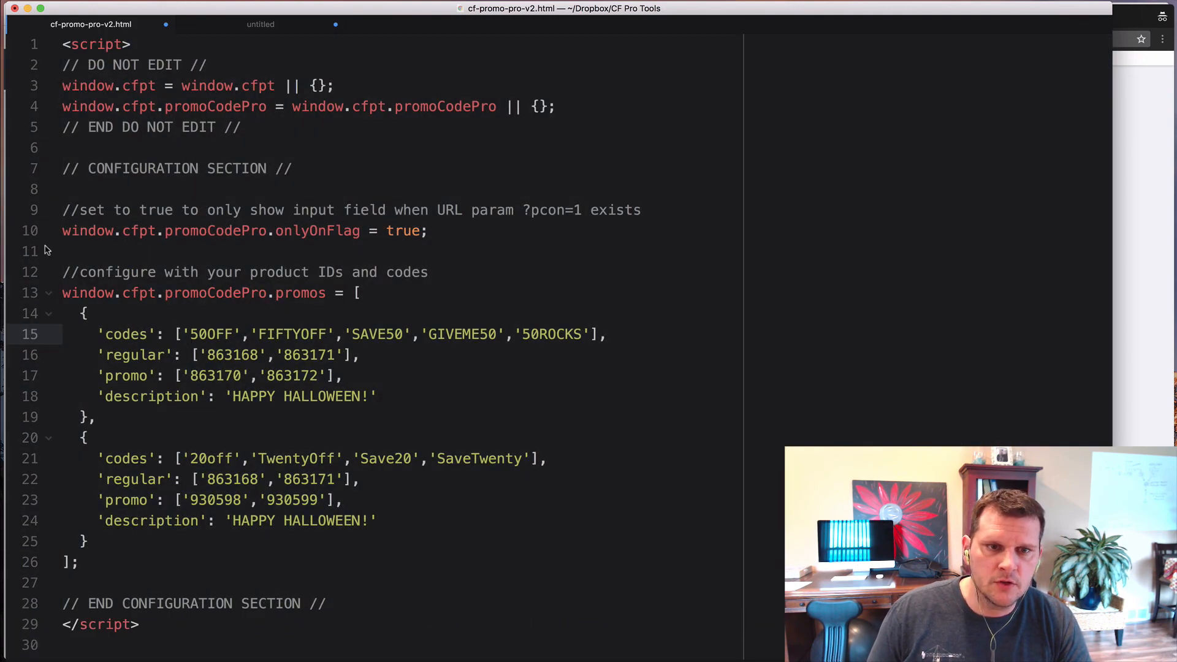
{"action": "left_click", "coordinate": [92, 211]}
{"action": "scroll", "coordinate": [92, 184], "scroll_direction": "down", "scroll_amount": 1}
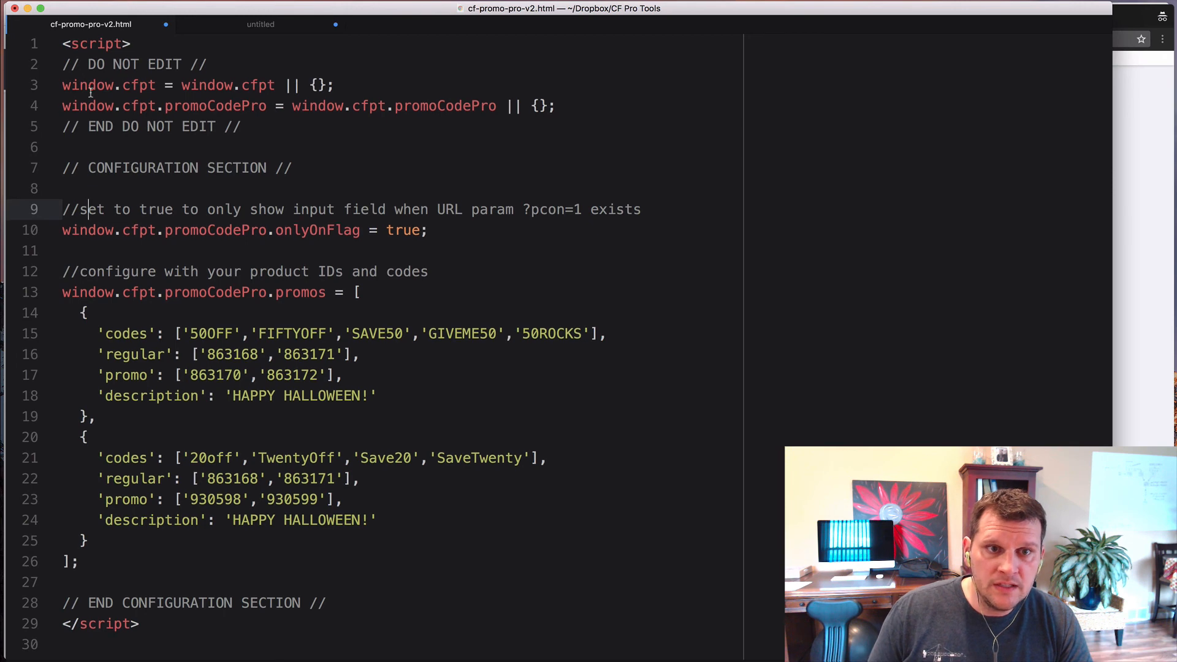
{"action": "left_click_drag", "start_coordinate": [62, 61], "coordinate": [178, 113]}
{"action": "left_click", "coordinate": [182, 167]}
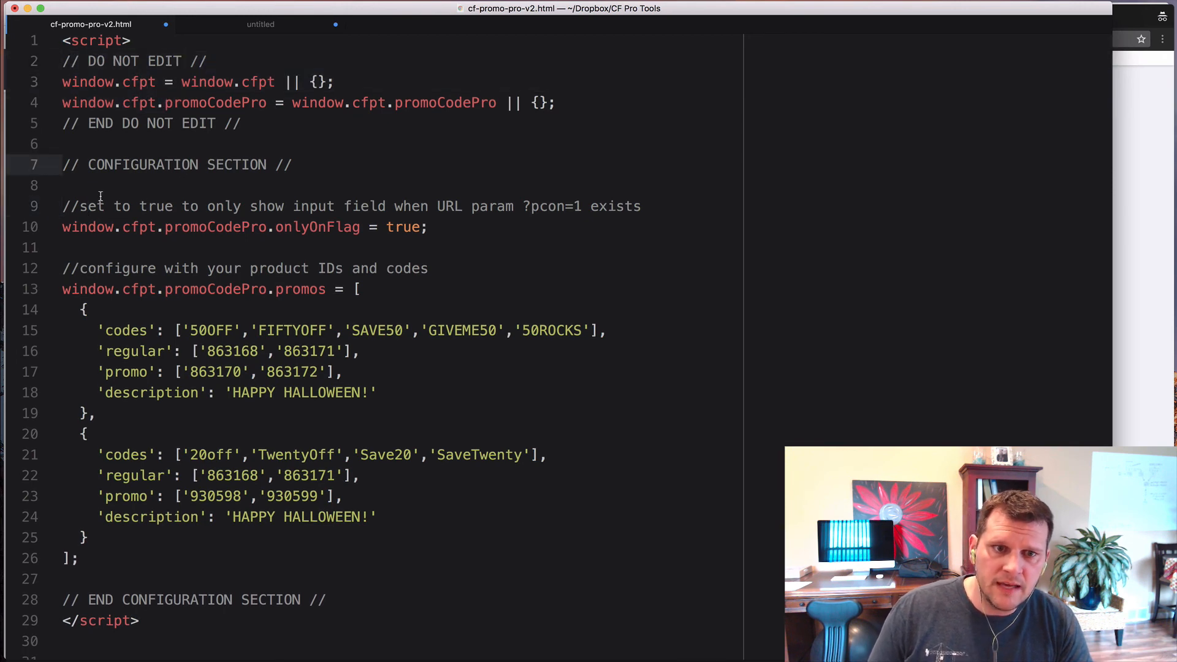
{"action": "left_click_drag", "start_coordinate": [63, 206], "coordinate": [96, 560]}
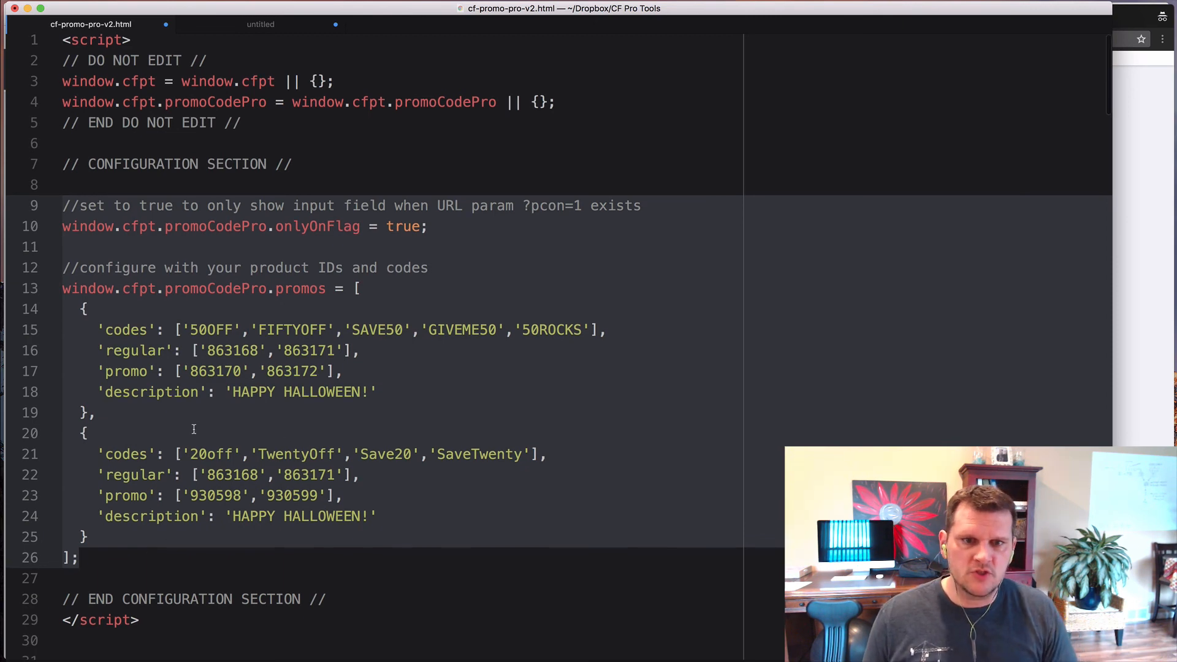
{"action": "left_click", "coordinate": [409, 229]}
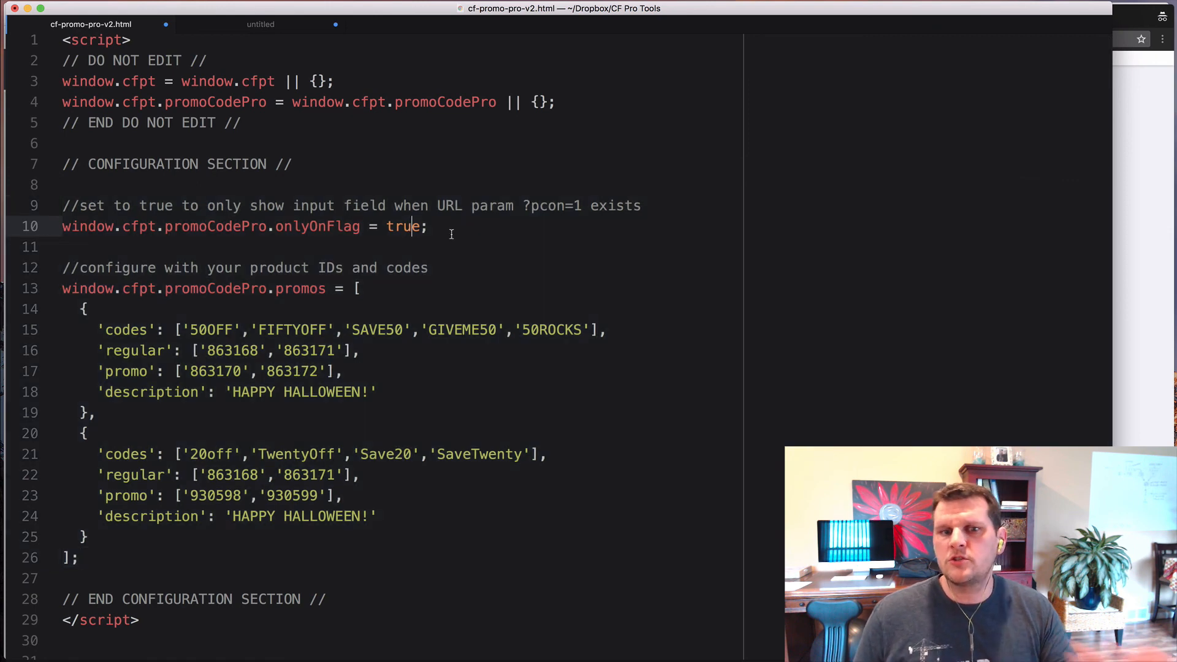
{"action": "left_click", "coordinate": [452, 229]}
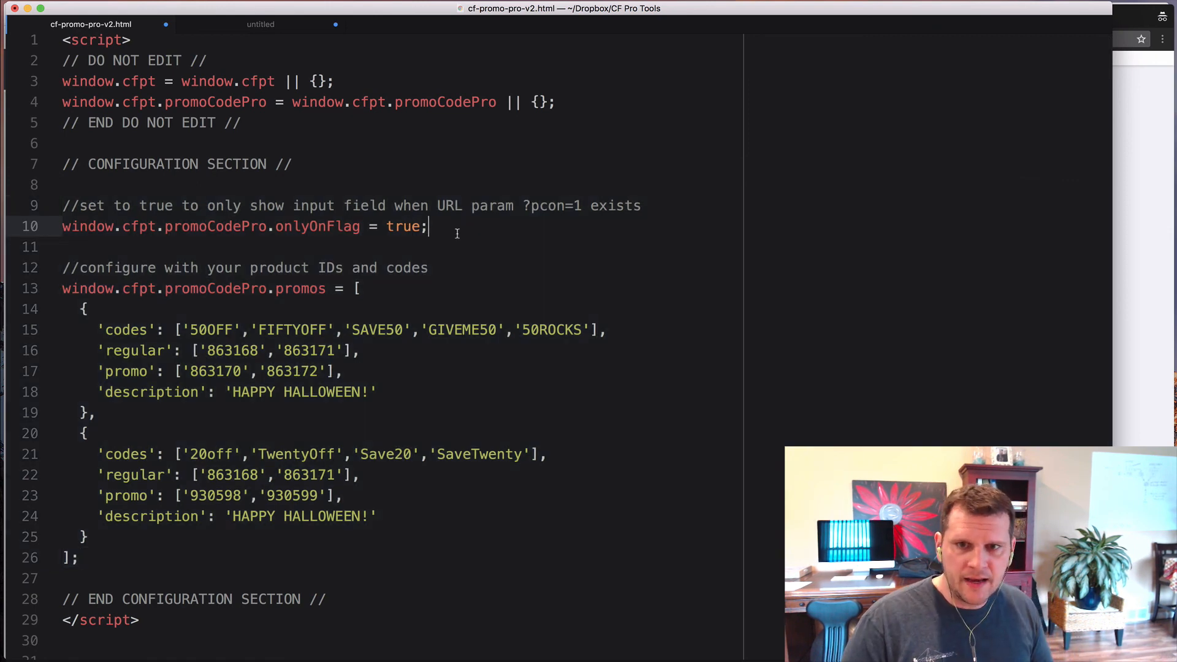